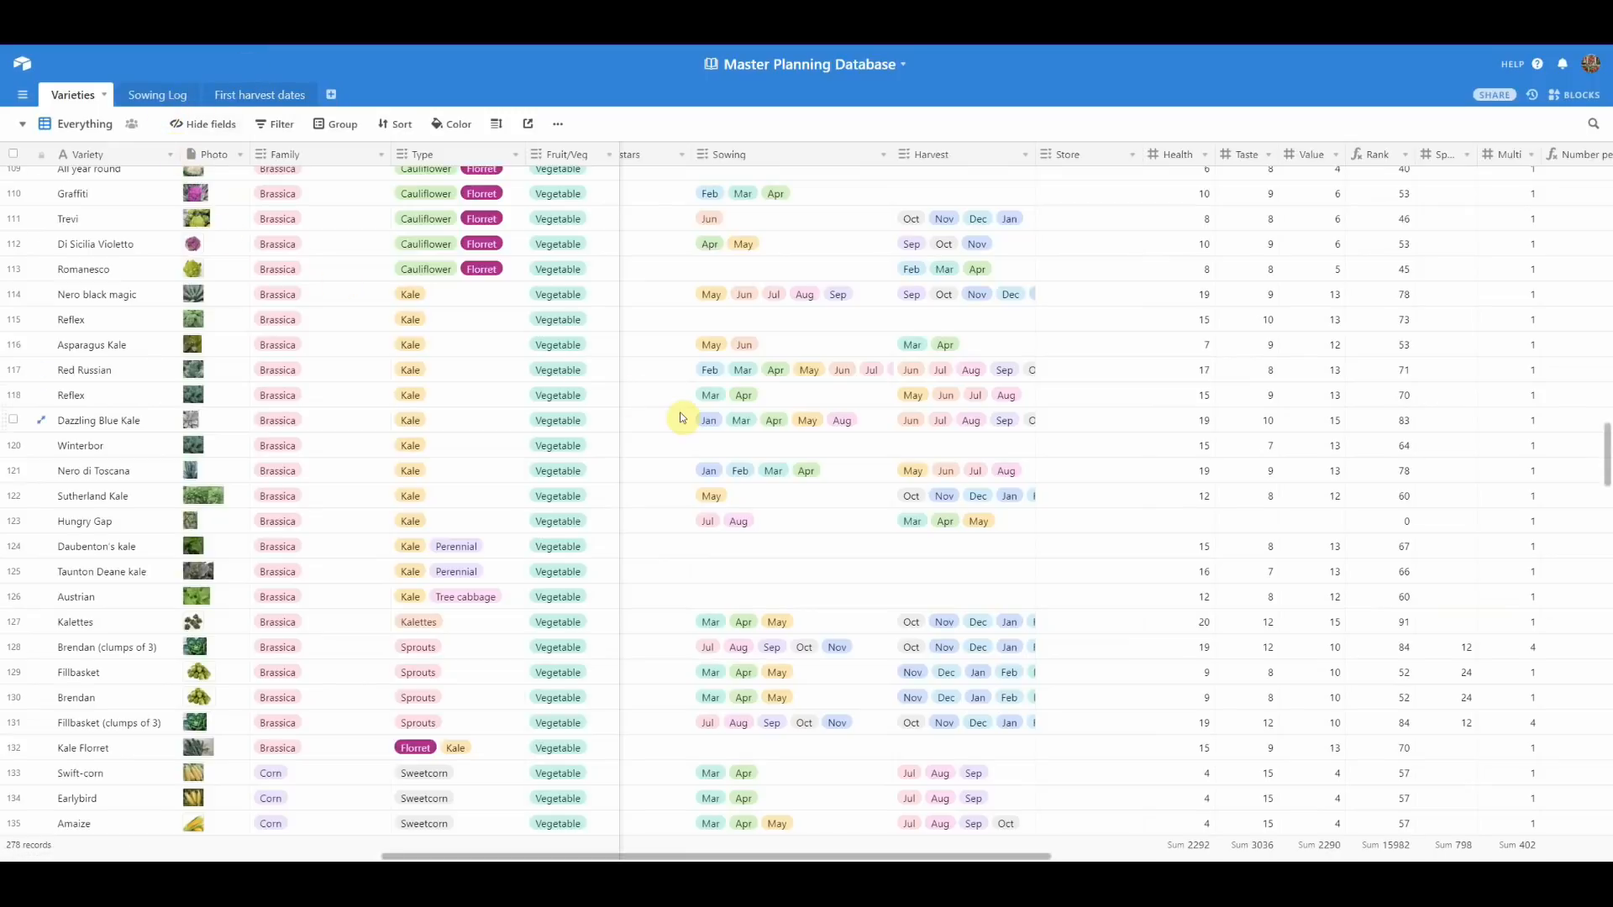
- Sort the variety records in the Everything view by Rank from 9 → 1 and return to the start of the list
scroll(684, 416, "up", 5)
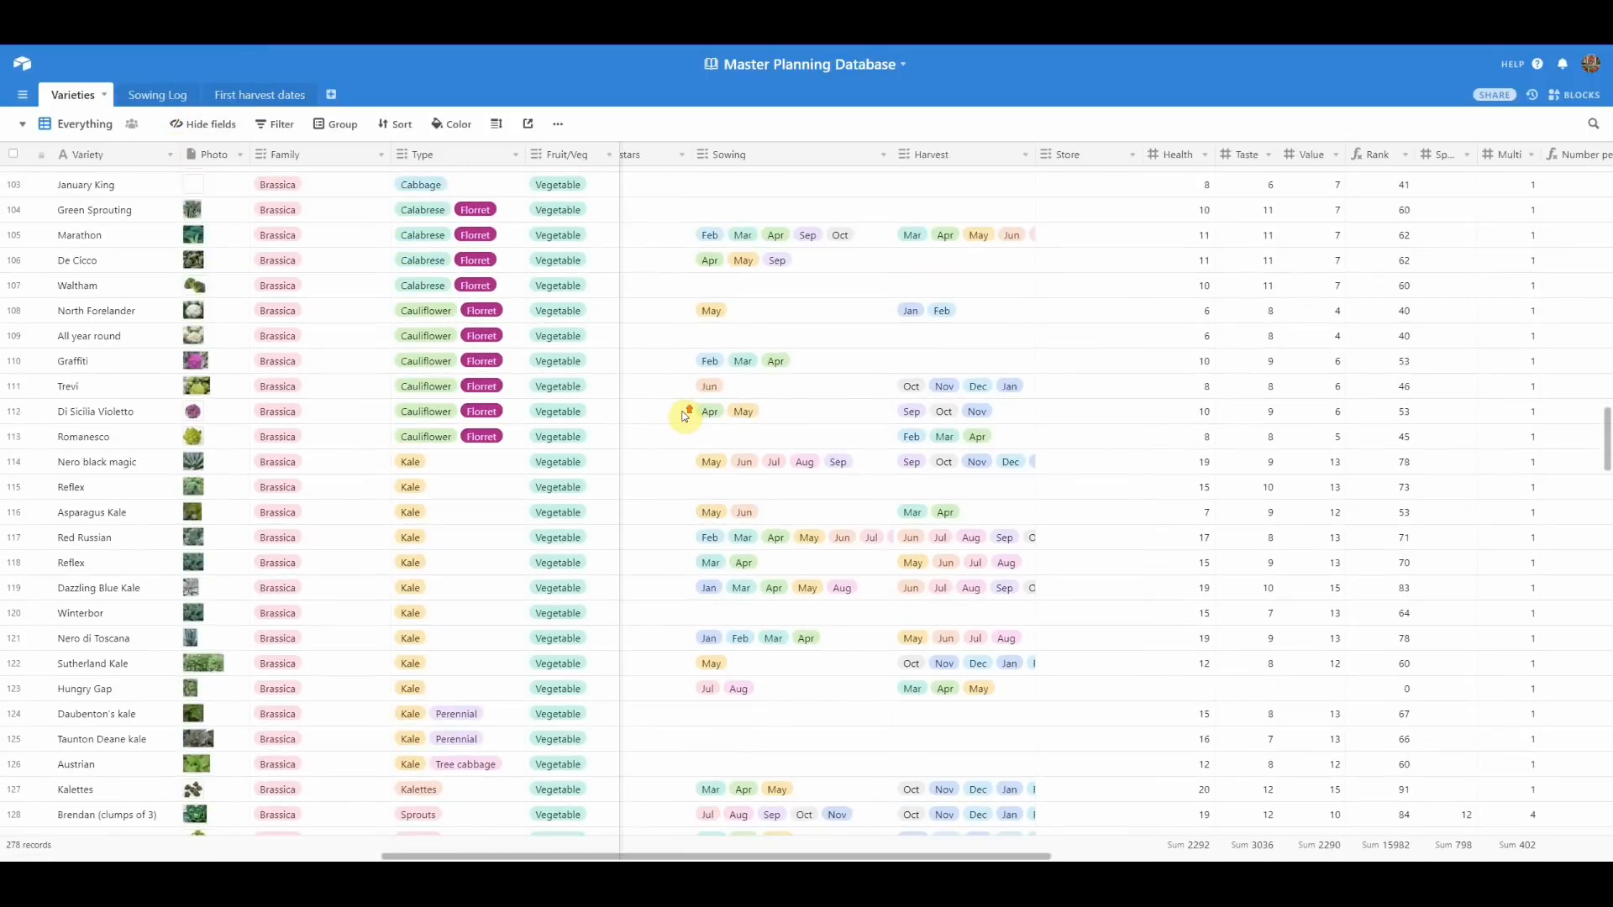
scroll(685, 417, "up", 3)
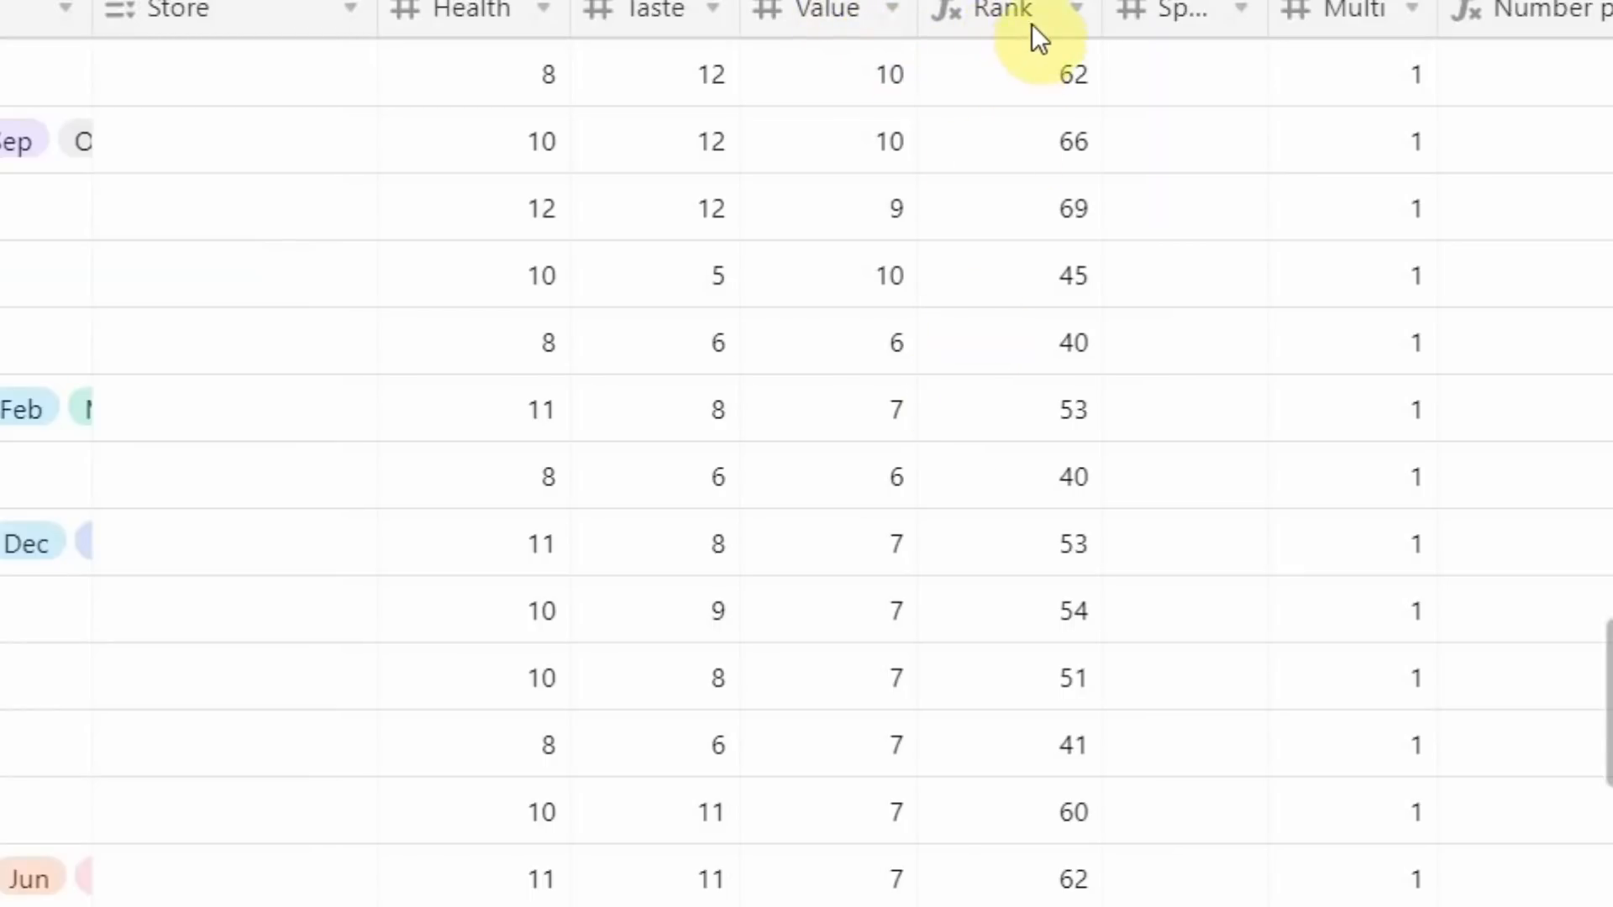
left_click(1077, 12)
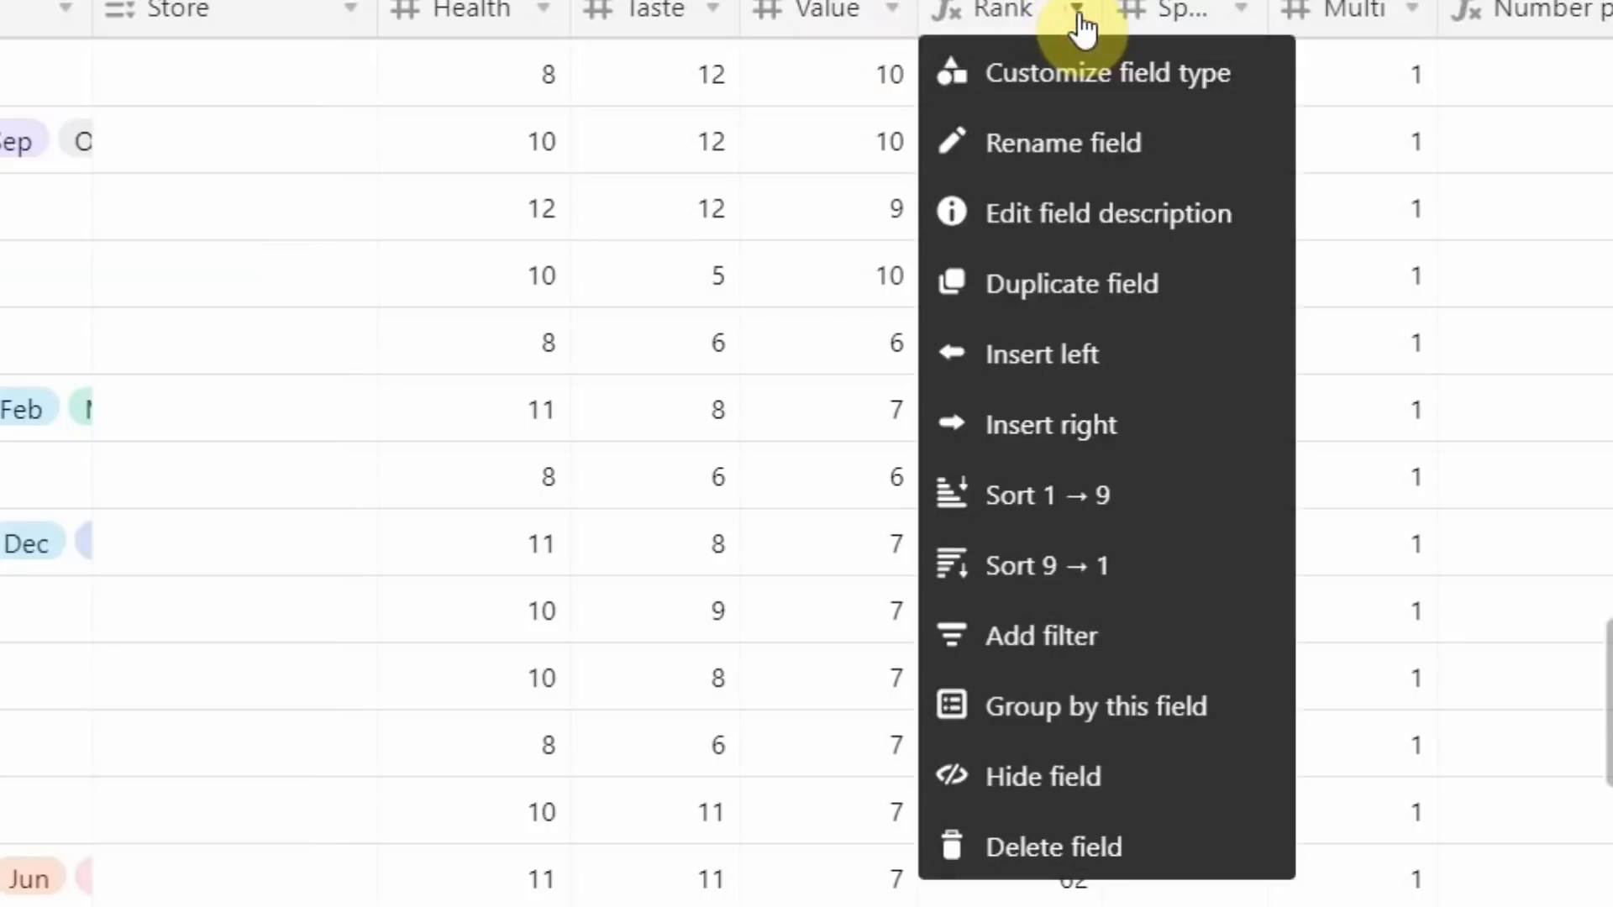
left_click(1032, 572)
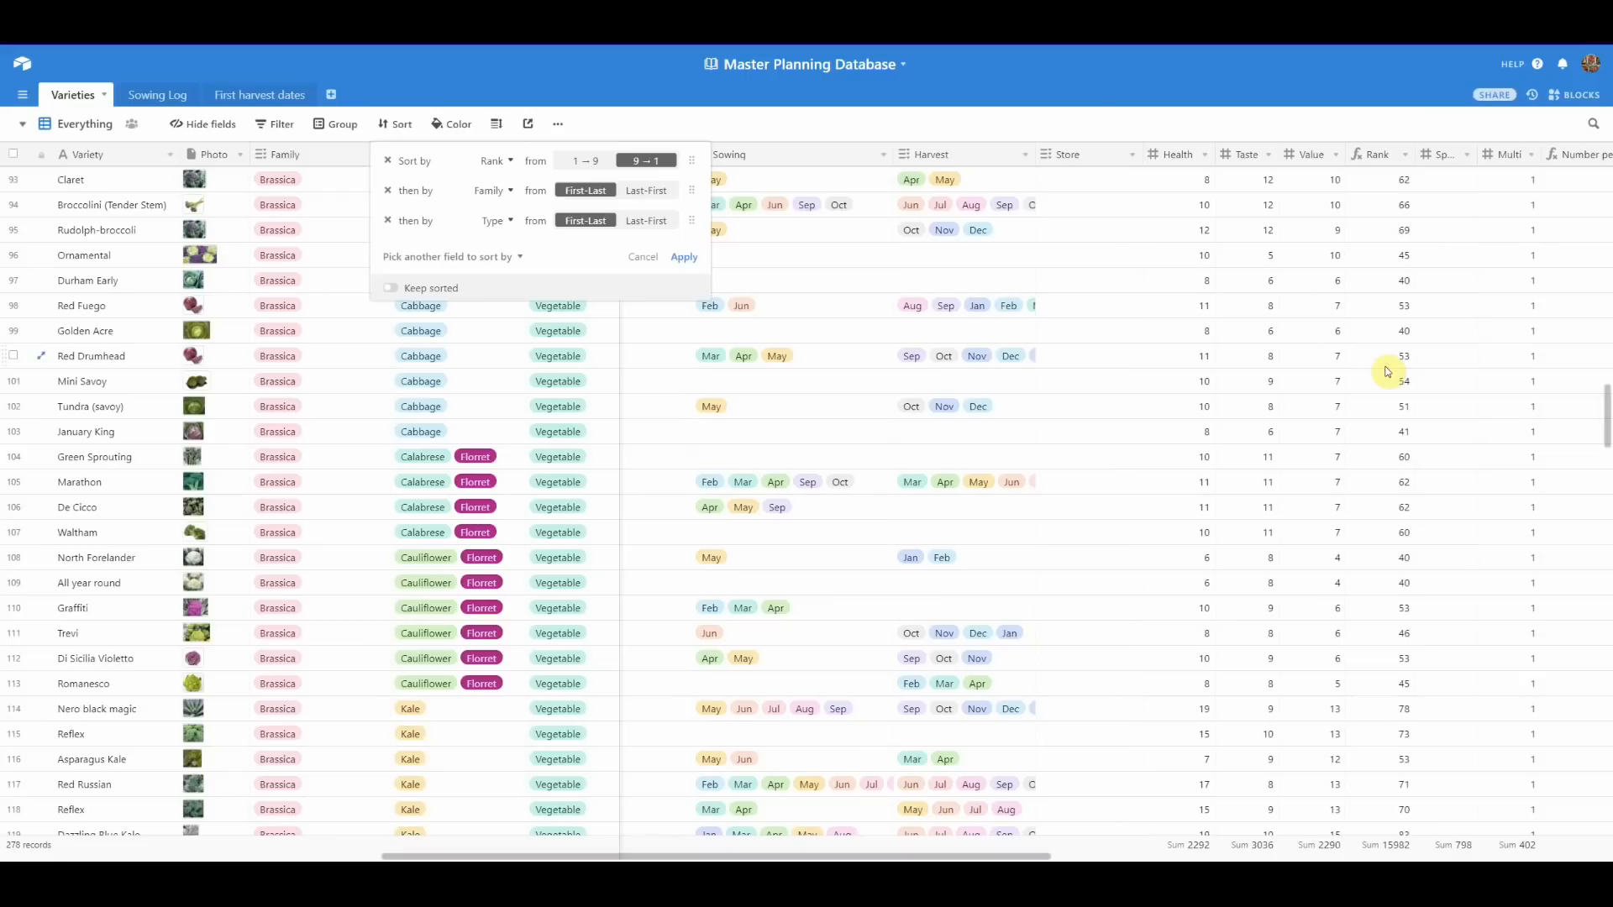
left_click(684, 267)
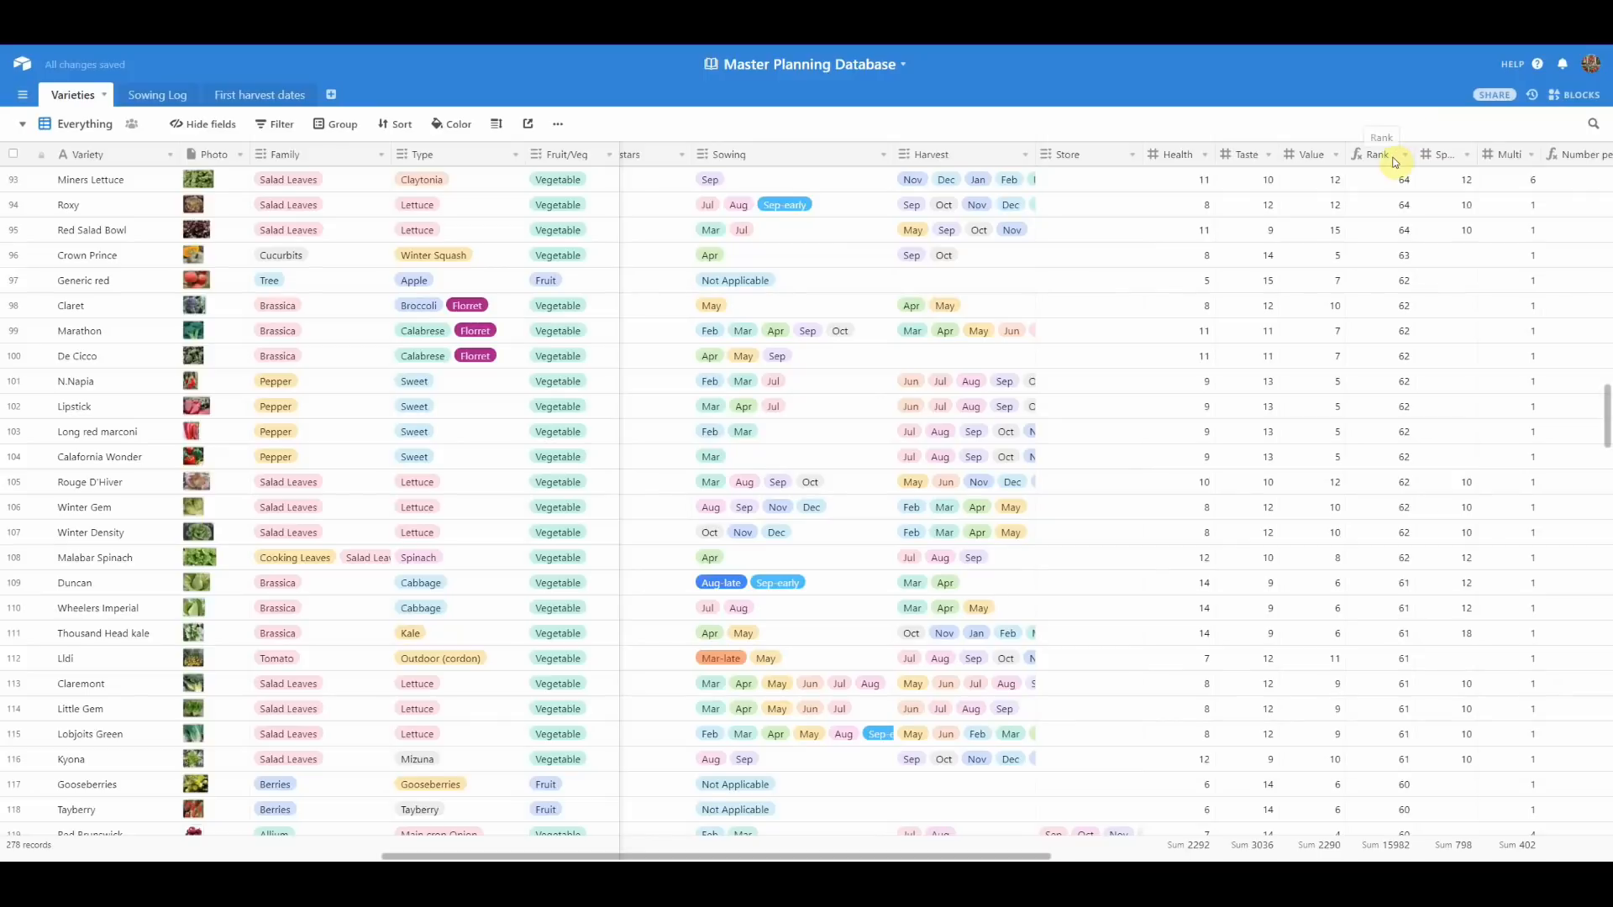
scroll(1375, 268, "up", 1)
scroll(1375, 267, "up", 20)
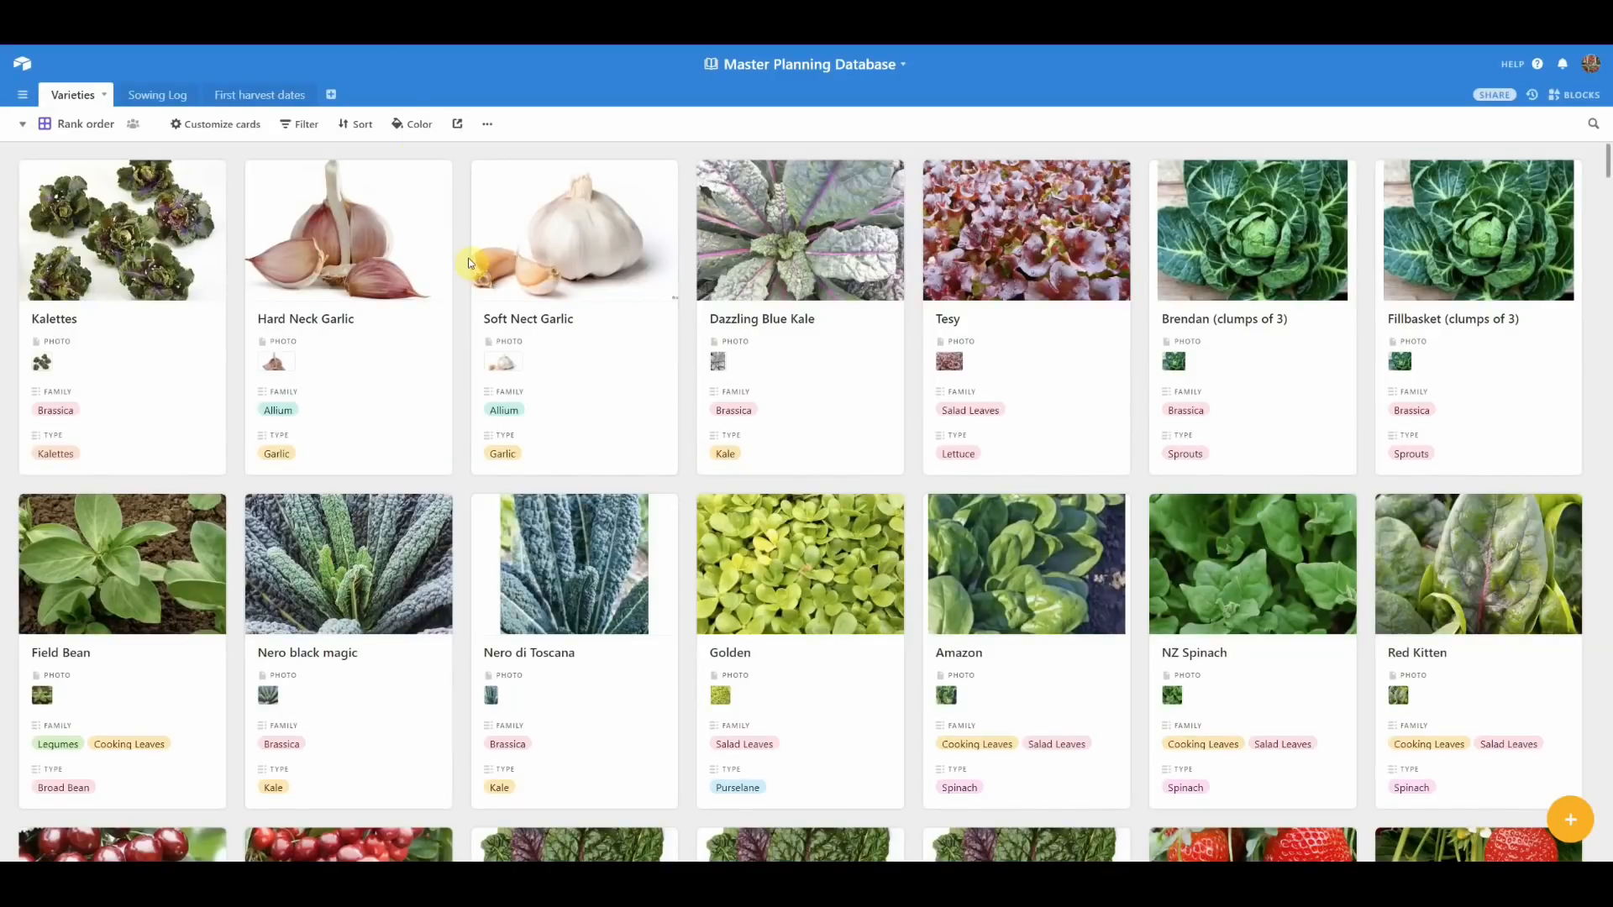
- Browse the plant cards in the Rank order gallery to examine which varieties rank highest
scroll(880, 457, "down", 2)
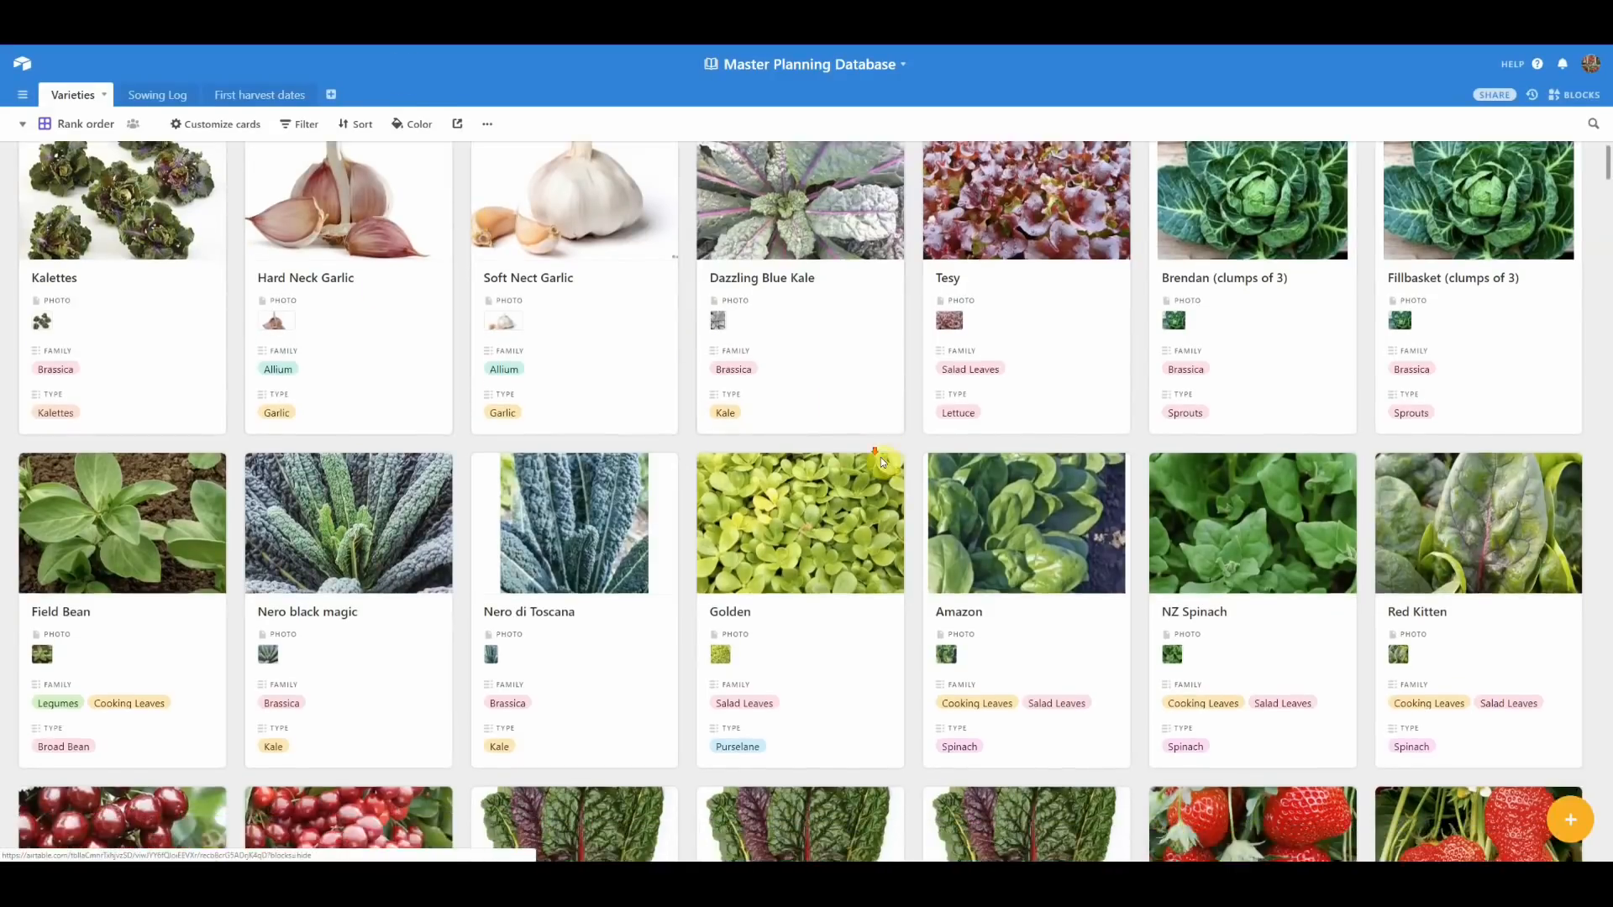
scroll(882, 460, "down", 4)
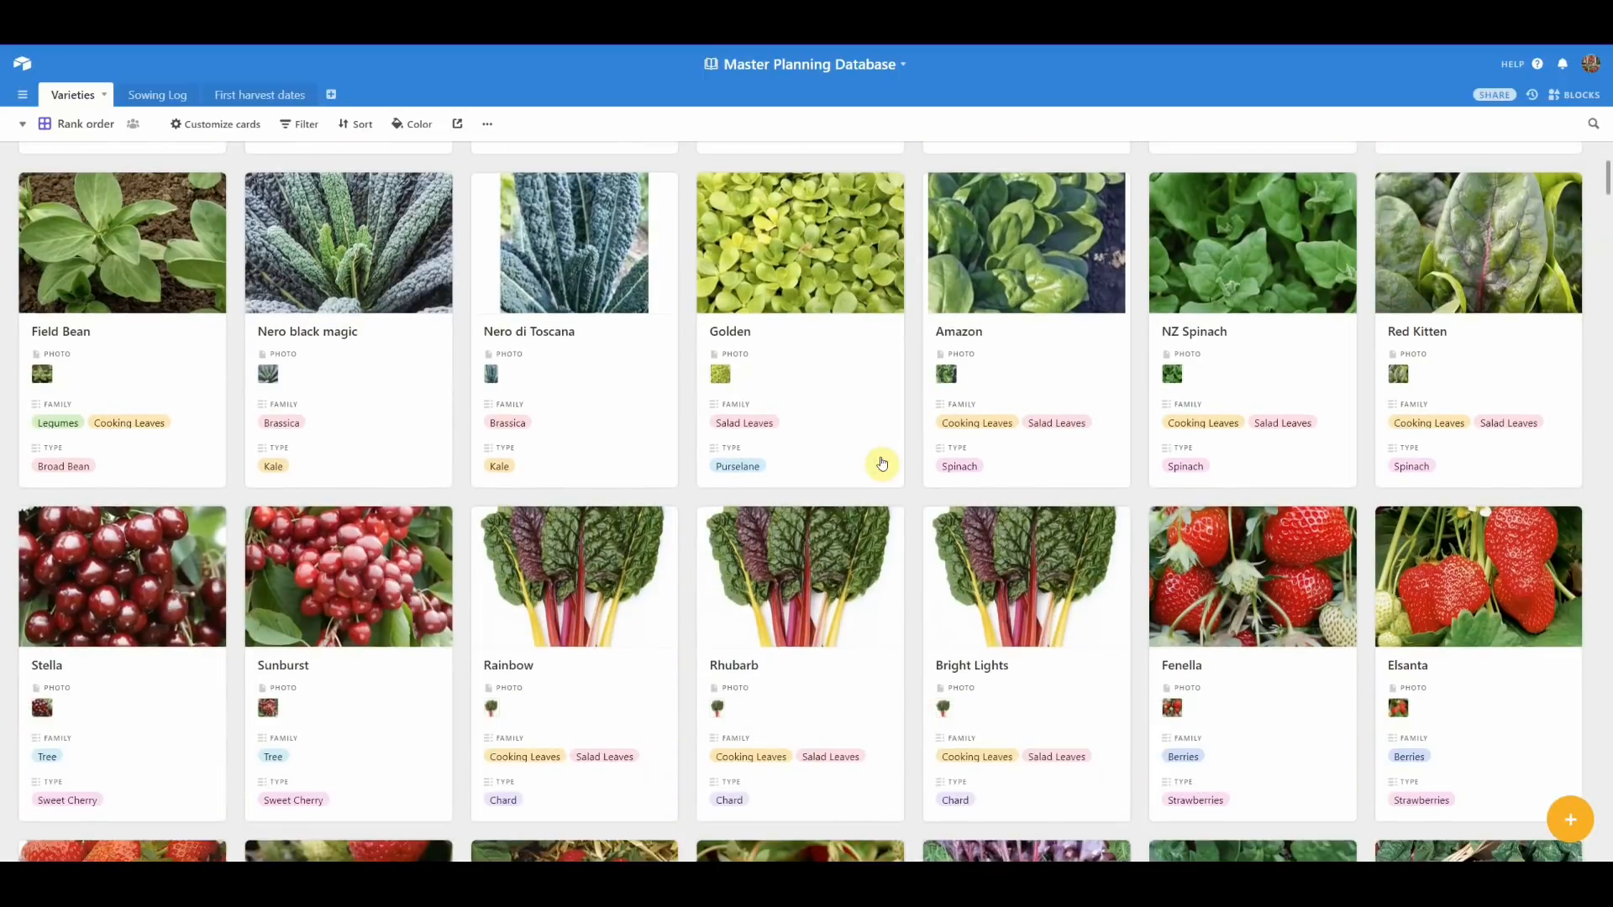
scroll(881, 463, "down", 5)
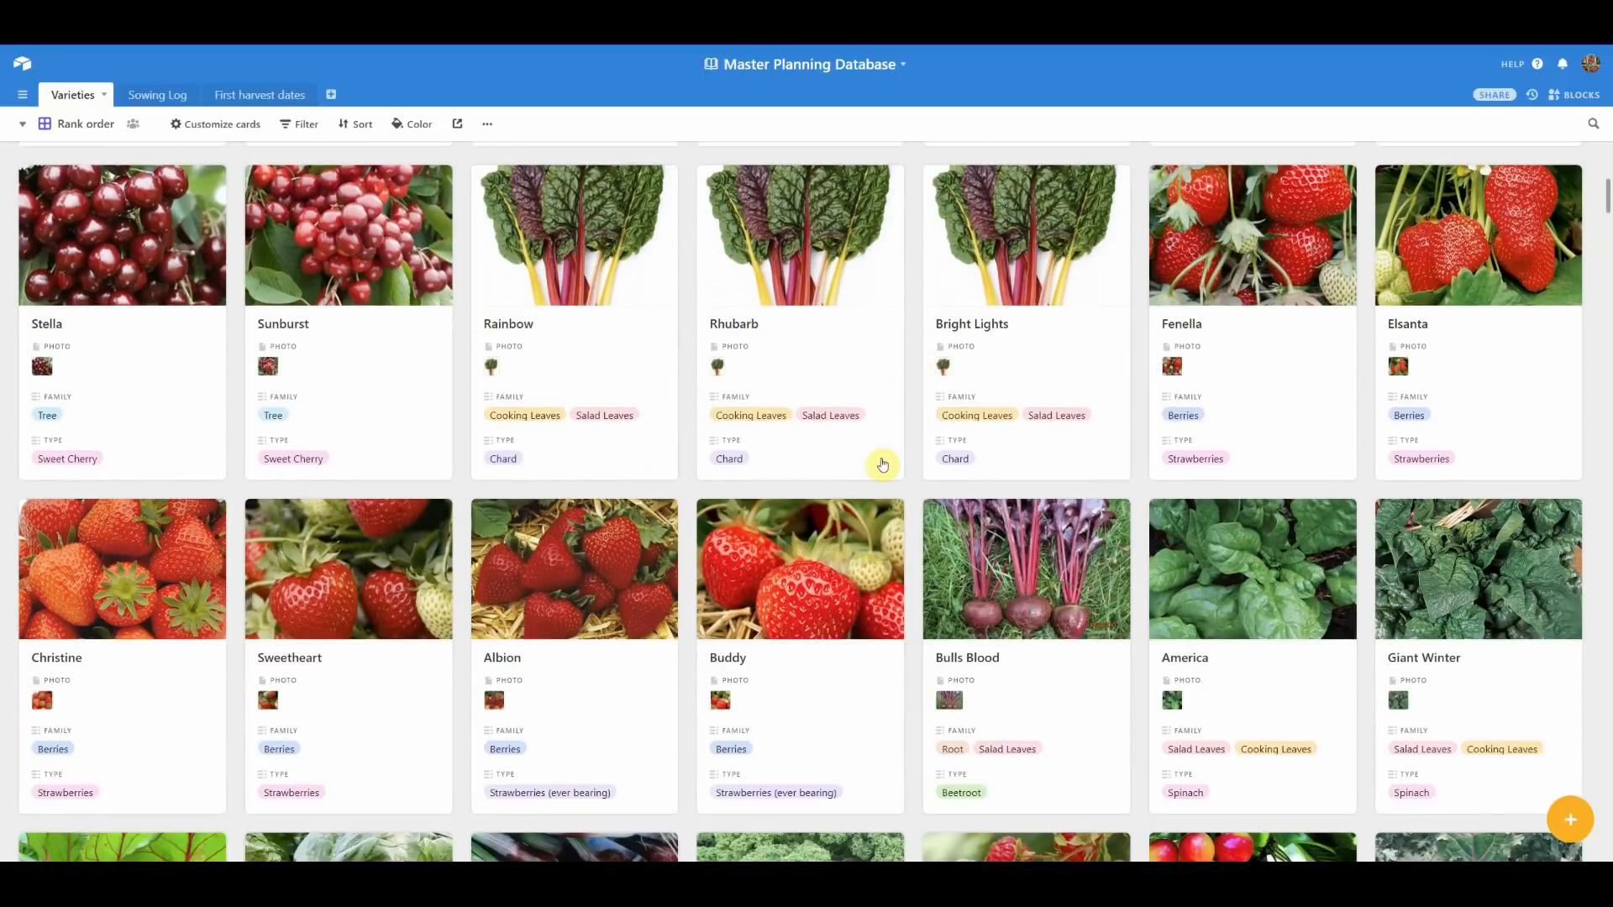
scroll(883, 464, "up", 7)
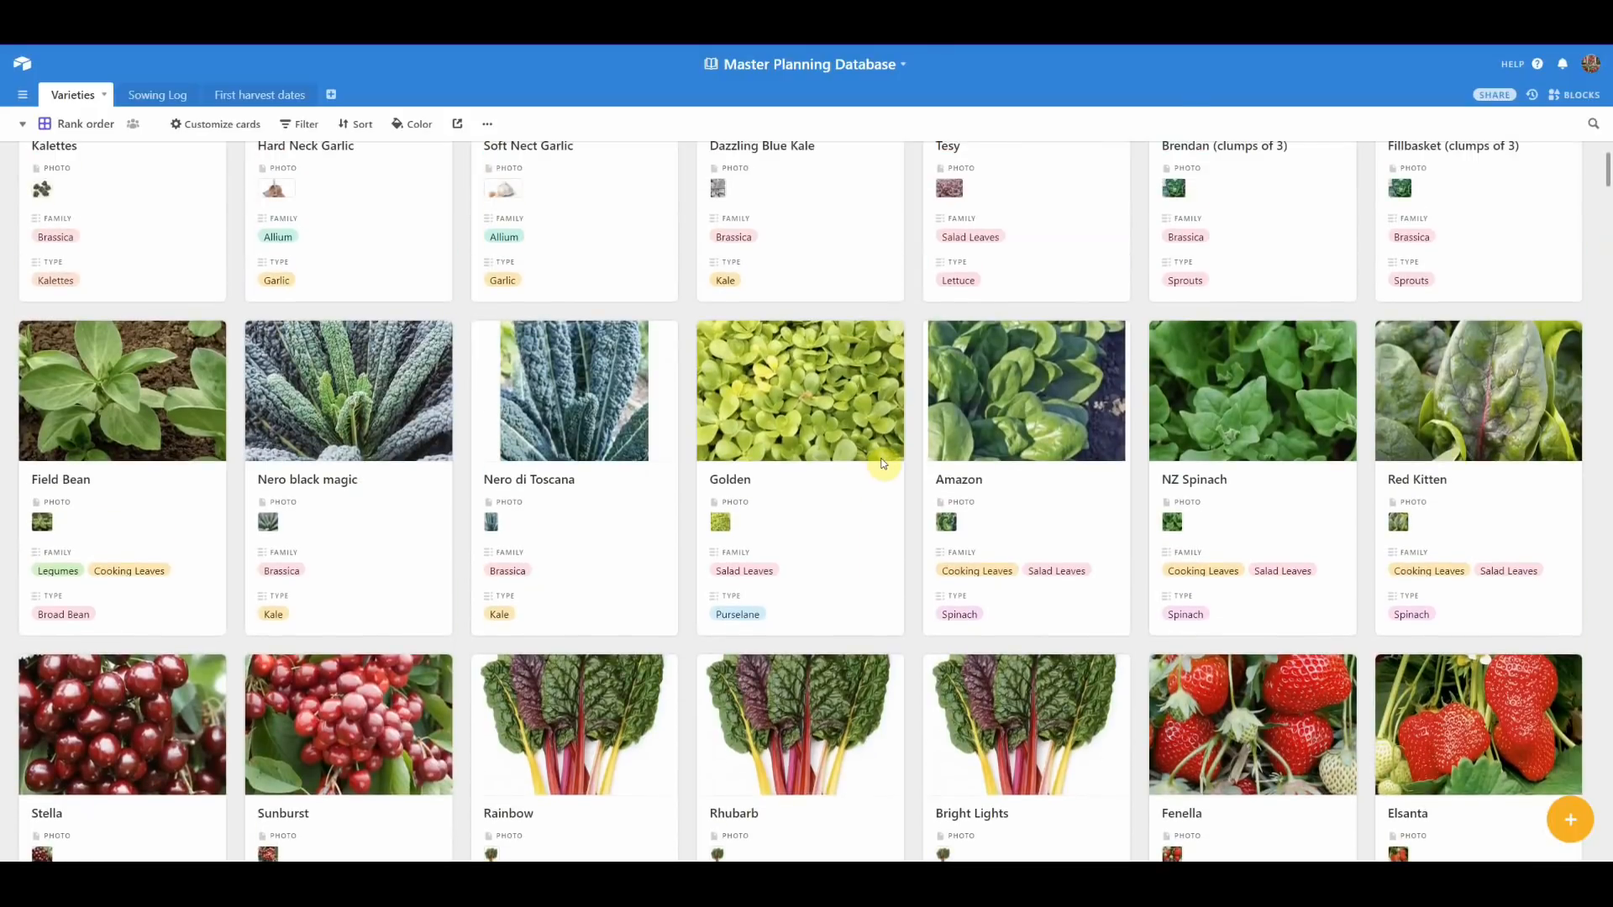
scroll(884, 464, "up", 3)
scroll(884, 463, "down", 2)
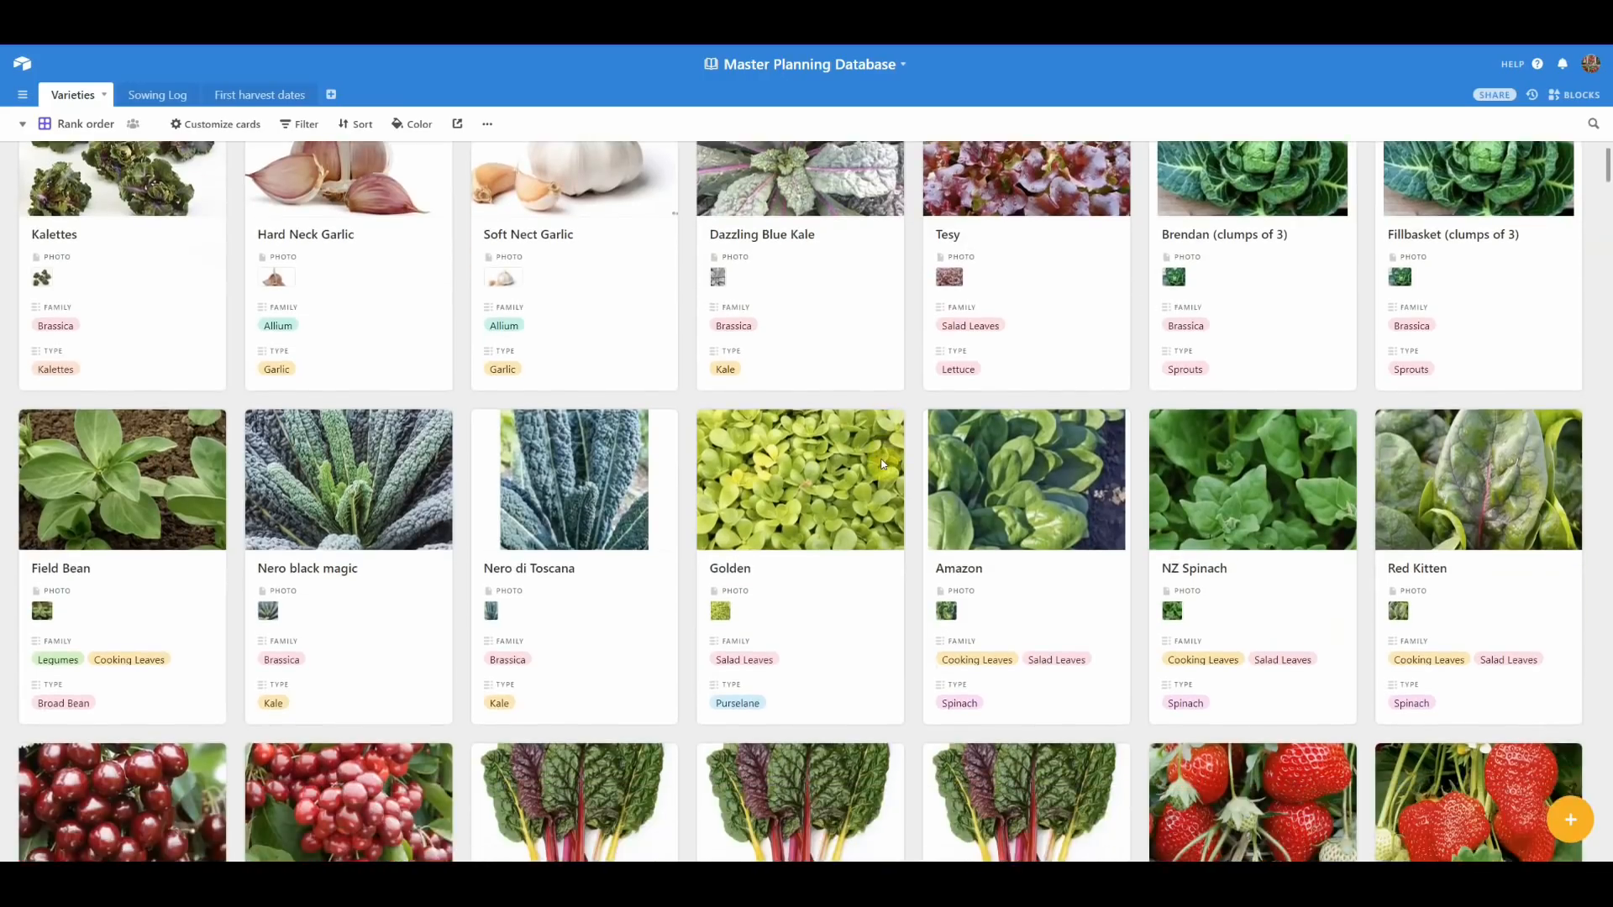
scroll(883, 464, "down", 2)
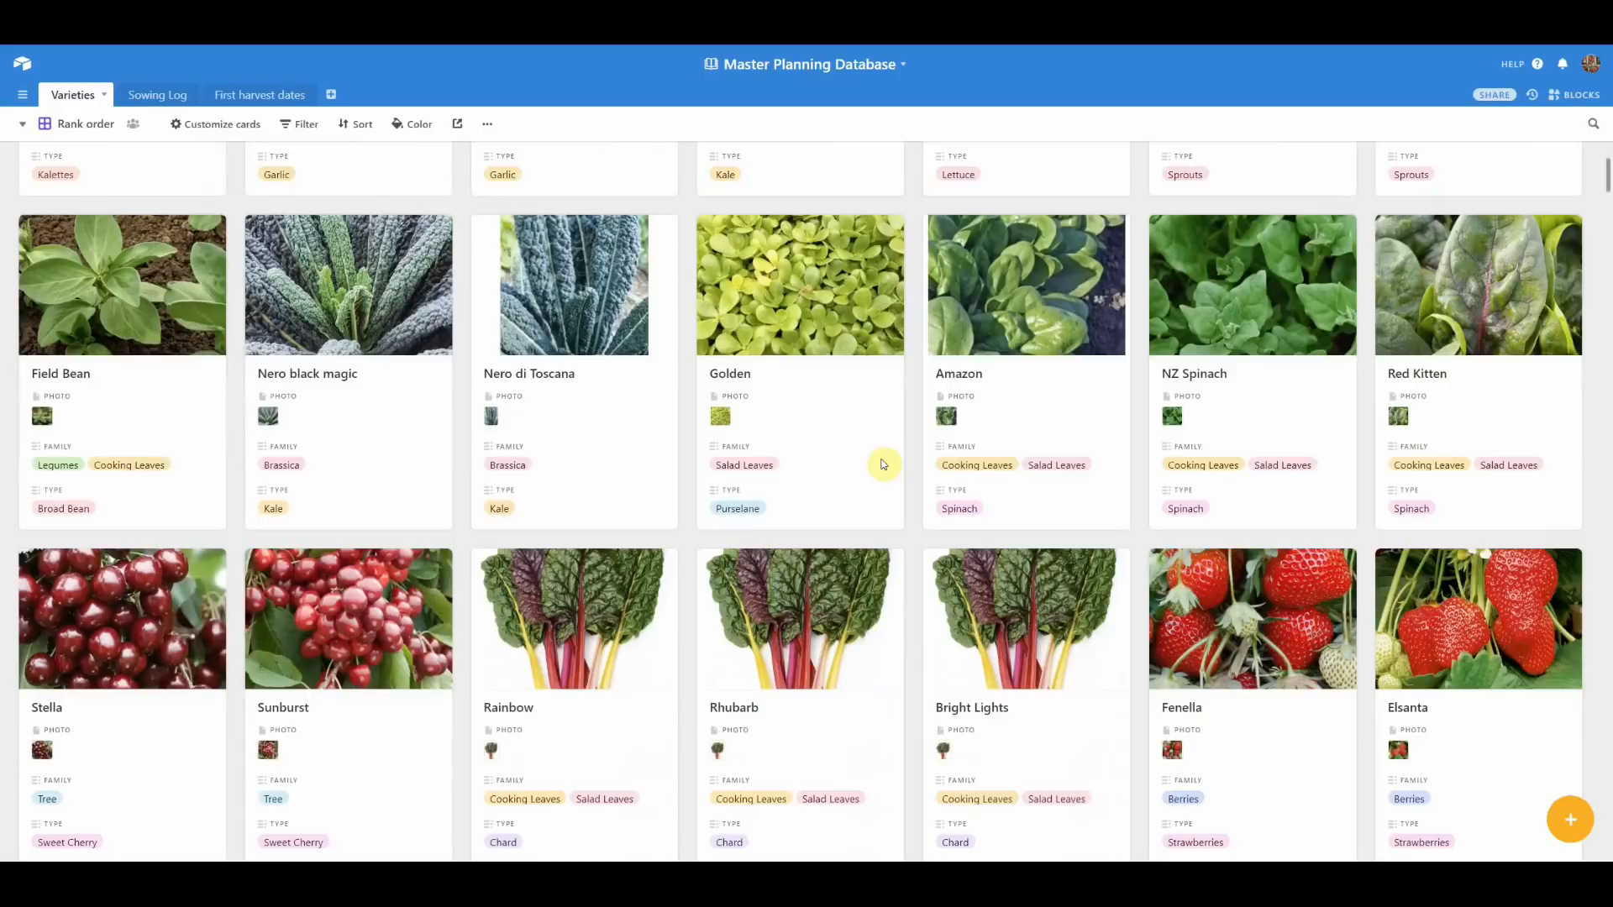
scroll(881, 465, "down", 5)
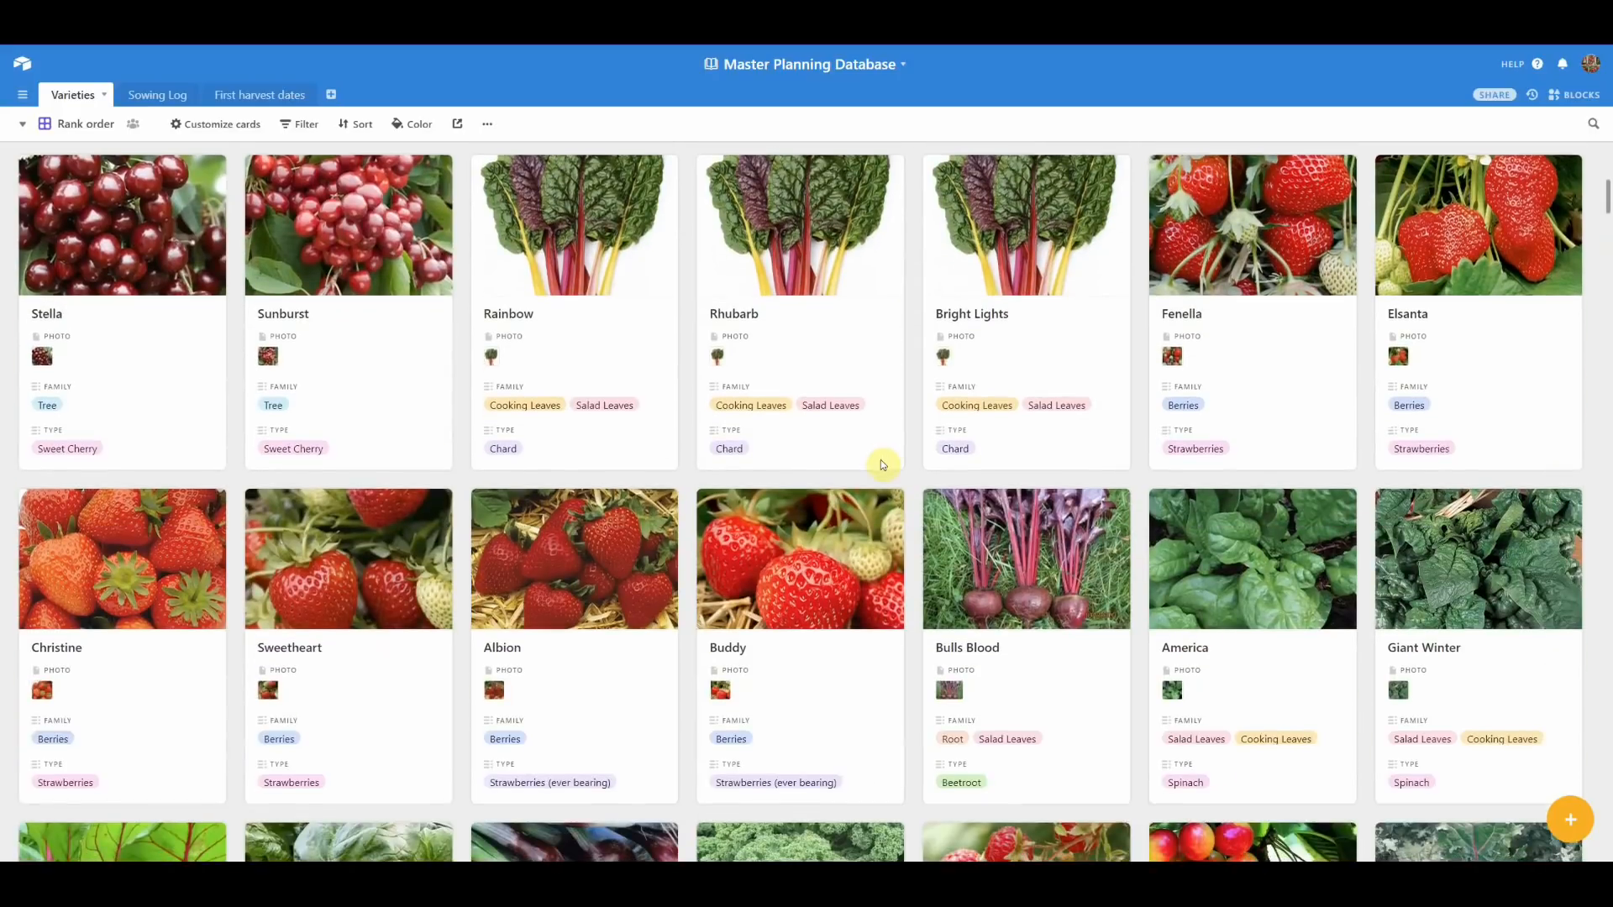
scroll(883, 464, "down", 4)
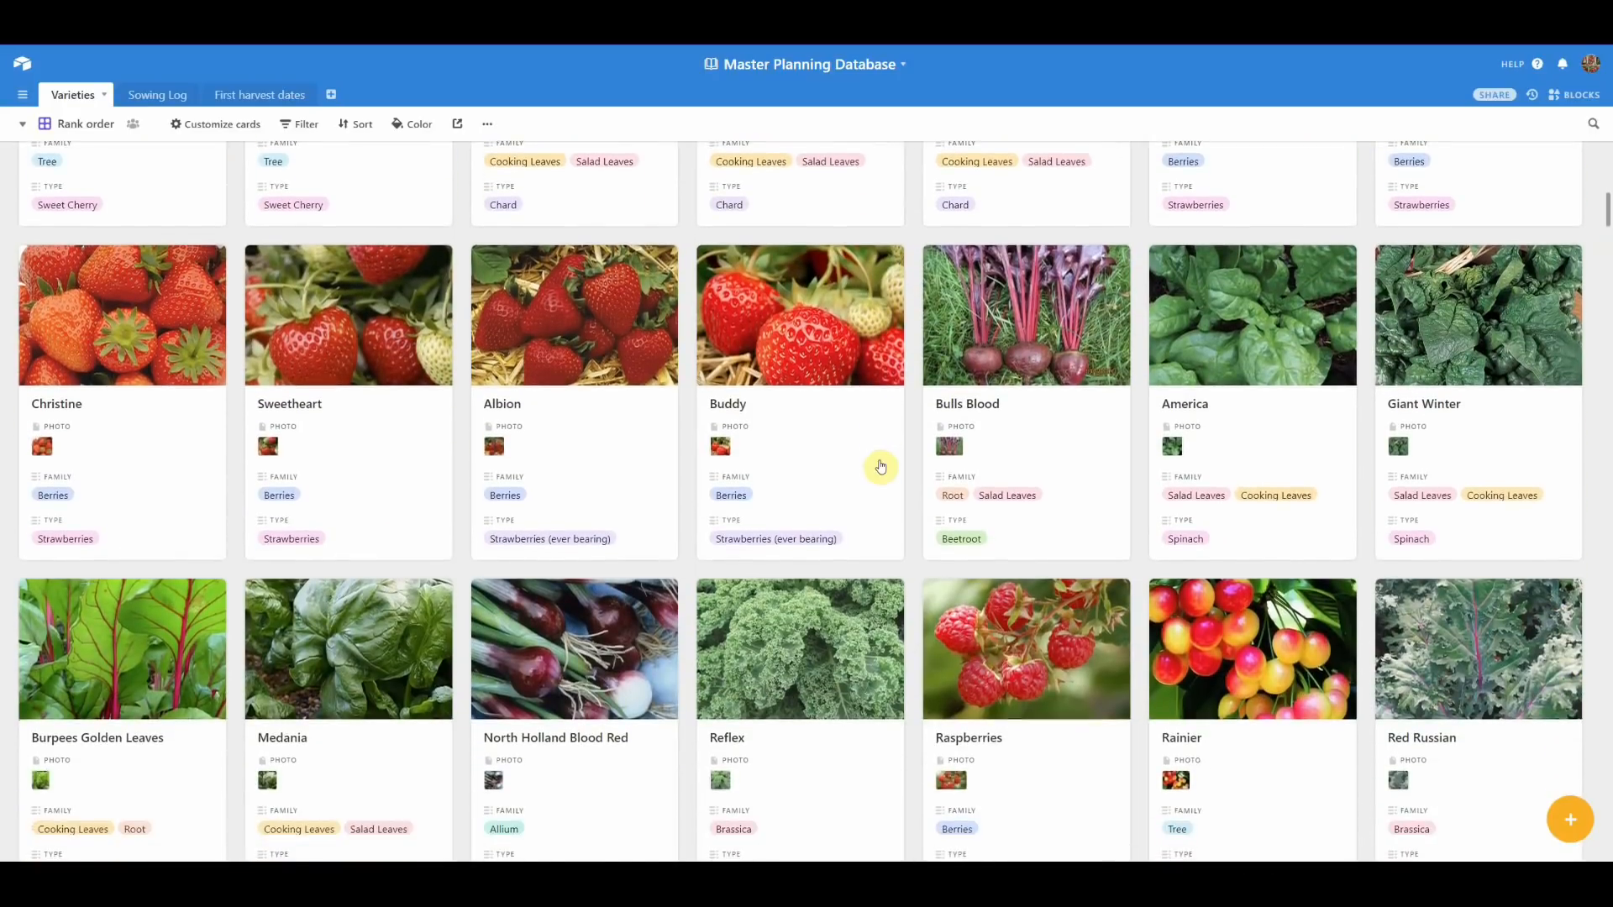
scroll(881, 467, "down", 2)
scroll(880, 465, "down", 3)
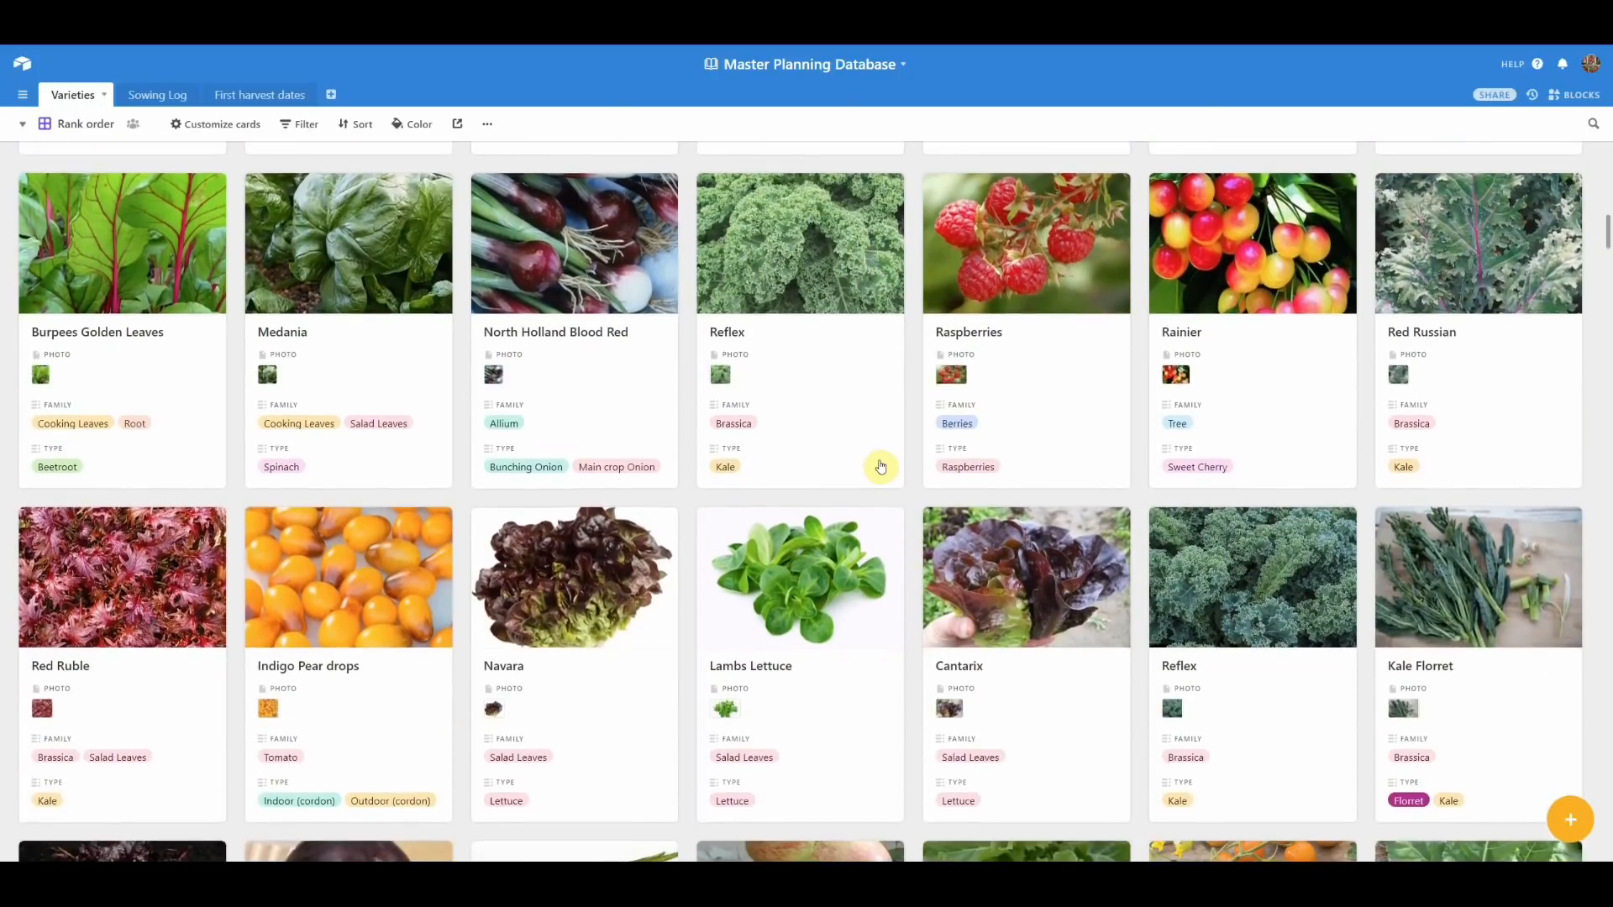
scroll(879, 467, "down", 3)
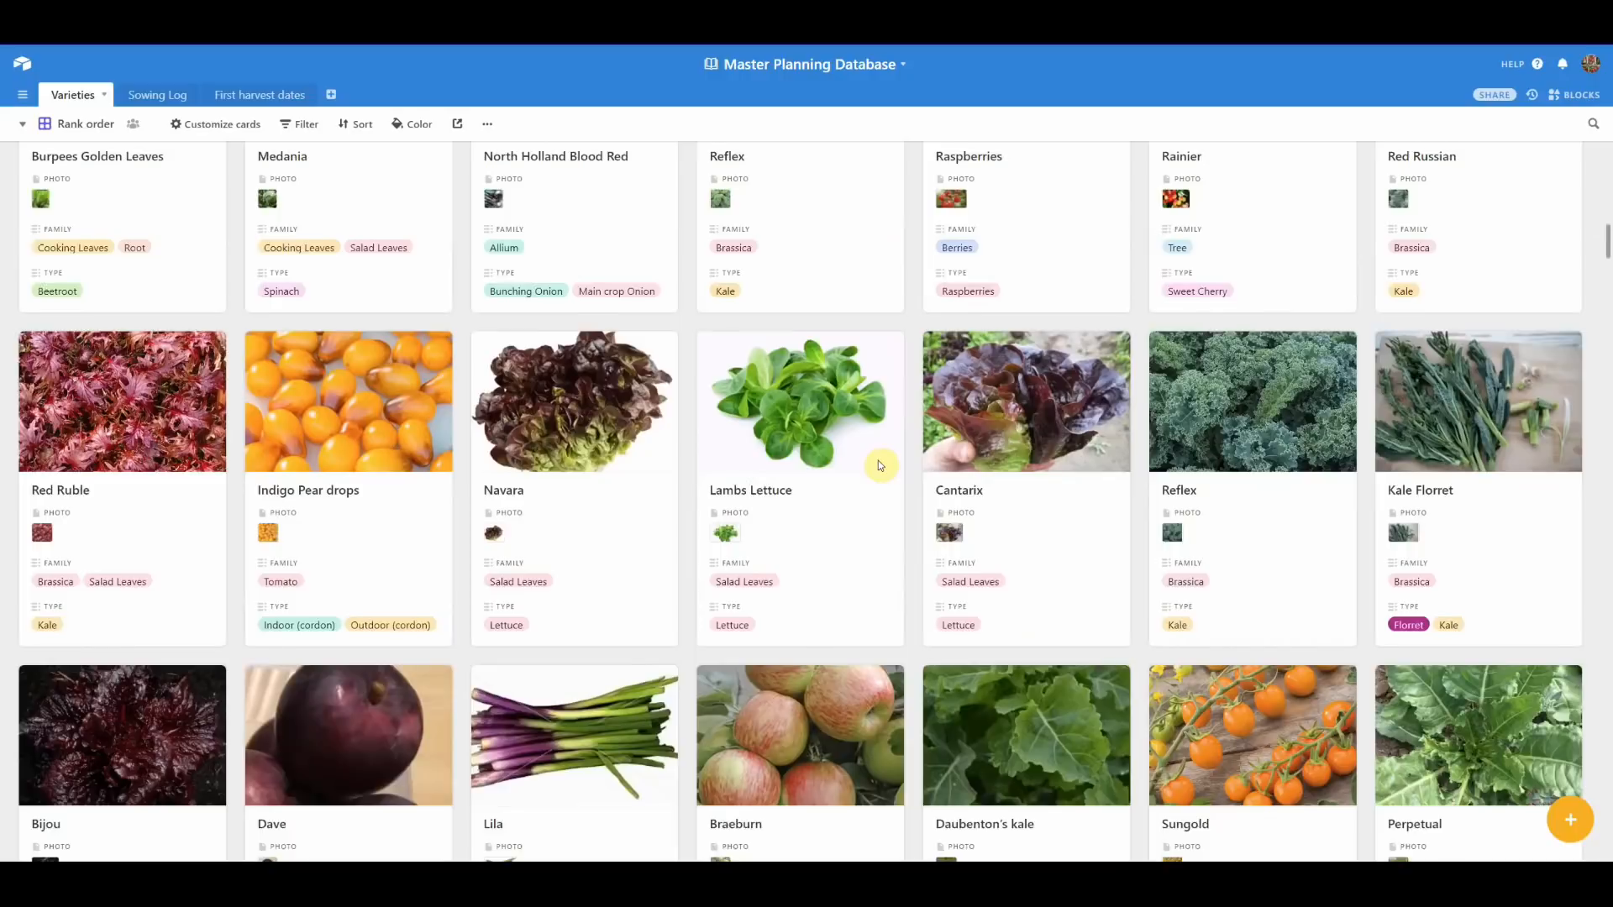
scroll(879, 464, "down", 5)
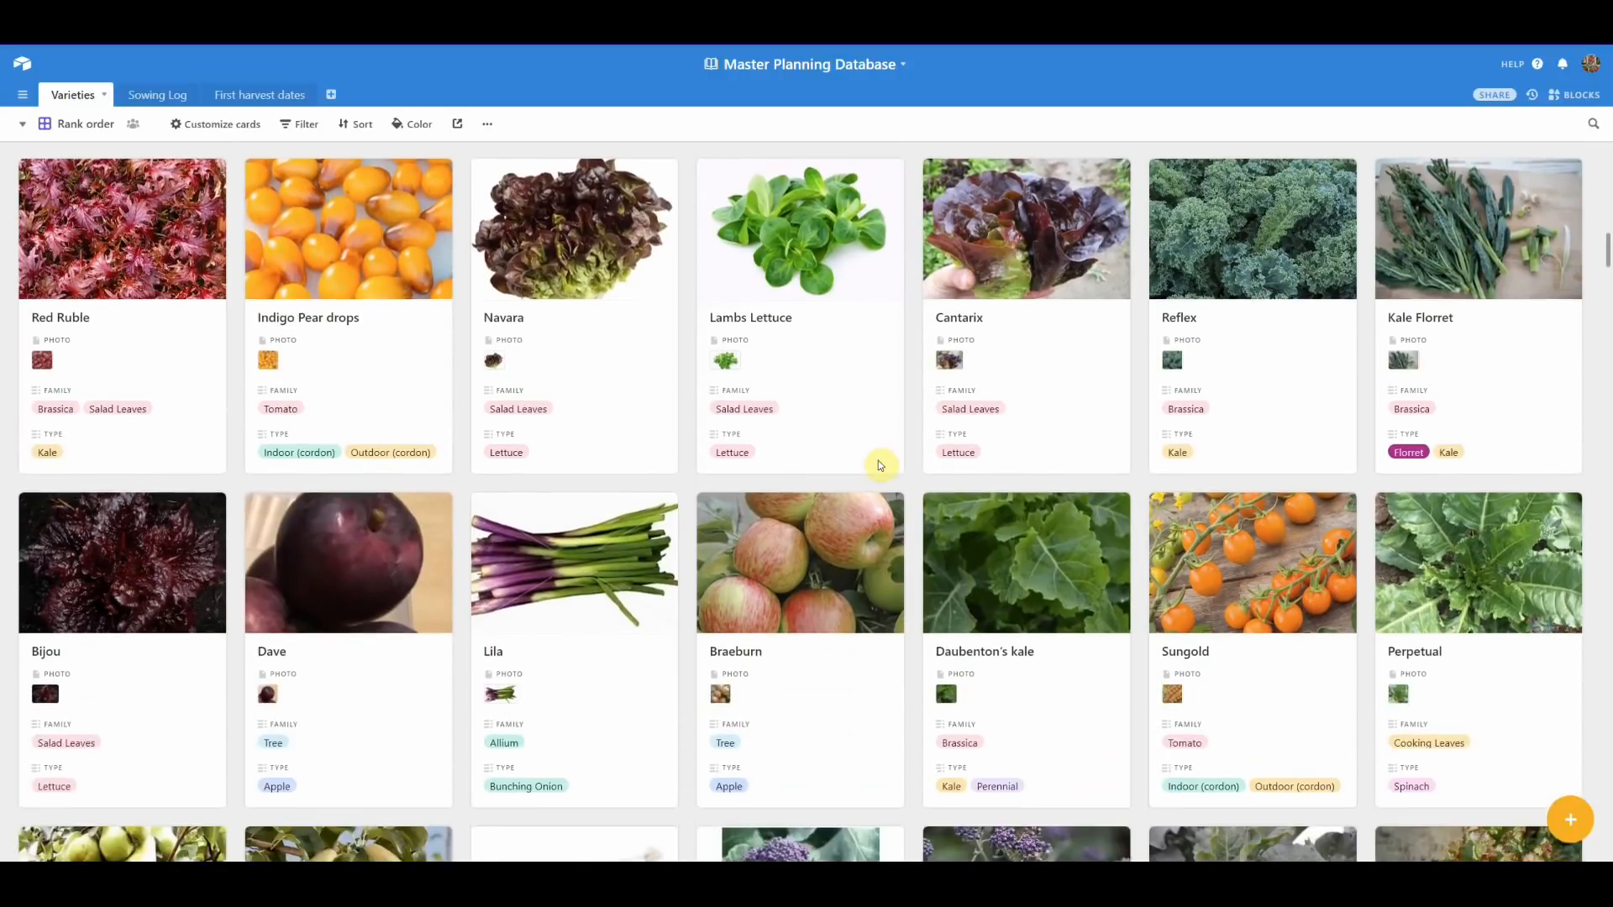
scroll(880, 466, "down", 8)
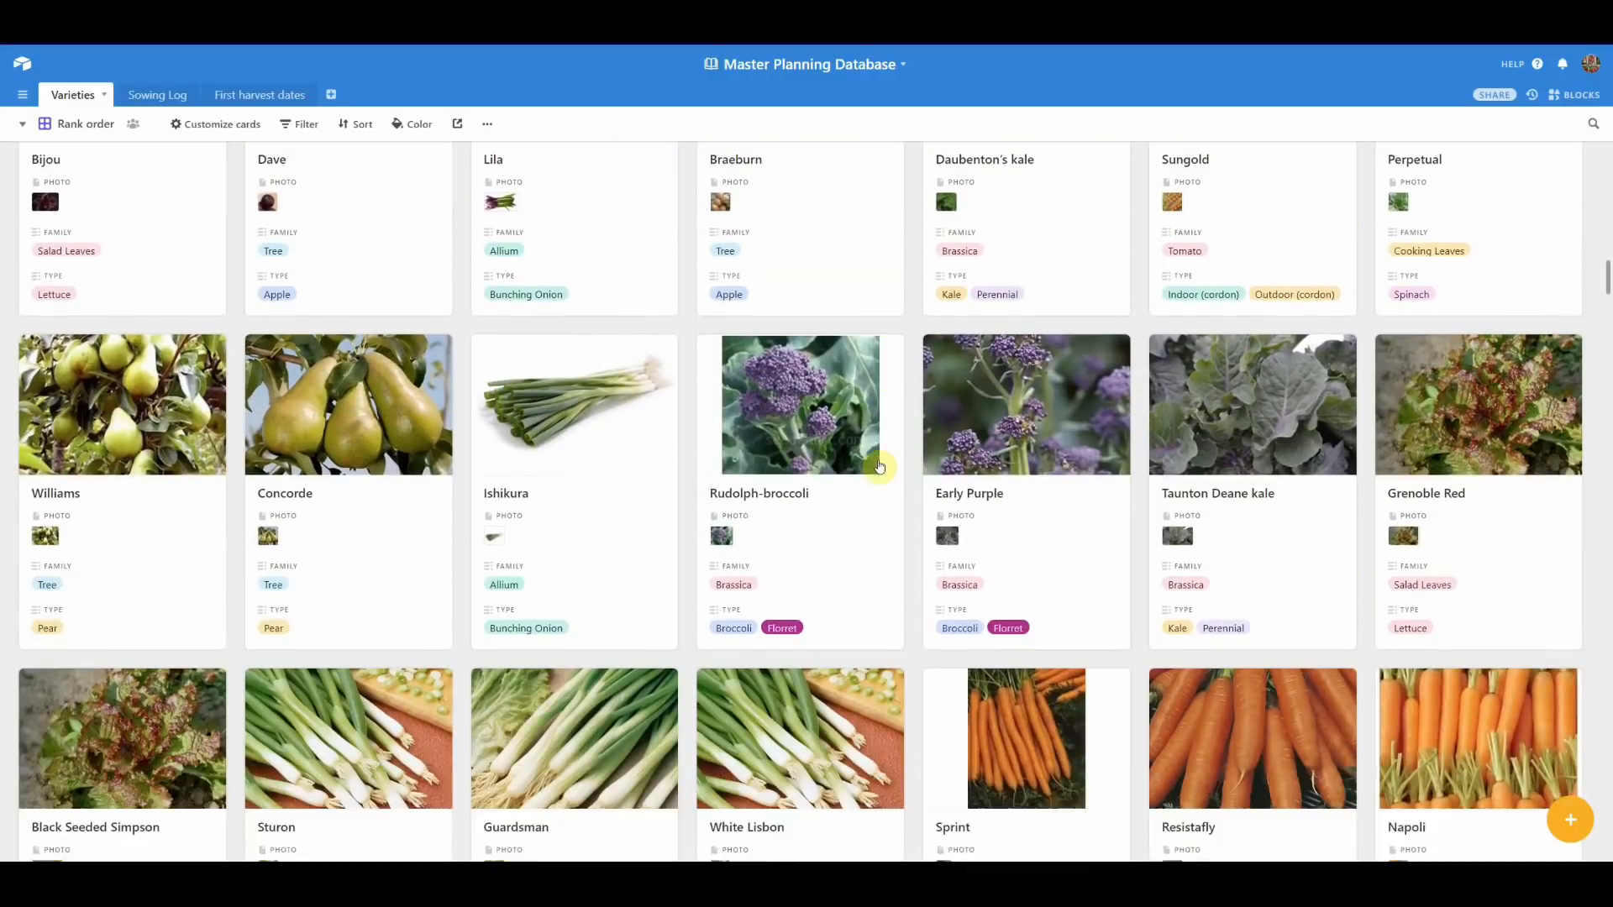
scroll(876, 460, "up", 13)
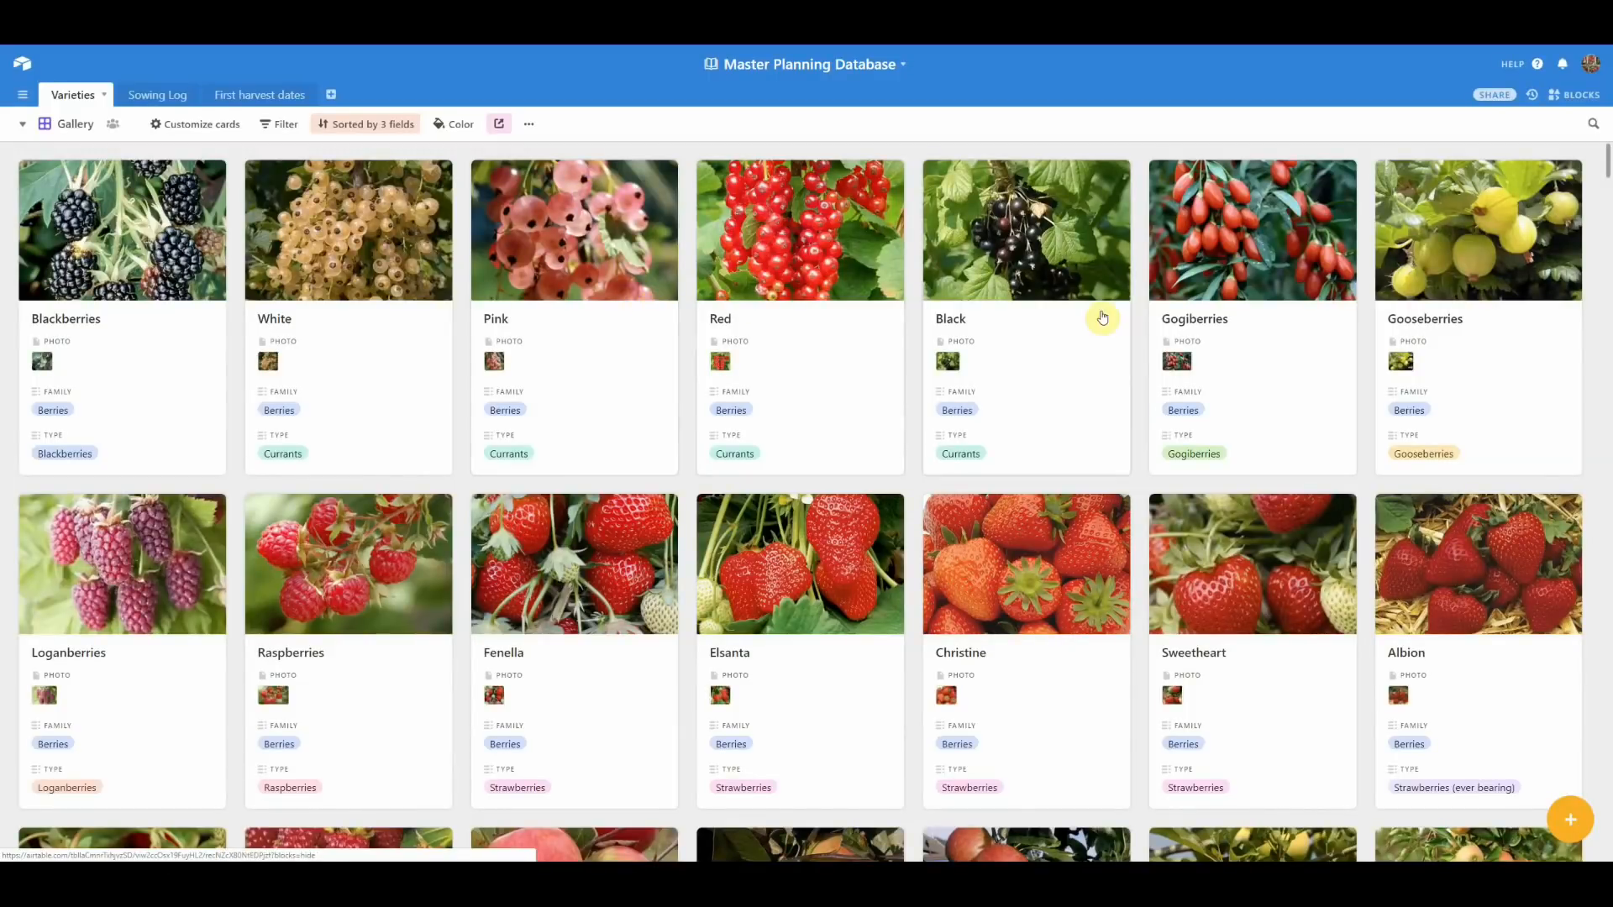
- Check which fields and directions the Gallery view of the varieties is sorted by
scroll(1107, 334, "down", 2)
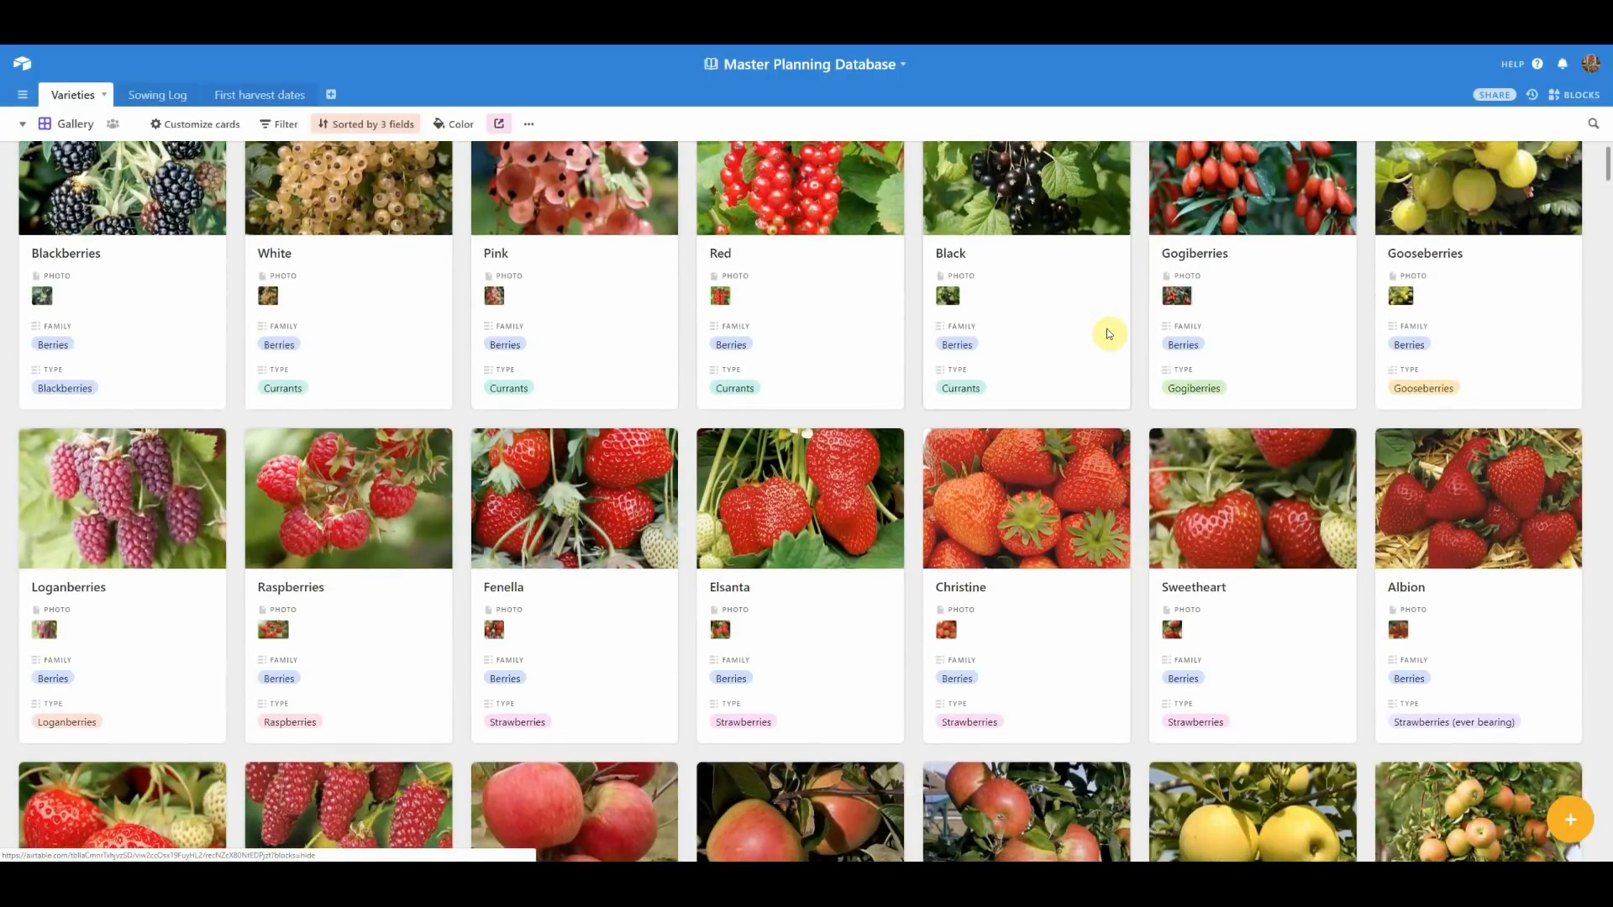
scroll(1108, 335, "down", 1)
scroll(1107, 334, "up", 3)
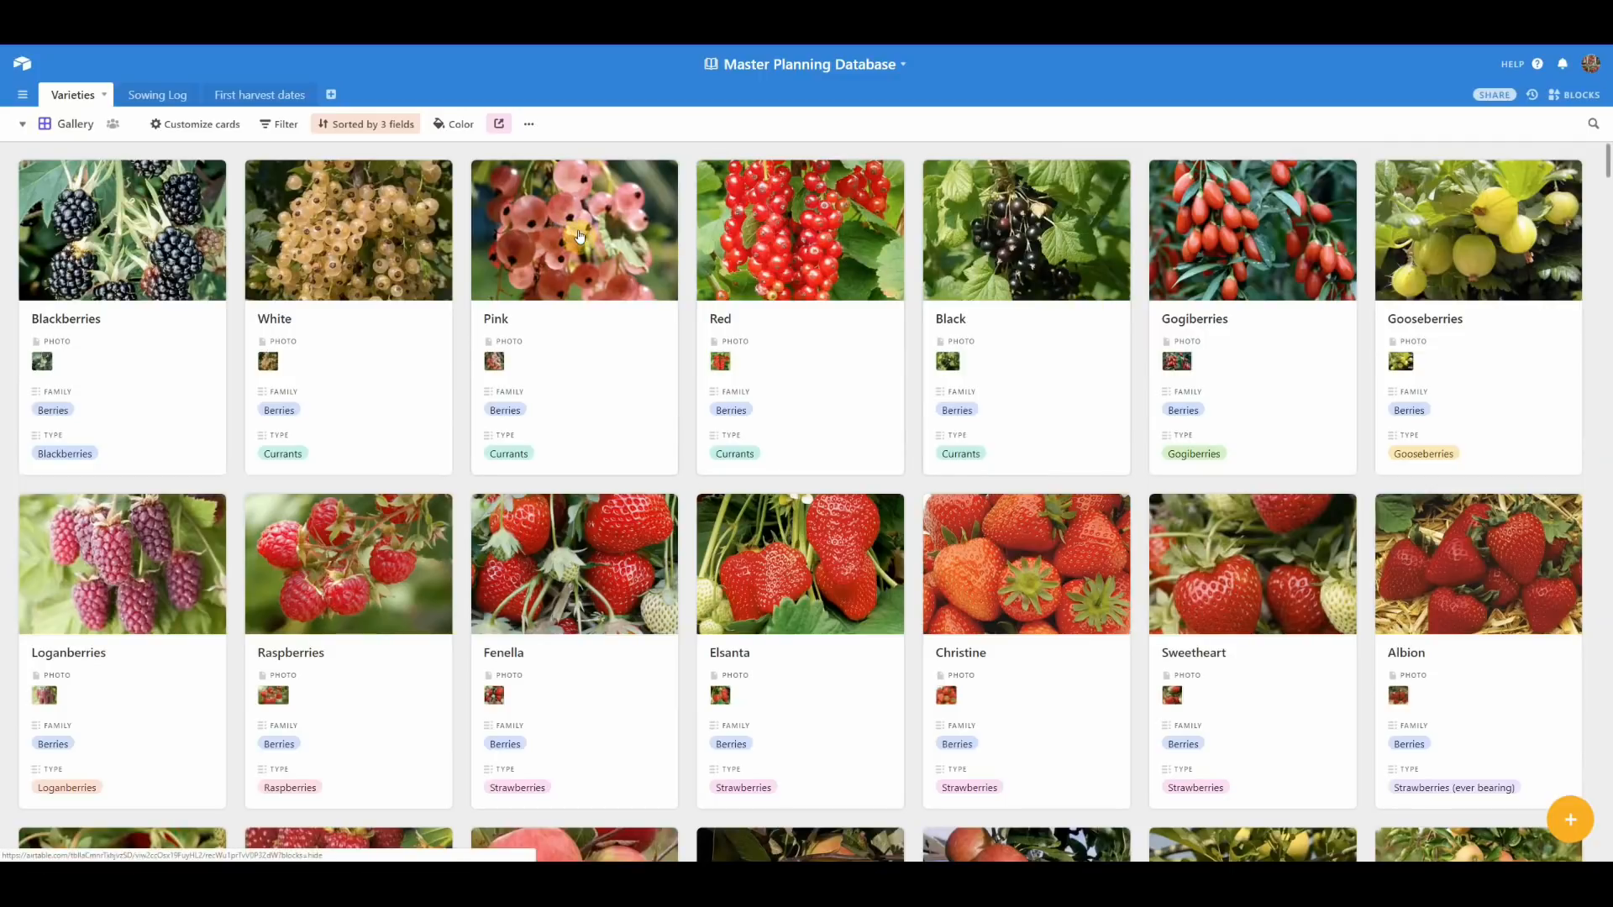
left_click(386, 127)
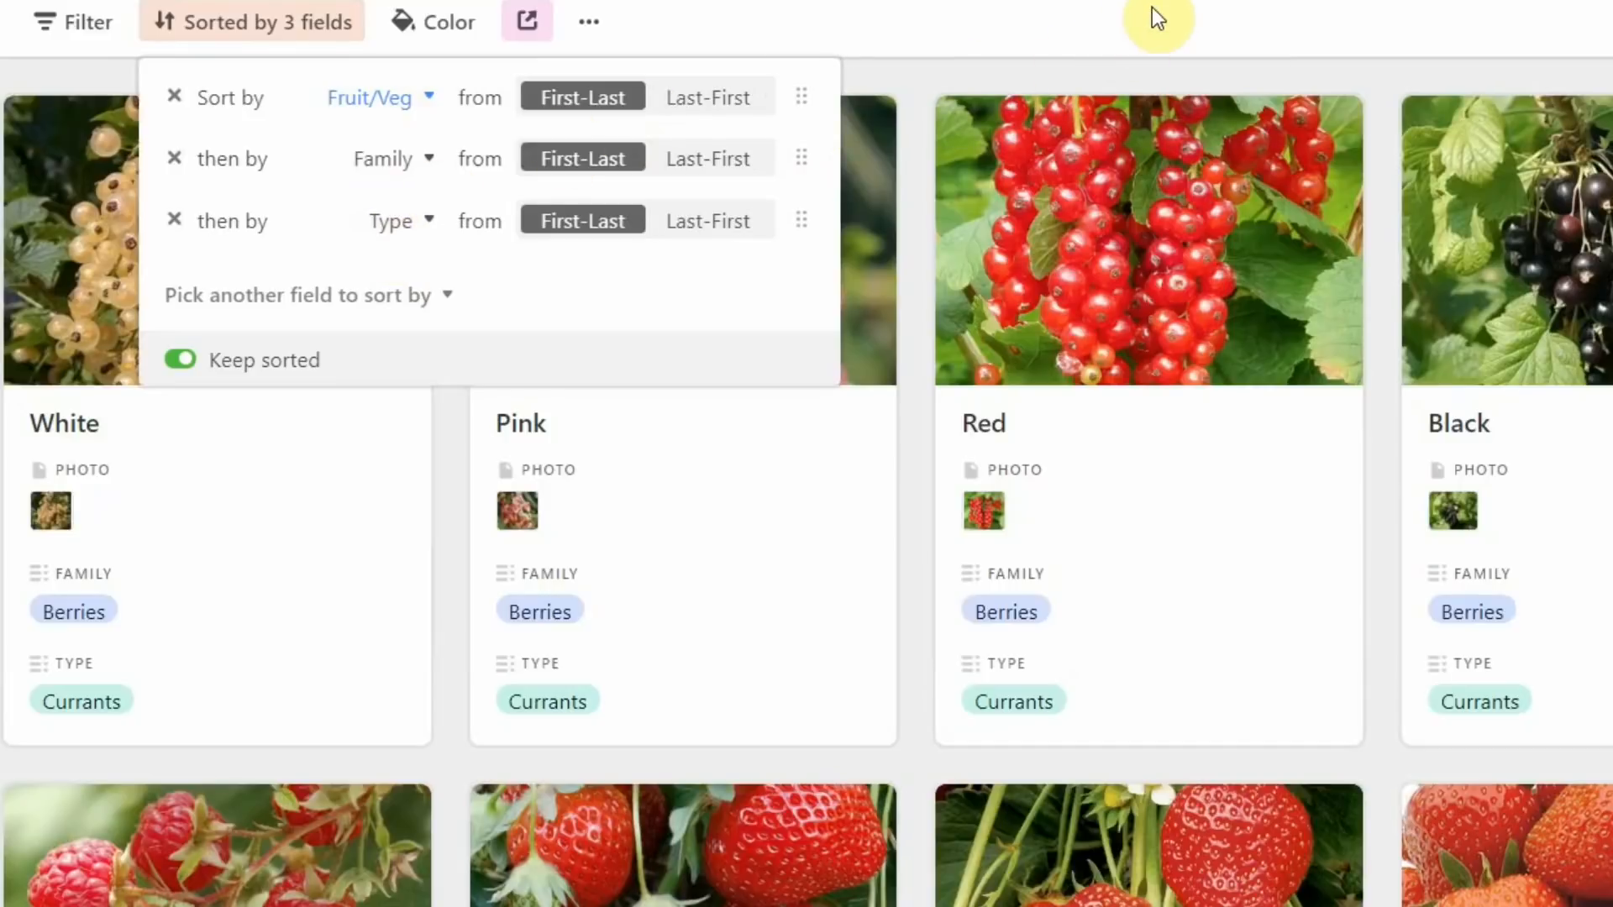
left_click(1231, 66)
- Browse the sorted Gallery cards from the fruit varieties through the herbs to the allium and brassica vegetables
scroll(807, 482, "down", 1)
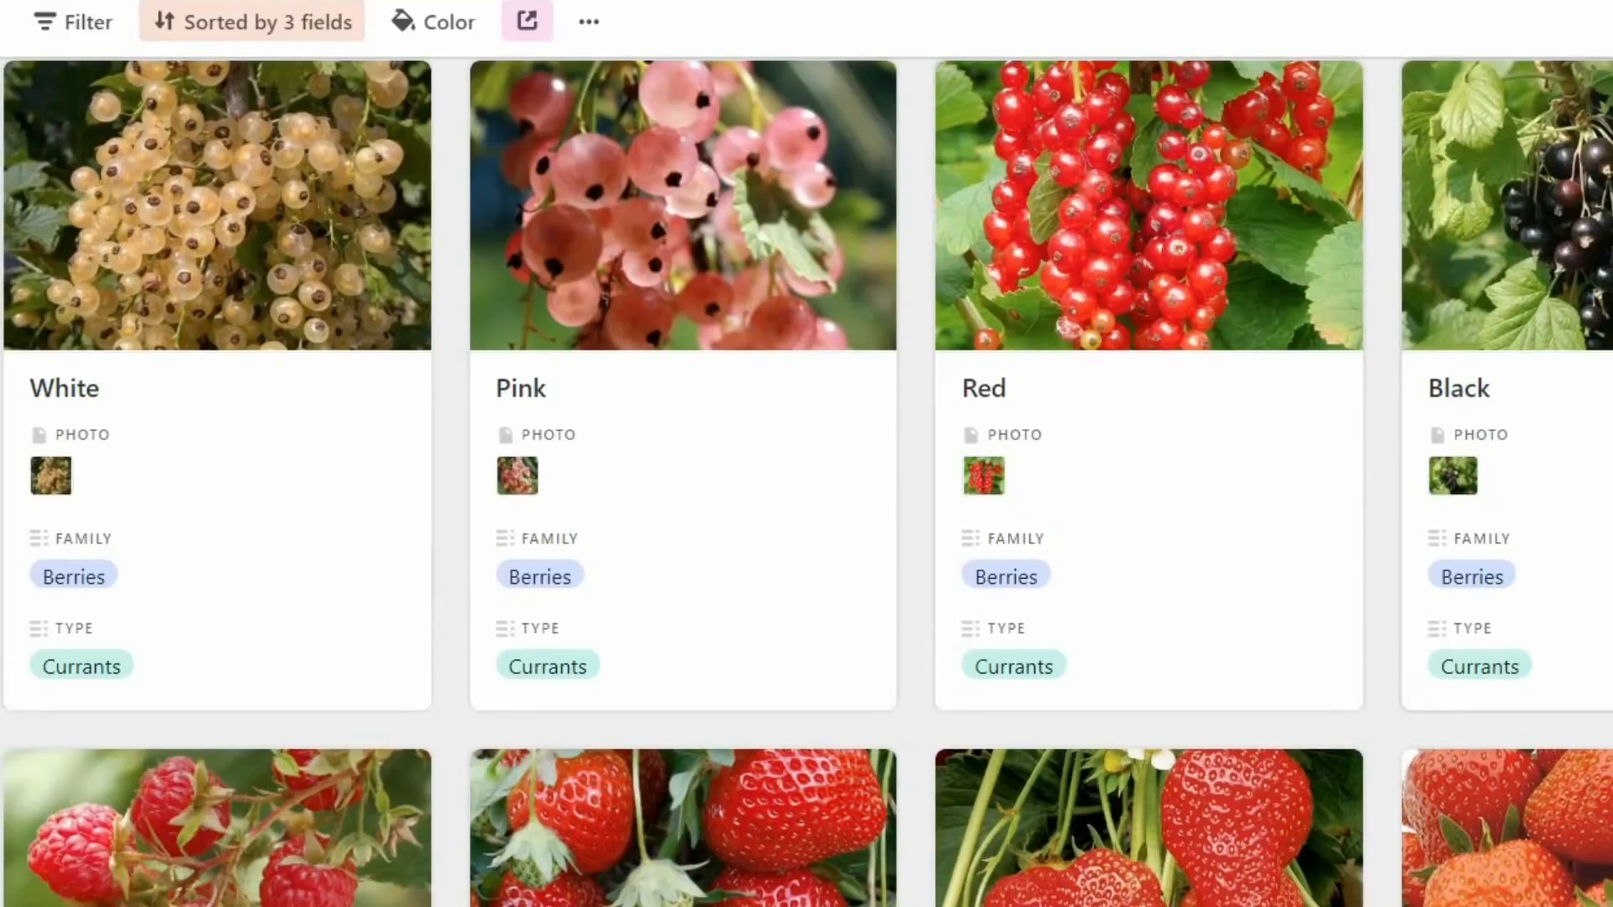
scroll(807, 481, "down", 10)
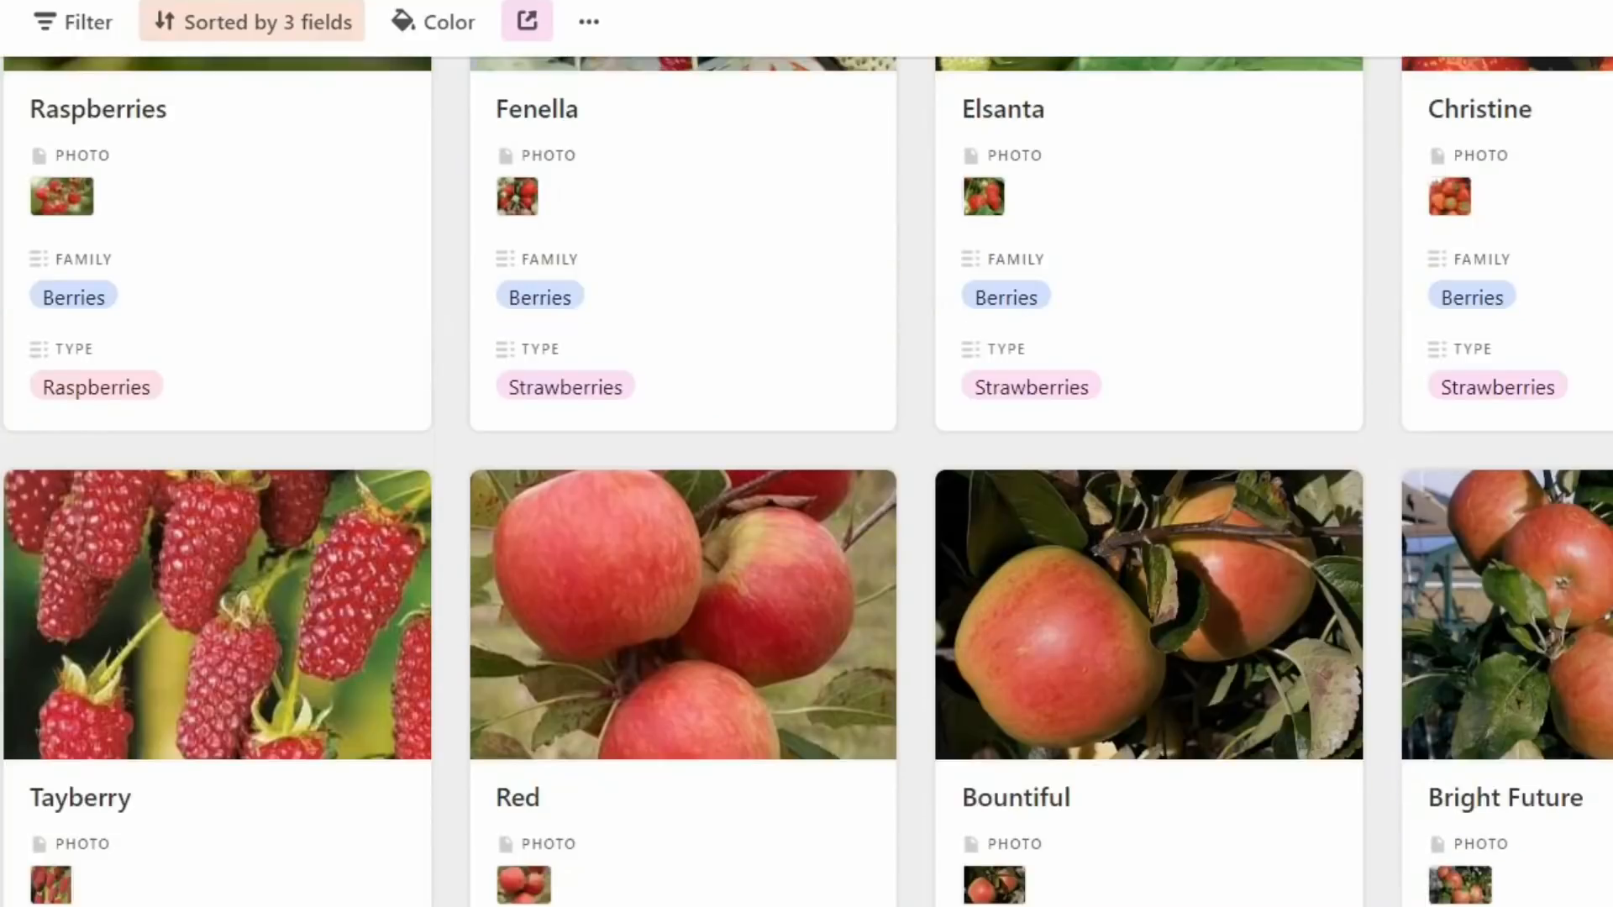
scroll(806, 481, "down", 12)
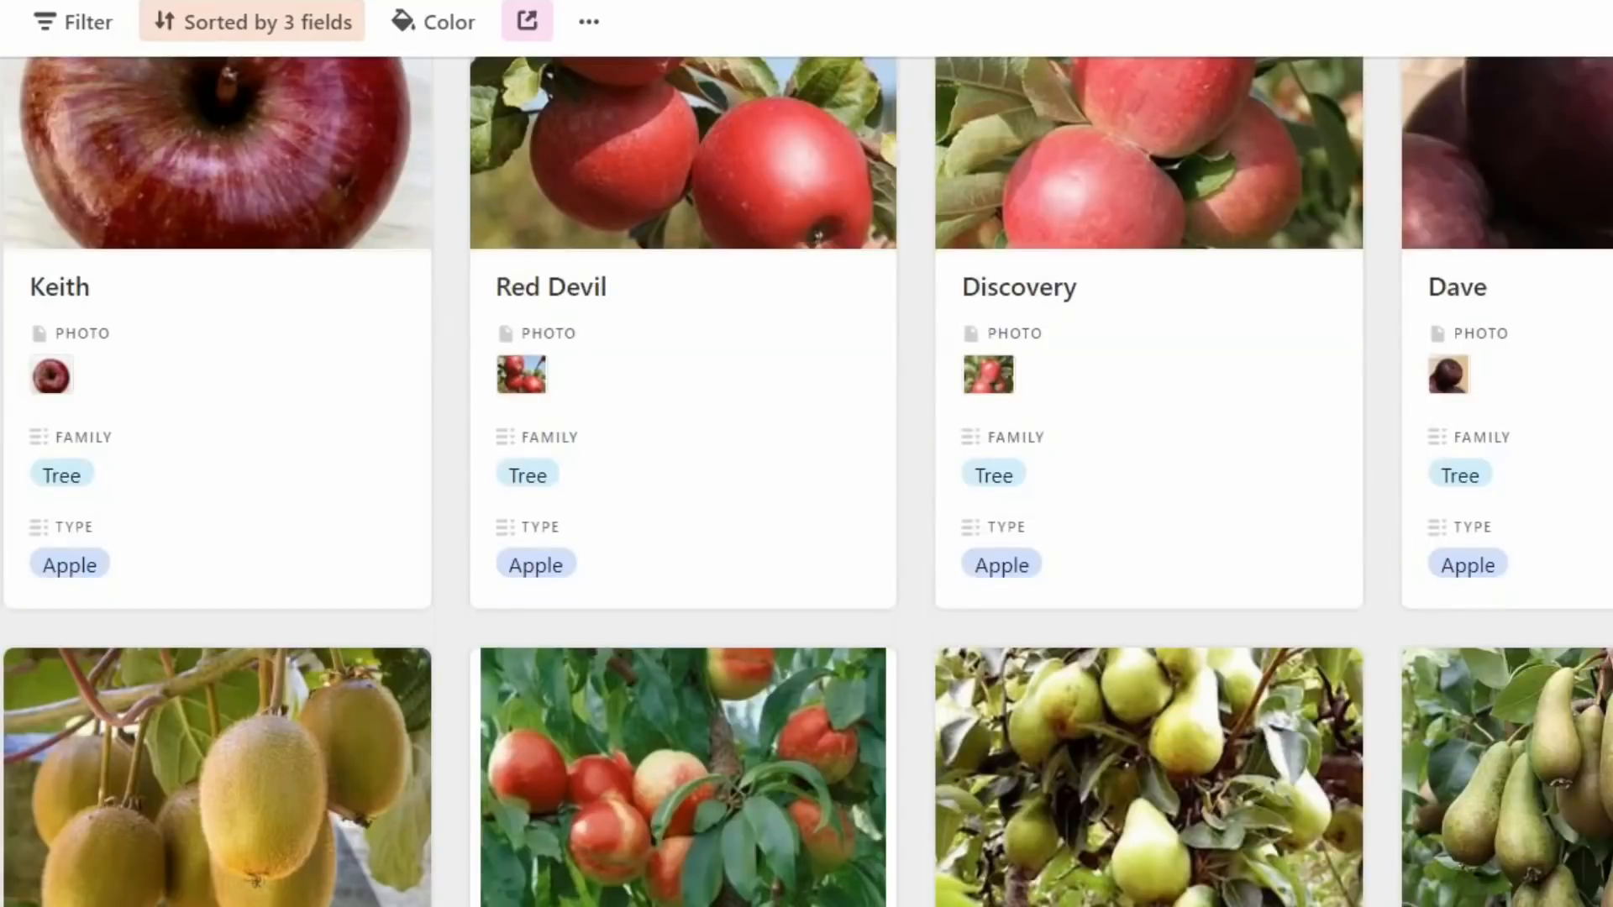
scroll(1124, 391, "down", 10)
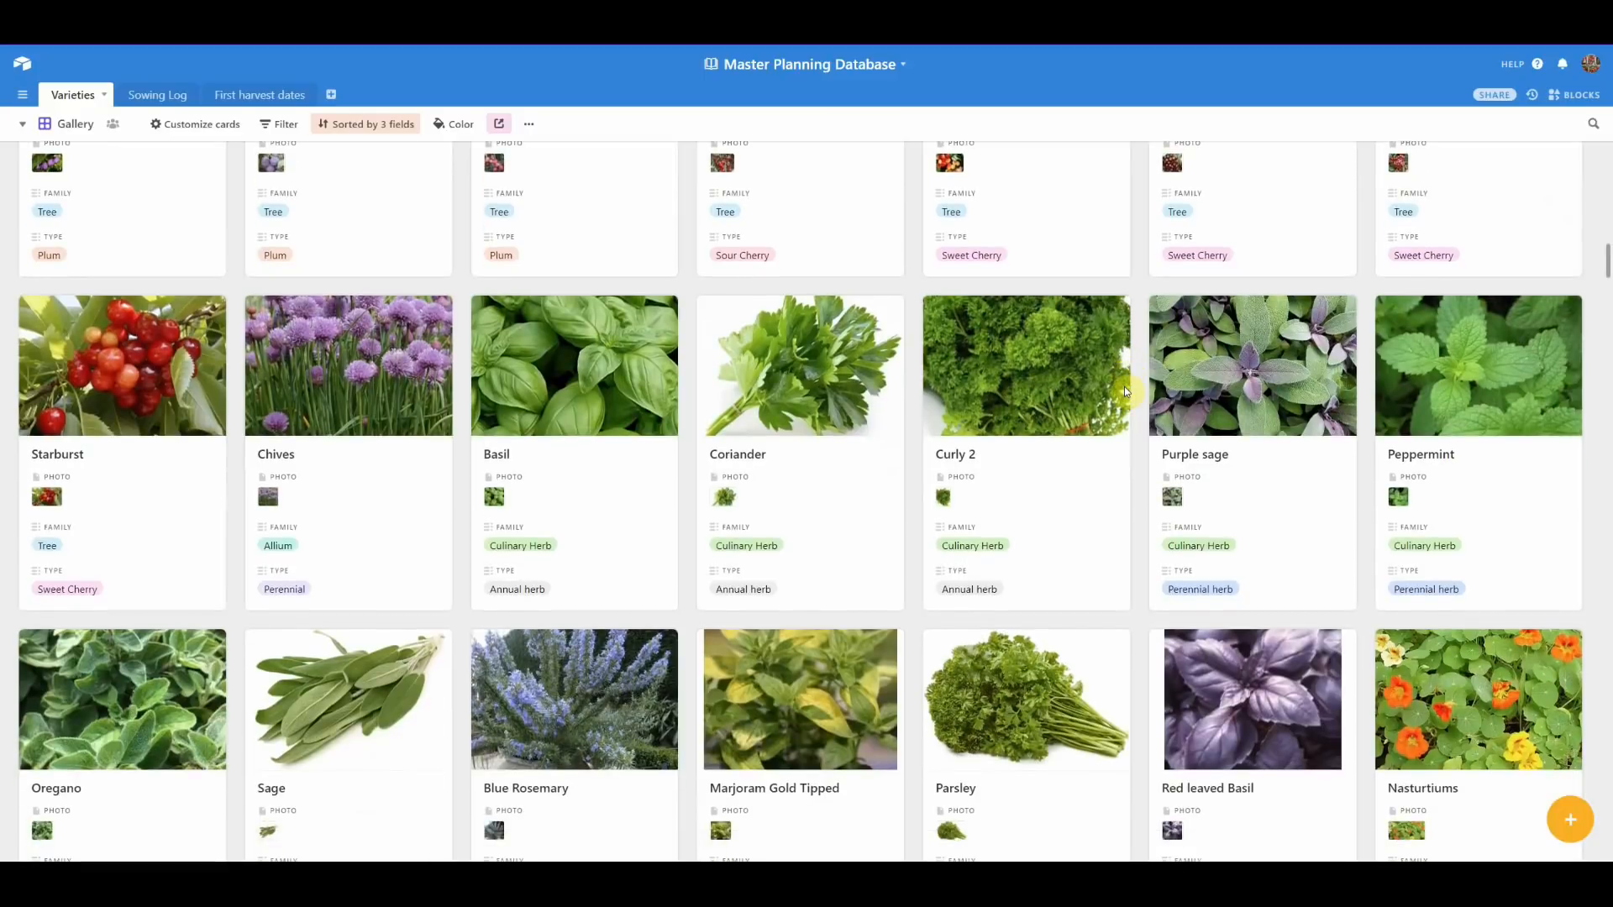
scroll(1126, 390, "down", 1)
scroll(1126, 392, "down", 3)
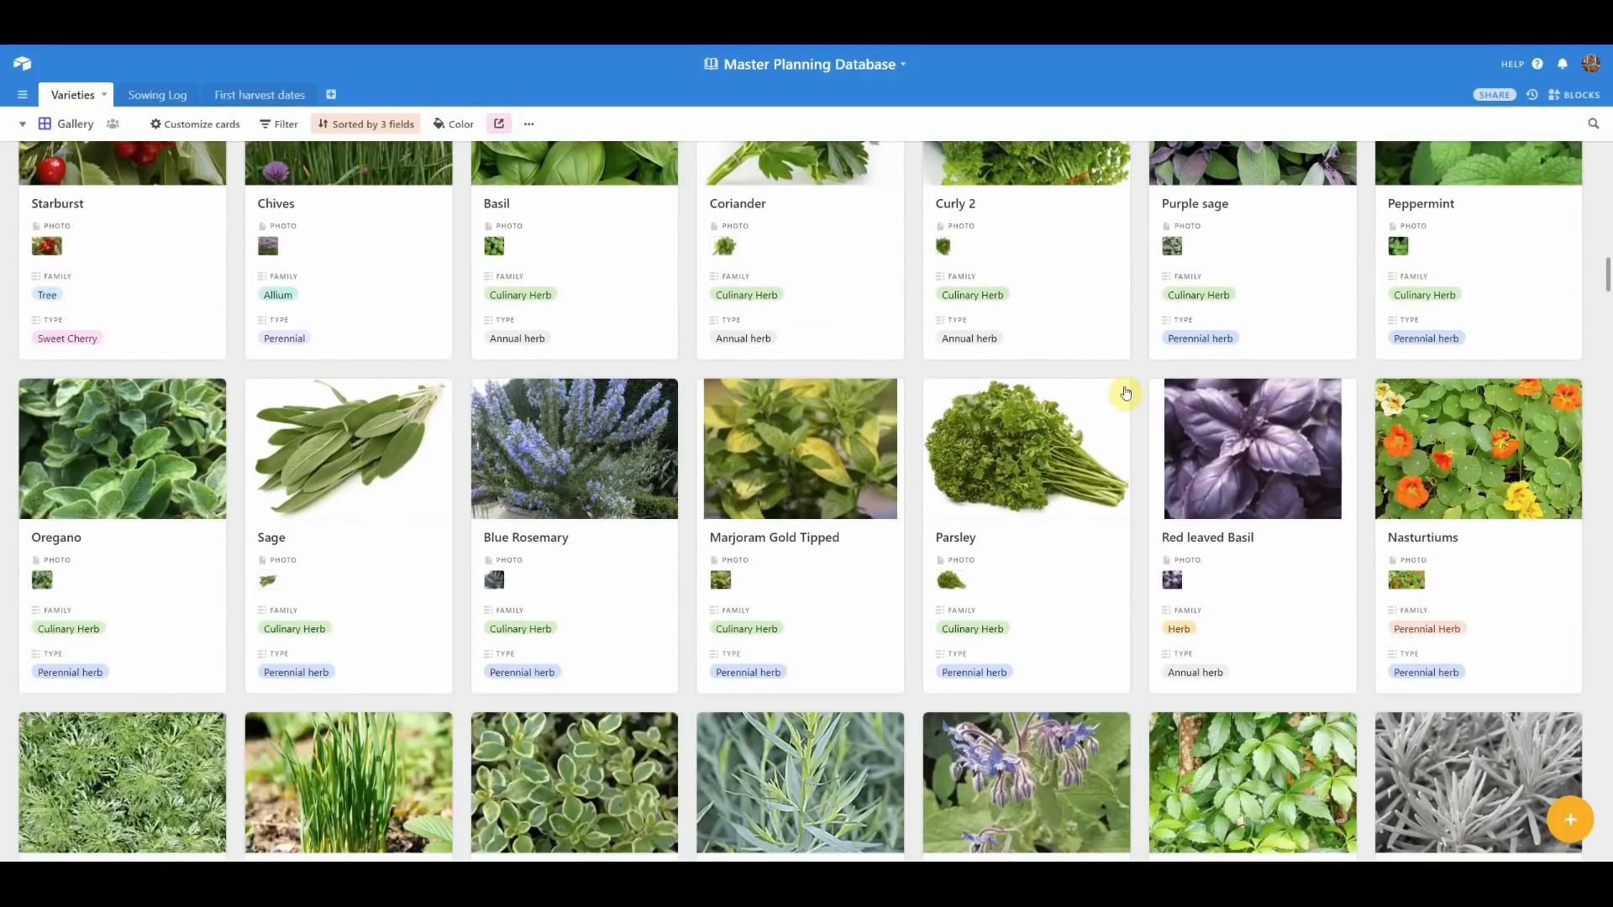
scroll(1126, 392, "down", 10)
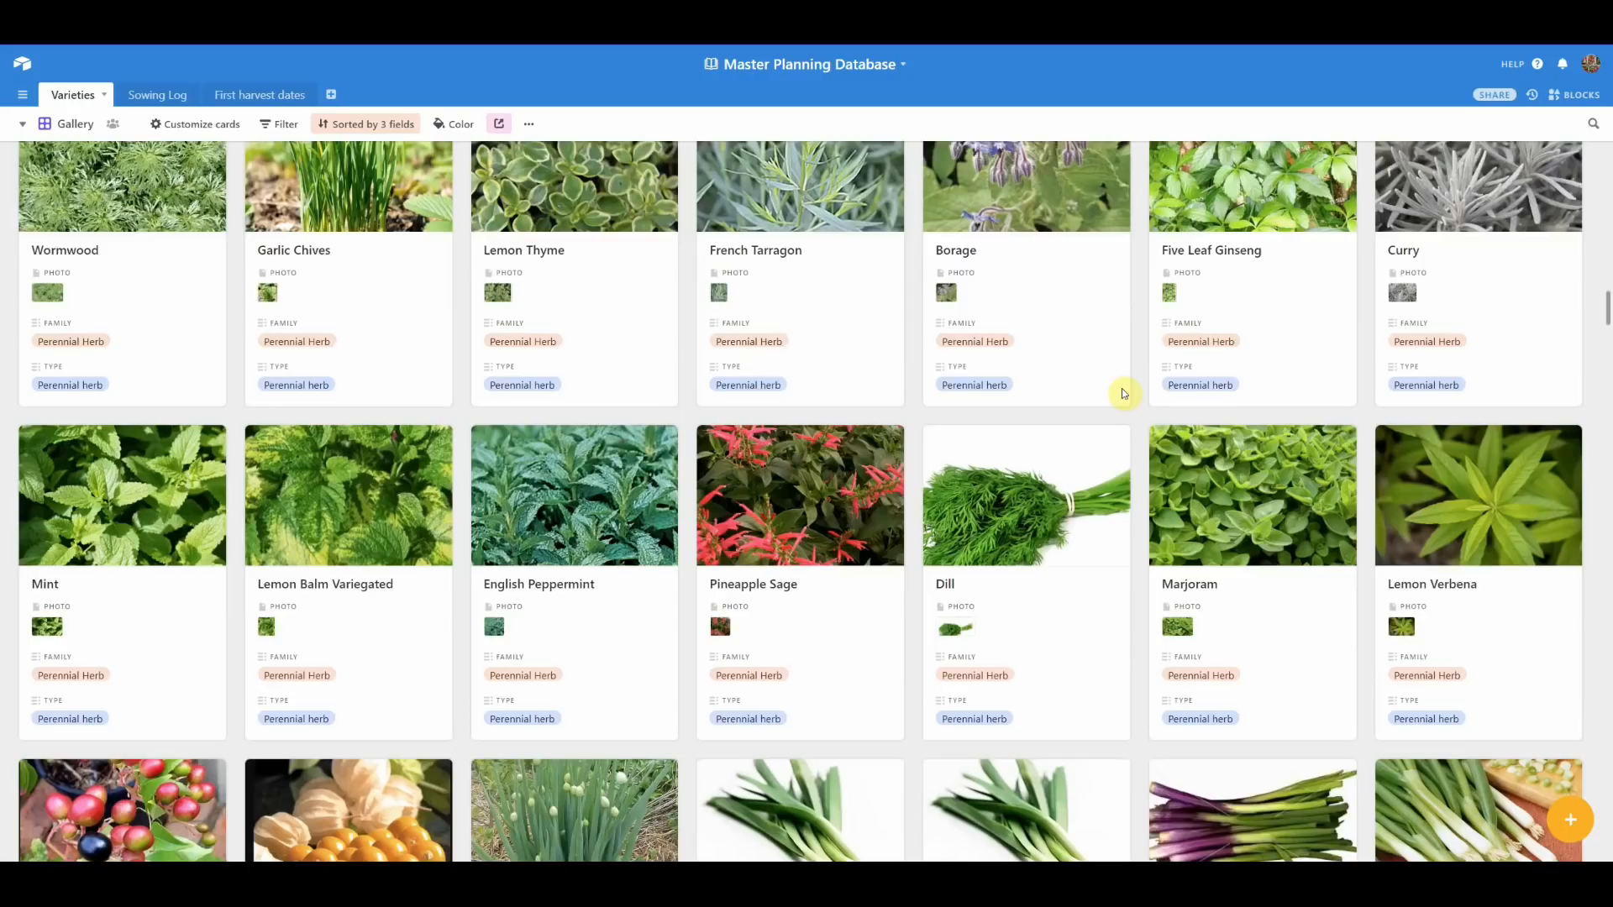
scroll(1123, 392, "down", 4)
scroll(1122, 392, "down", 5)
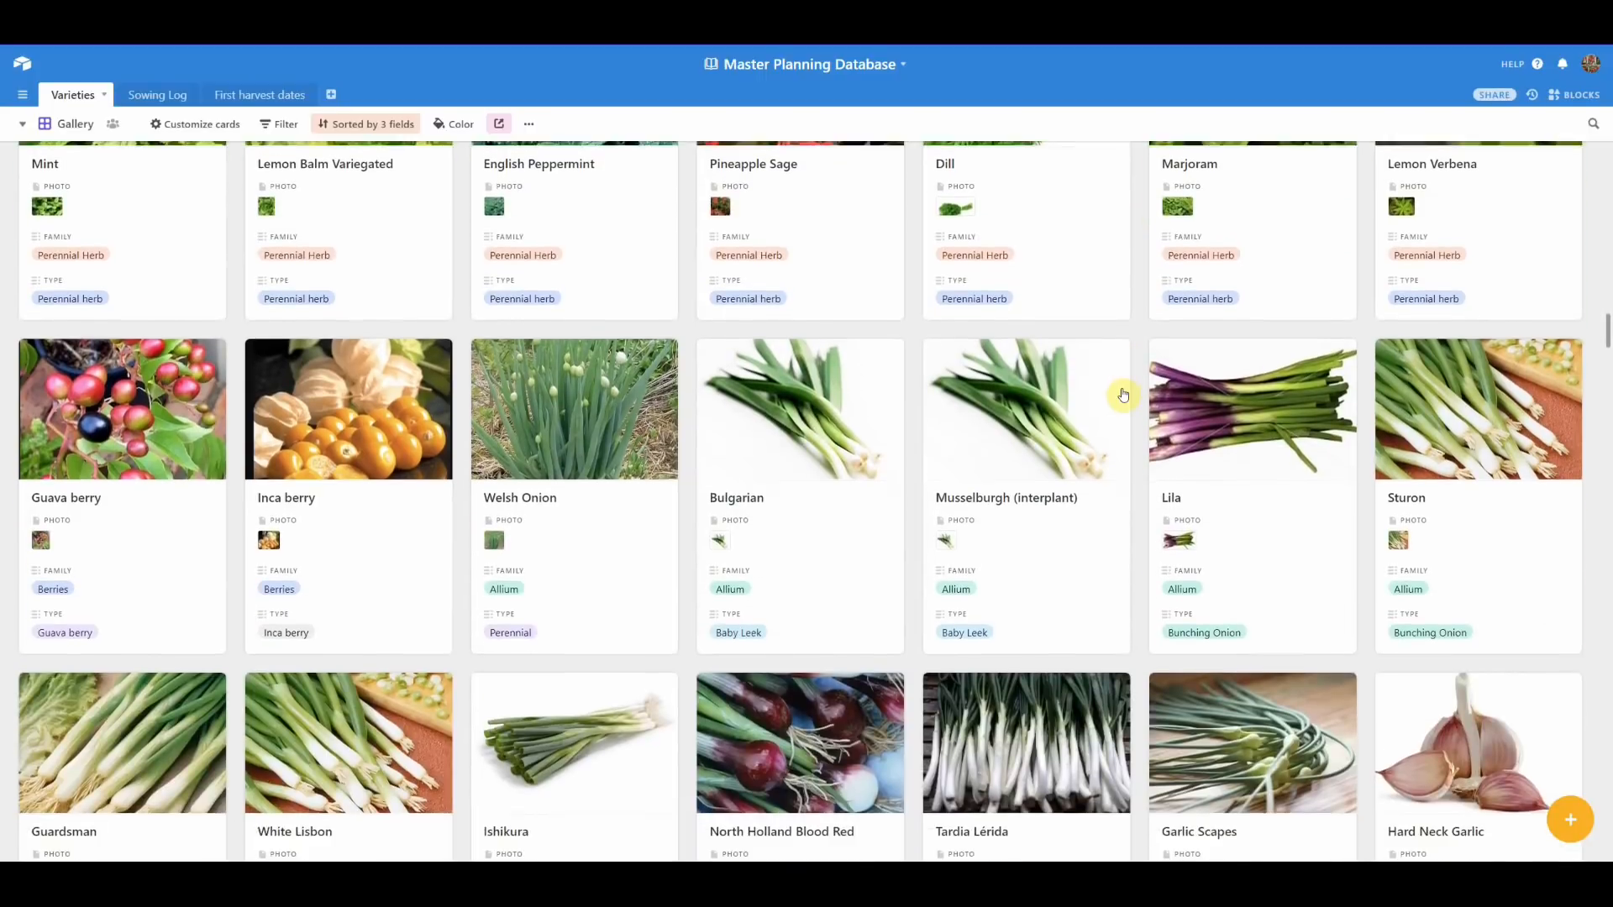
scroll(1123, 394, "down", 4)
scroll(1124, 395, "down", 4)
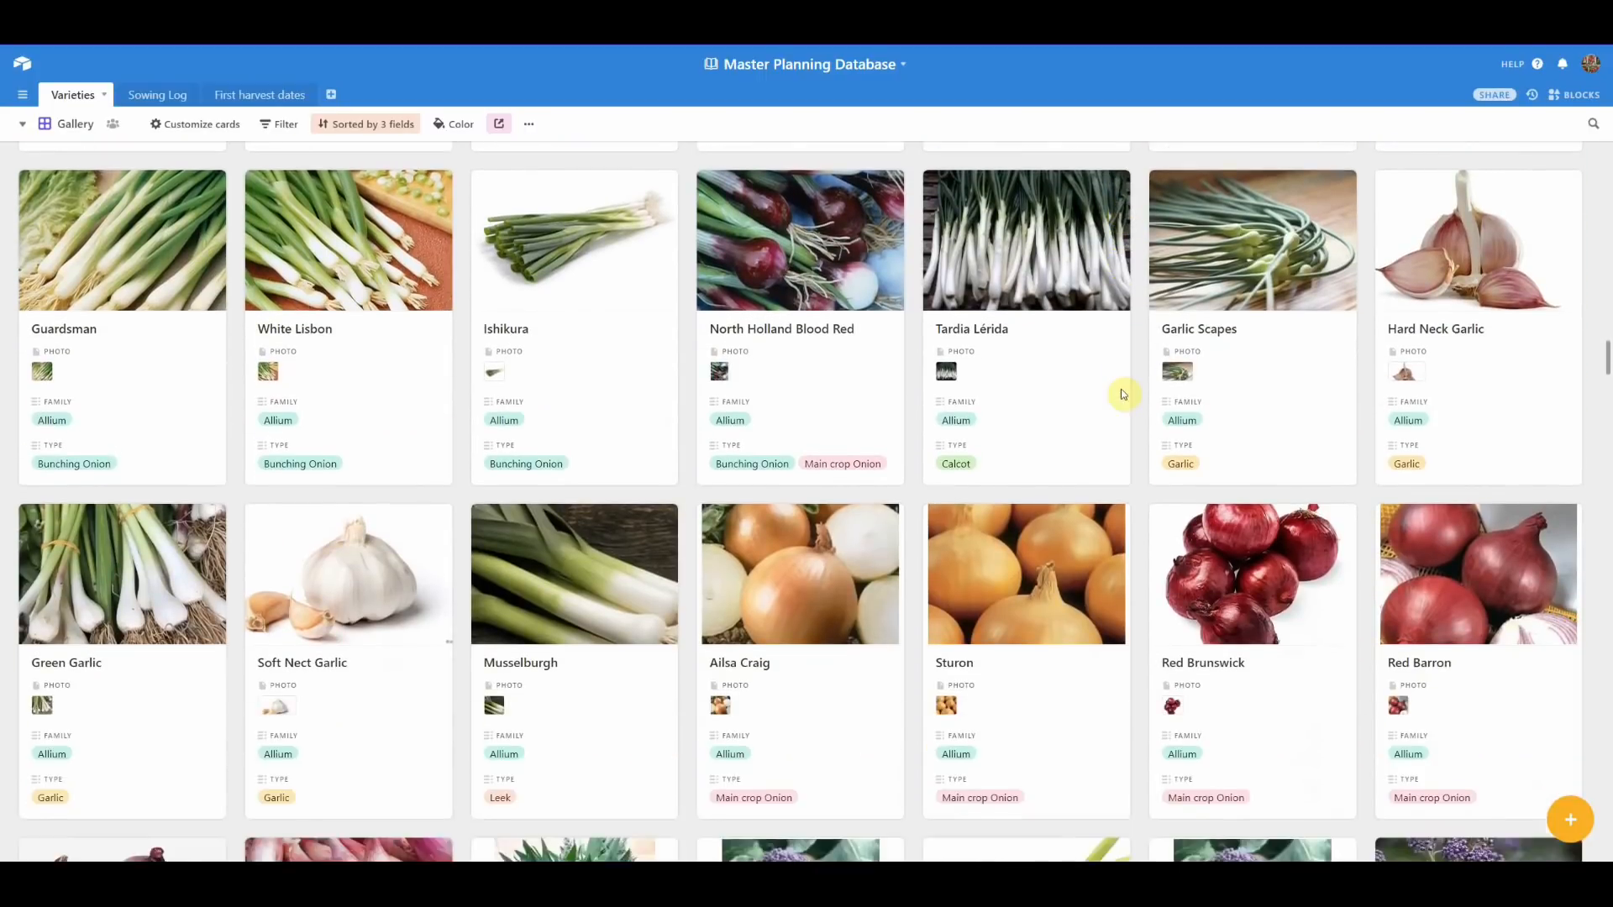
scroll(1124, 395, "down", 7)
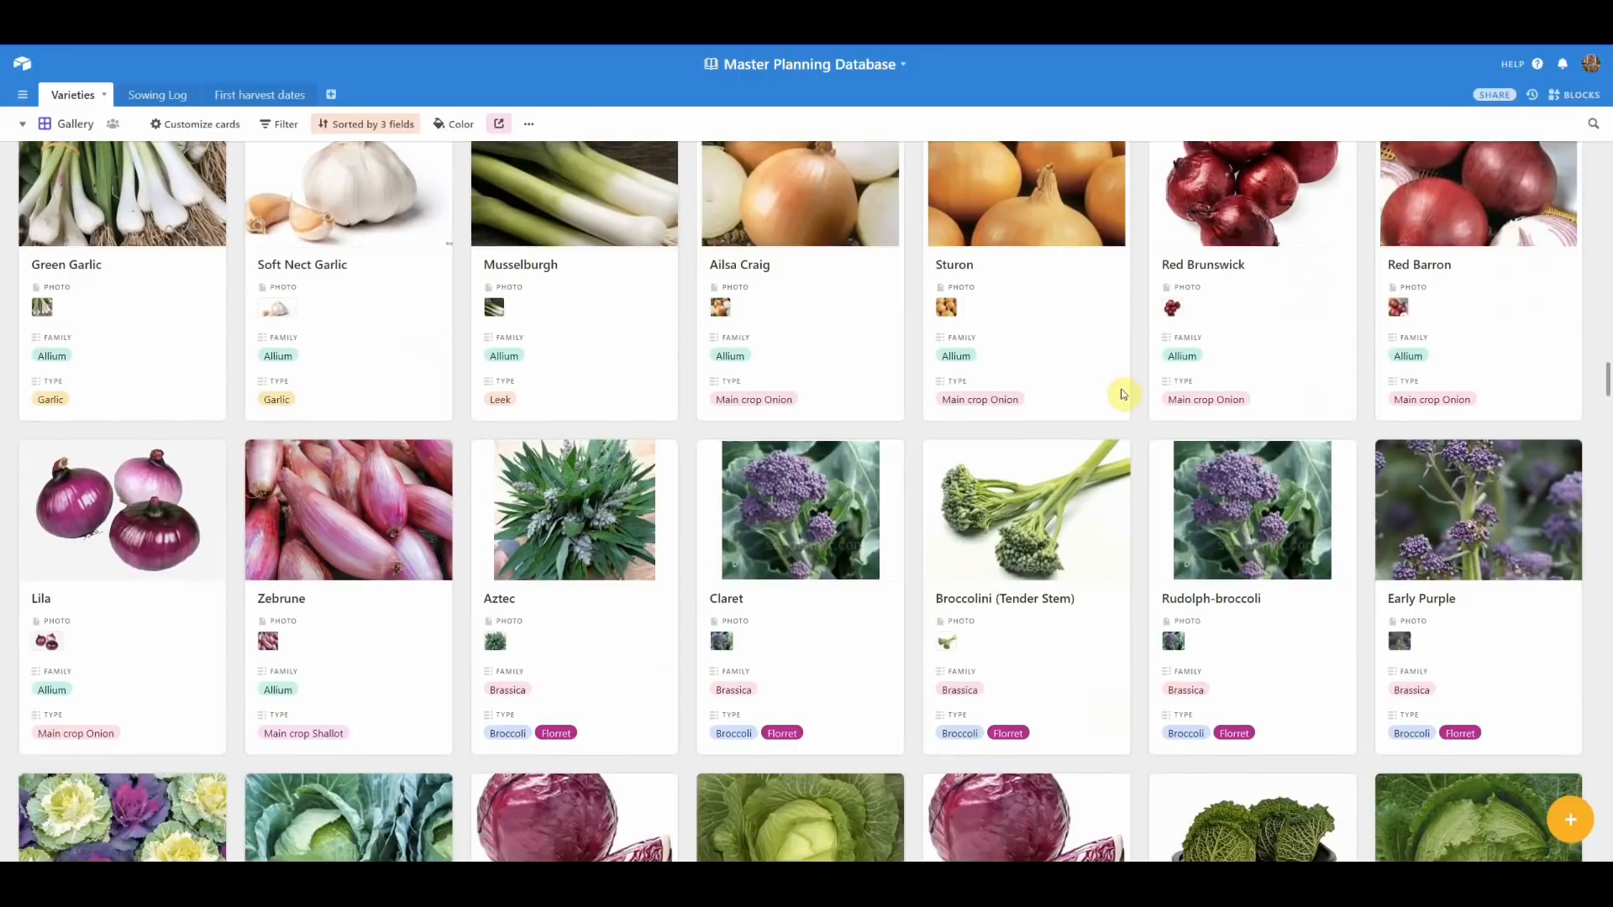
scroll(1123, 395, "down", 10)
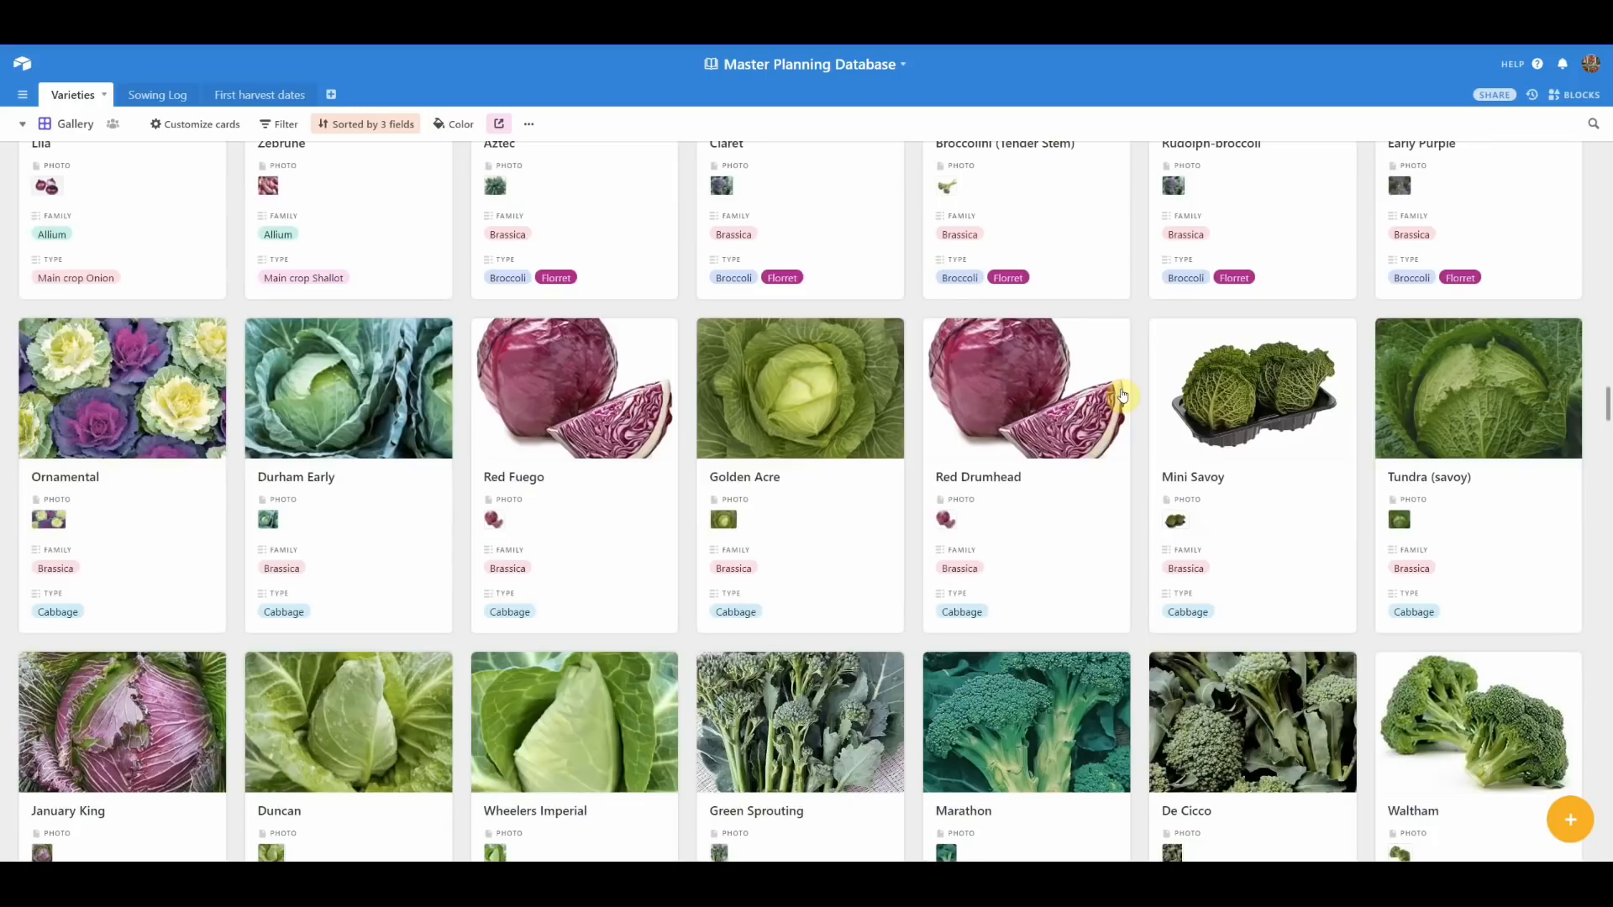
scroll(1124, 395, "down", 6)
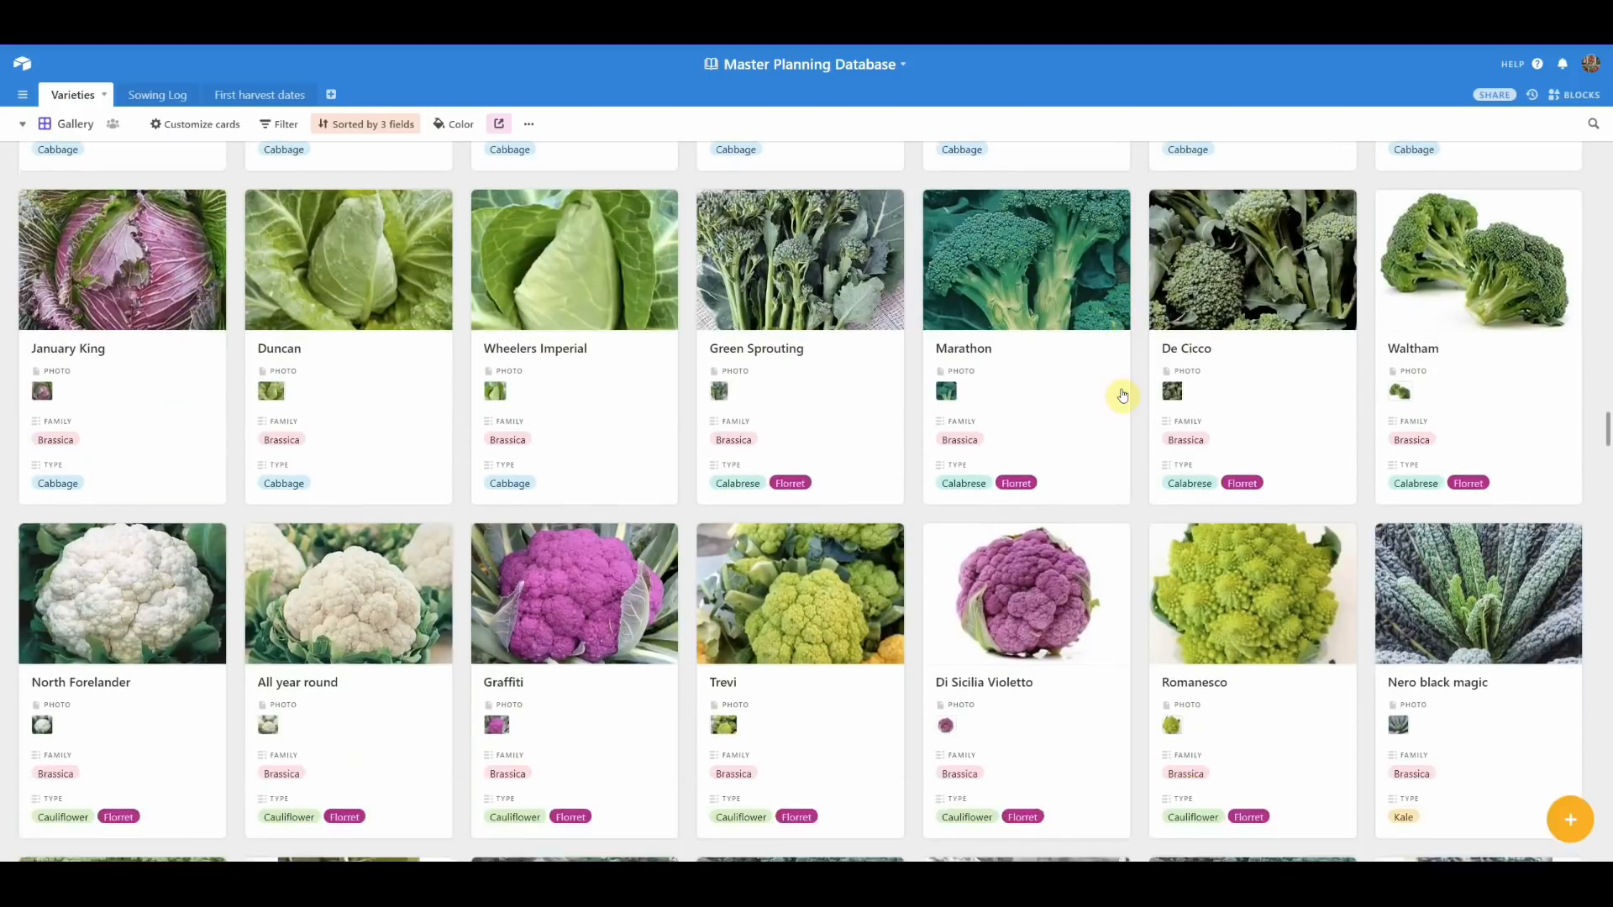
scroll(1123, 395, "down", 1)
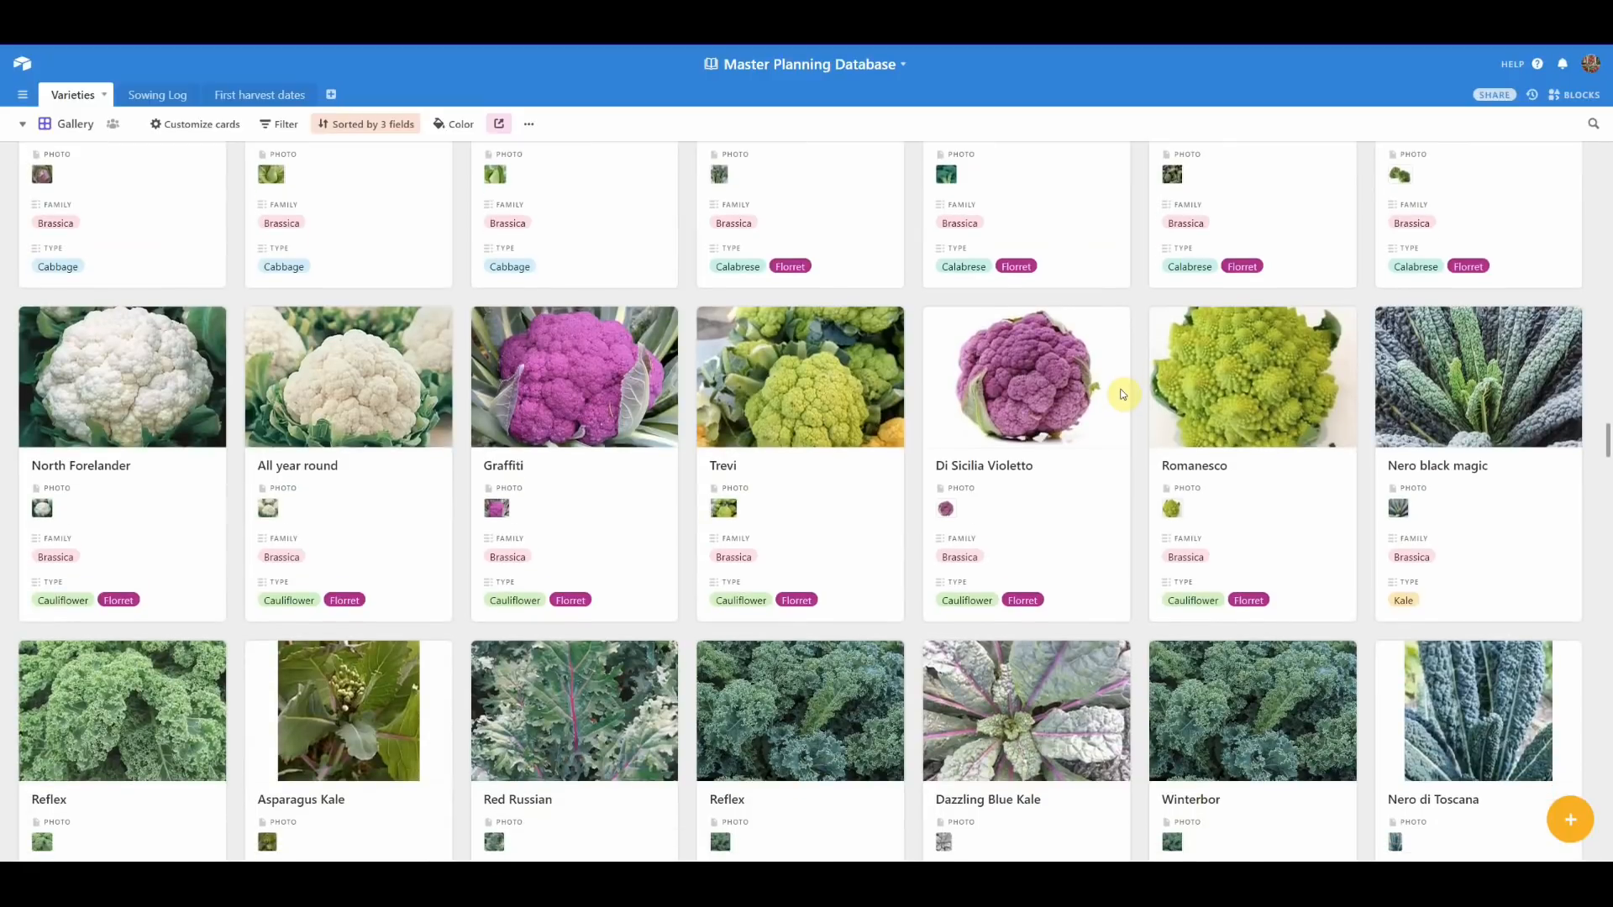
scroll(1124, 394, "down", 8)
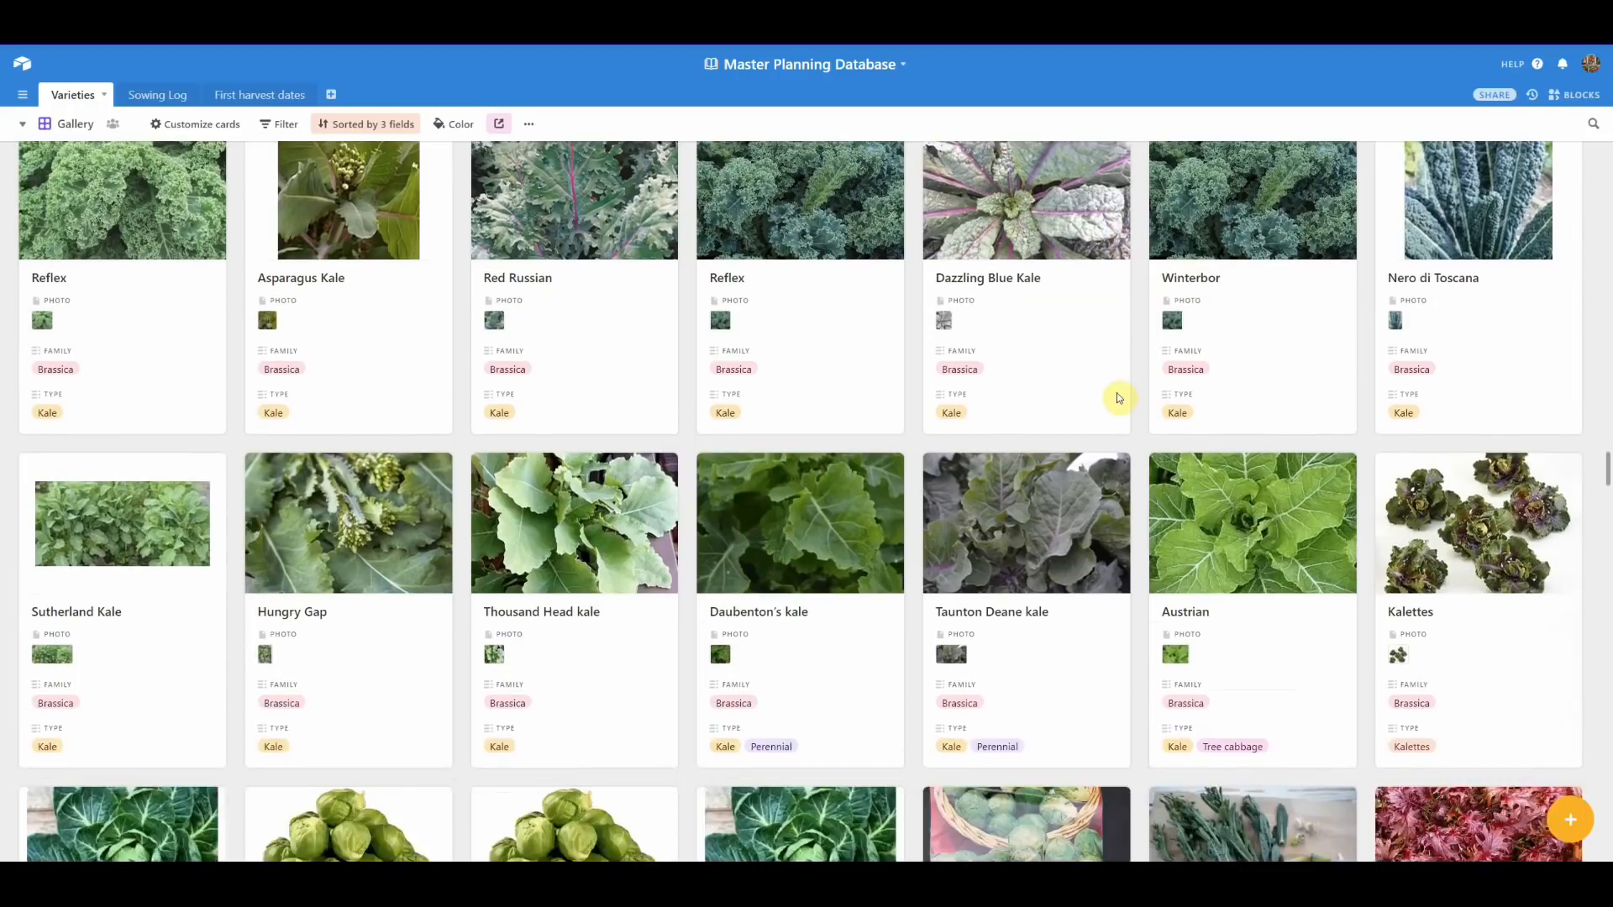
- Browse the sorted Gallery cards from the kale and sprout varieties through corn and cucurbits to the legumes and peppers
scroll(1118, 397, "down", 5)
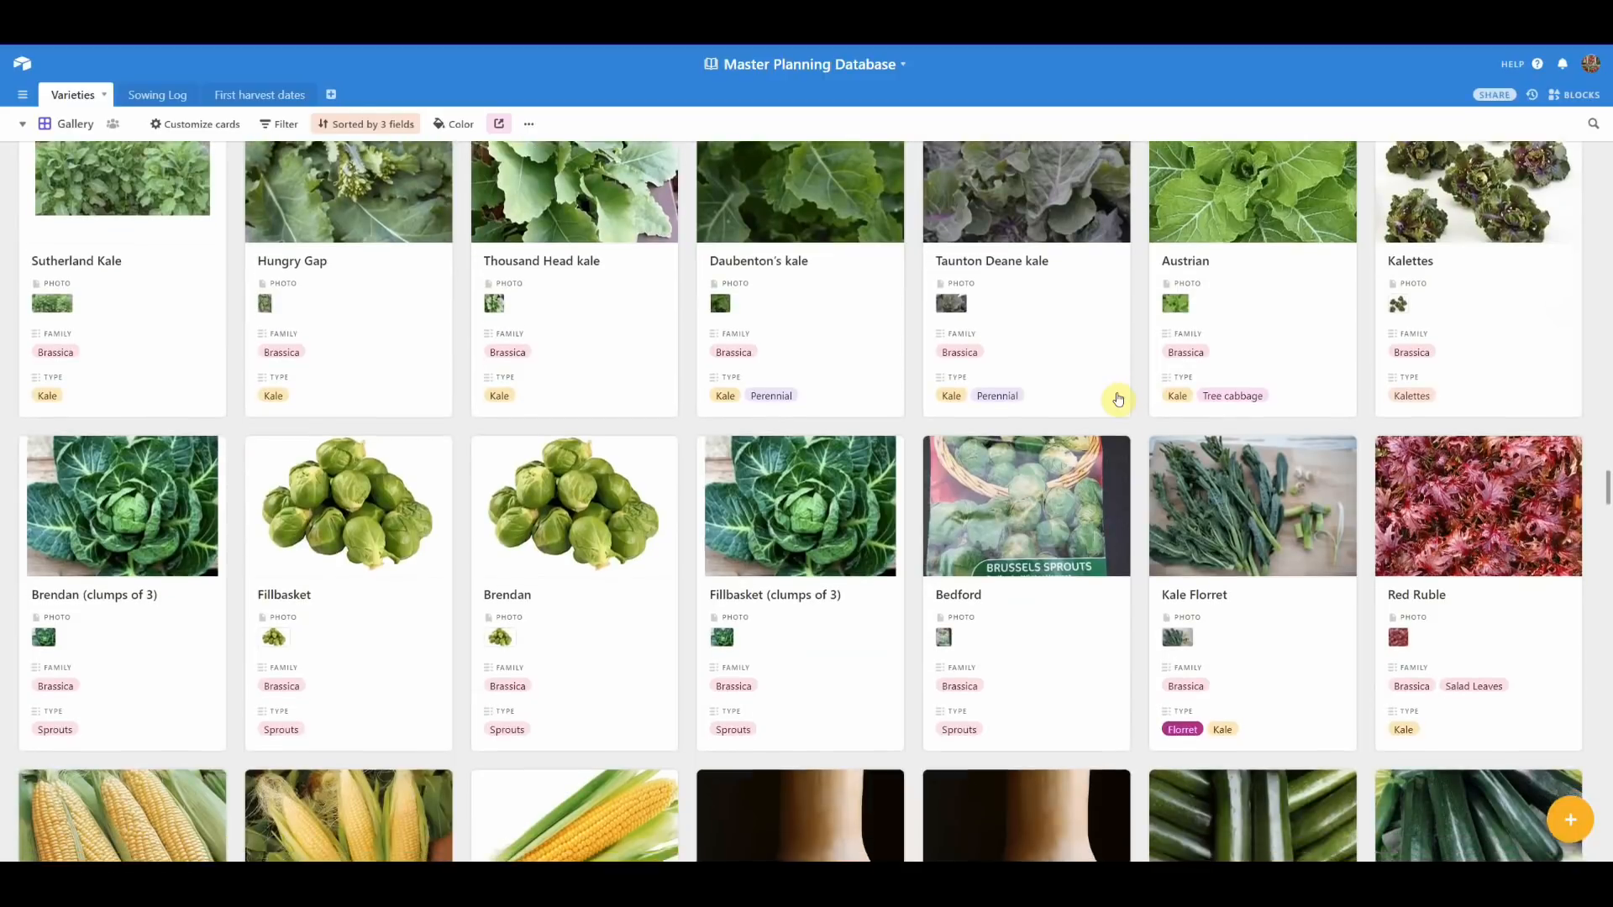
scroll(1118, 399, "down", 3)
scroll(1118, 399, "down", 5)
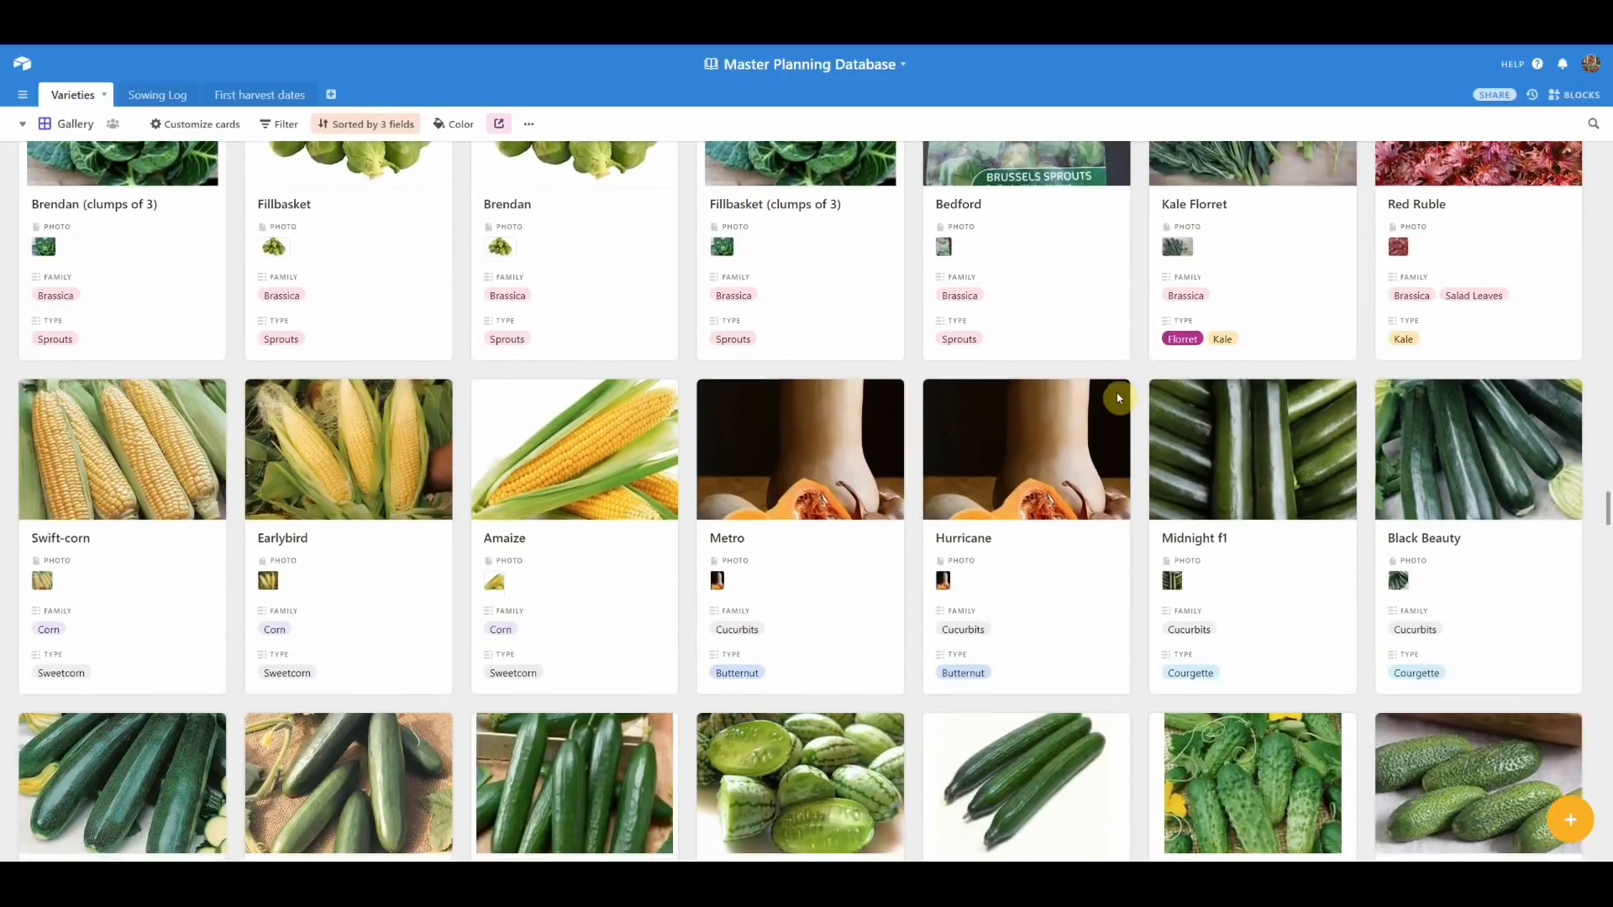
scroll(1118, 398, "down", 2)
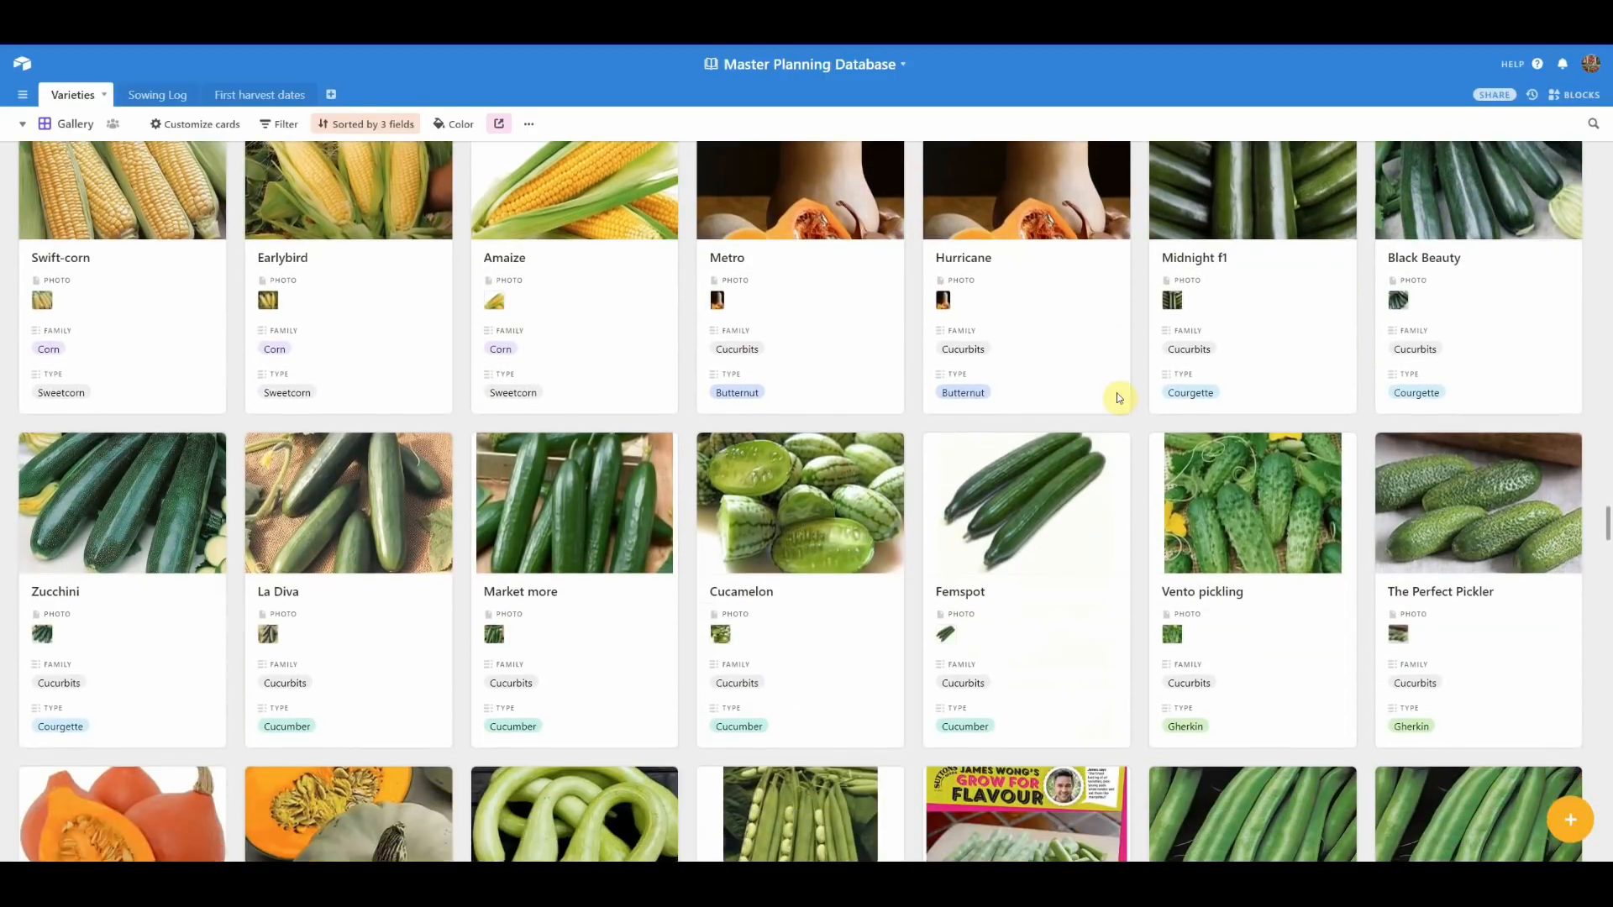
scroll(1118, 398, "down", 5)
scroll(1118, 399, "down", 4)
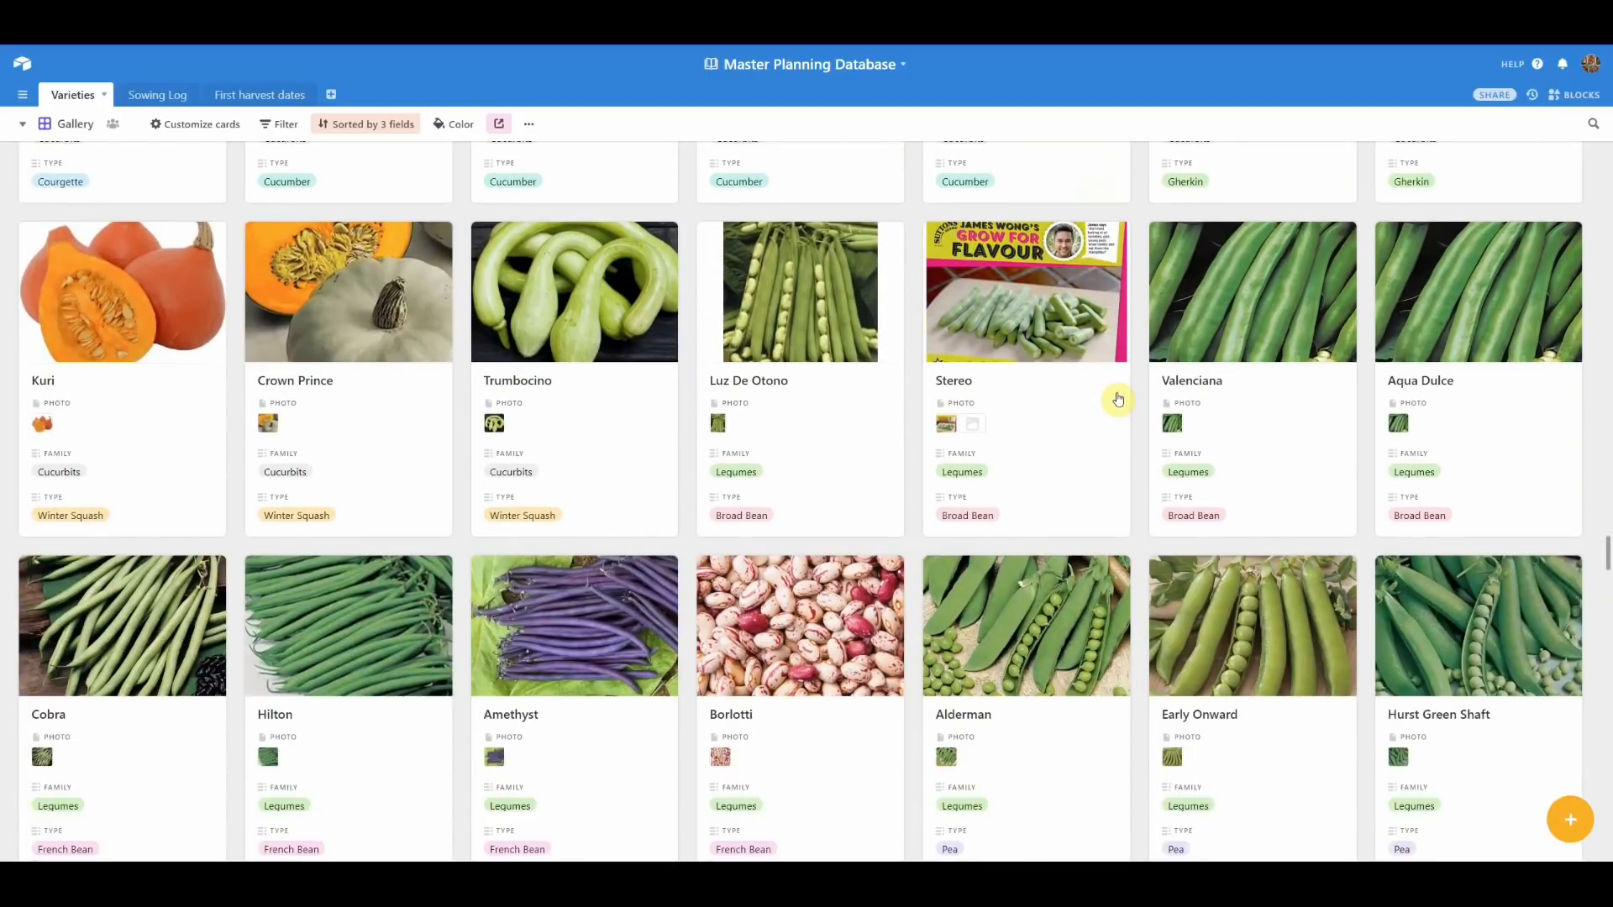
scroll(1118, 399, "down", 4)
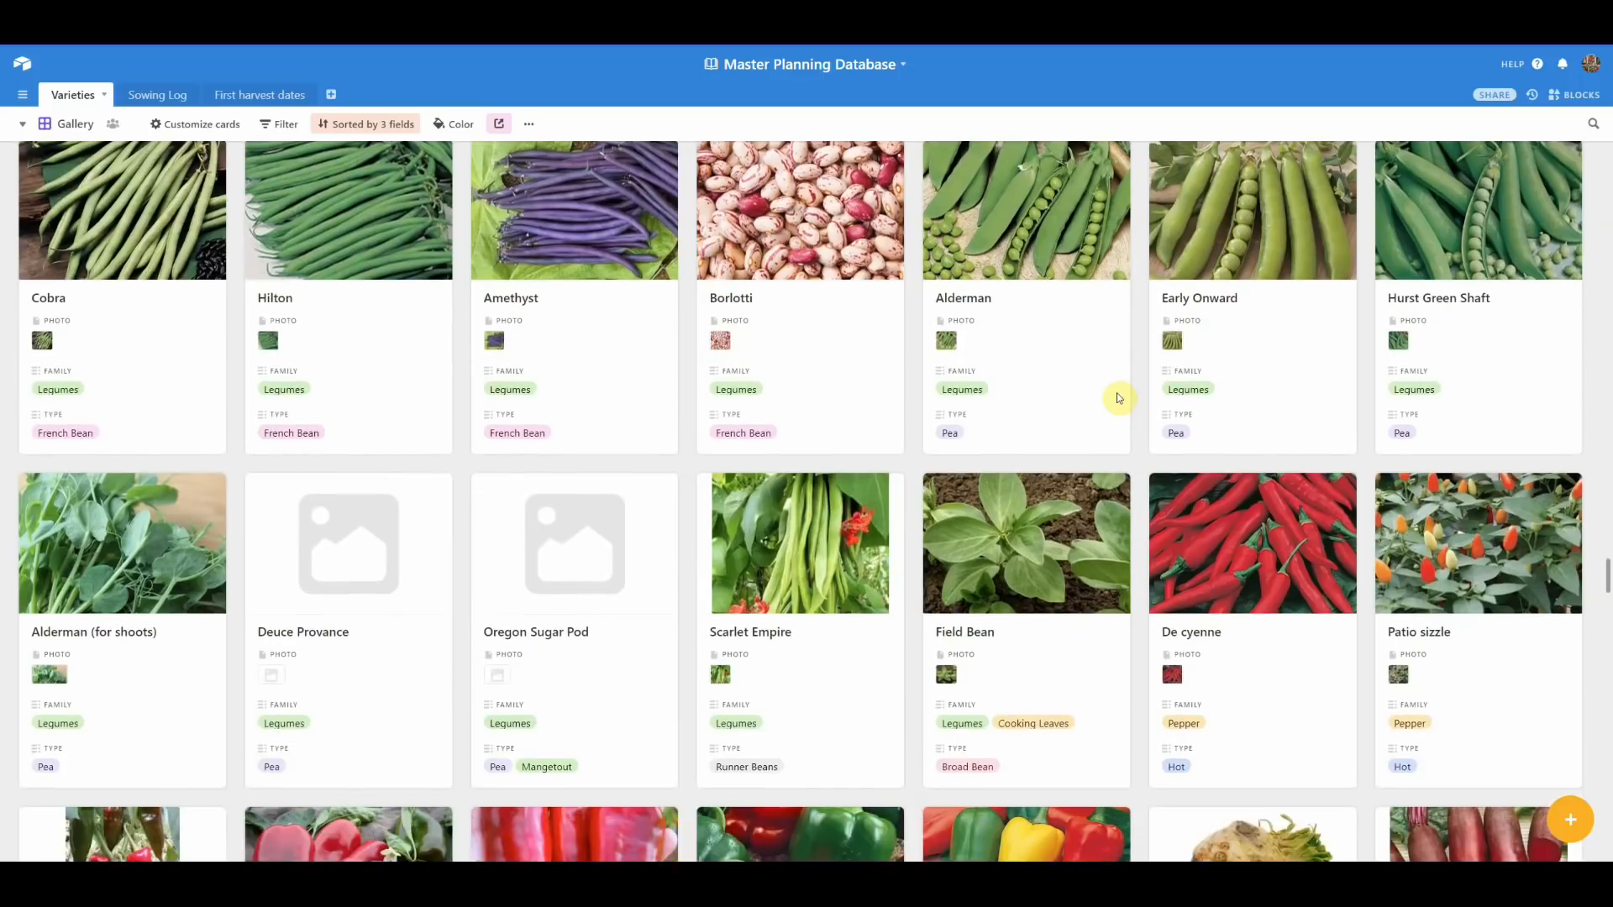
scroll(1117, 395, "down", 6)
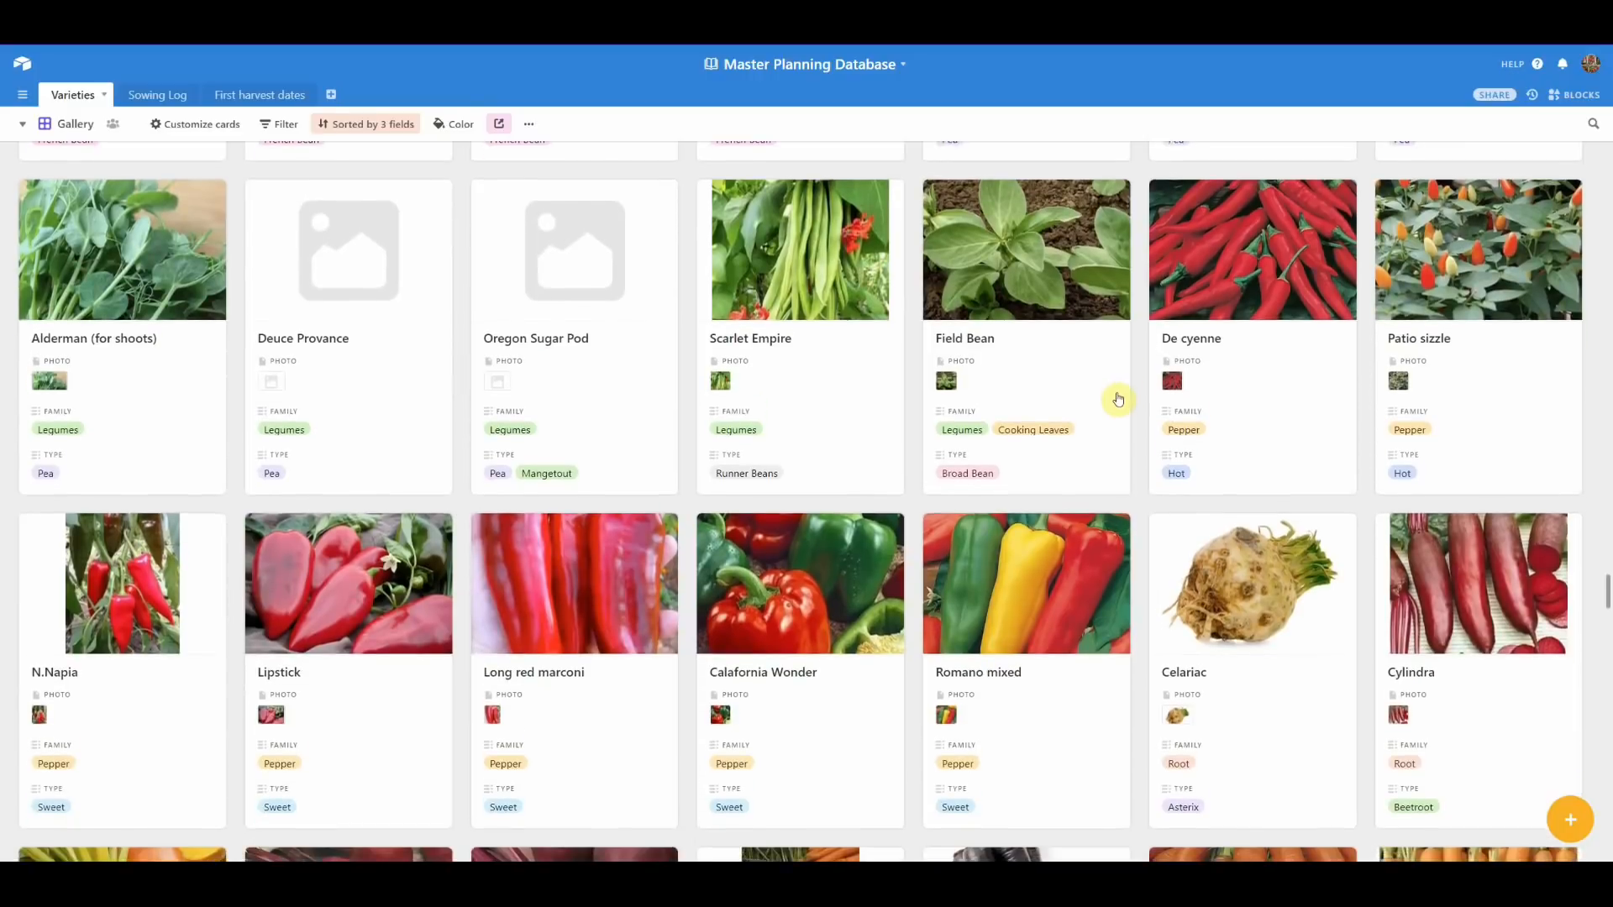
- Examine the Gallery cards of the pepper, root crop and tomato varieties in their sorted order
scroll(1118, 398, "down", 3)
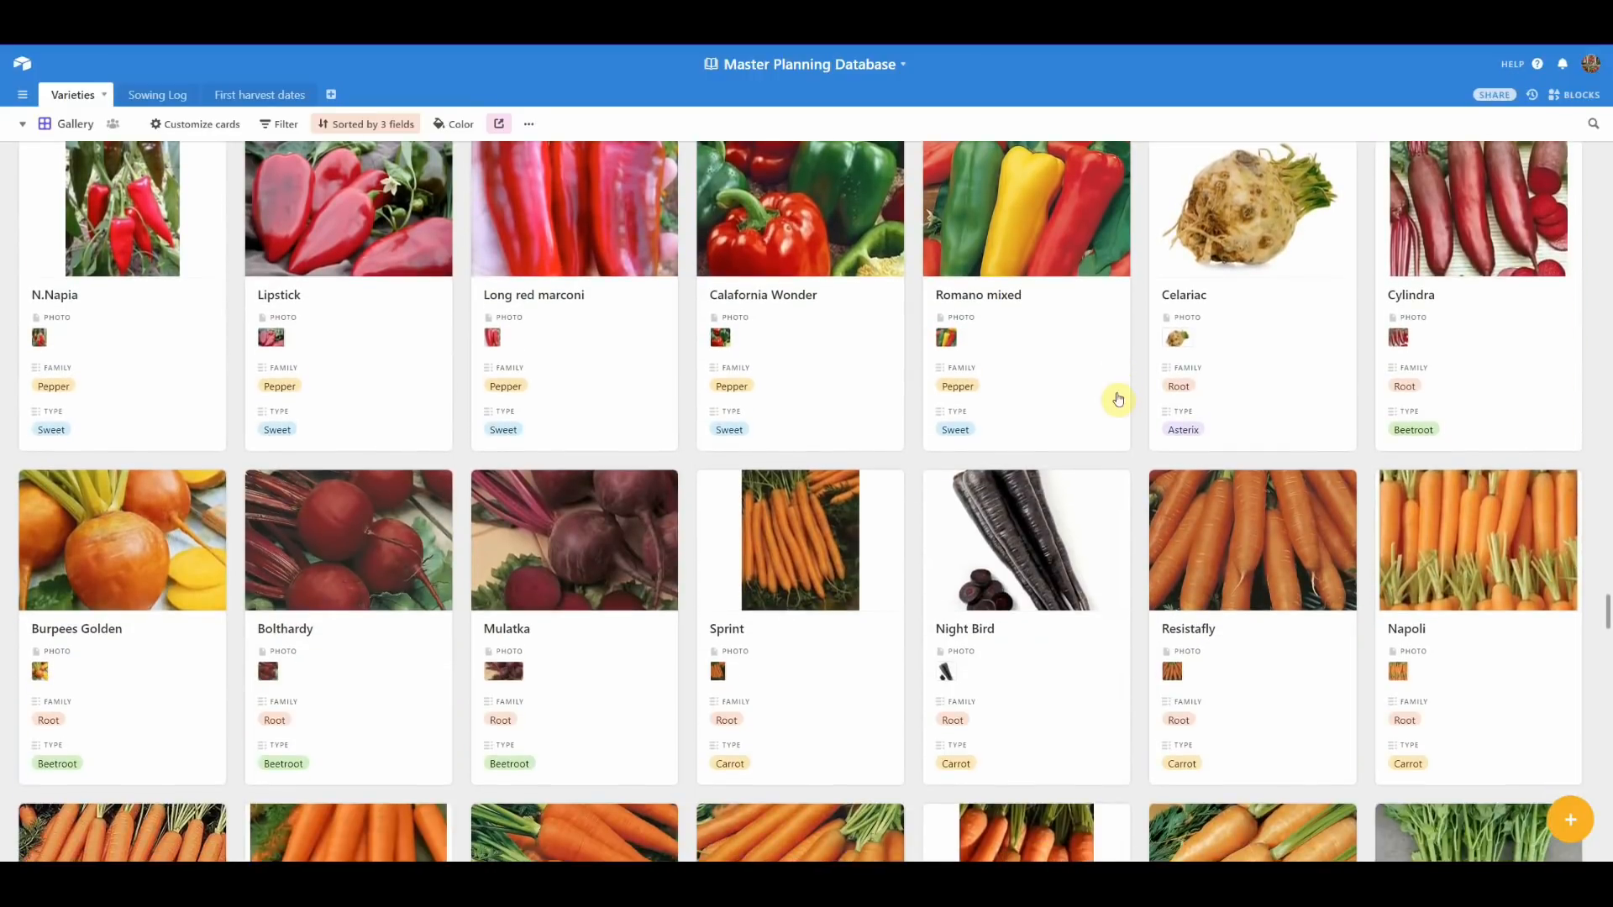
scroll(1119, 399, "down", 4)
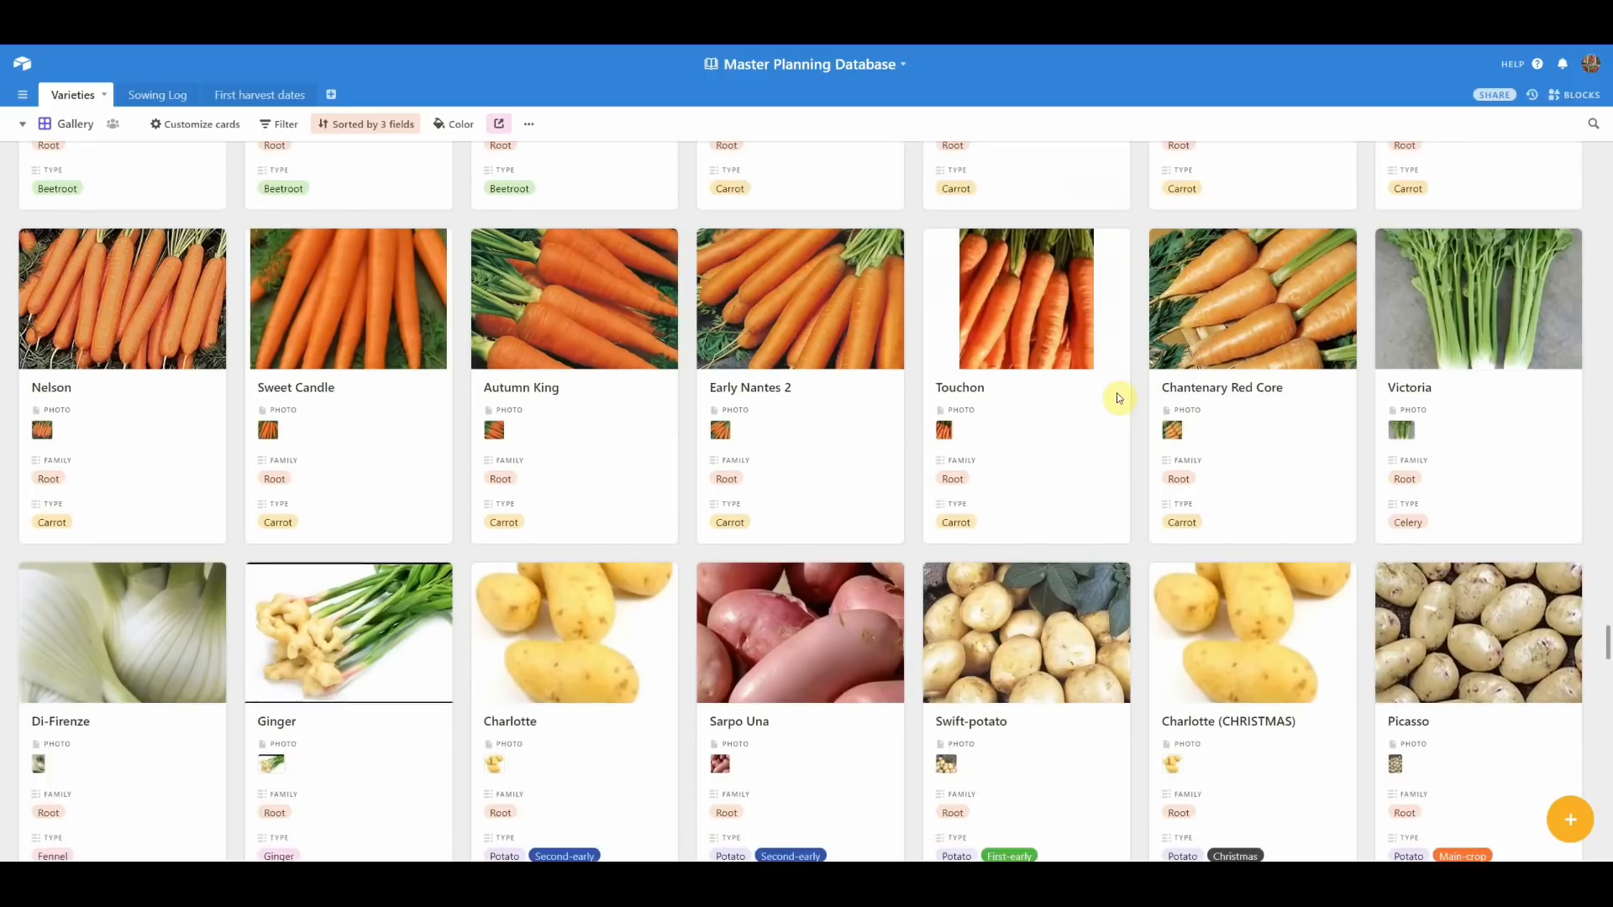
scroll(1118, 399, "down", 4)
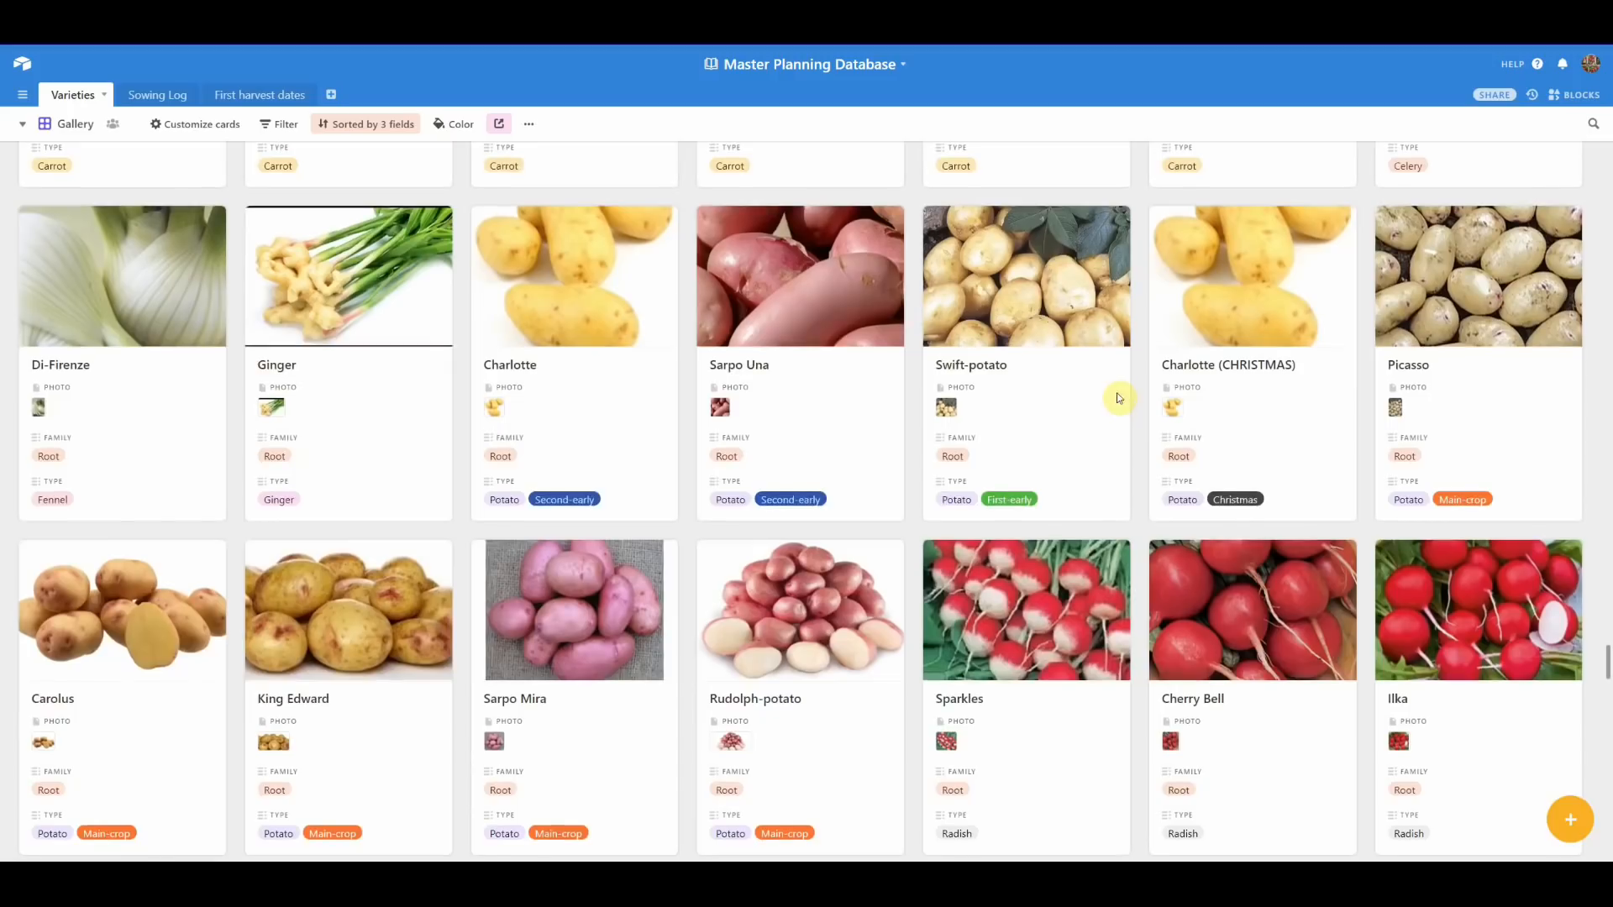
scroll(1118, 399, "down", 1)
scroll(1119, 399, "down", 3)
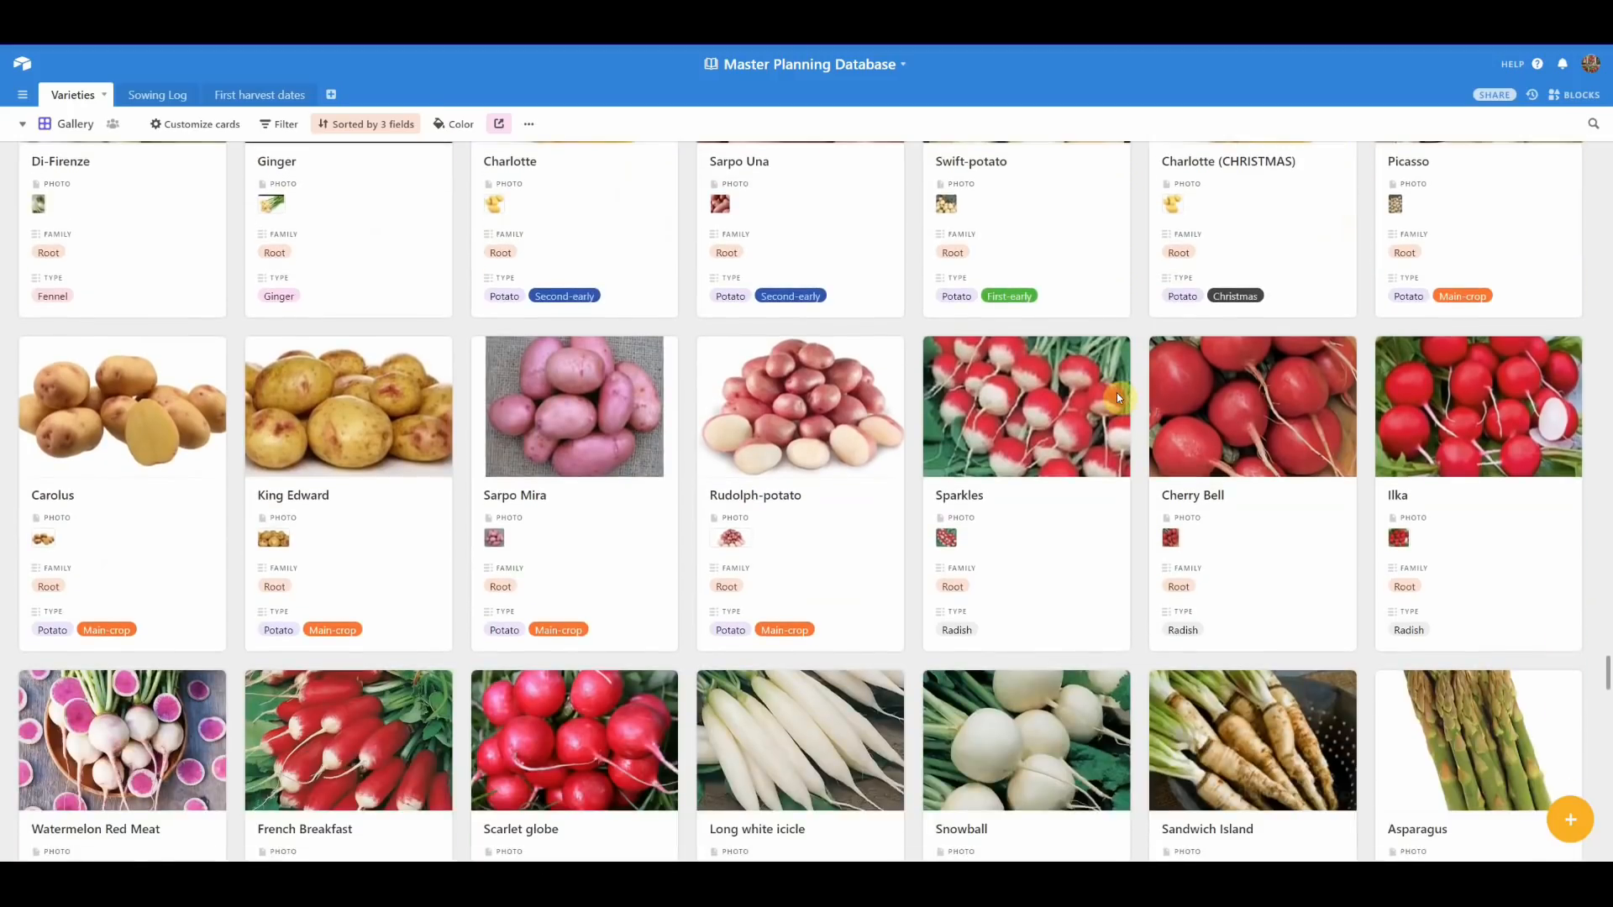
scroll(1118, 400, "down", 3)
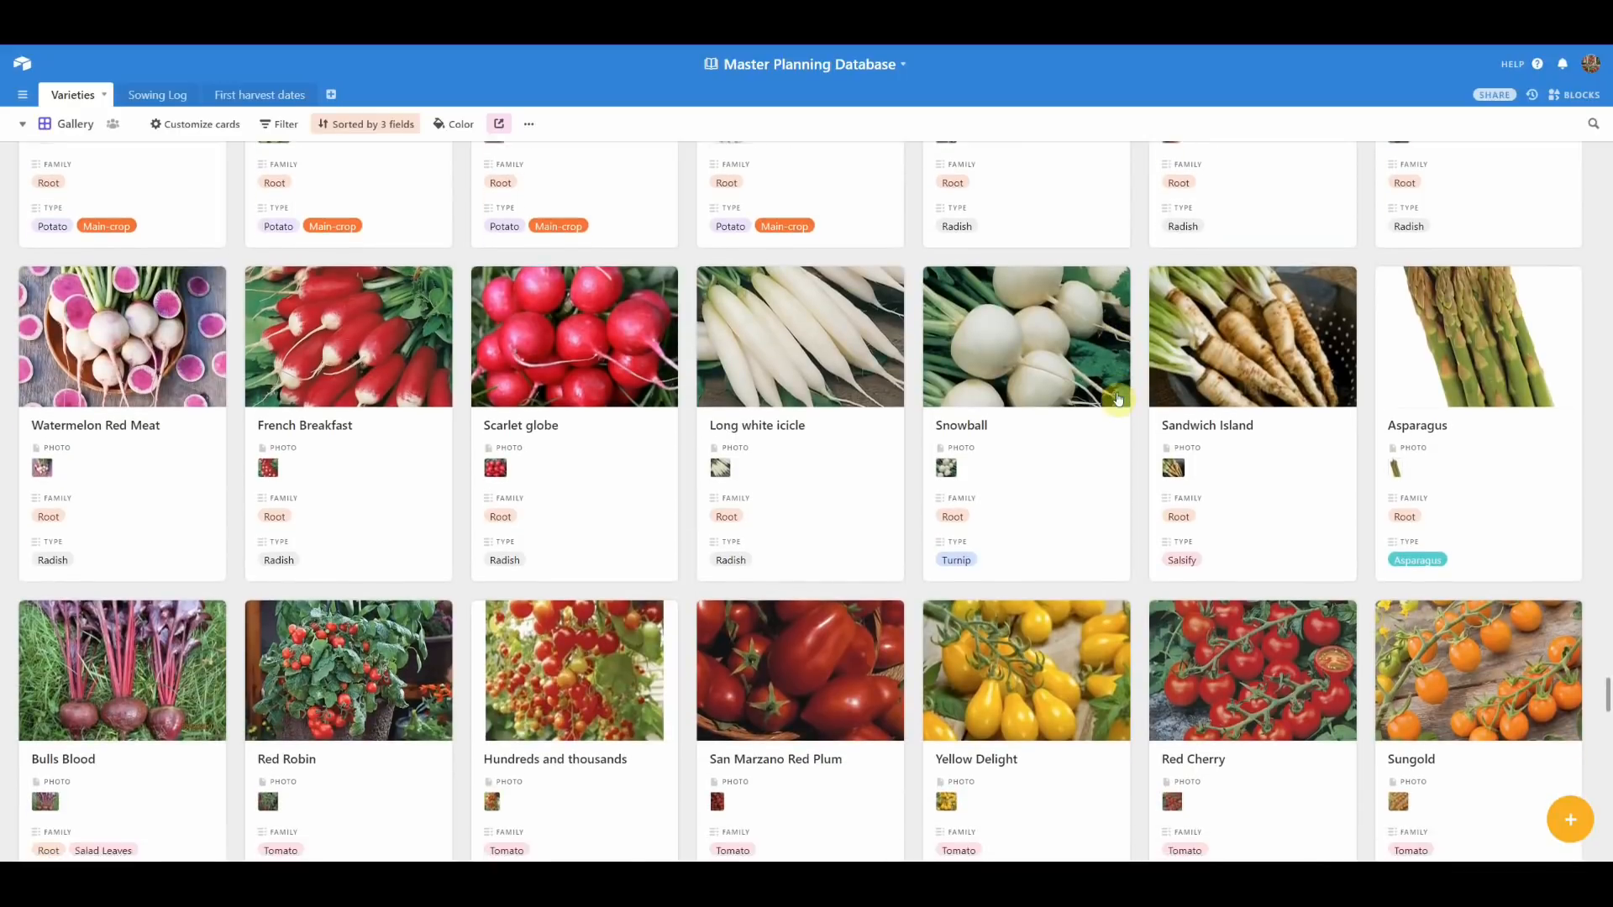
scroll(1118, 399, "down", 3)
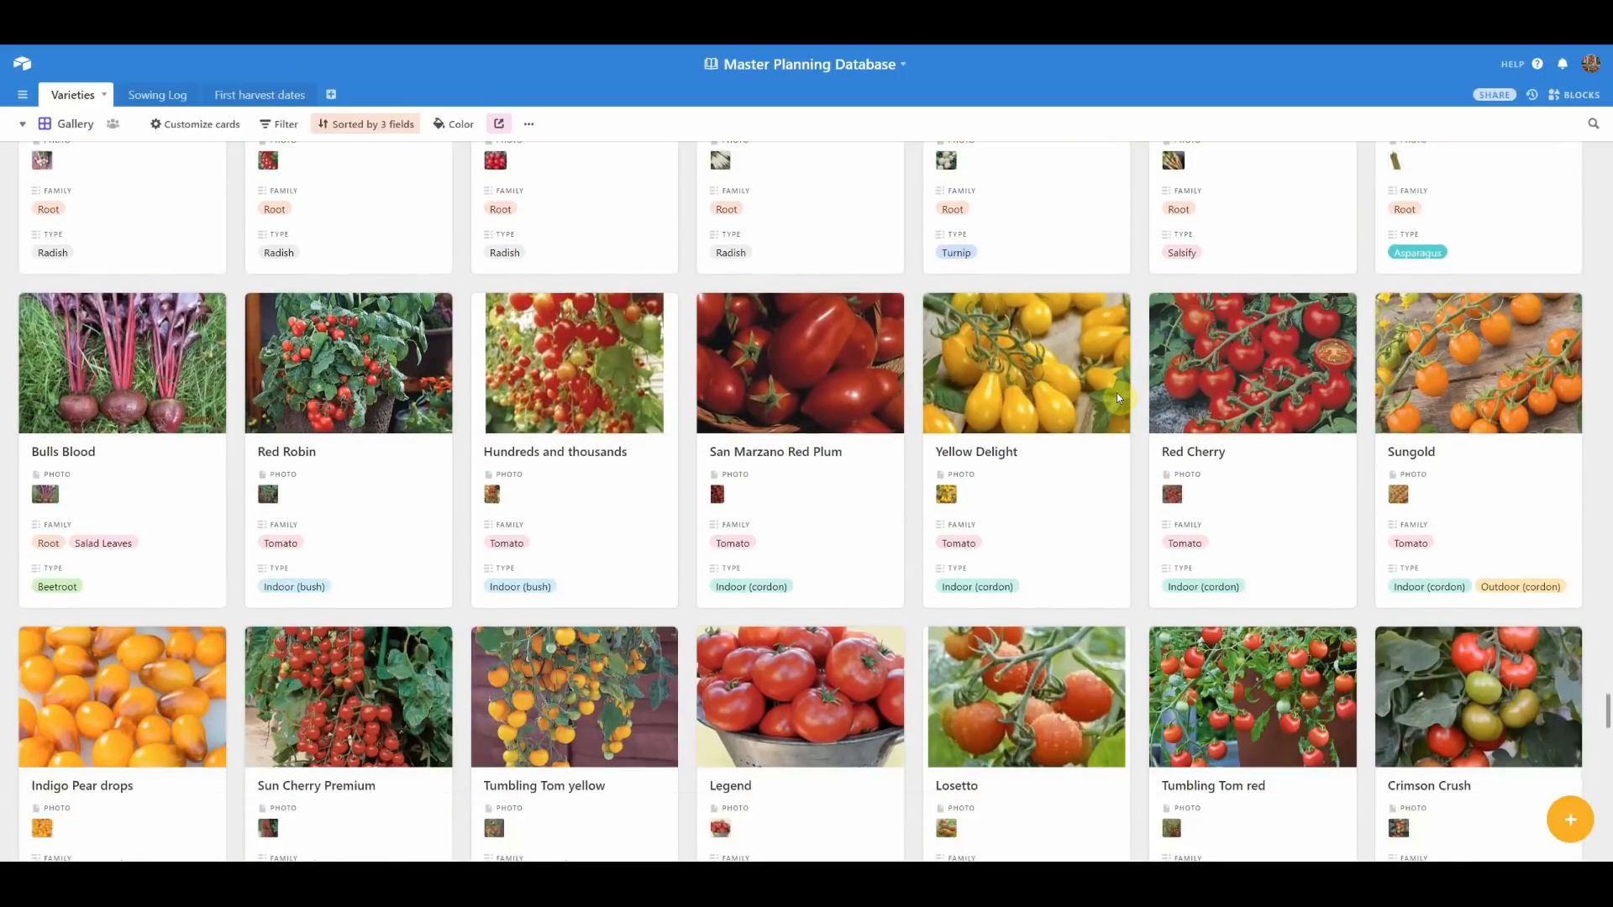
scroll(1118, 397, "down", 6)
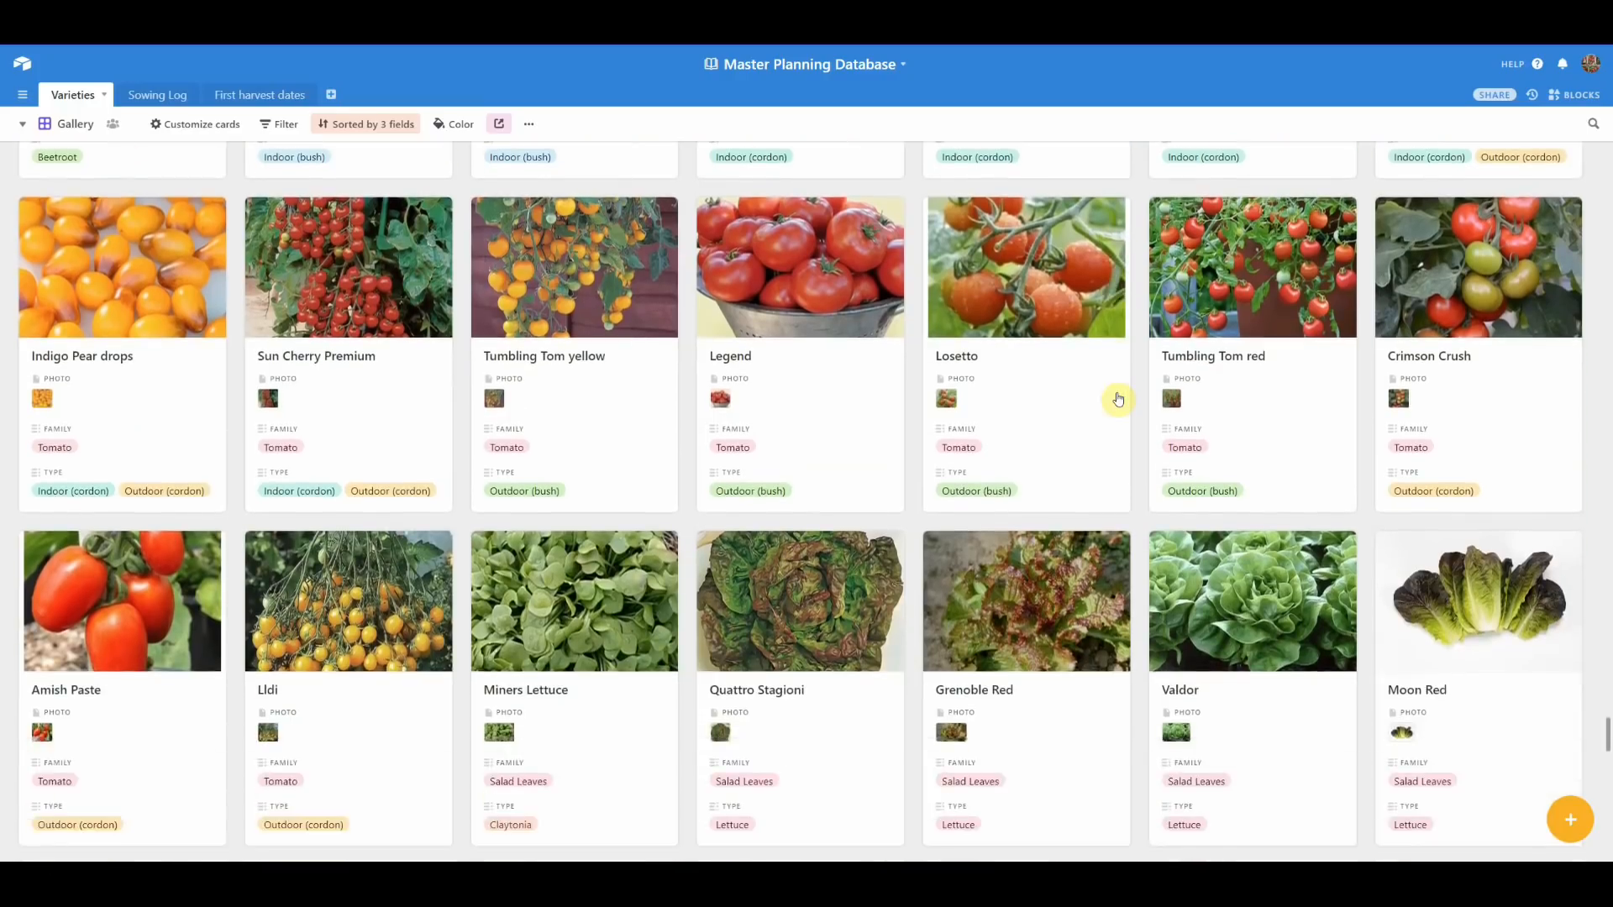
- Browse the salad leaf and cooking leaf varieties through to the end of the sorted Gallery
scroll(1118, 398, "down", 5)
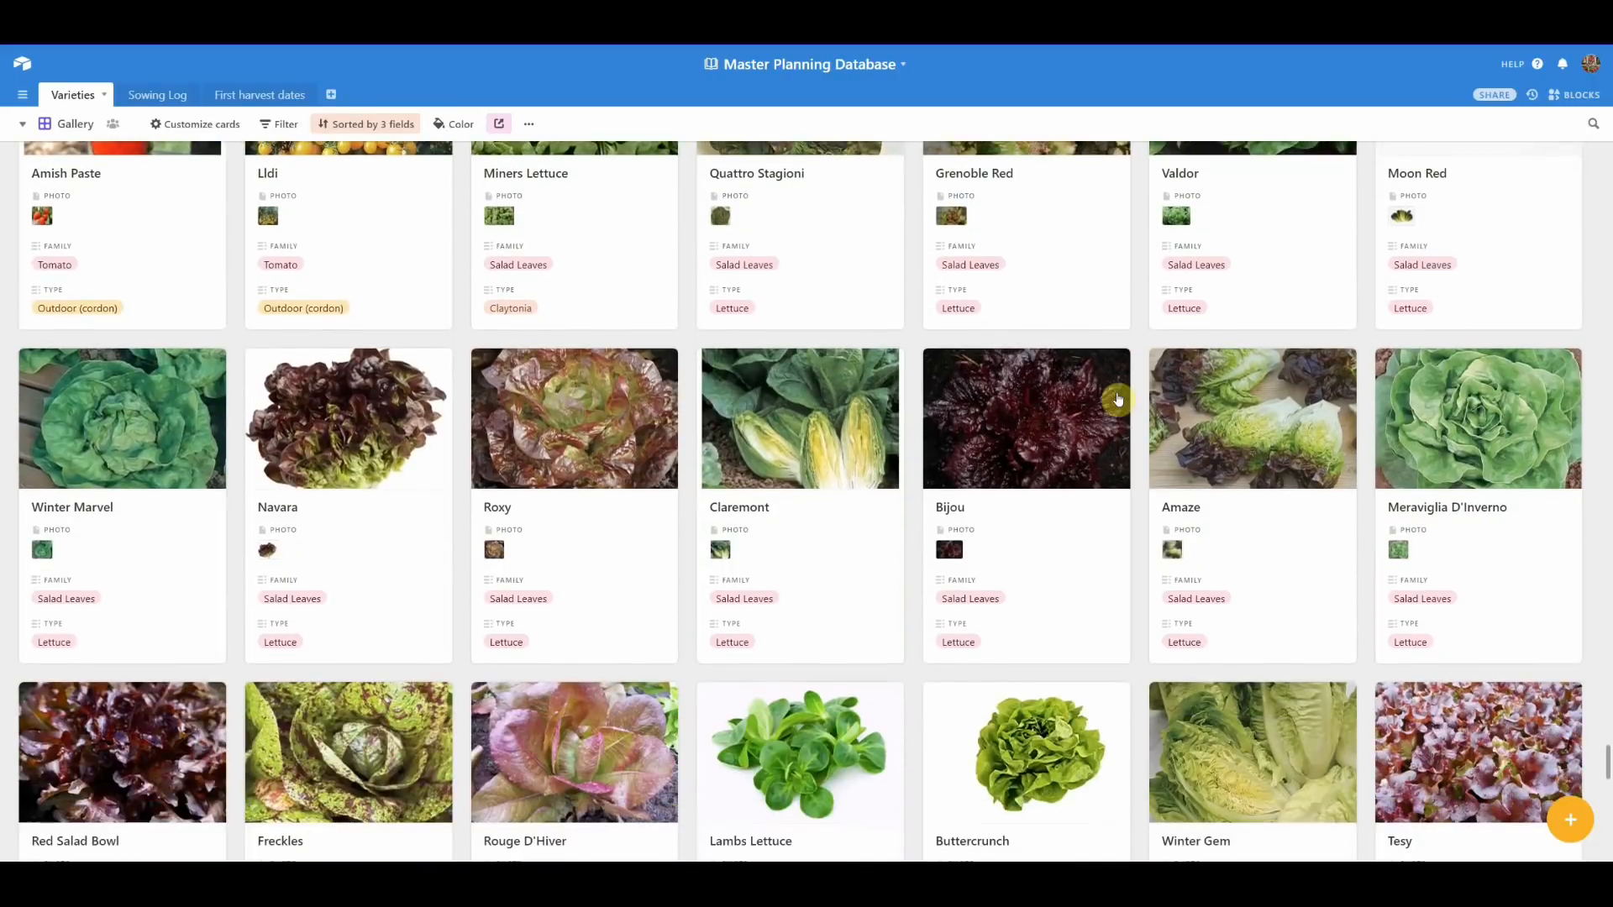
scroll(1118, 399, "down", 5)
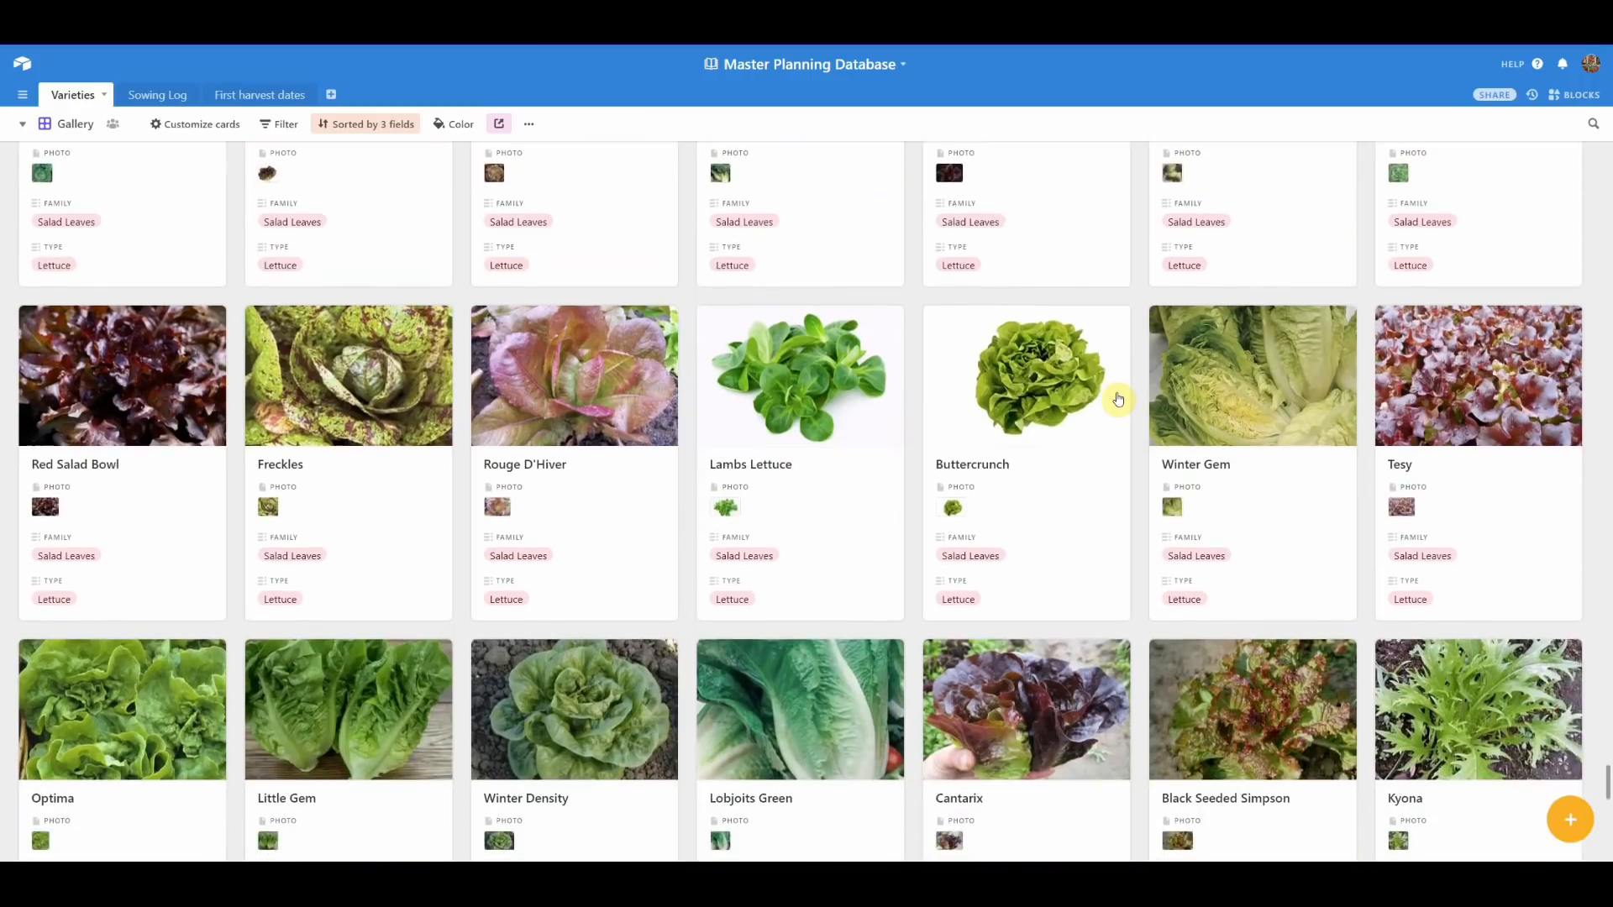
scroll(1118, 399, "down", 6)
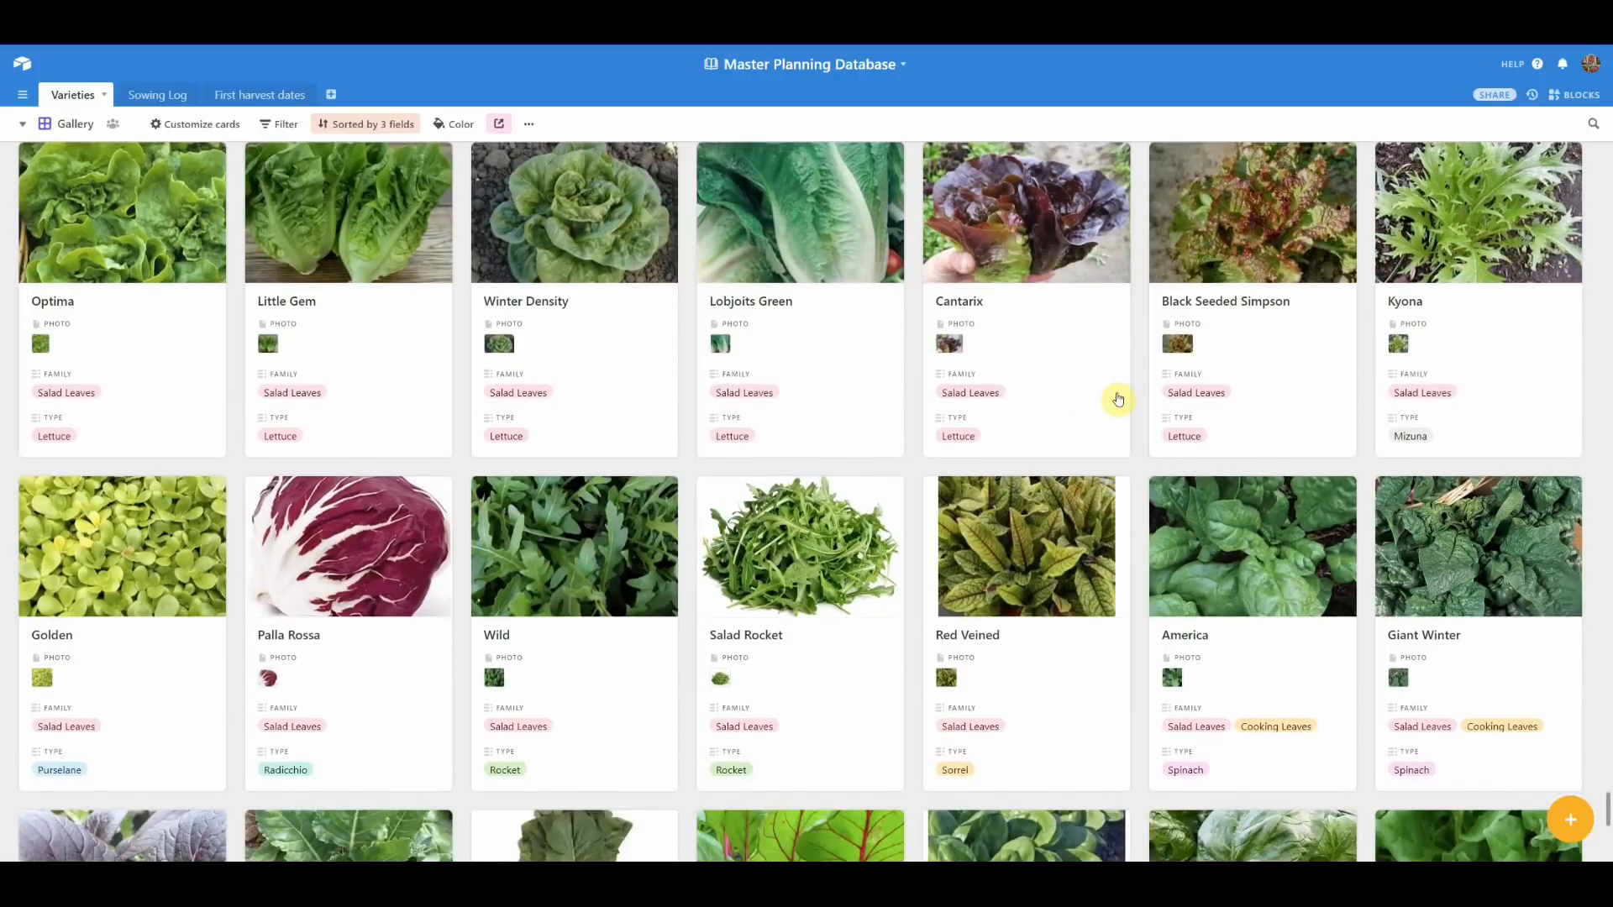
scroll(1118, 398, "down", 5)
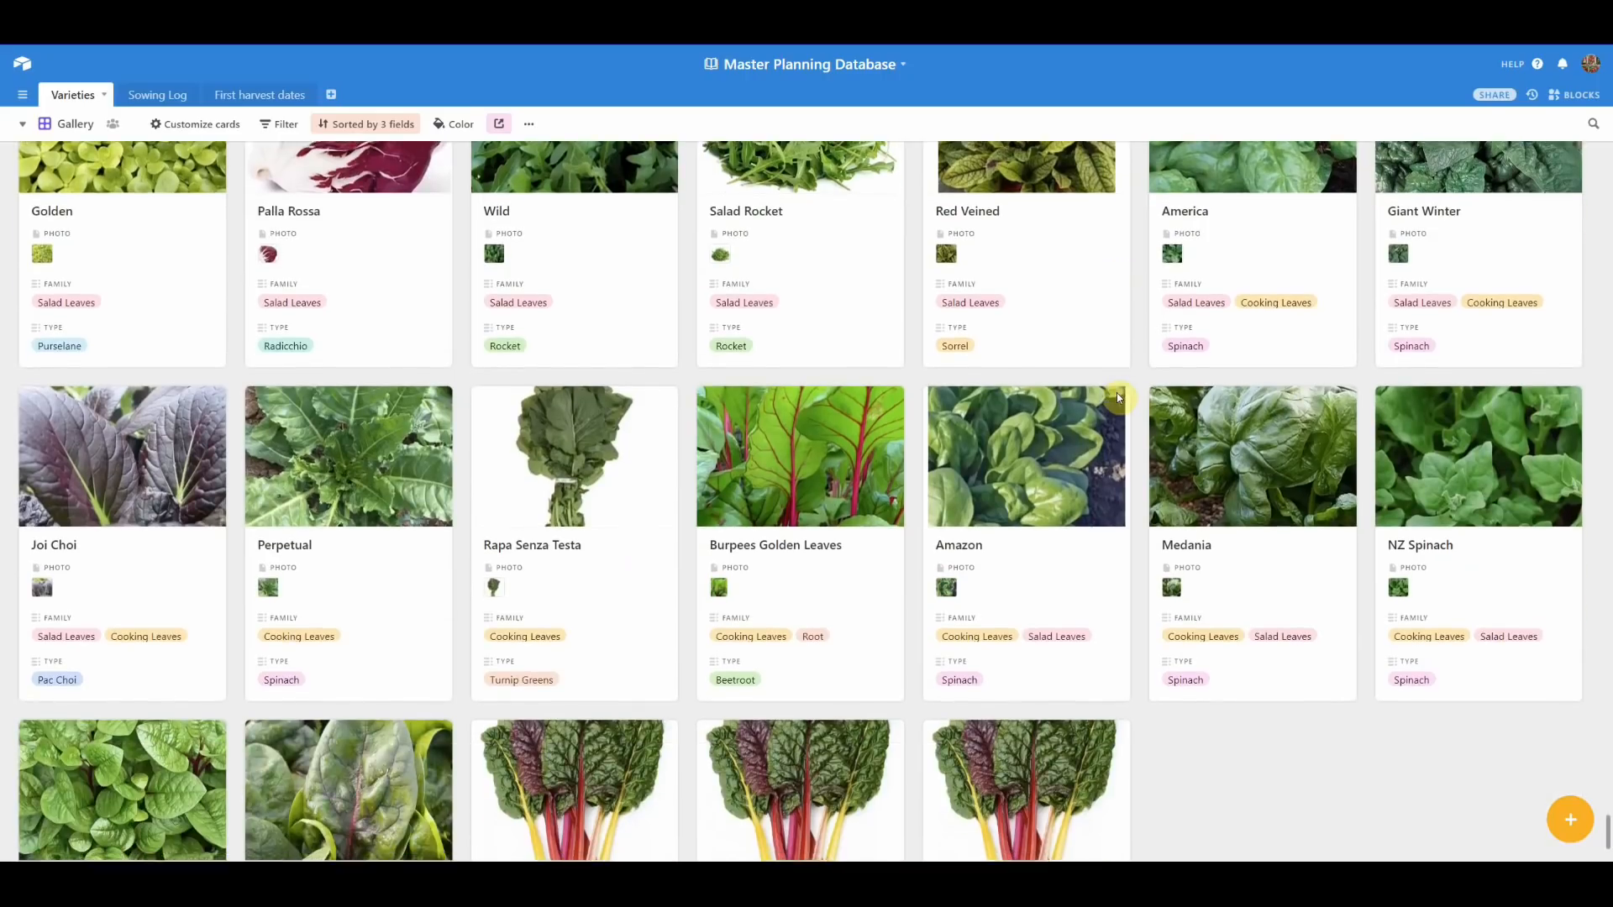
scroll(1118, 398, "down", 2)
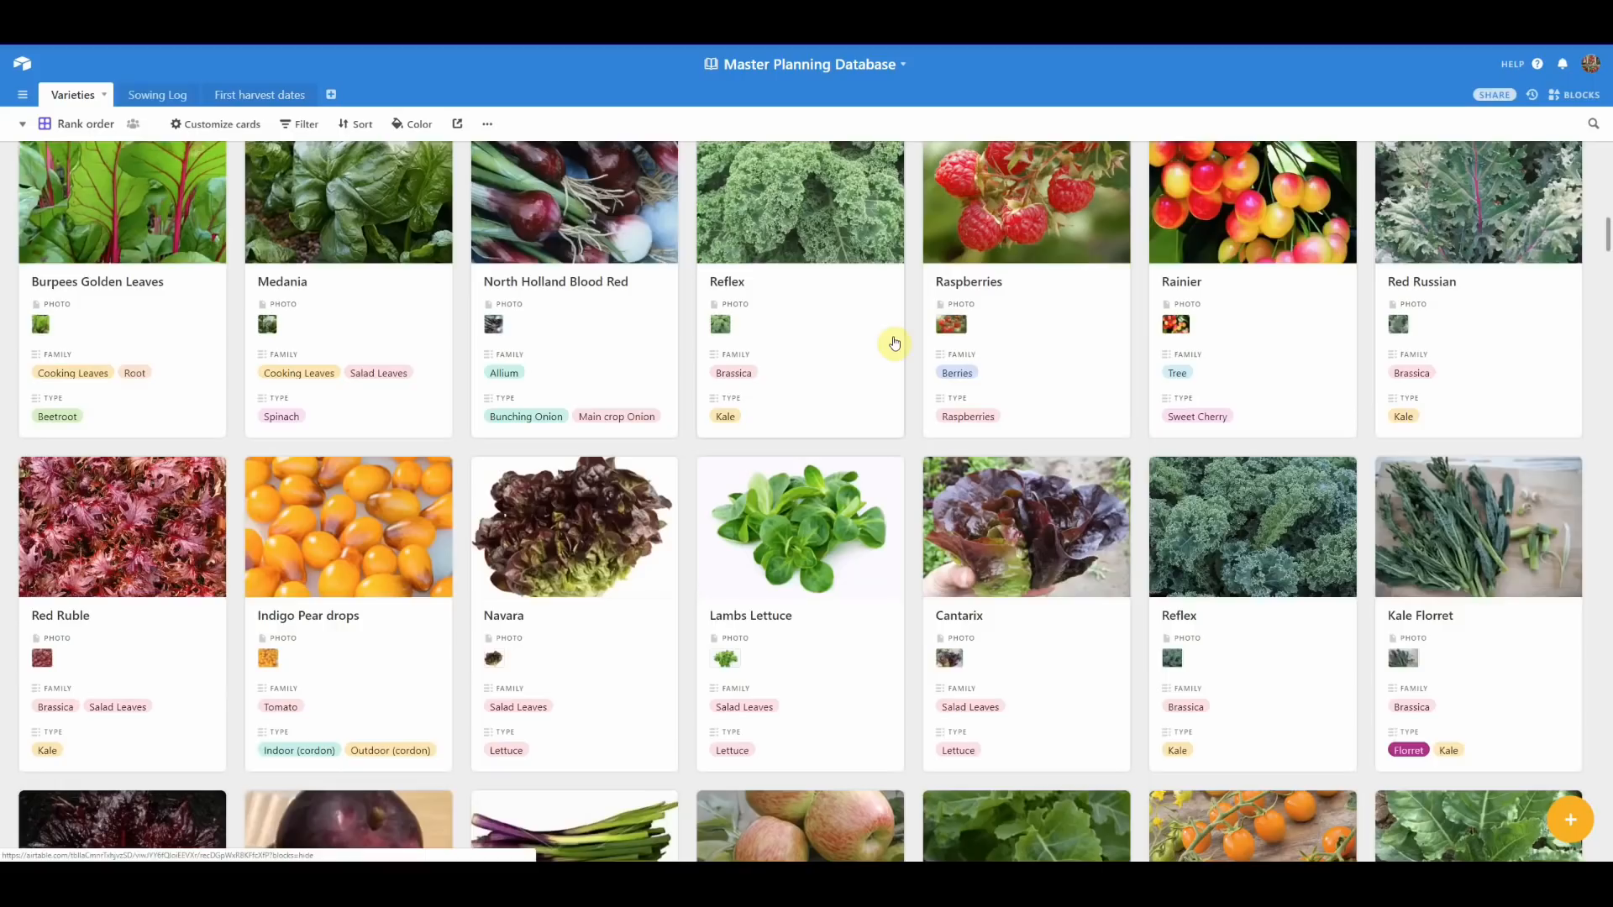
- Look through the mixed plant families on the cards in the Rank order gallery
scroll(895, 343, "down", 2)
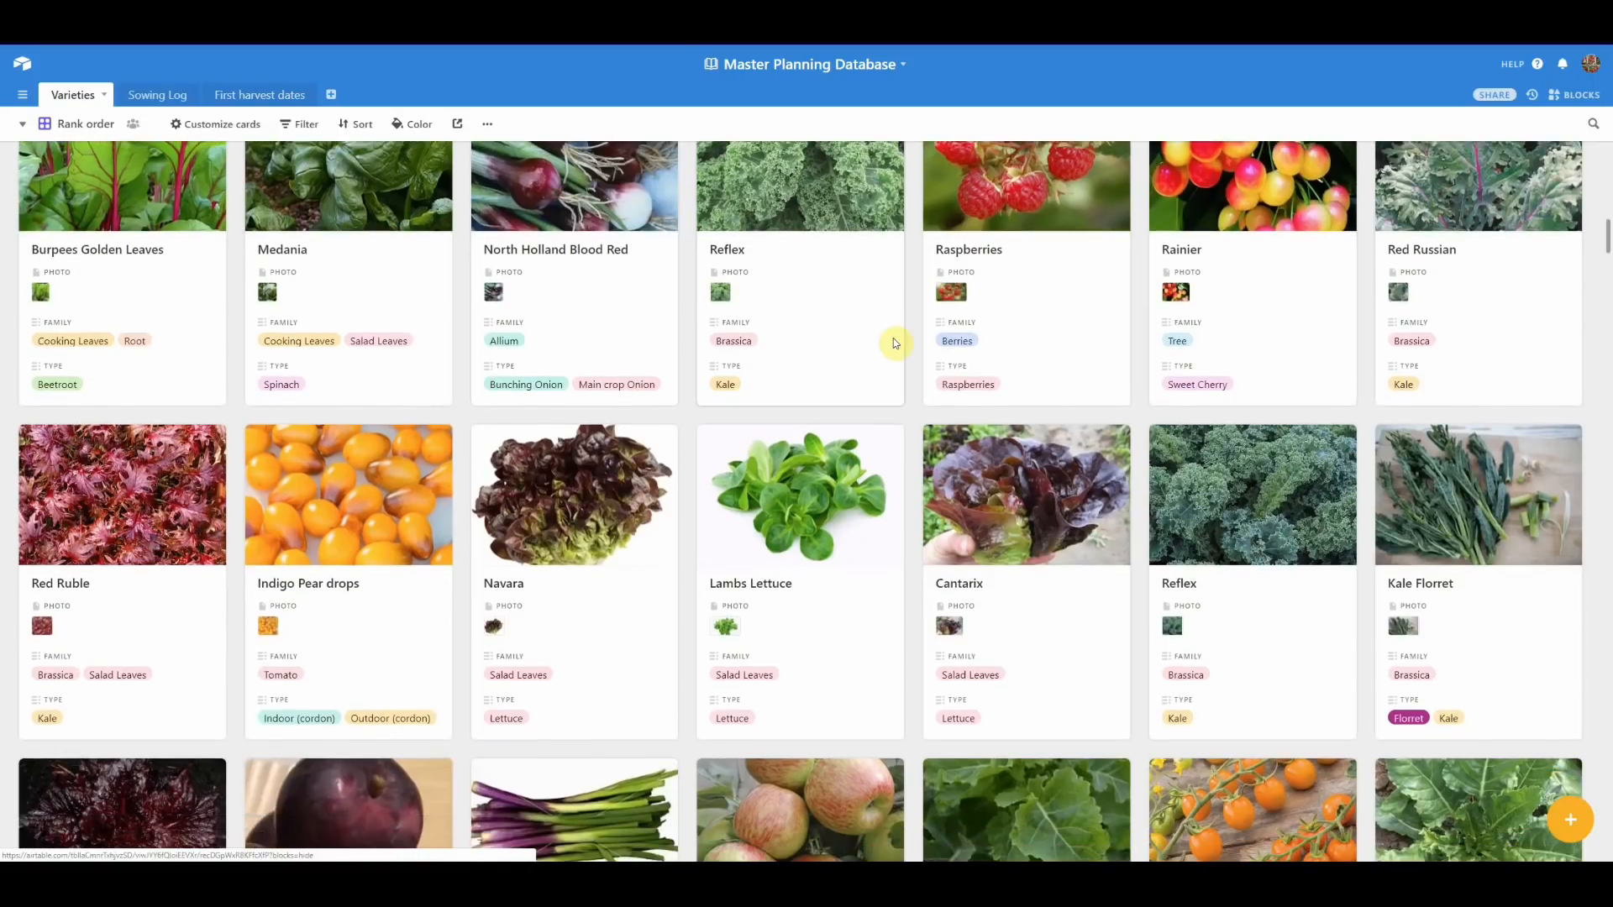
scroll(894, 343, "up", 1)
scroll(894, 344, "up", 1)
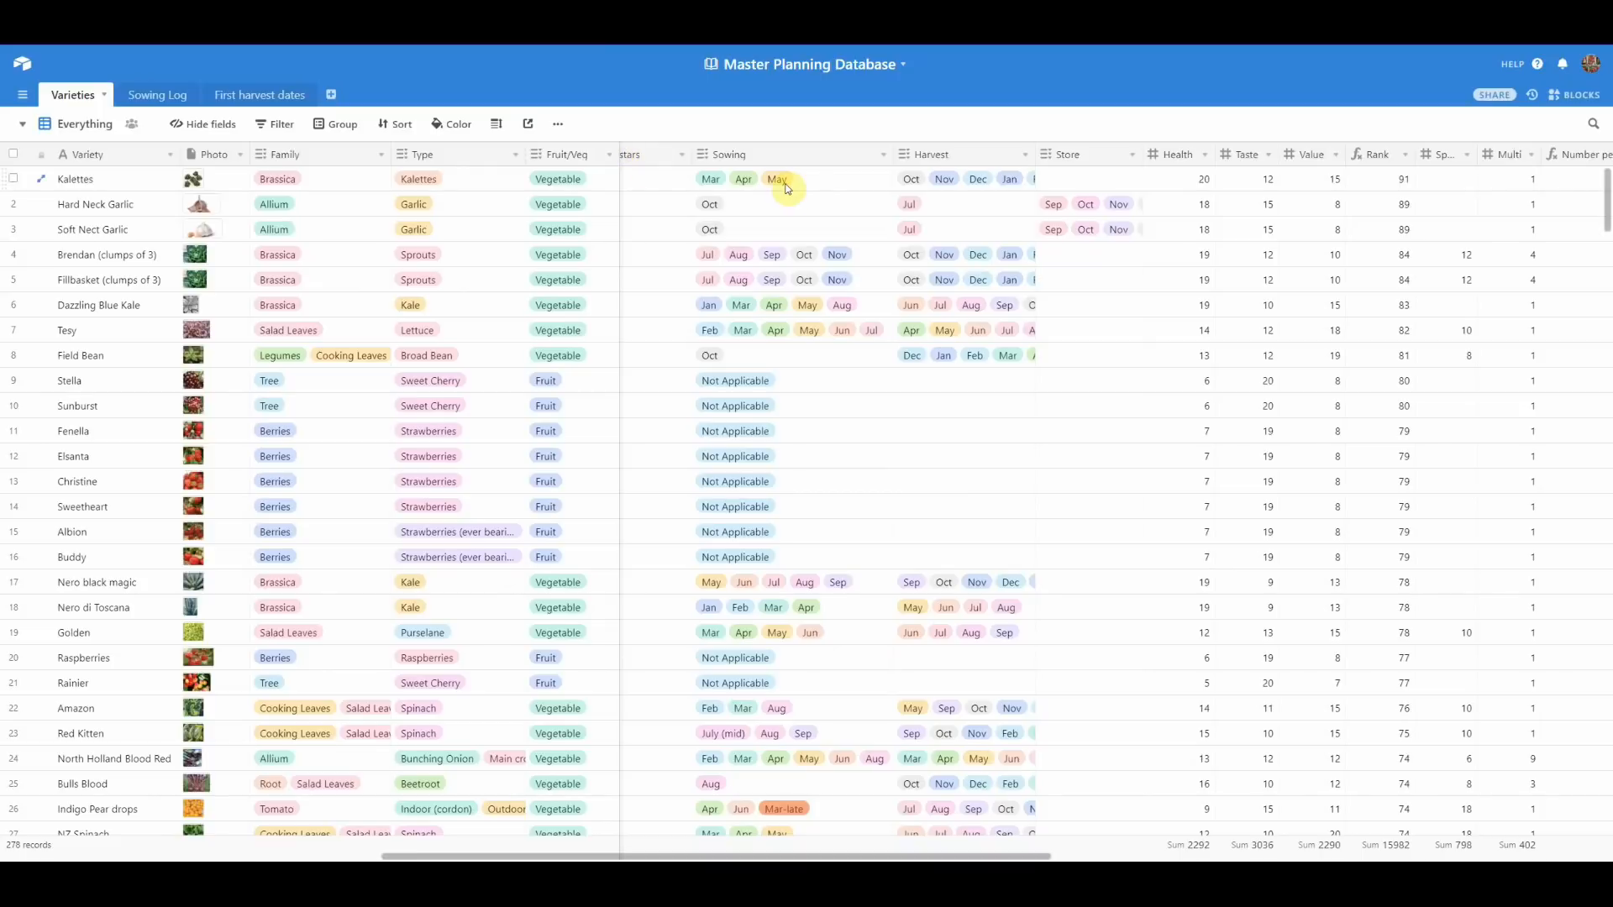
- Filter the Everything view to the varieties whose Type has any of Sweet Cherry
left_click(292, 126)
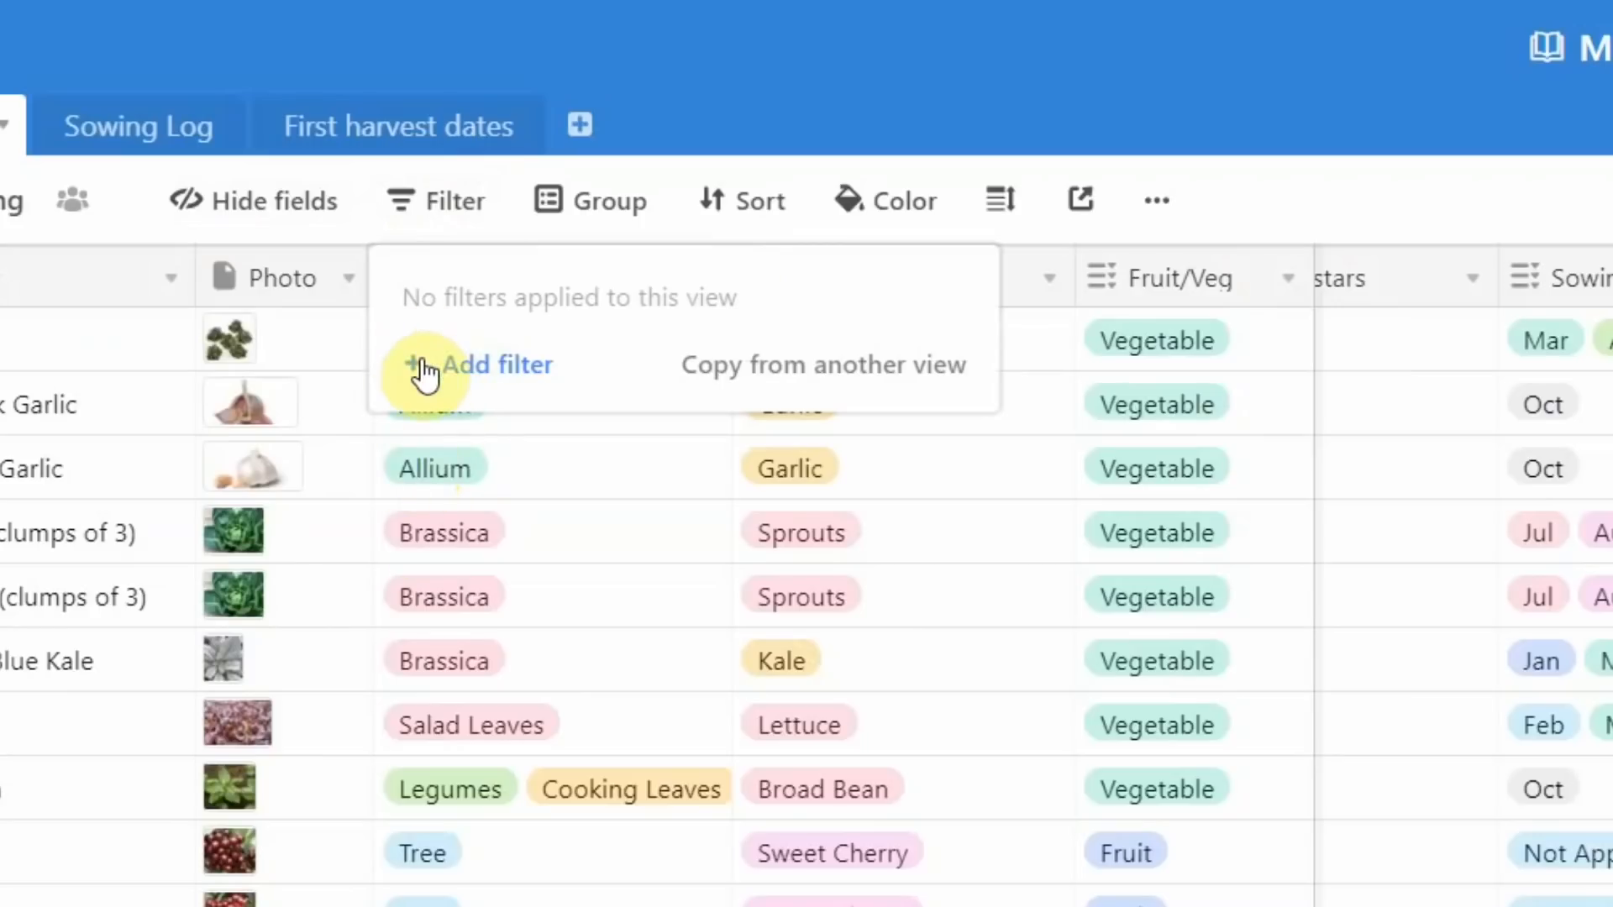
left_click(412, 370)
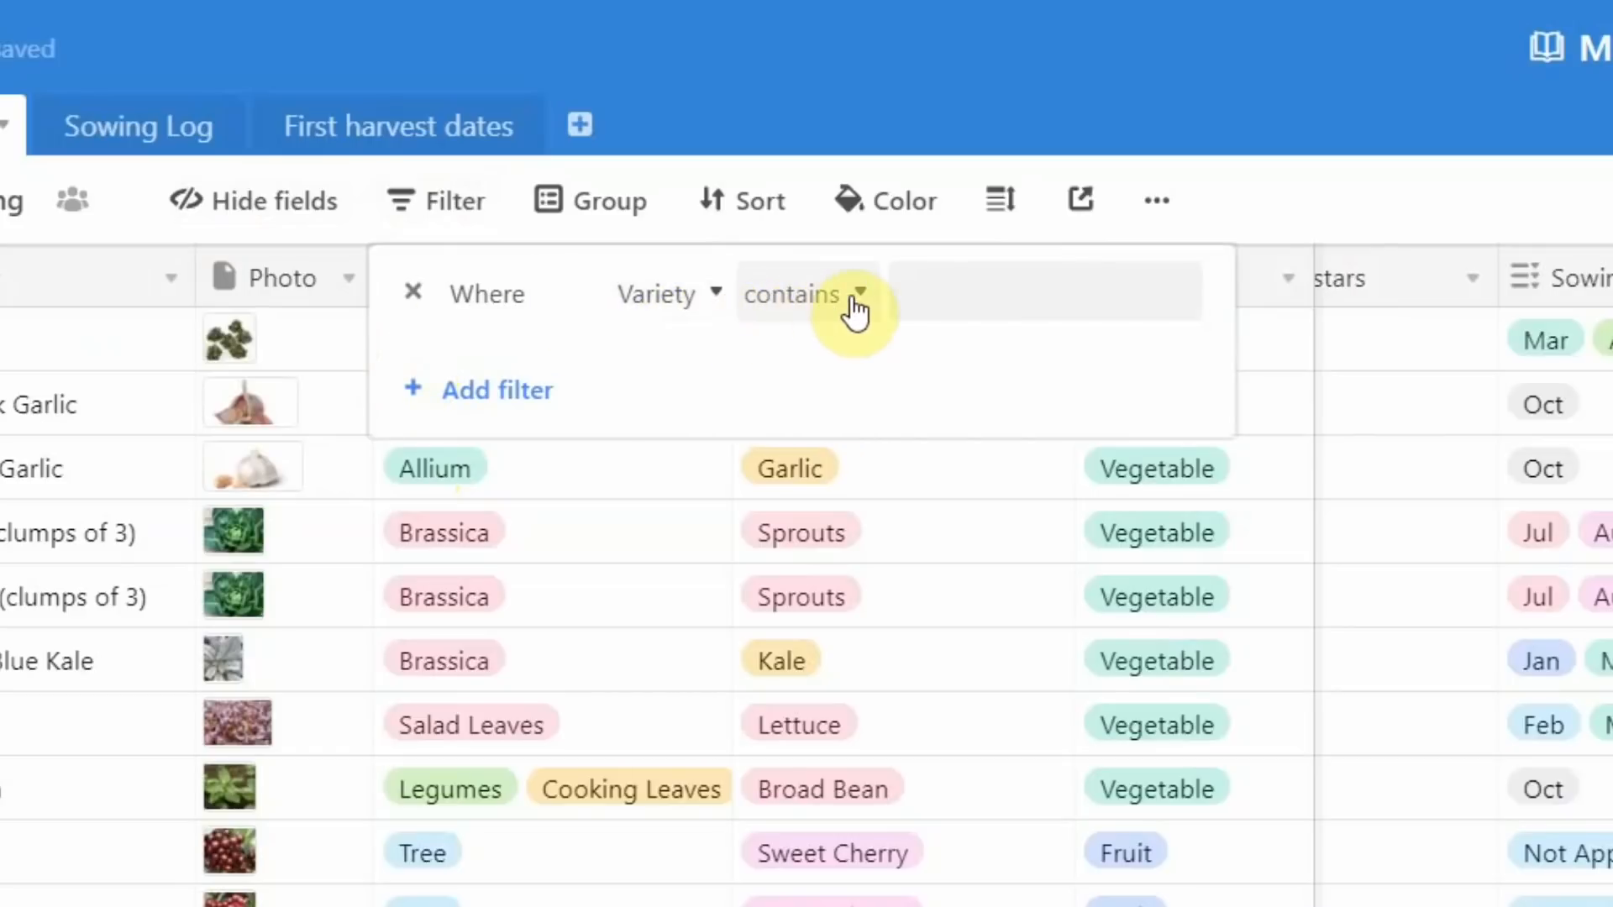
left_click(713, 294)
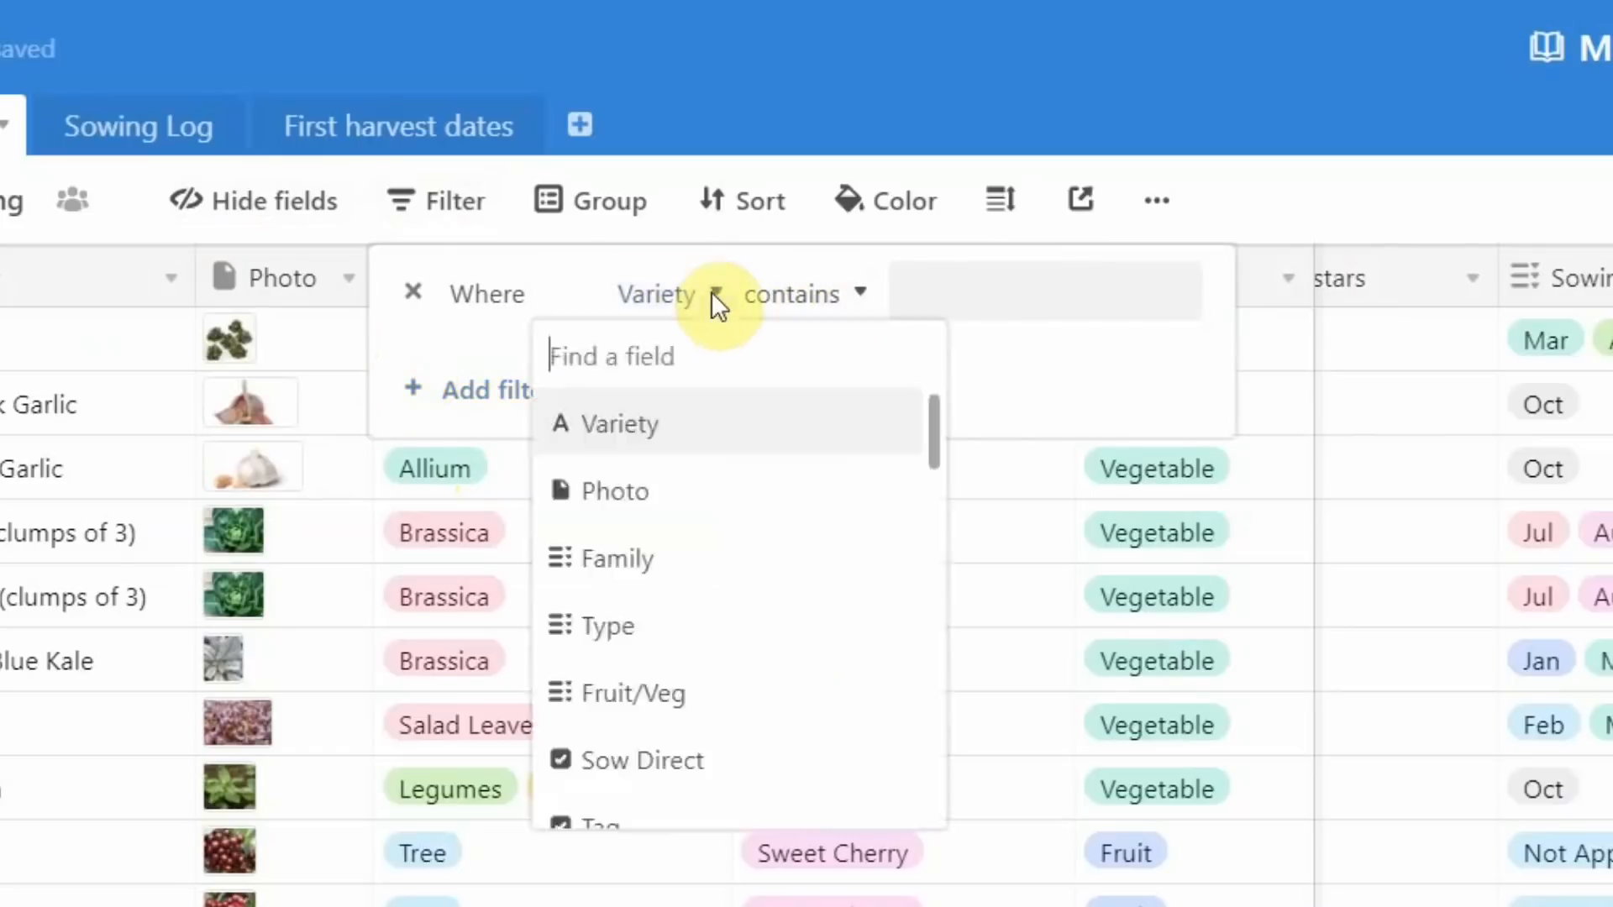
left_click(630, 639)
left_click(1116, 296)
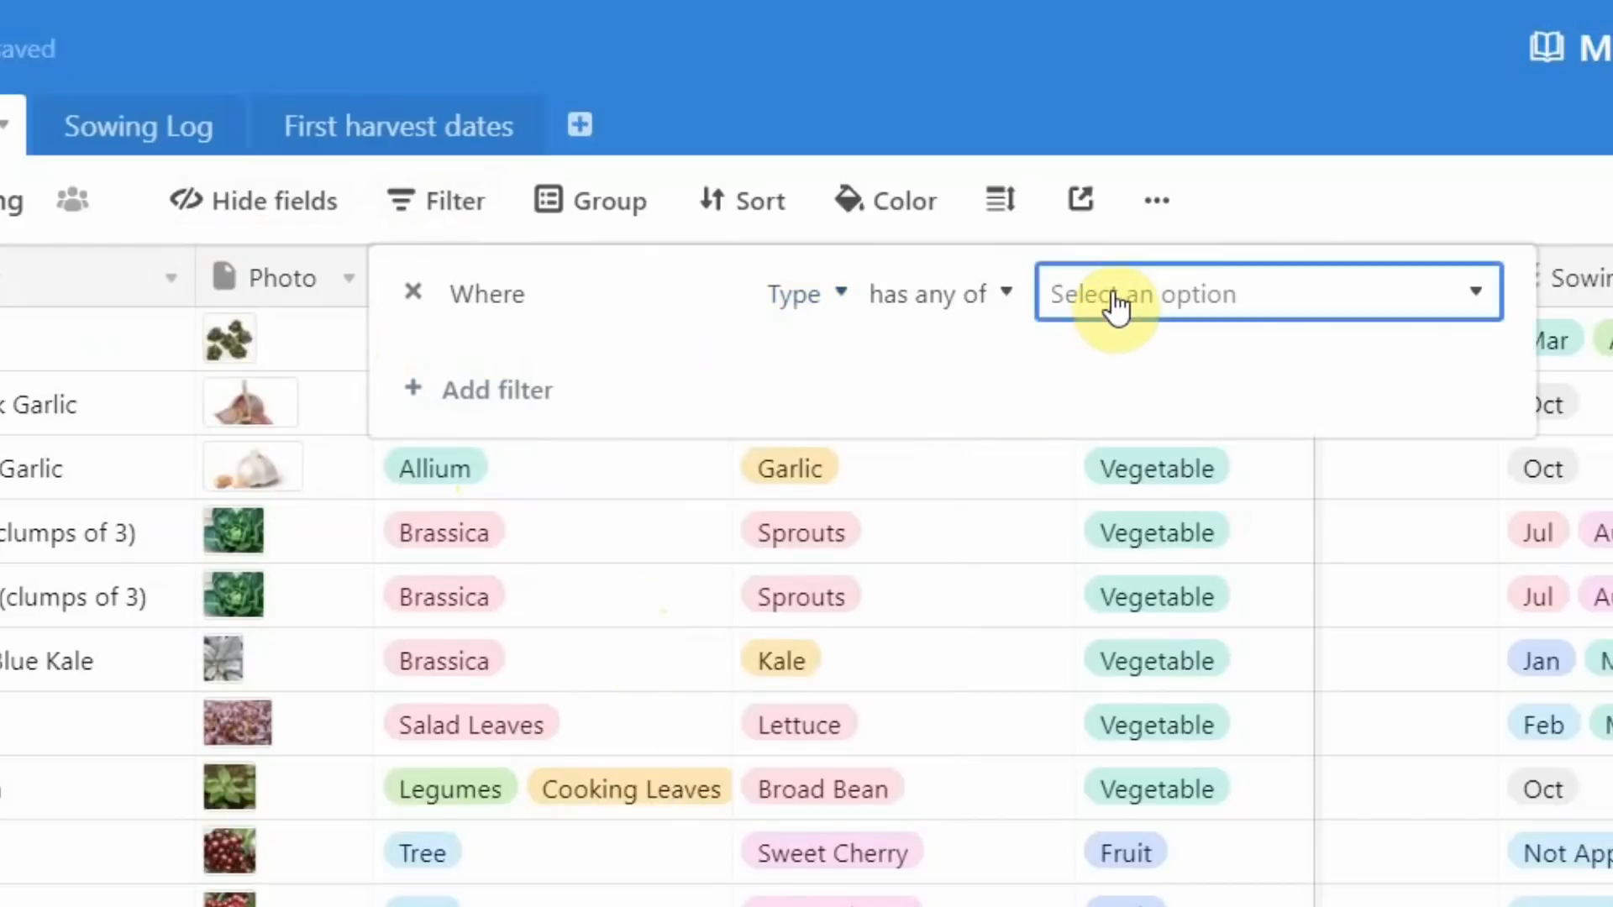
scroll(1298, 690, "down", 2)
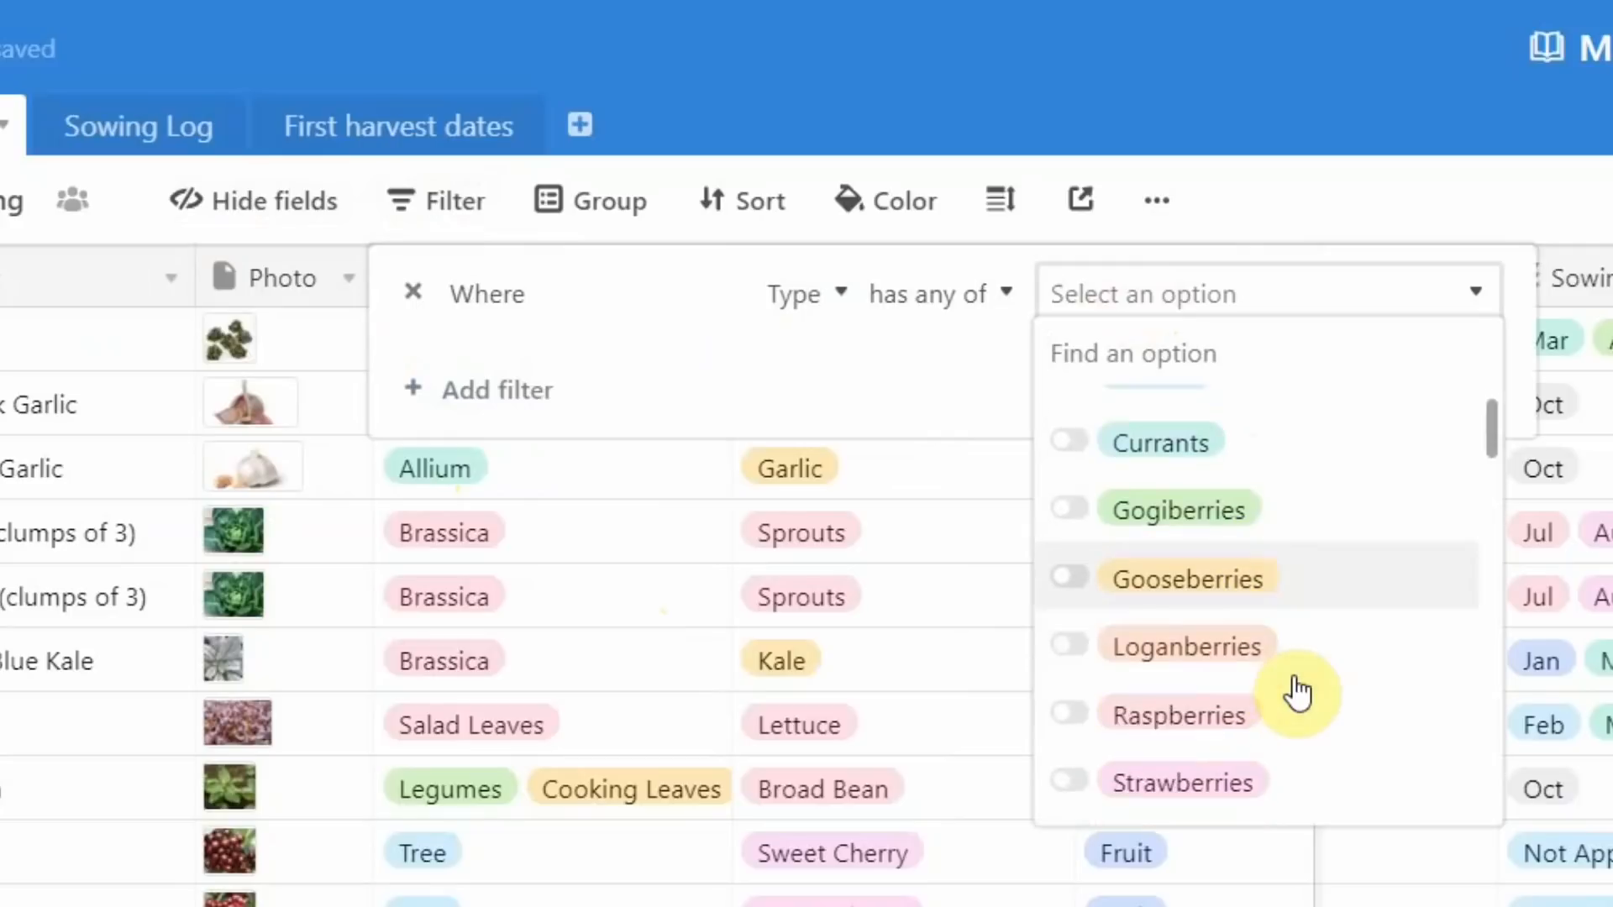
scroll(1298, 690, "down", 6)
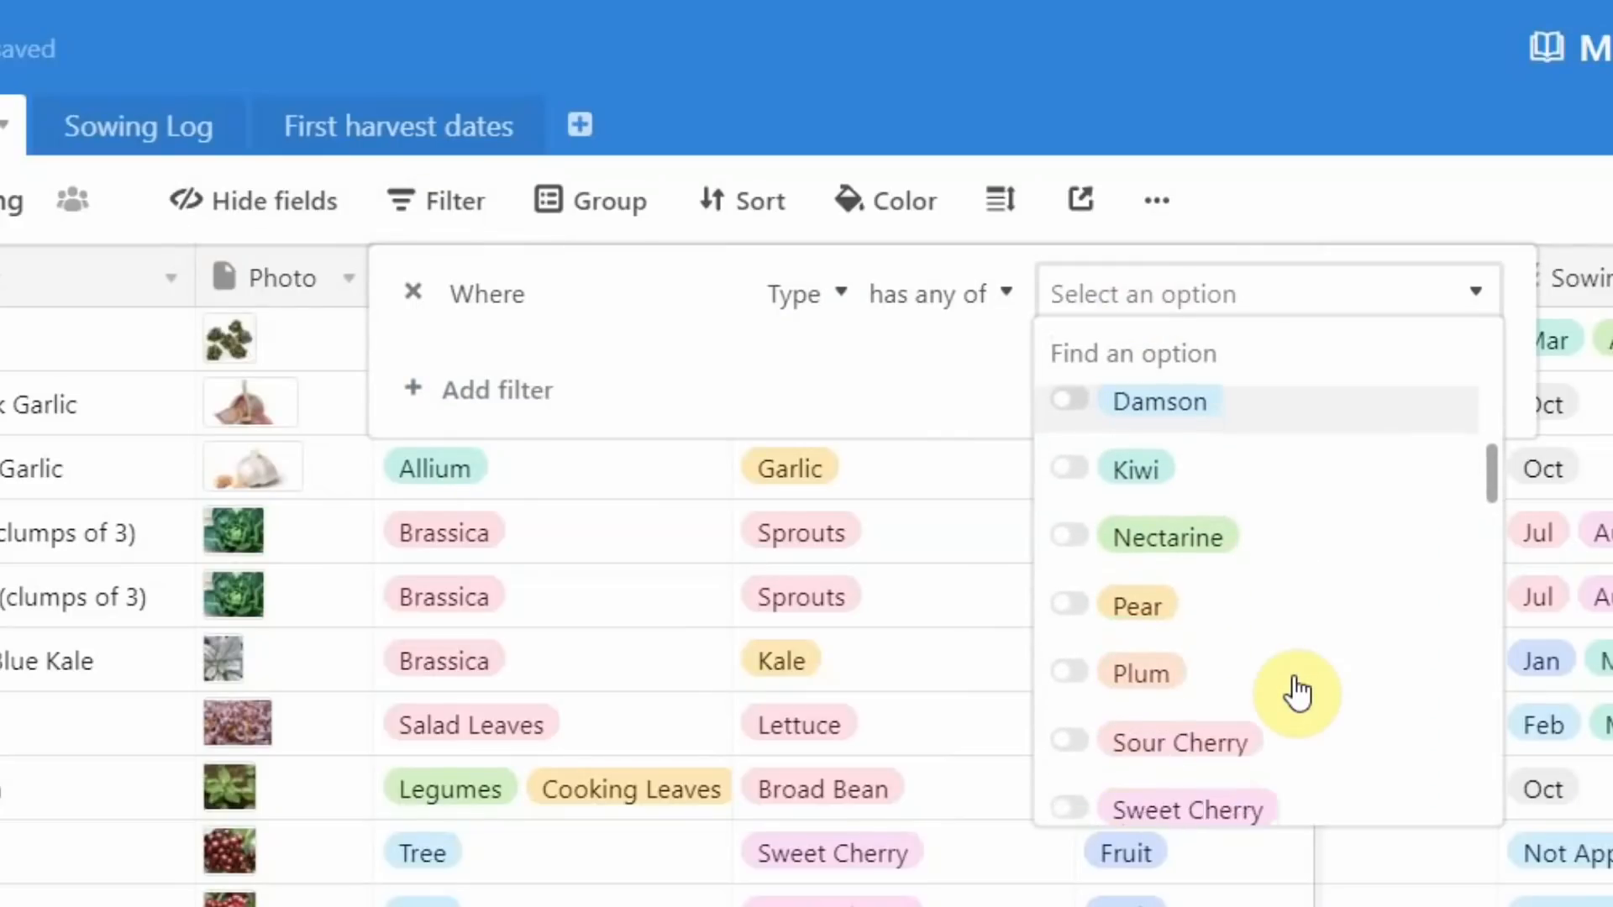
scroll(1298, 691, "down", 3)
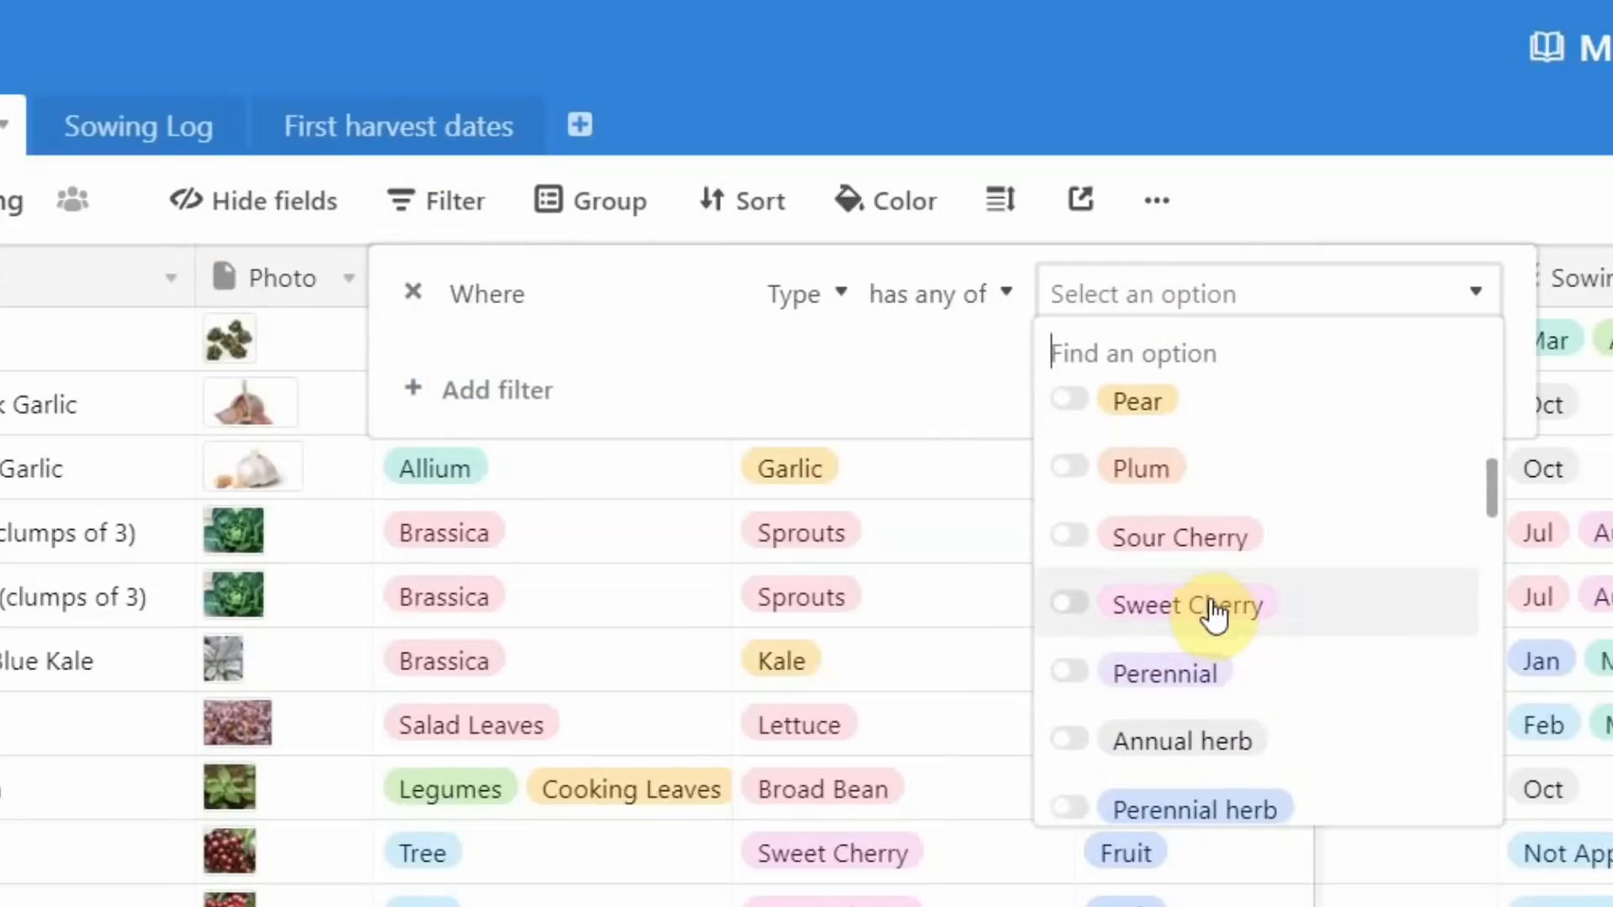
left_click(1214, 609)
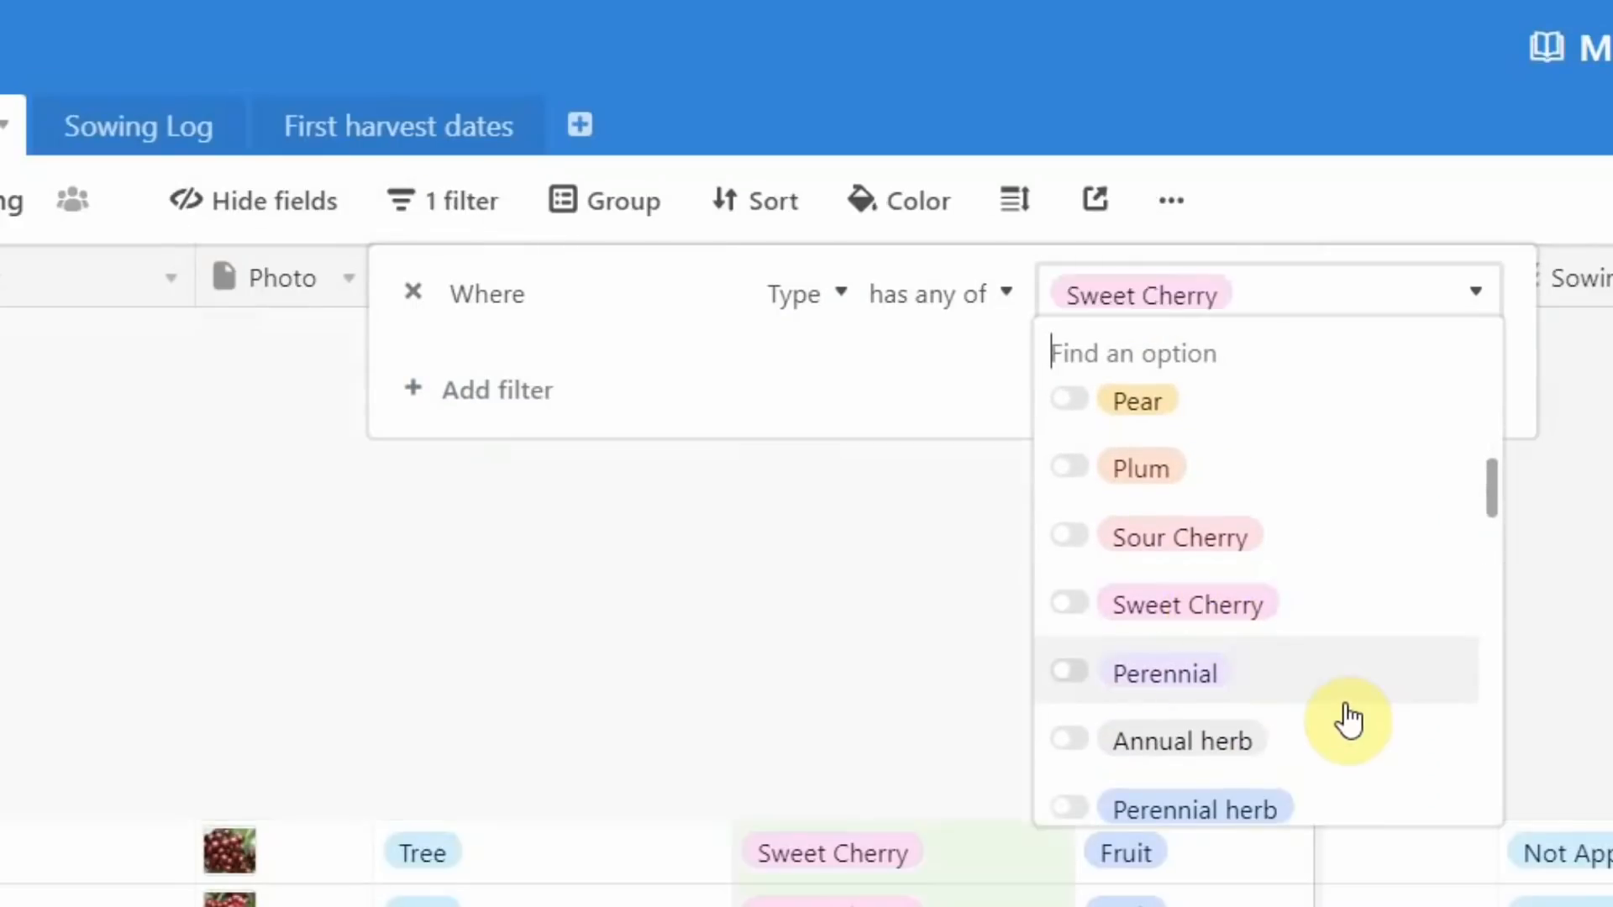
left_click(1476, 292)
left_click(1552, 180)
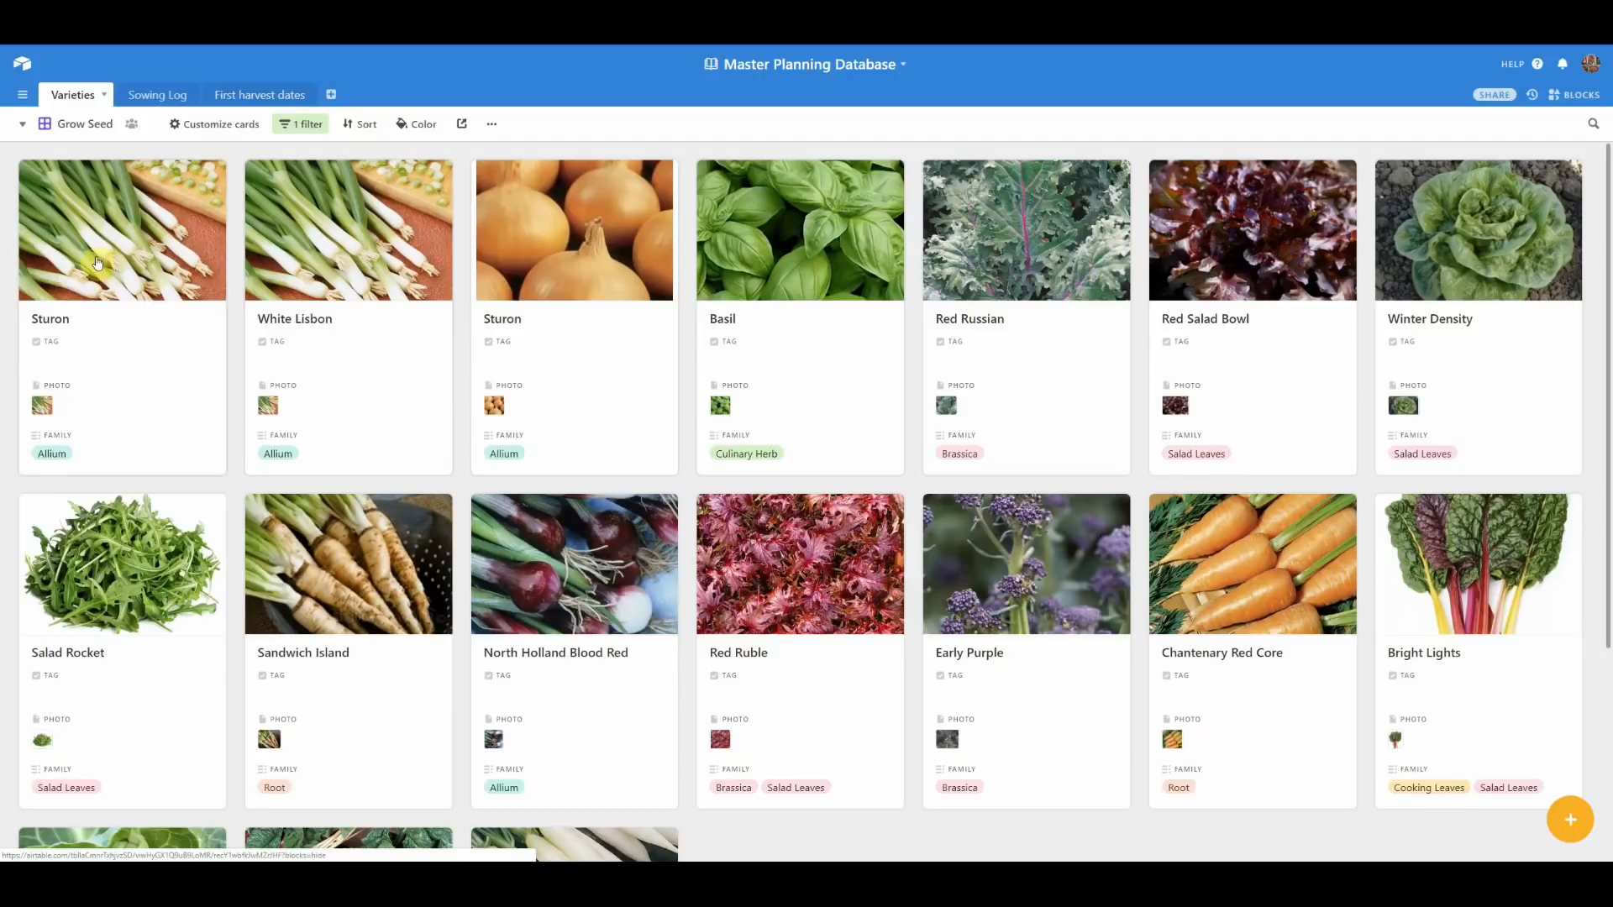
- Review the varieties on the cards in the filtered Grow Seed gallery
scroll(437, 304, "down", 3)
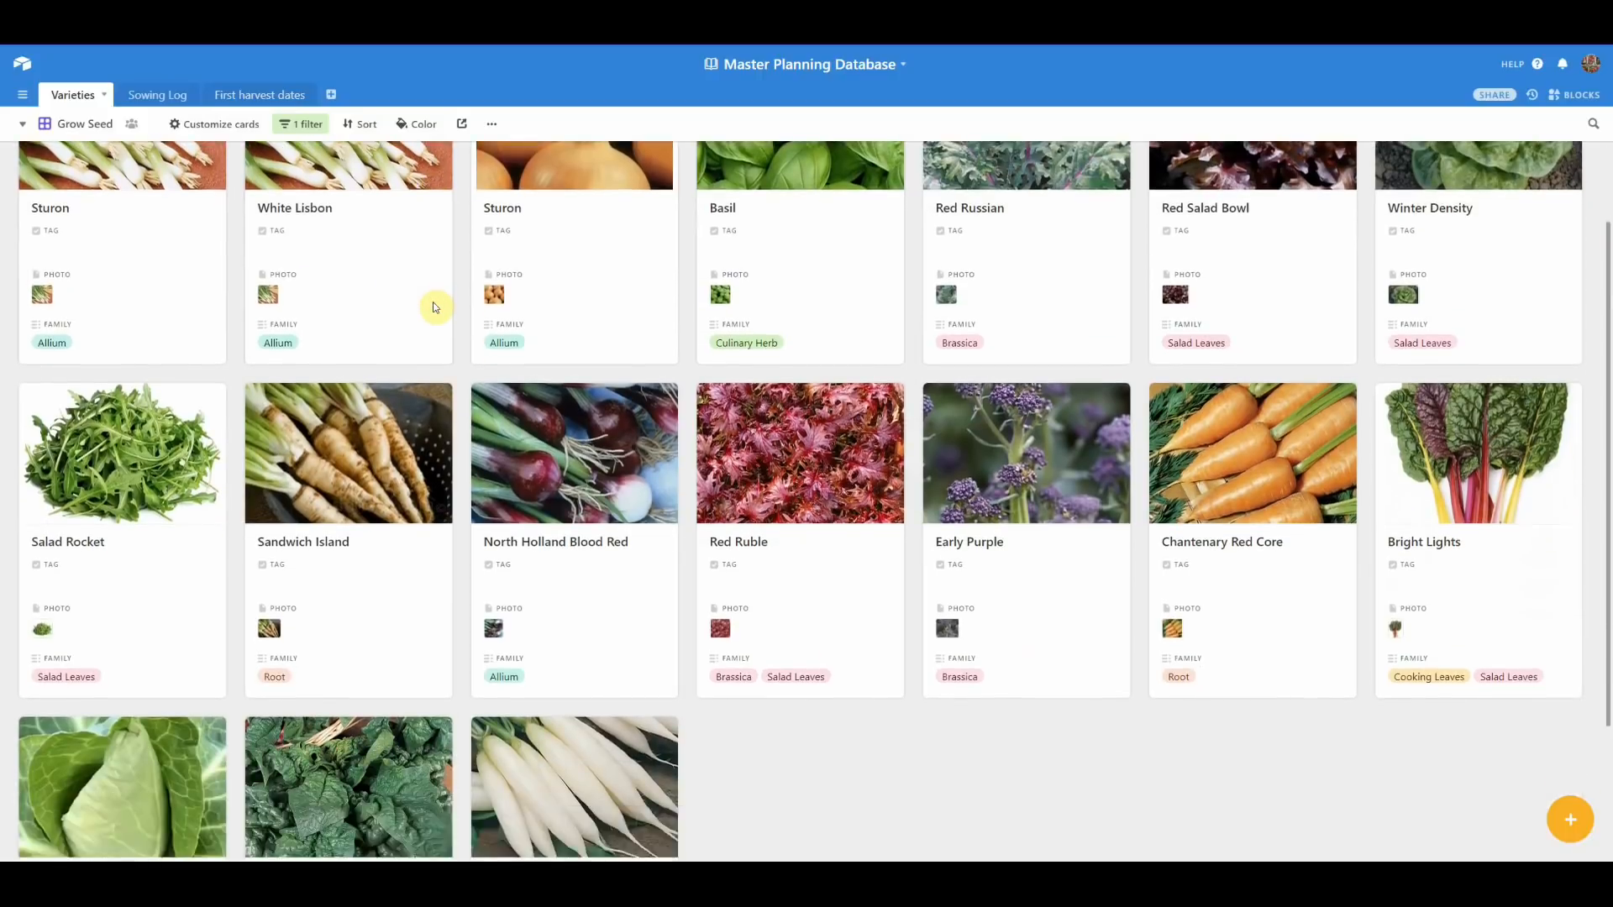
scroll(435, 307, "up", 1)
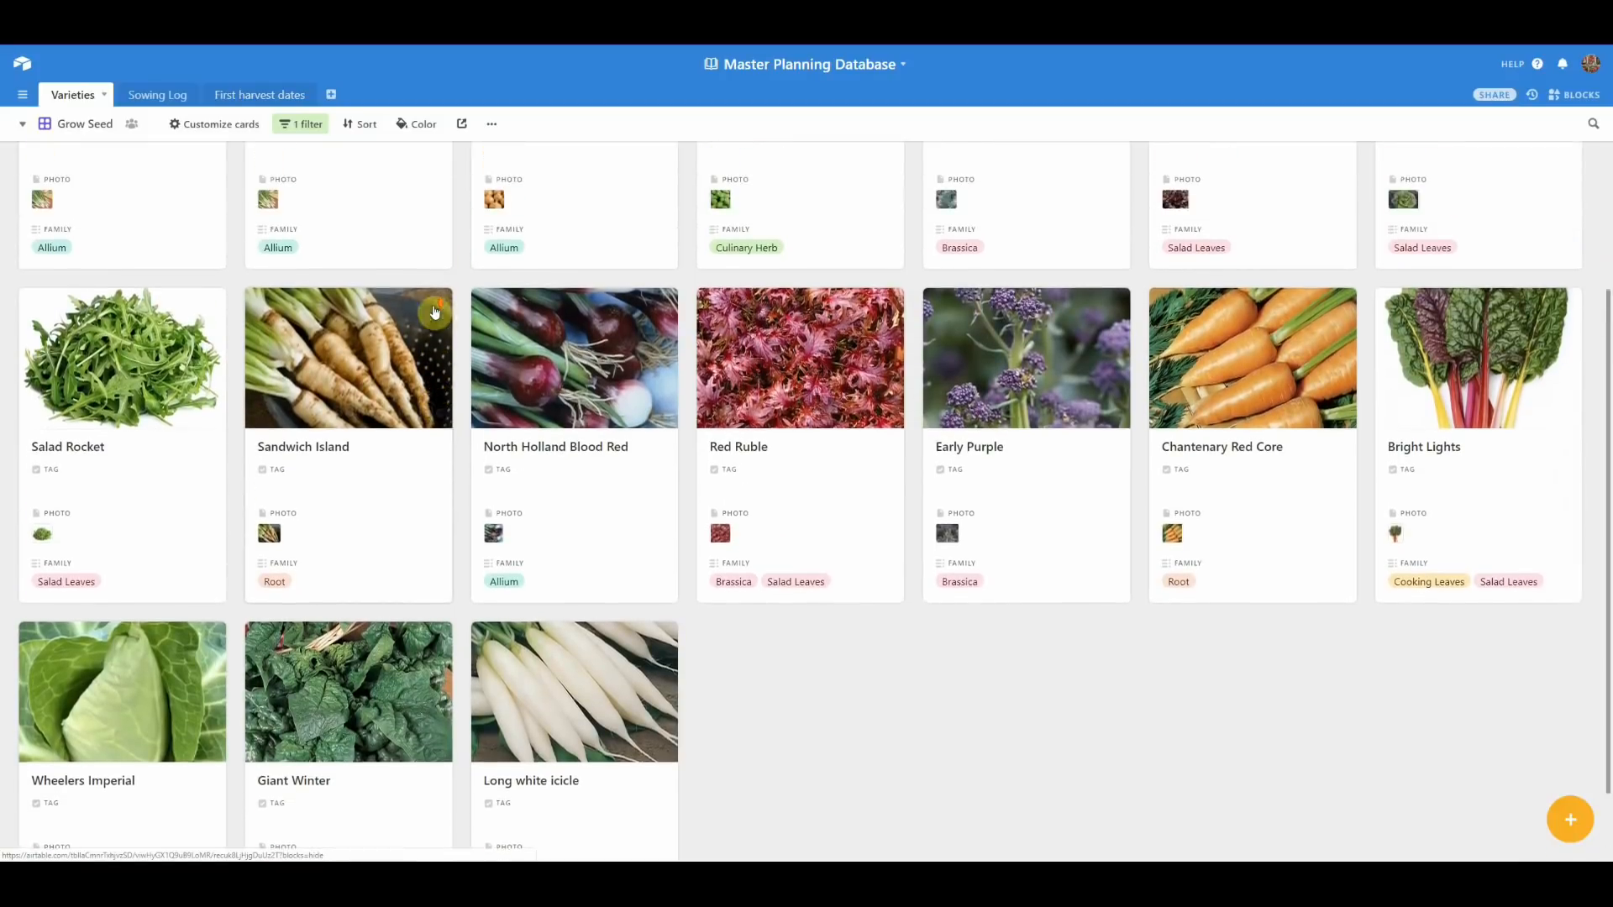
scroll(435, 312, "up", 2)
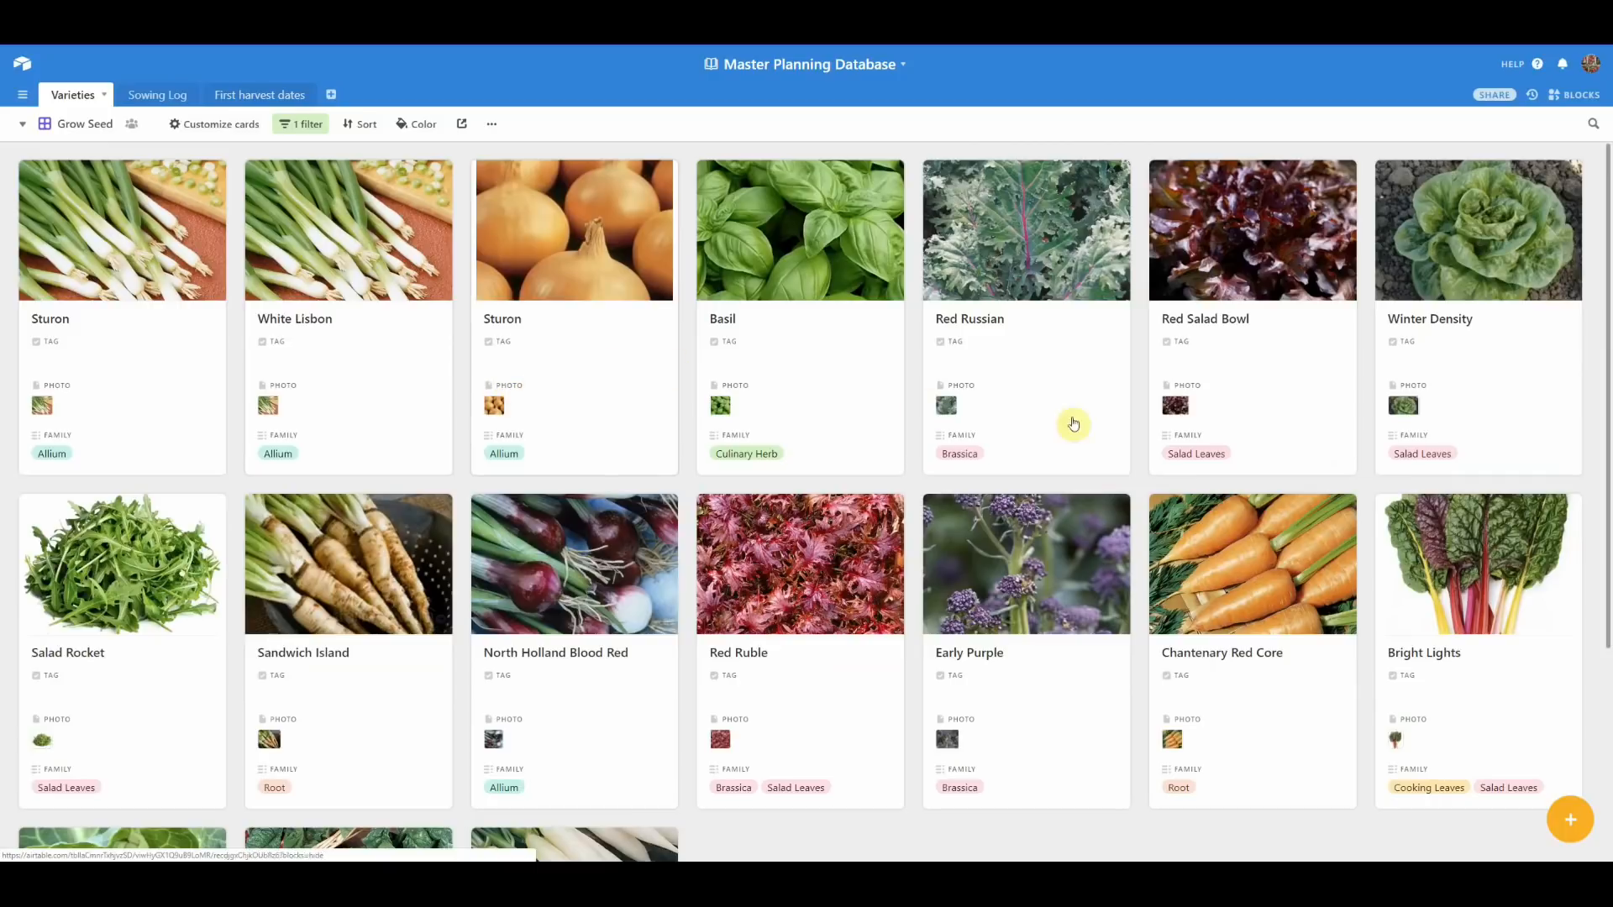
scroll(1177, 422, "down", 2)
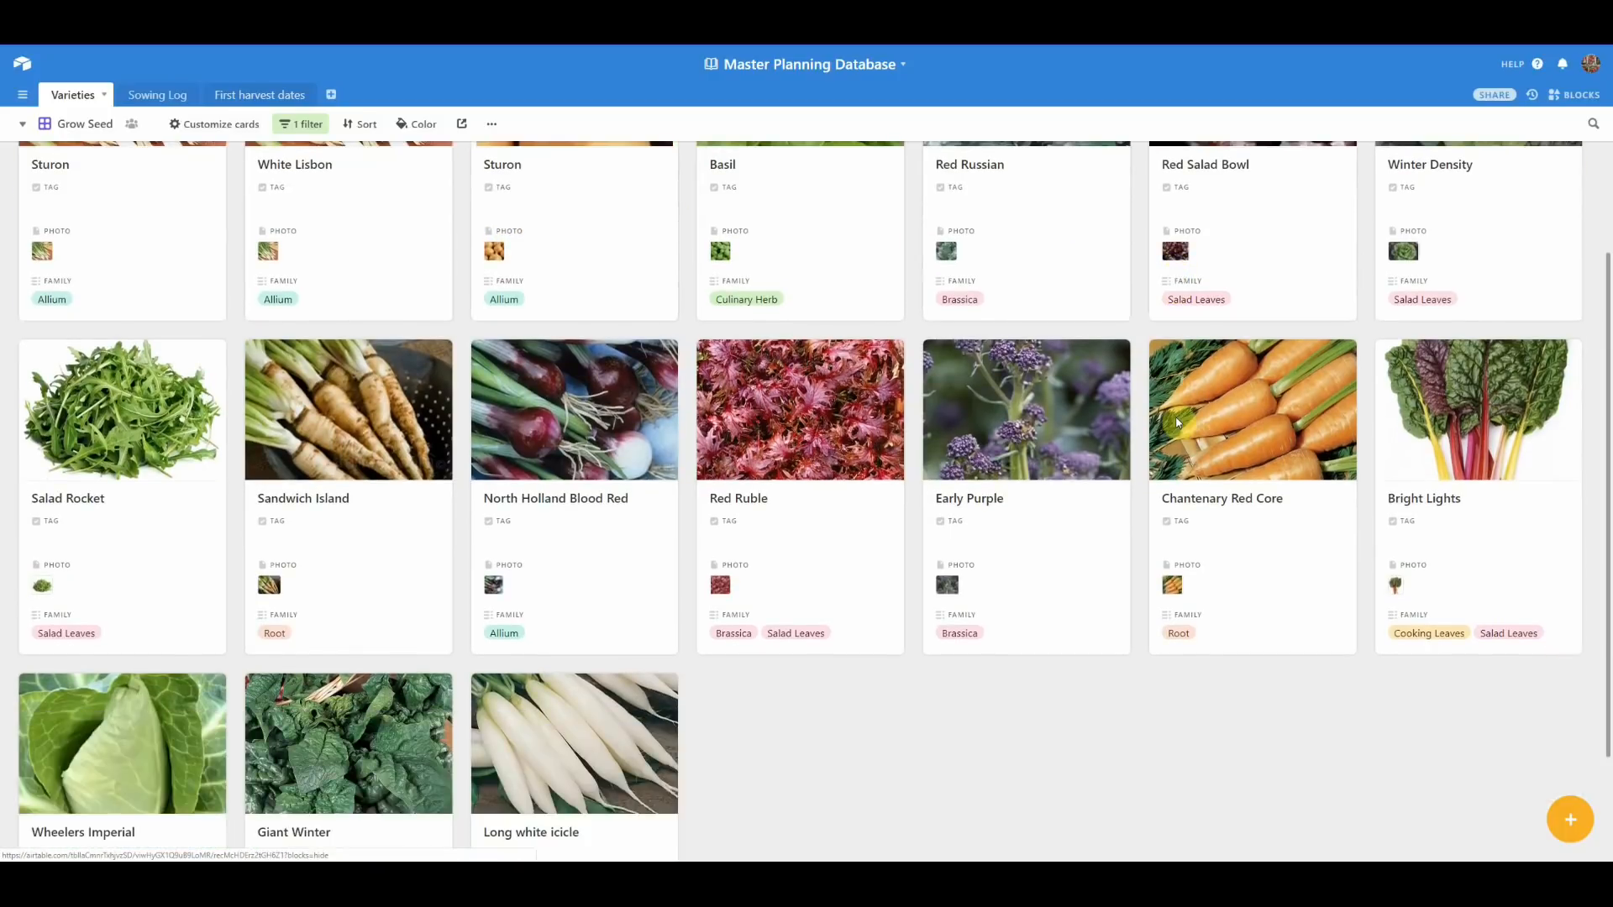
scroll(1179, 421, "down", 1)
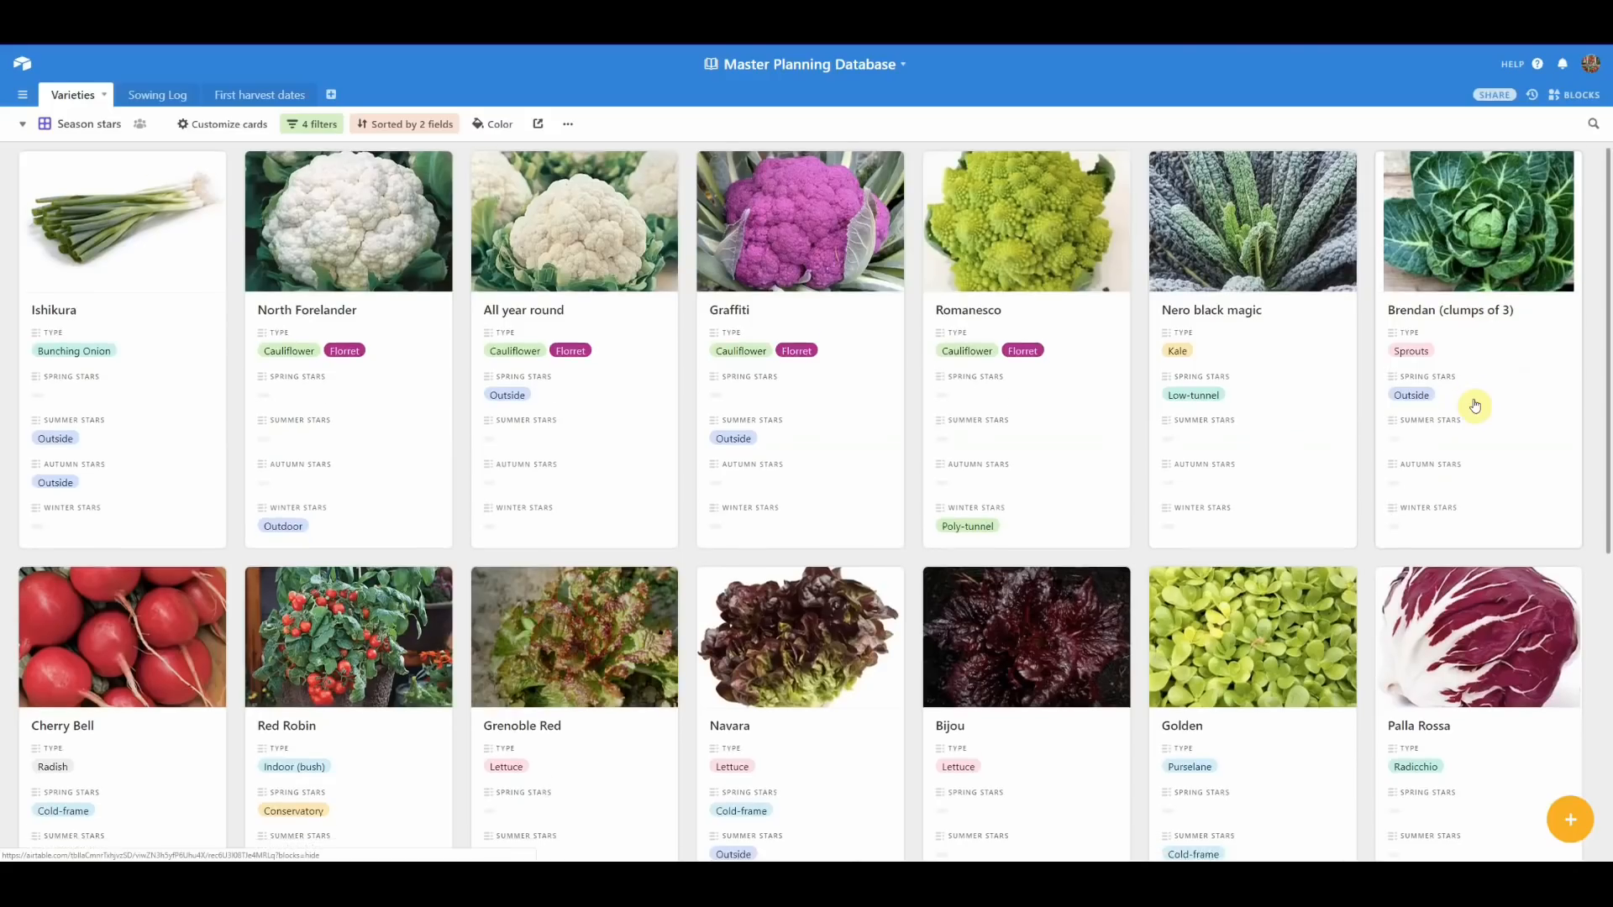
- Look through the season-by-season star ratings on all variety cards in the Season stars gallery
scroll(1429, 528, "down", 5)
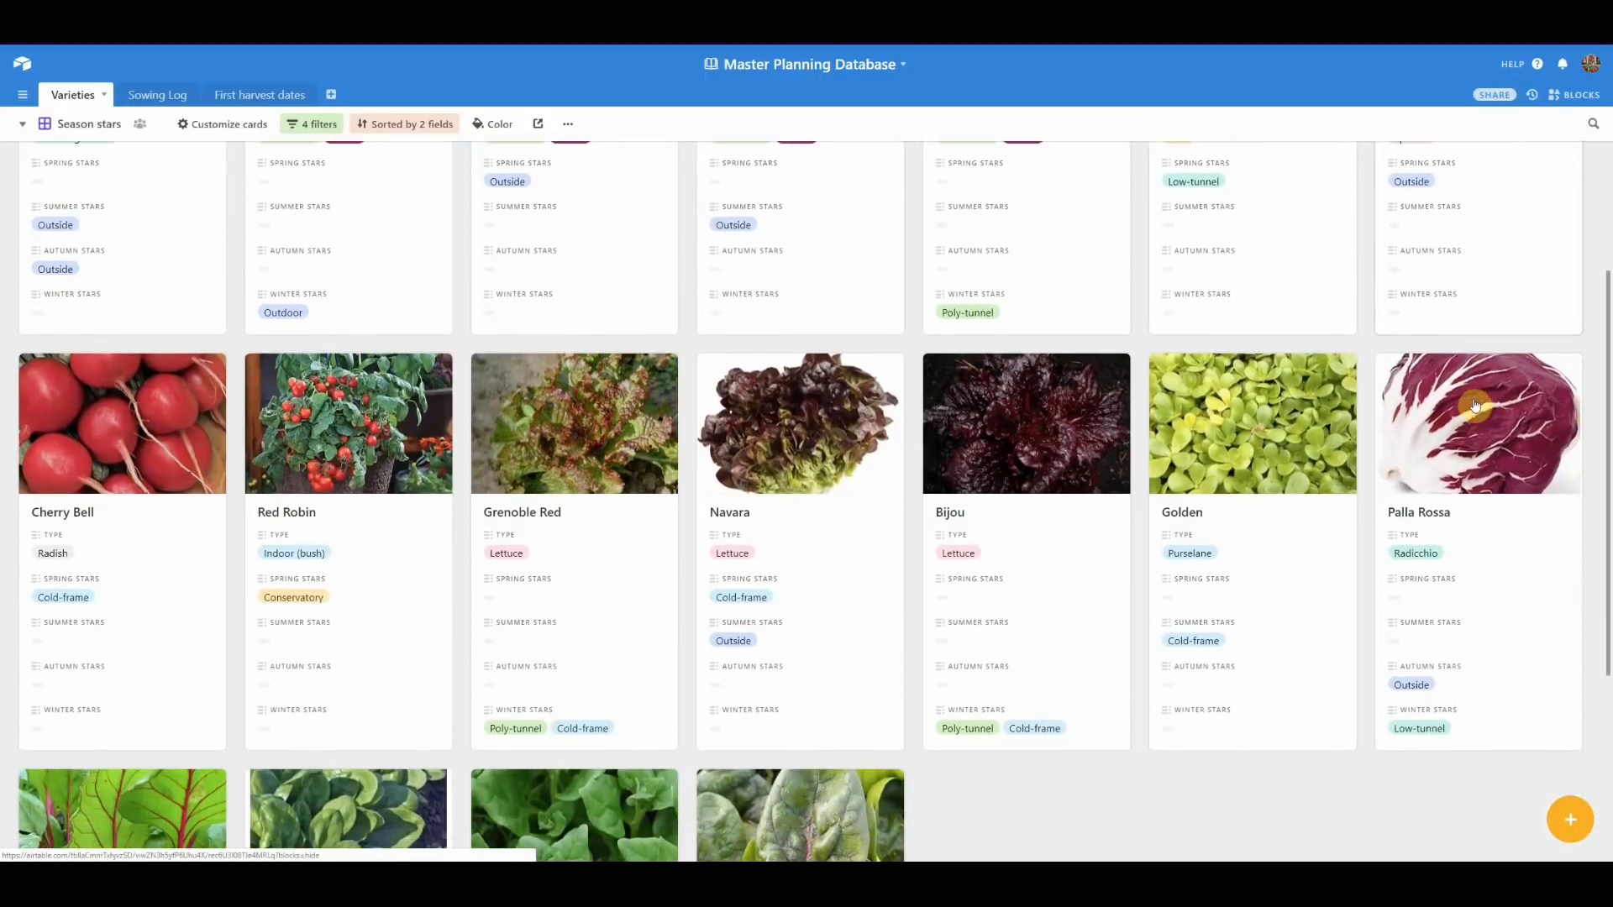
scroll(1476, 405, "down", 4)
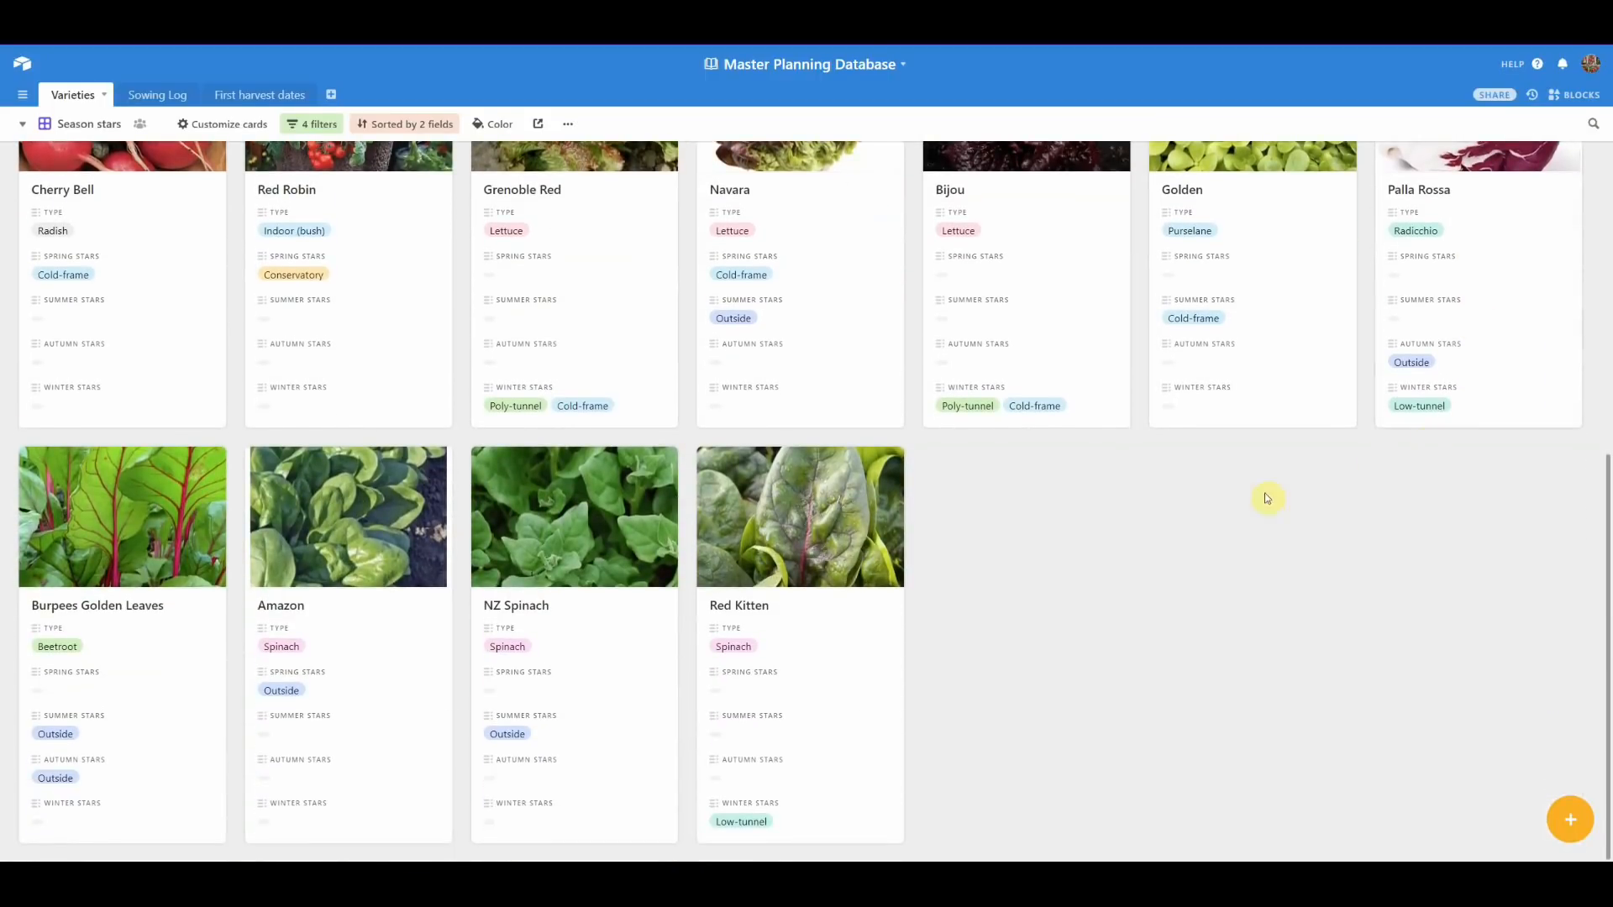
scroll(1101, 571, "up", 1)
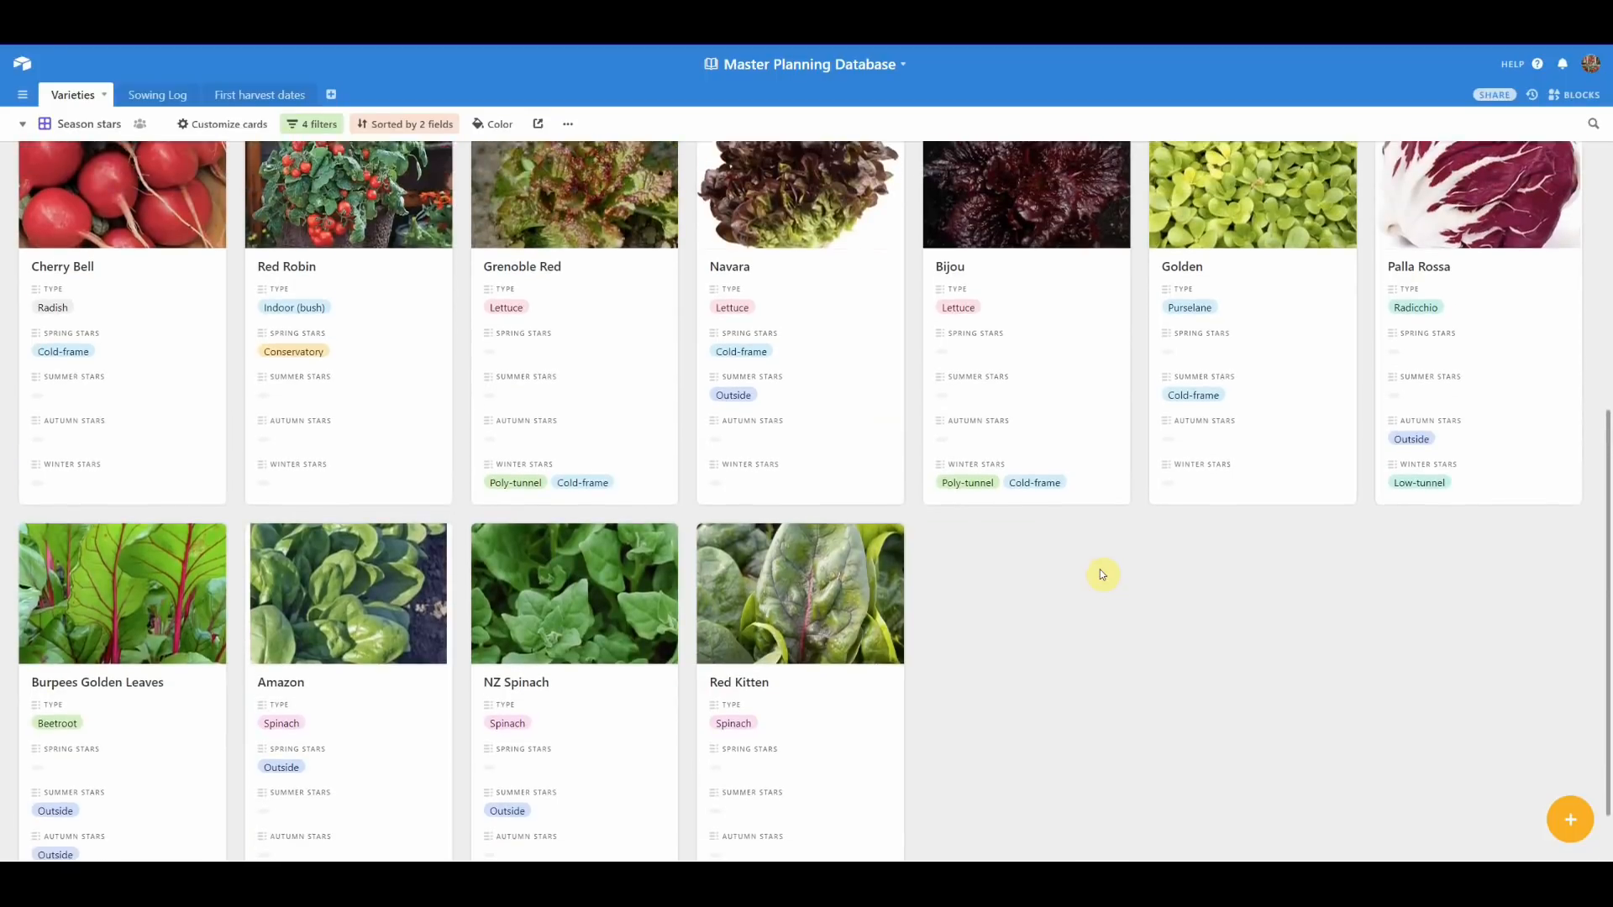
scroll(1101, 573, "down", 1)
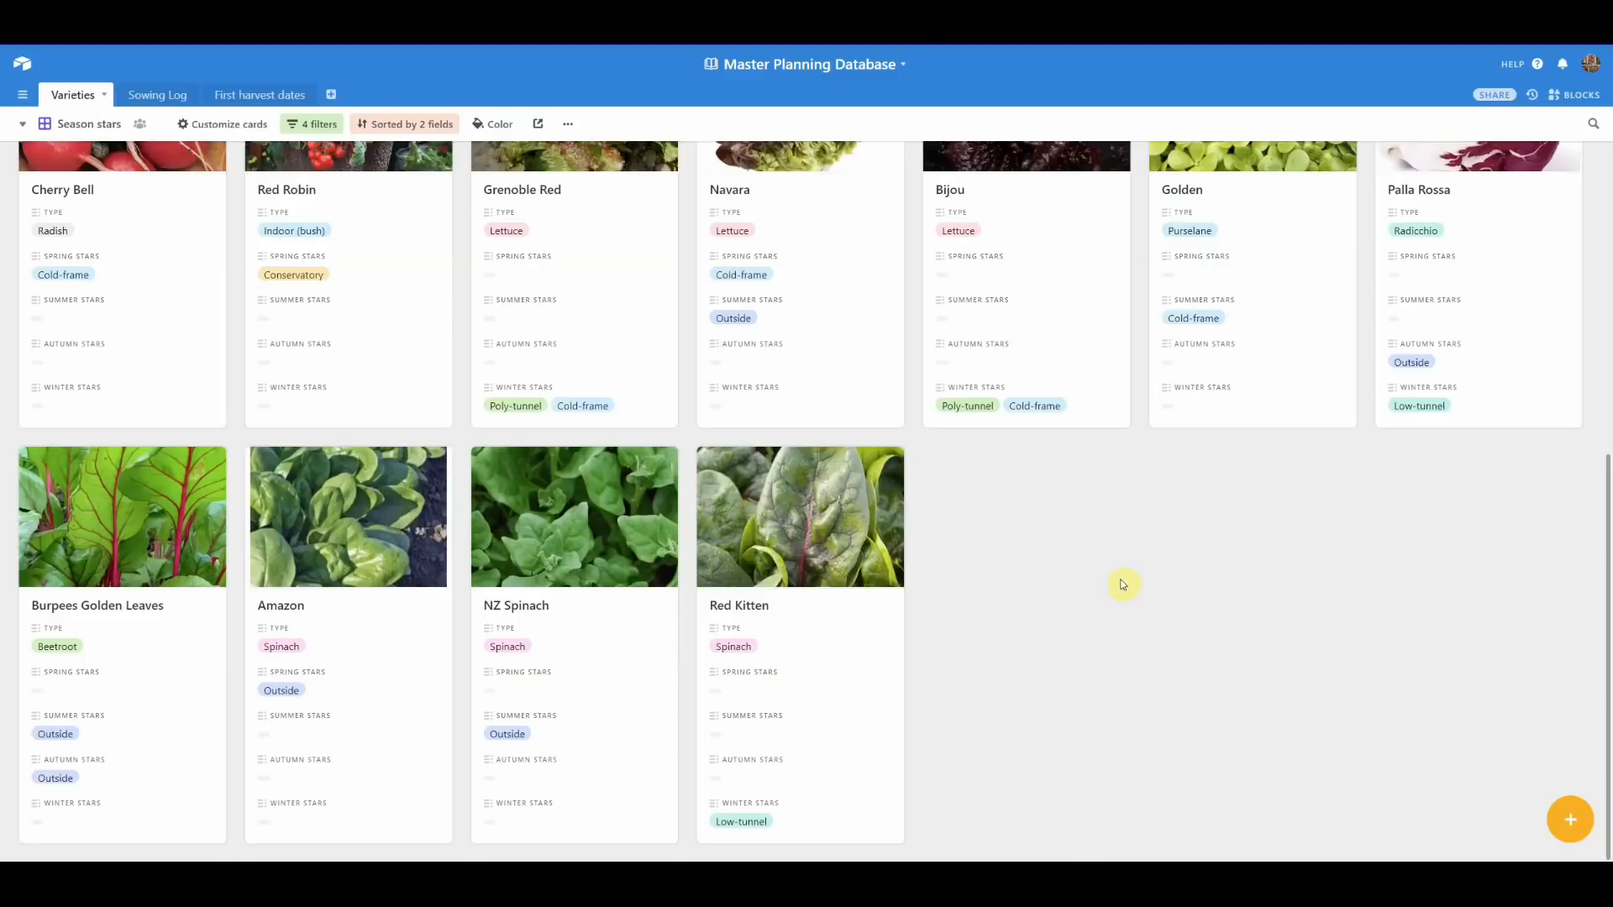
scroll(1244, 586, "up", 6)
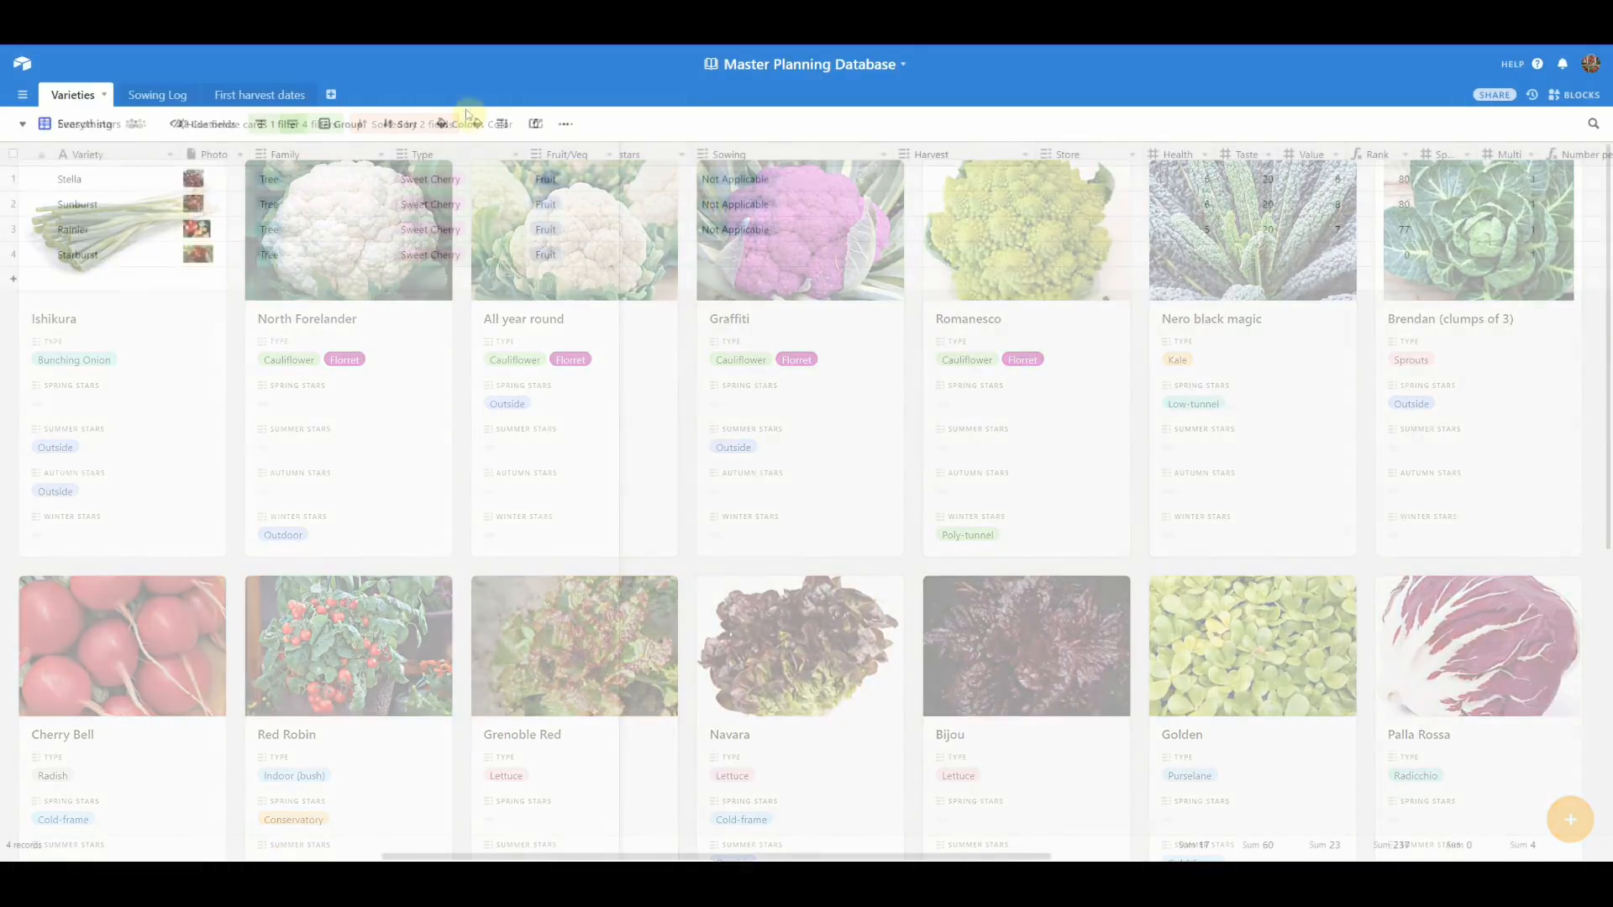
- Open the Sowing Log table and view the seed packet image attached to the French Breakfast record
left_click(149, 95)
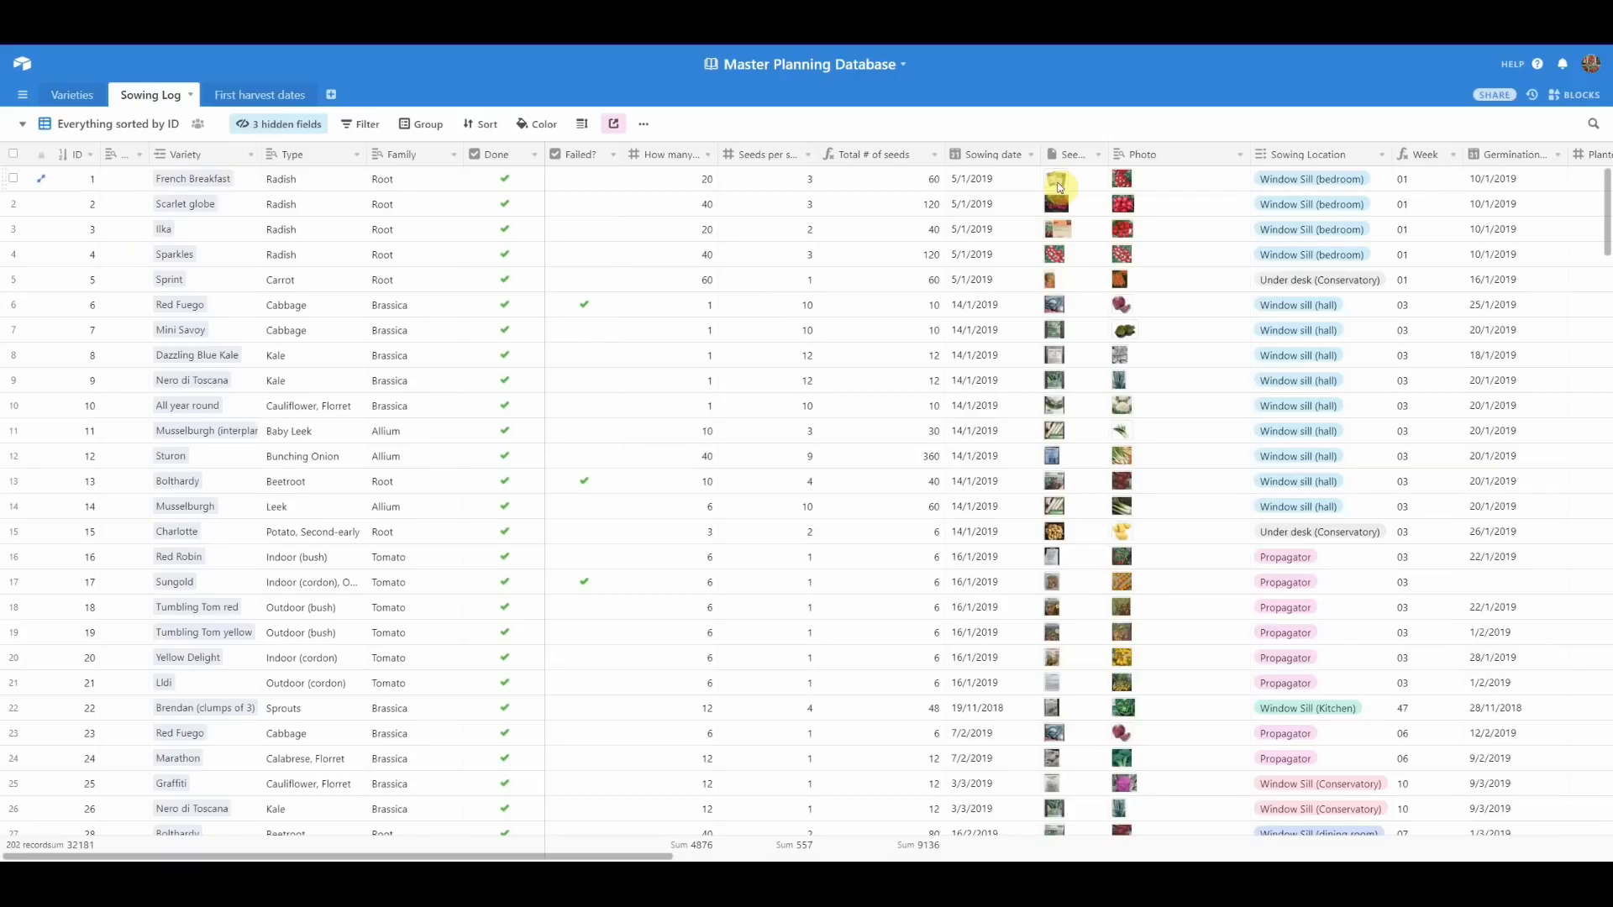
left_click(1067, 190)
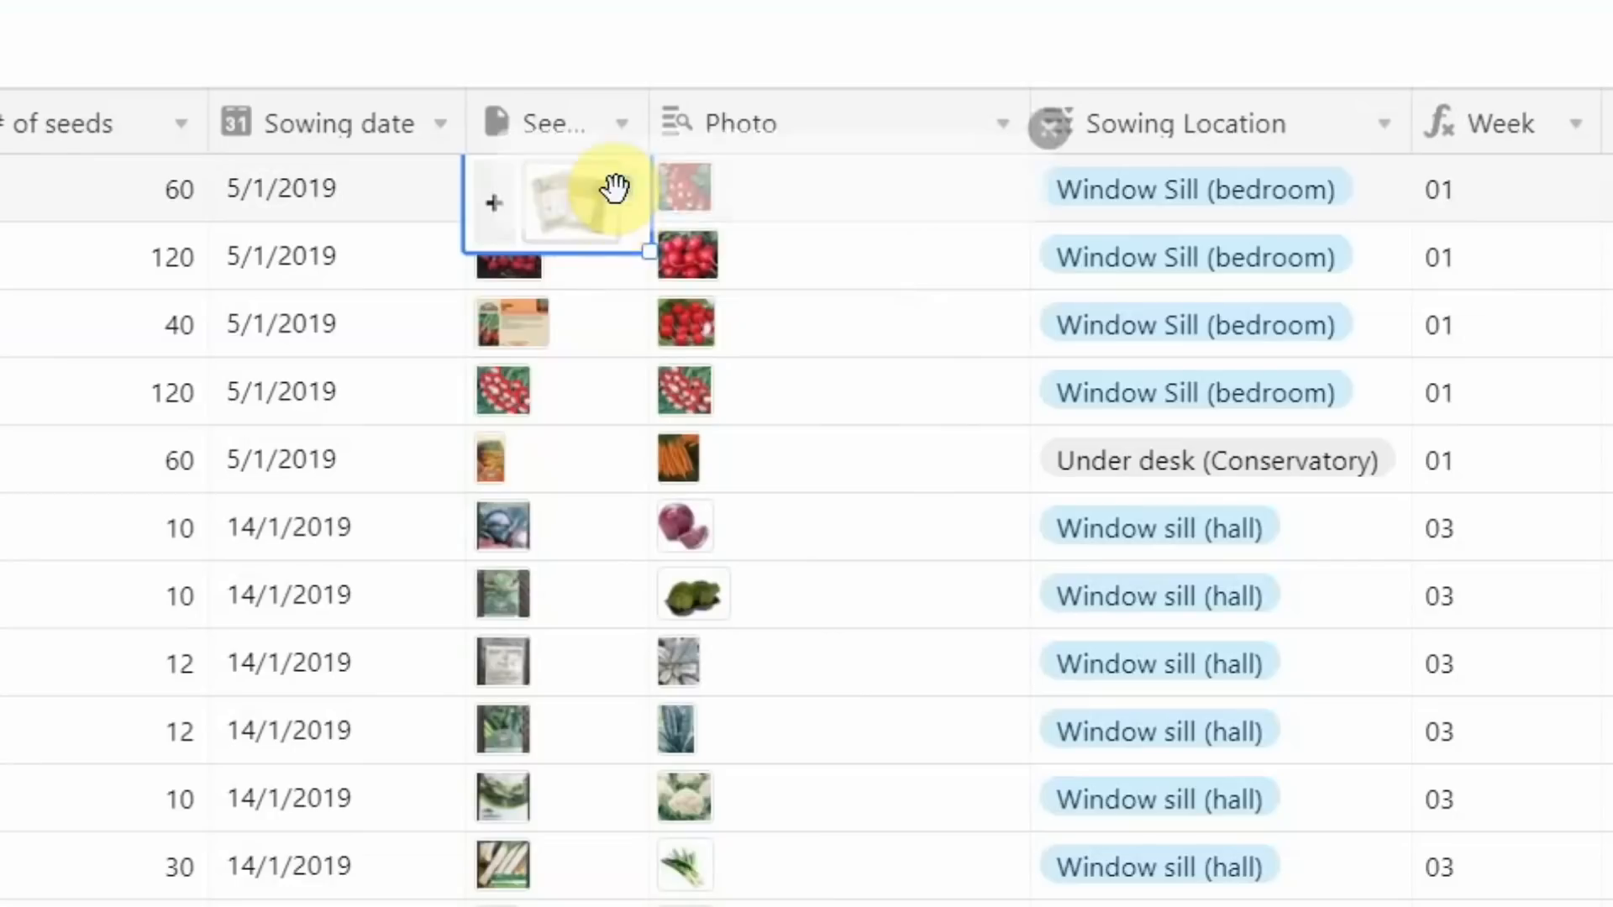
left_click(1085, 184)
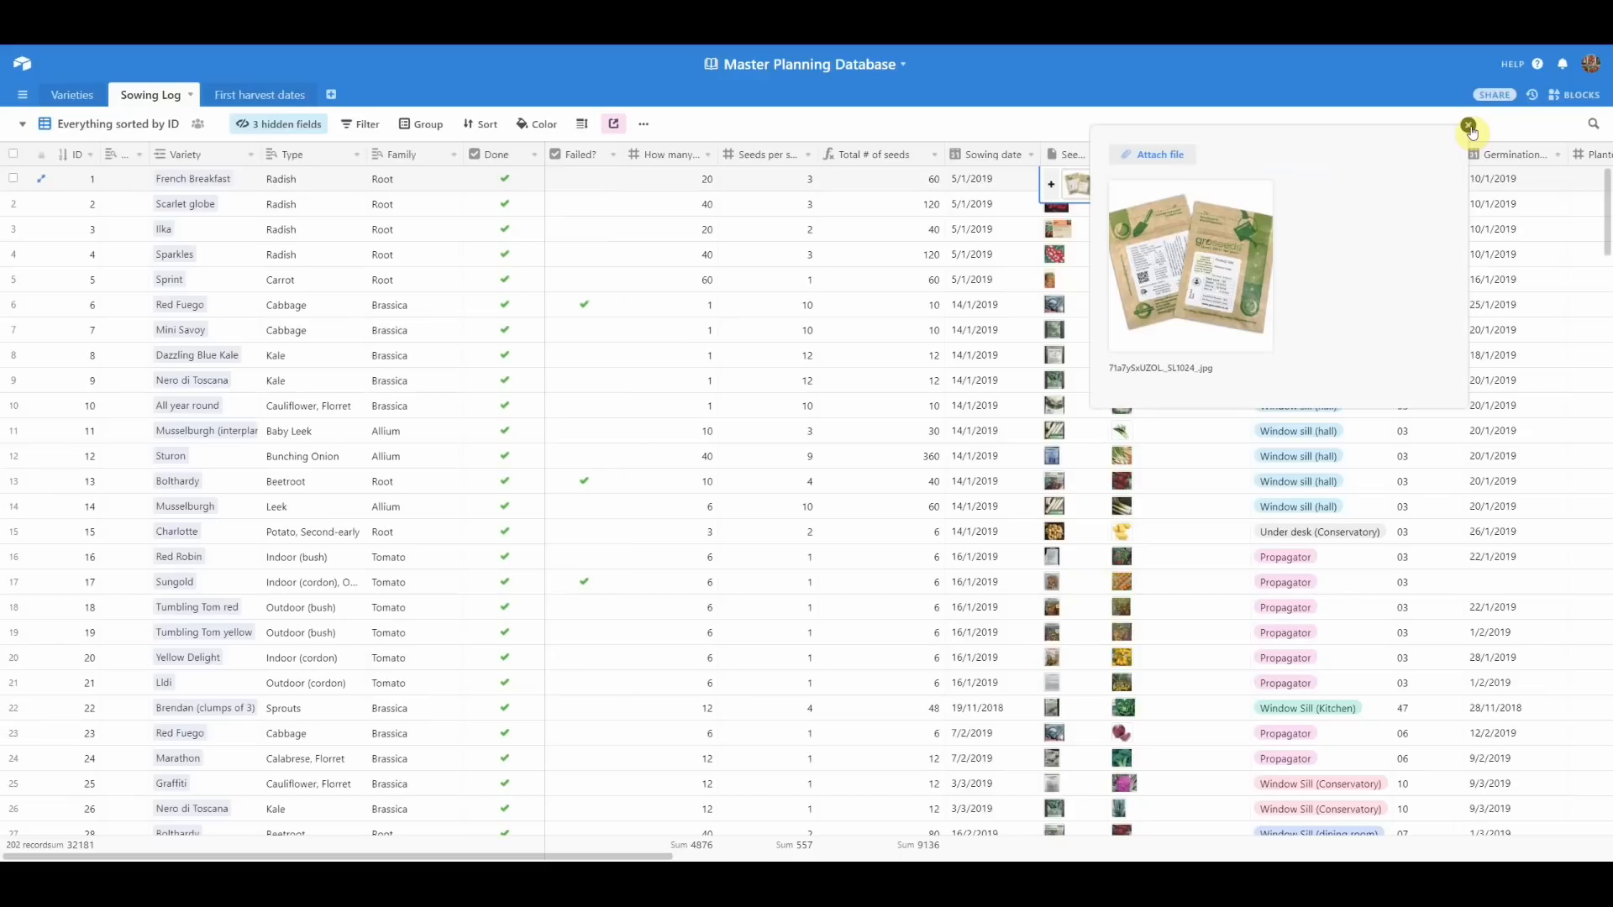
left_click(1602, 48)
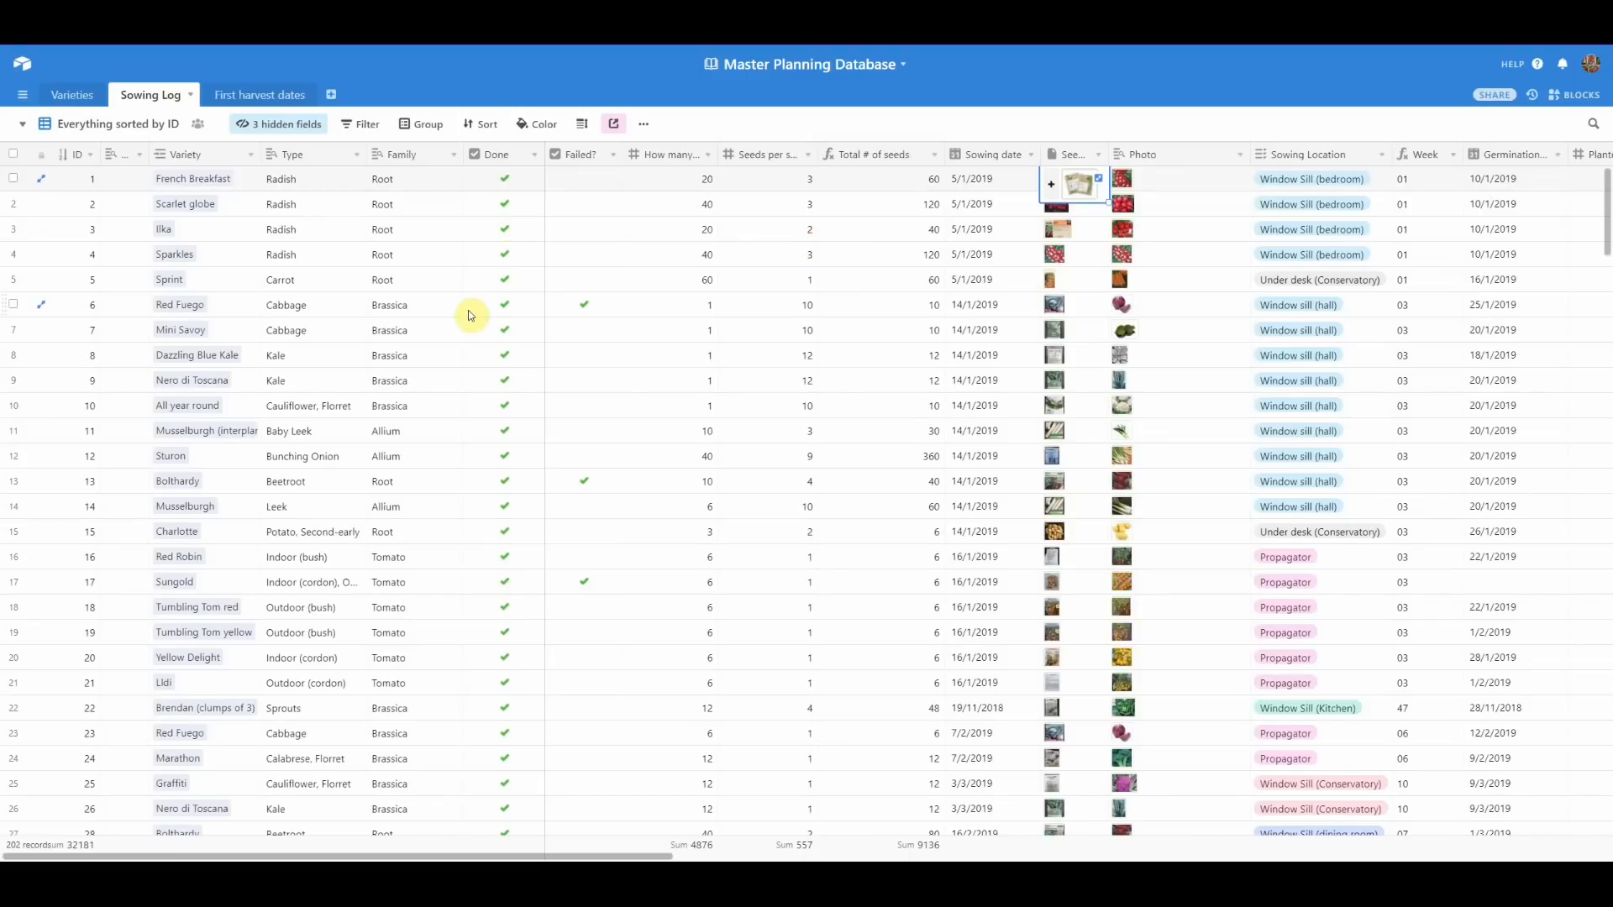
- Review the sowing records and their harvest, rating and notes fields in the Everything sorted by ID view
scroll(470, 315, "down", 5)
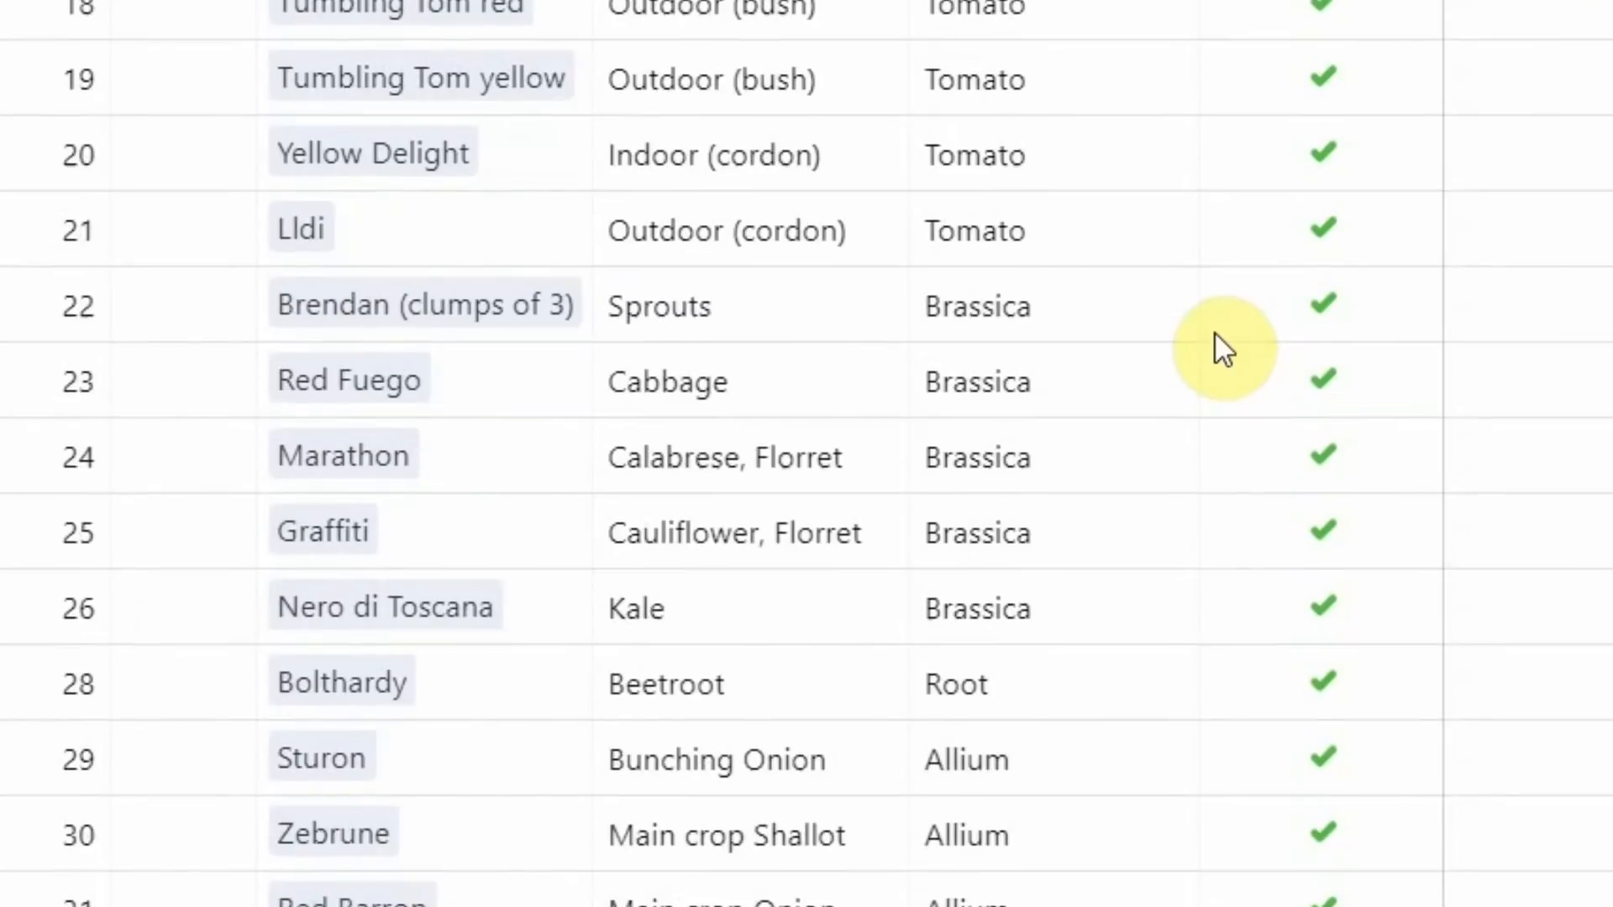
scroll(470, 315, "down", 2)
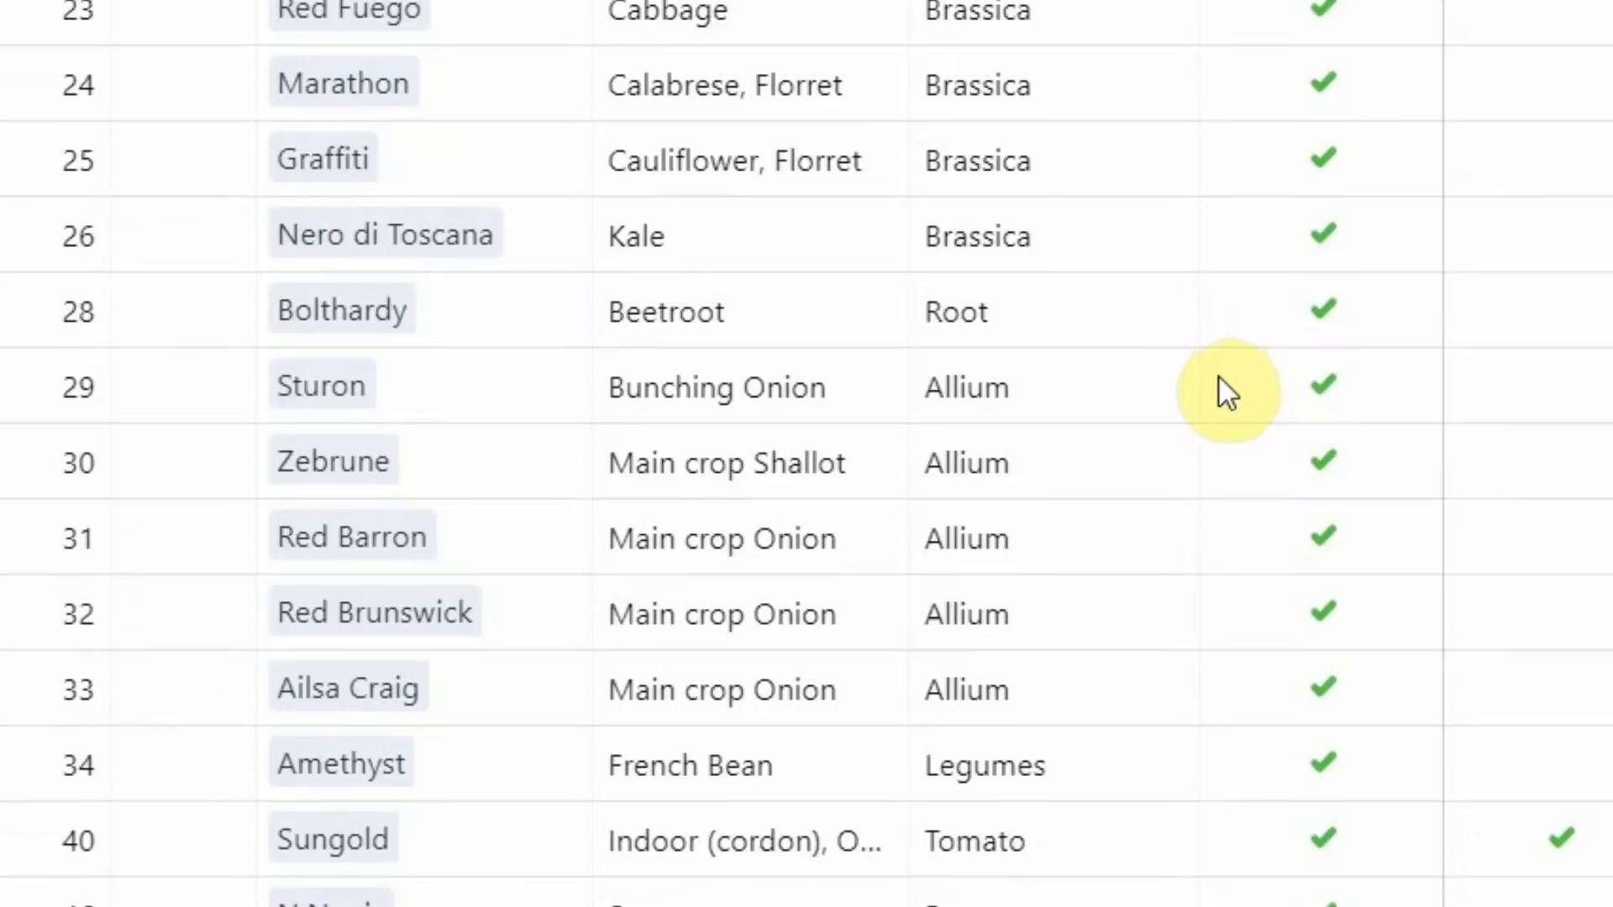
scroll(1210, 542, "down", 1)
scroll(1205, 529, "down", 3)
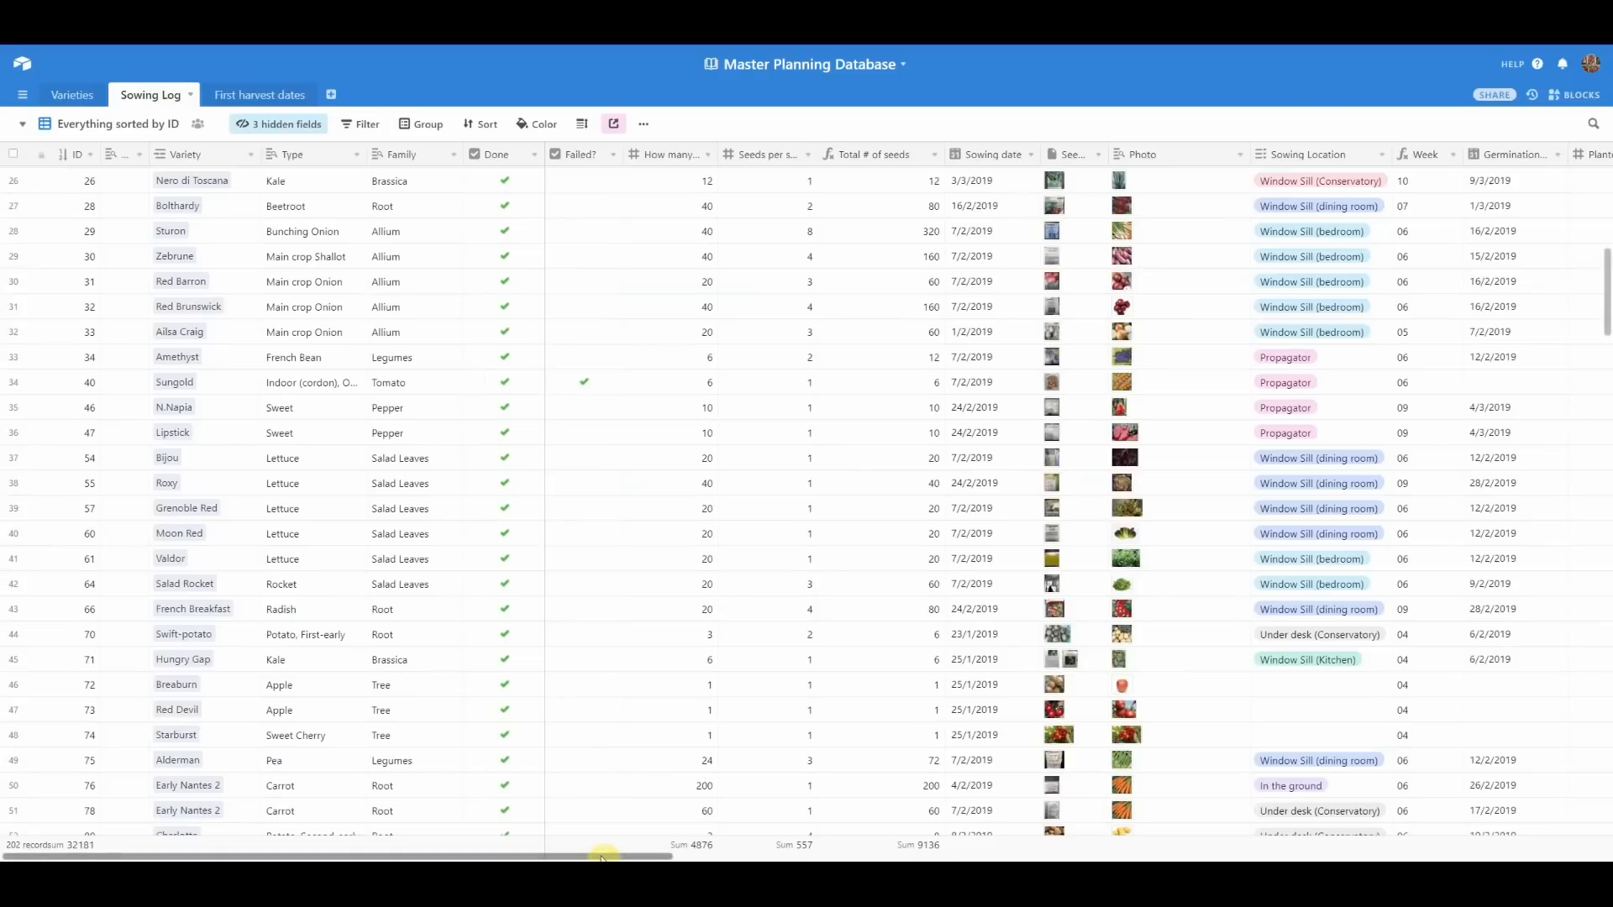
left_click_drag(630, 850, 1486, 853)
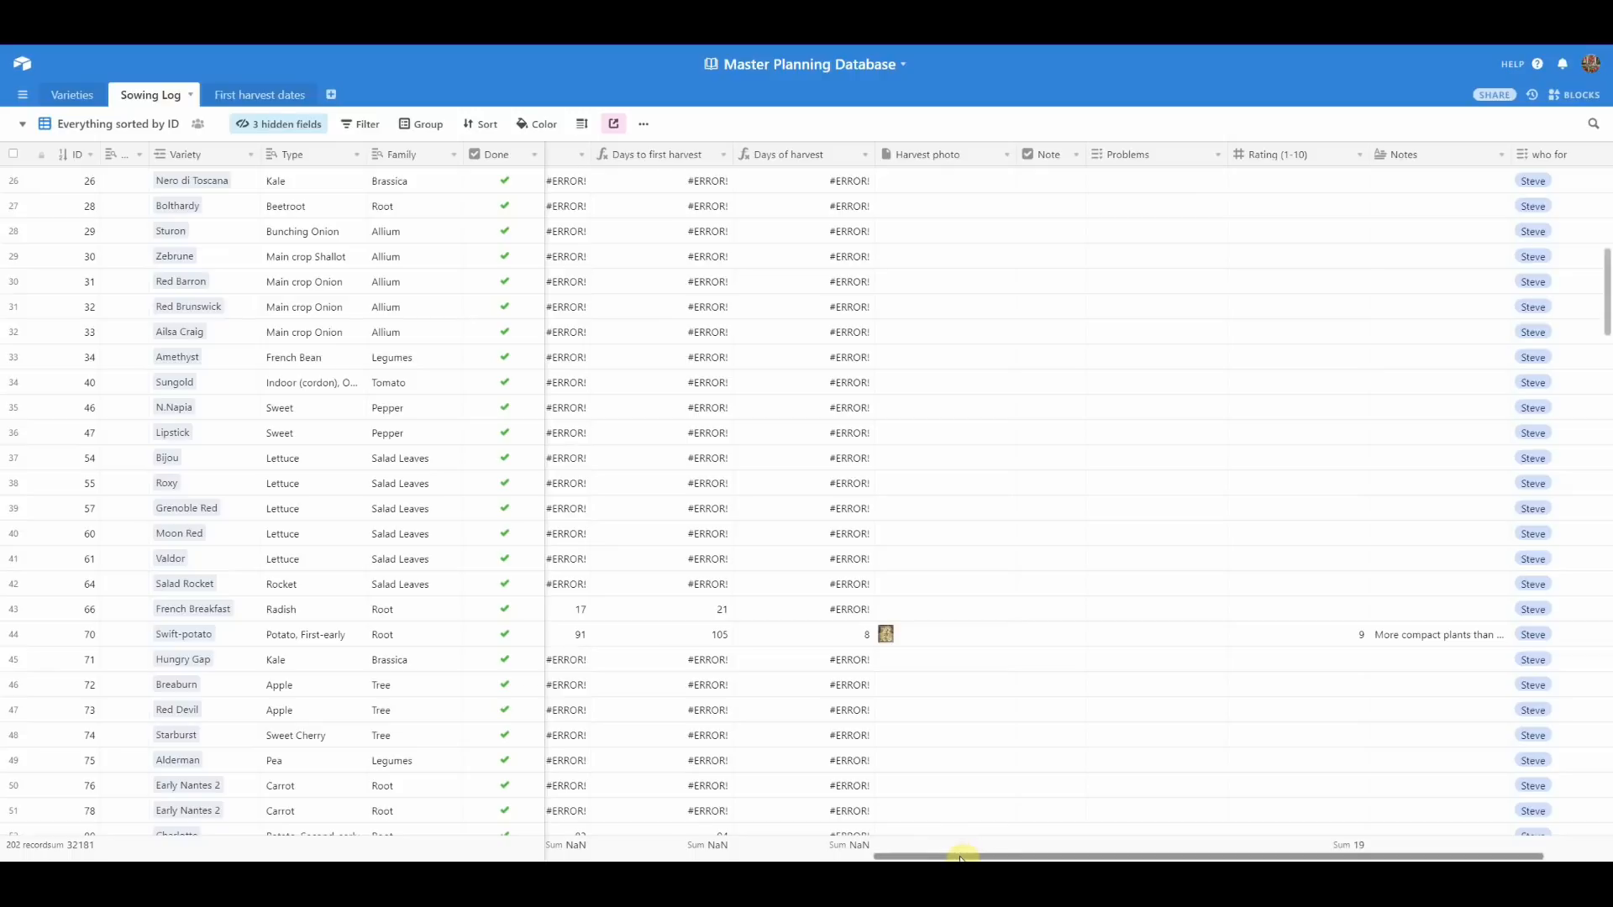
left_click_drag(961, 855, 47, 859)
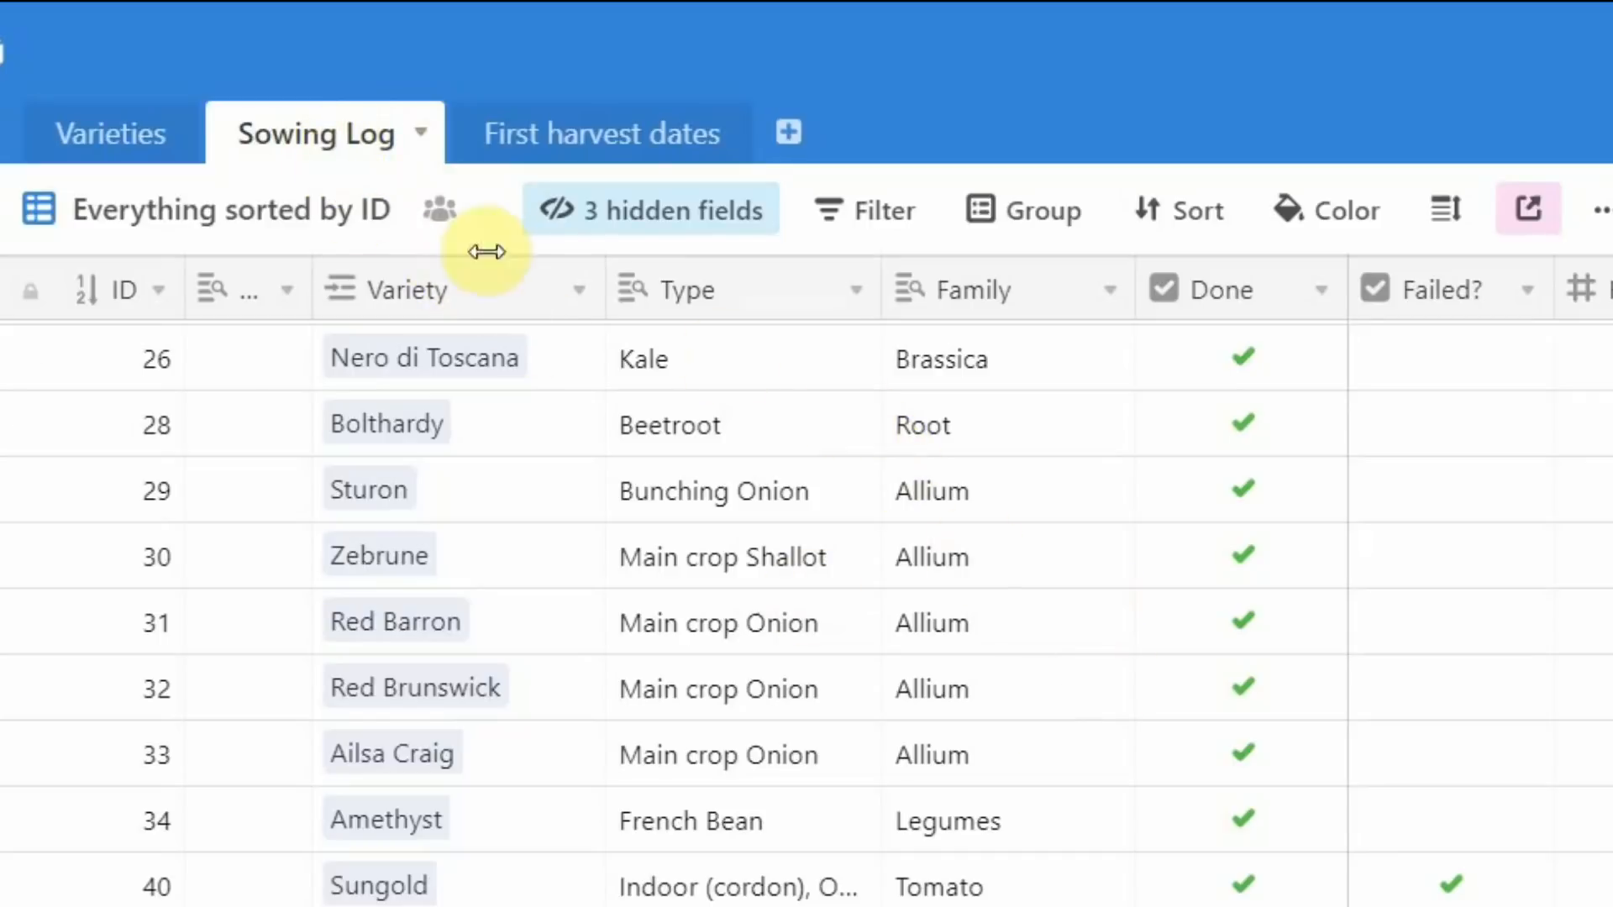
- Switch the Sowing Log to the Not sown yet view and browse its sowing cards
left_click(223, 227)
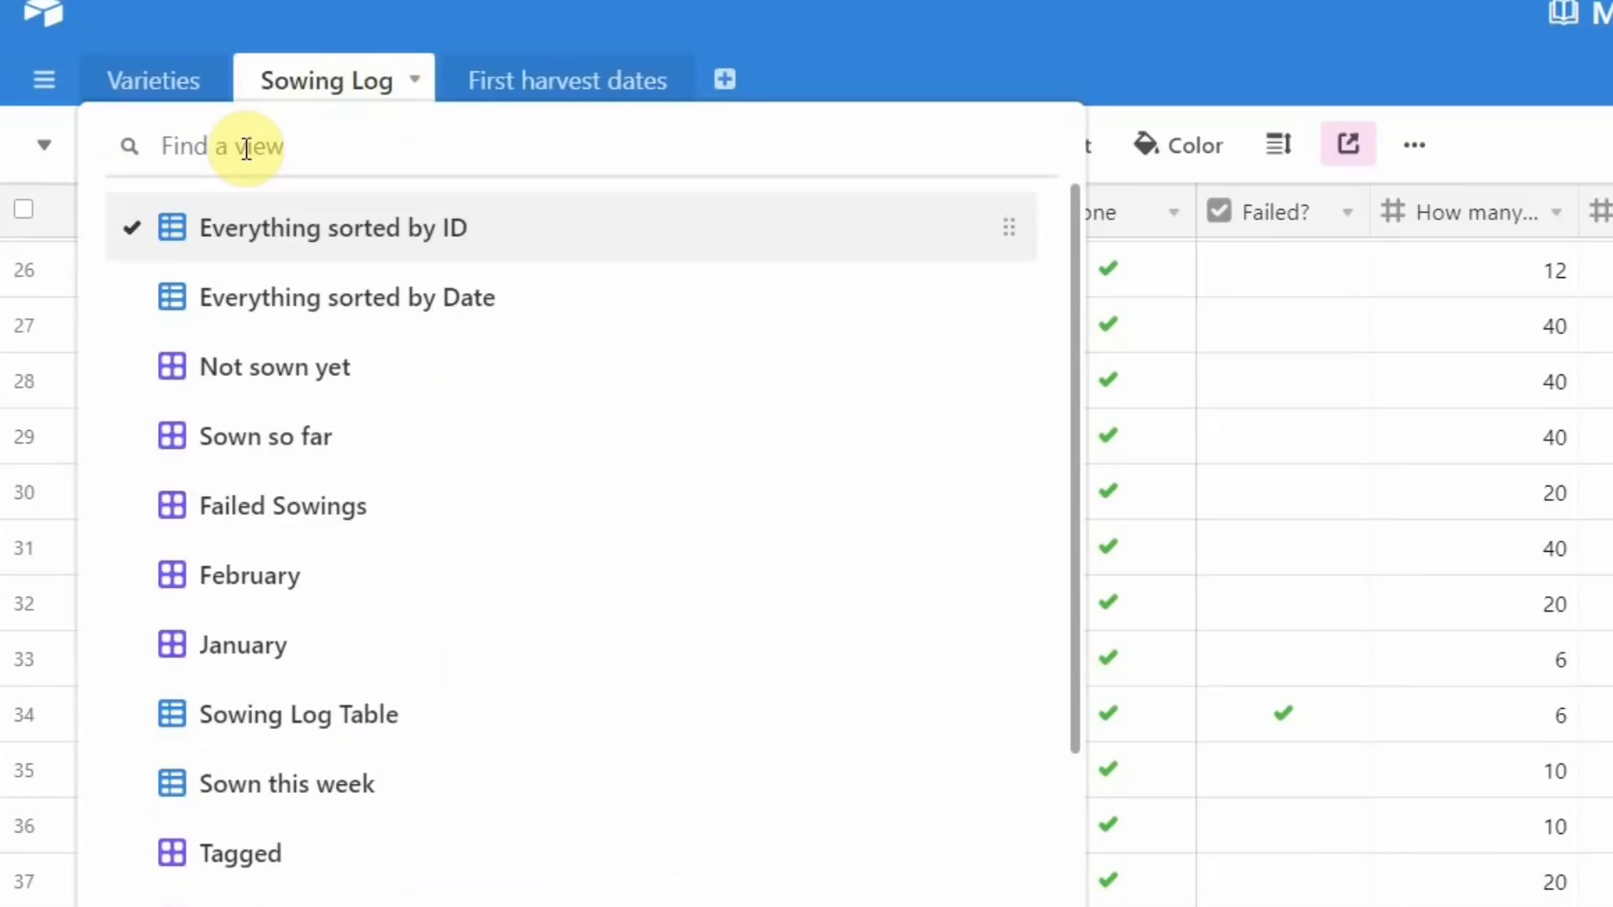
left_click(271, 374)
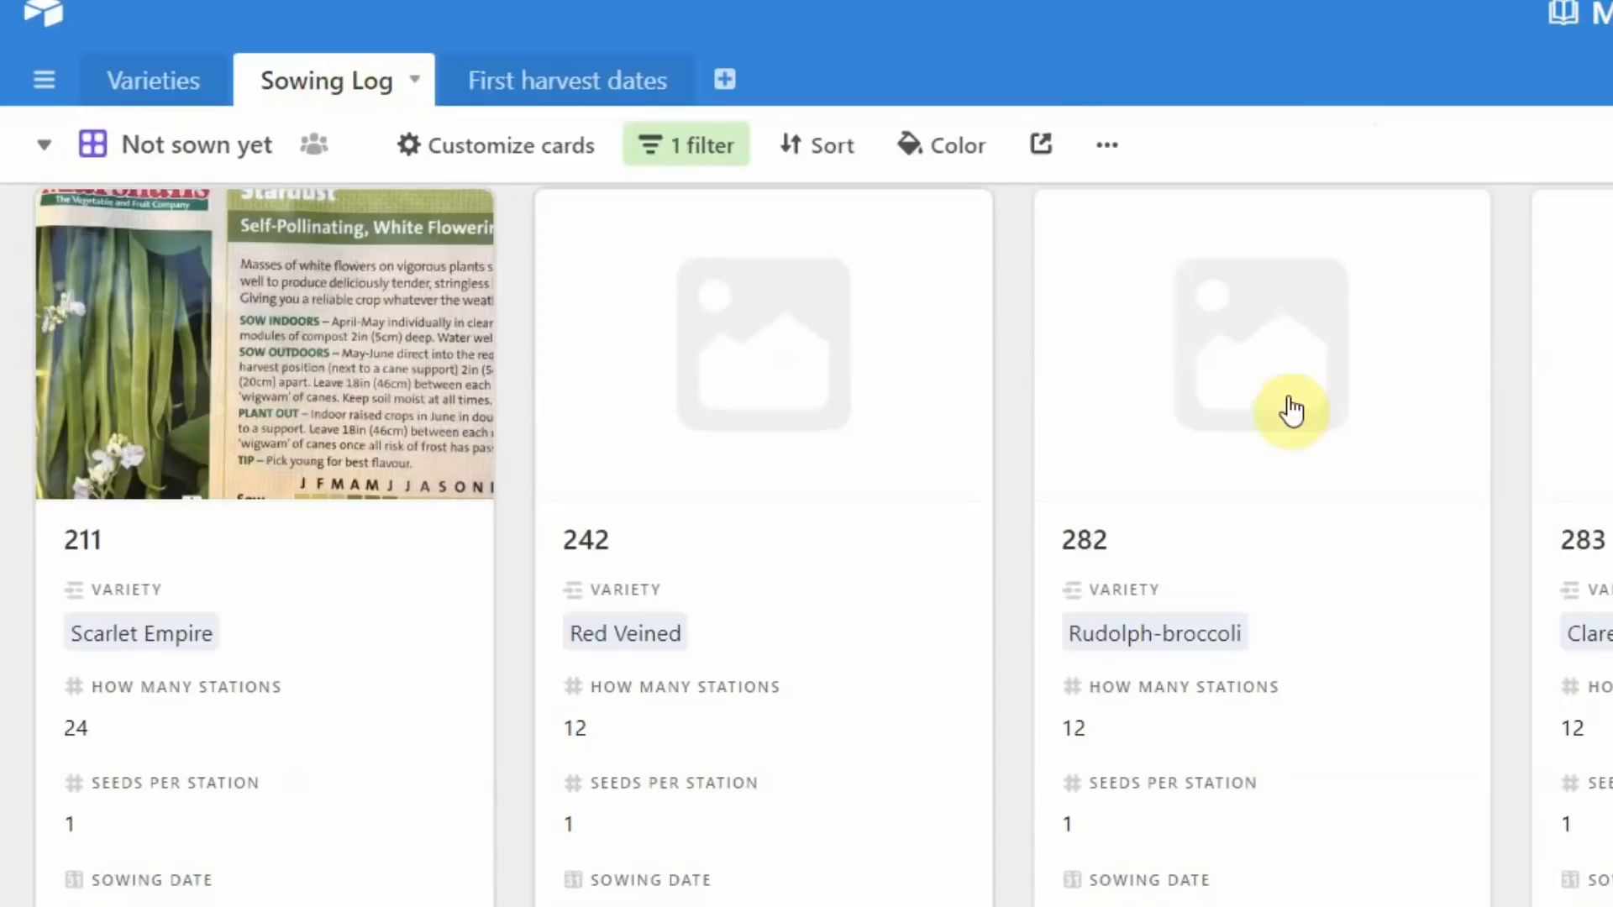
scroll(822, 542, "down", 10)
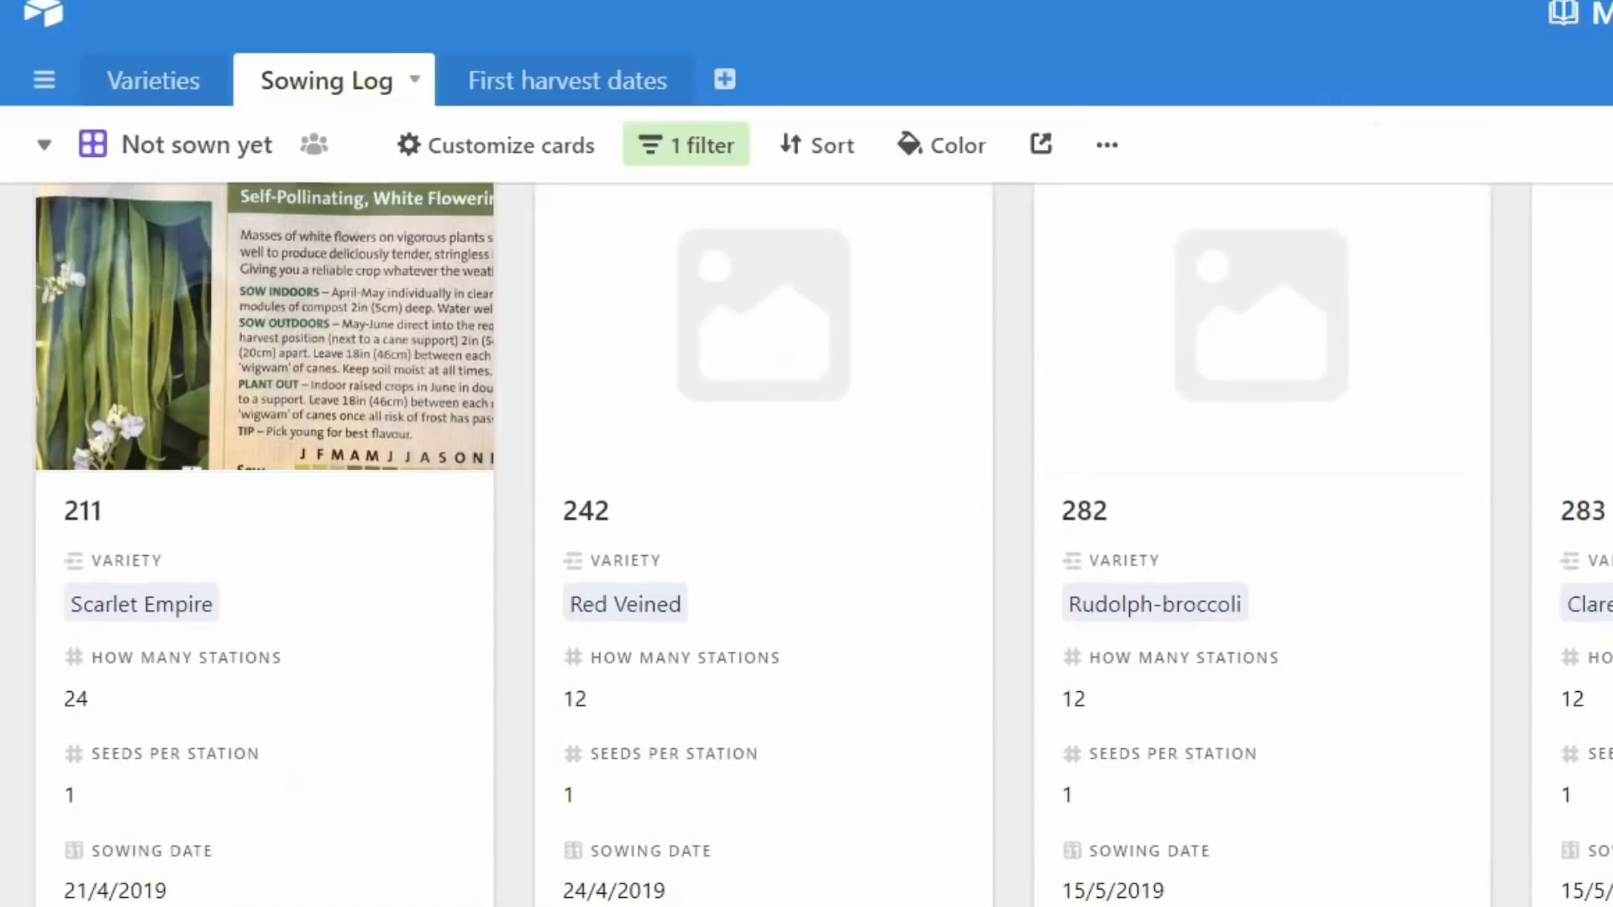
scroll(823, 542, "down", 2)
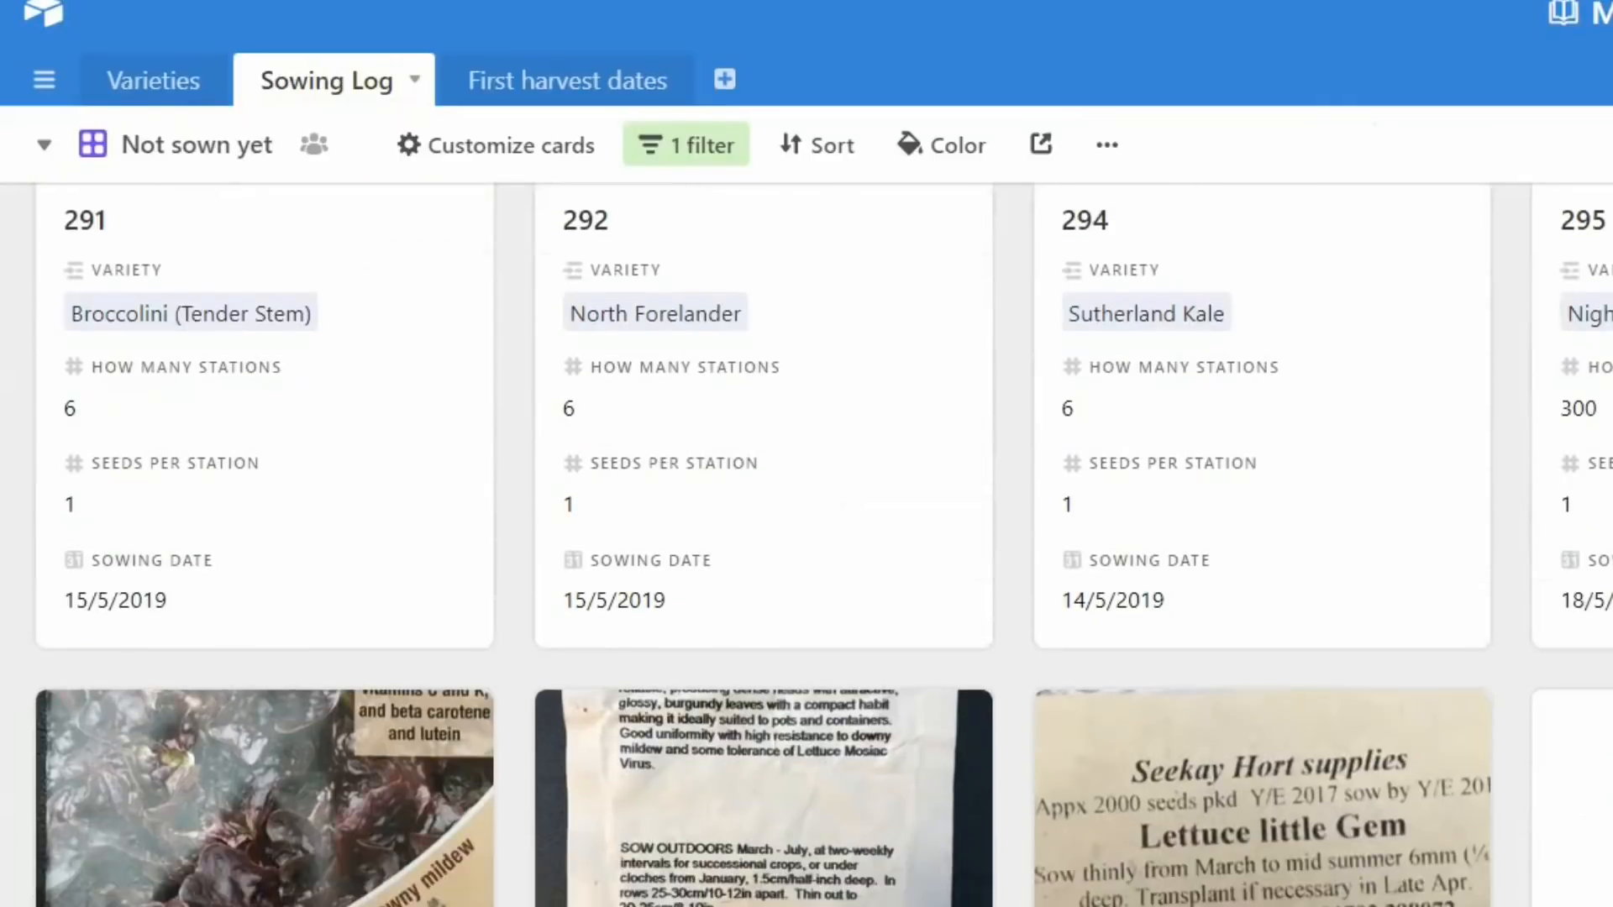
scroll(823, 542, "up", 6)
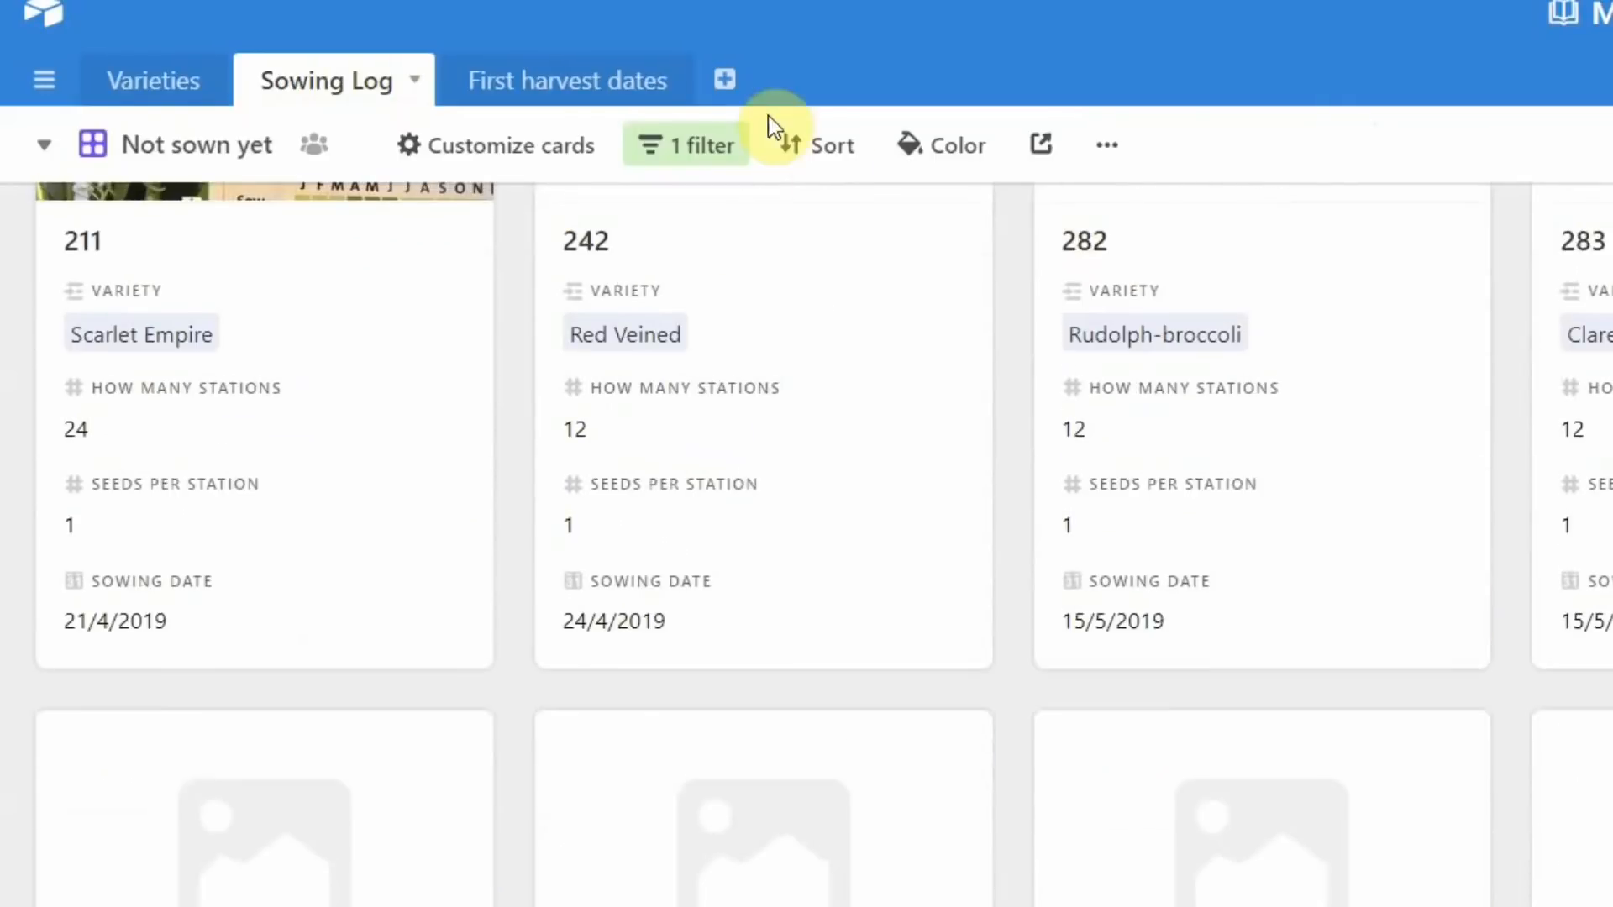
- Show the Failed Sowings view of the Sowing Log, followed by the February view
left_click(211, 145)
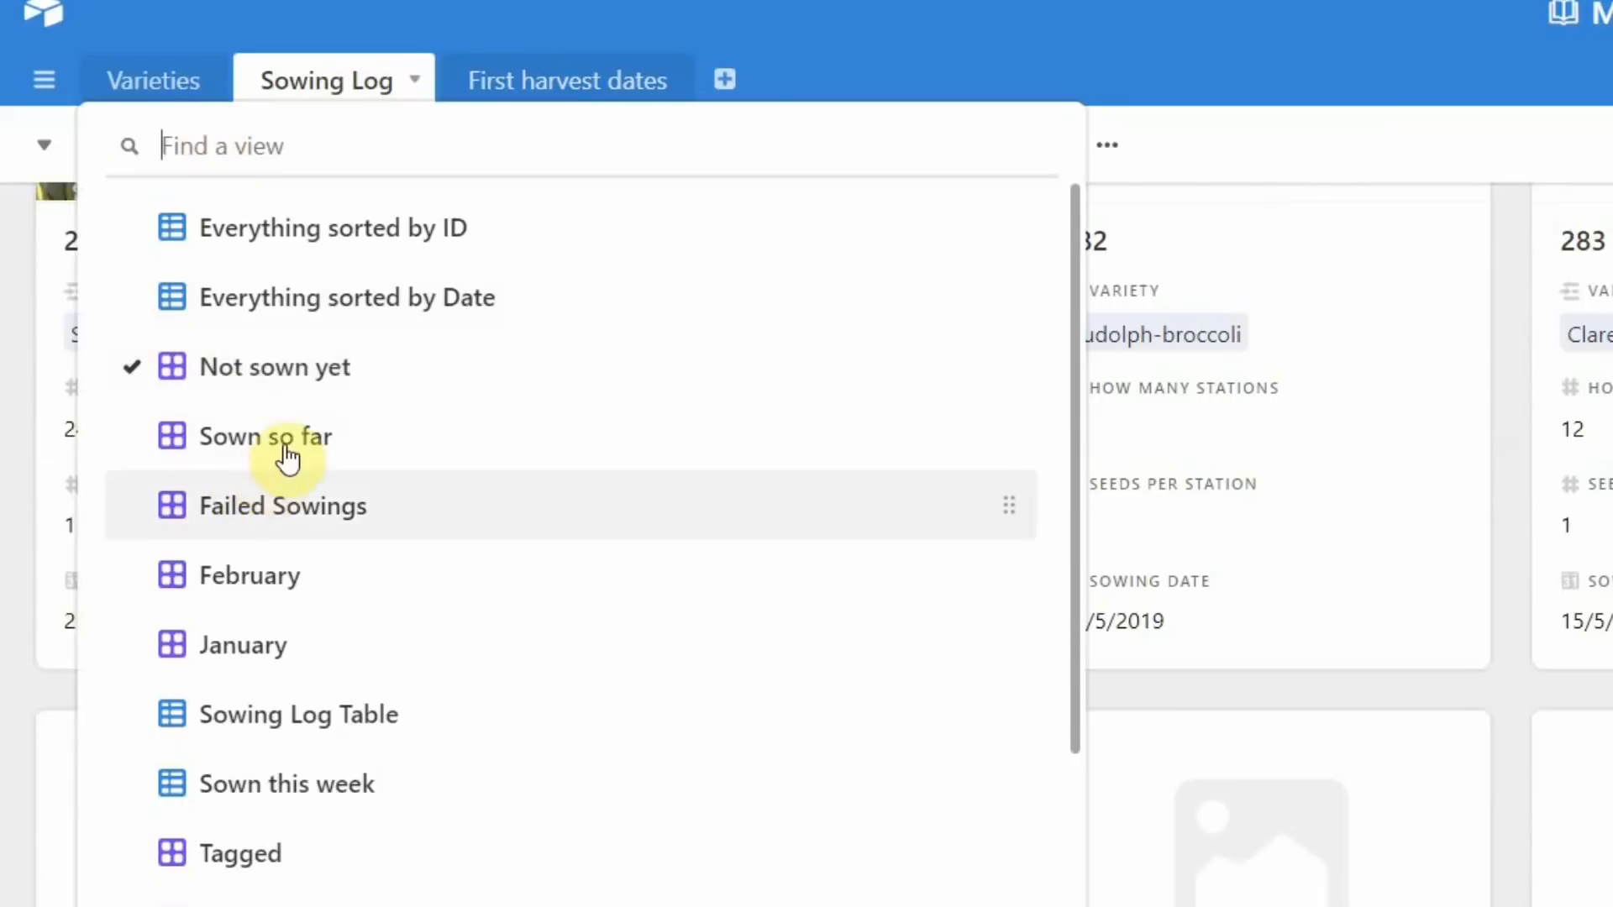
left_click(239, 519)
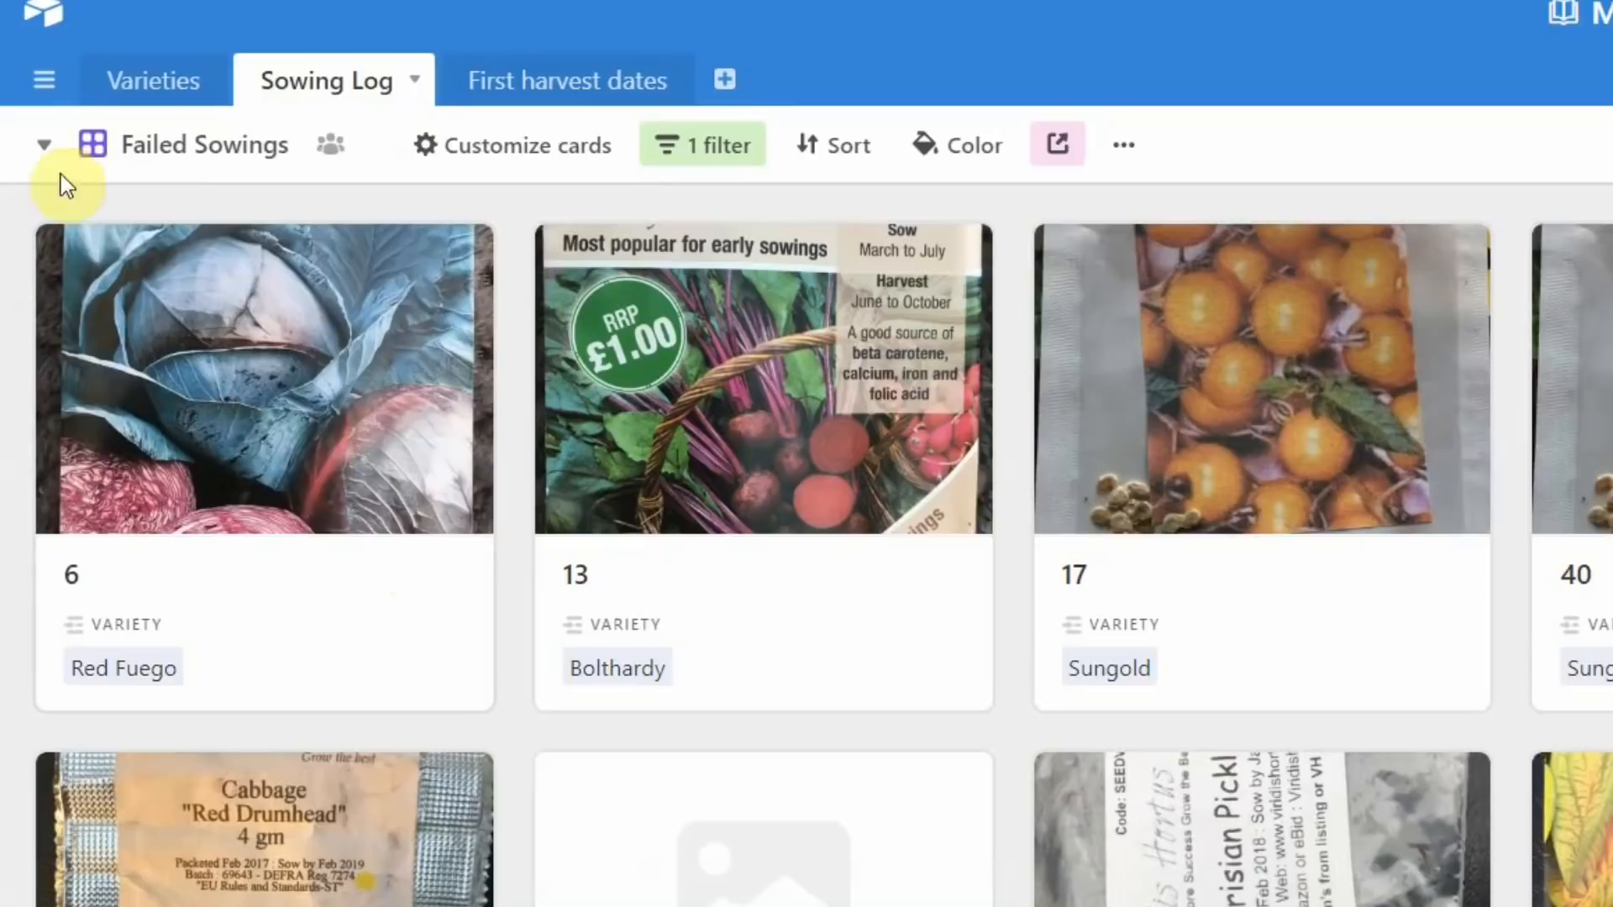
left_click(168, 146)
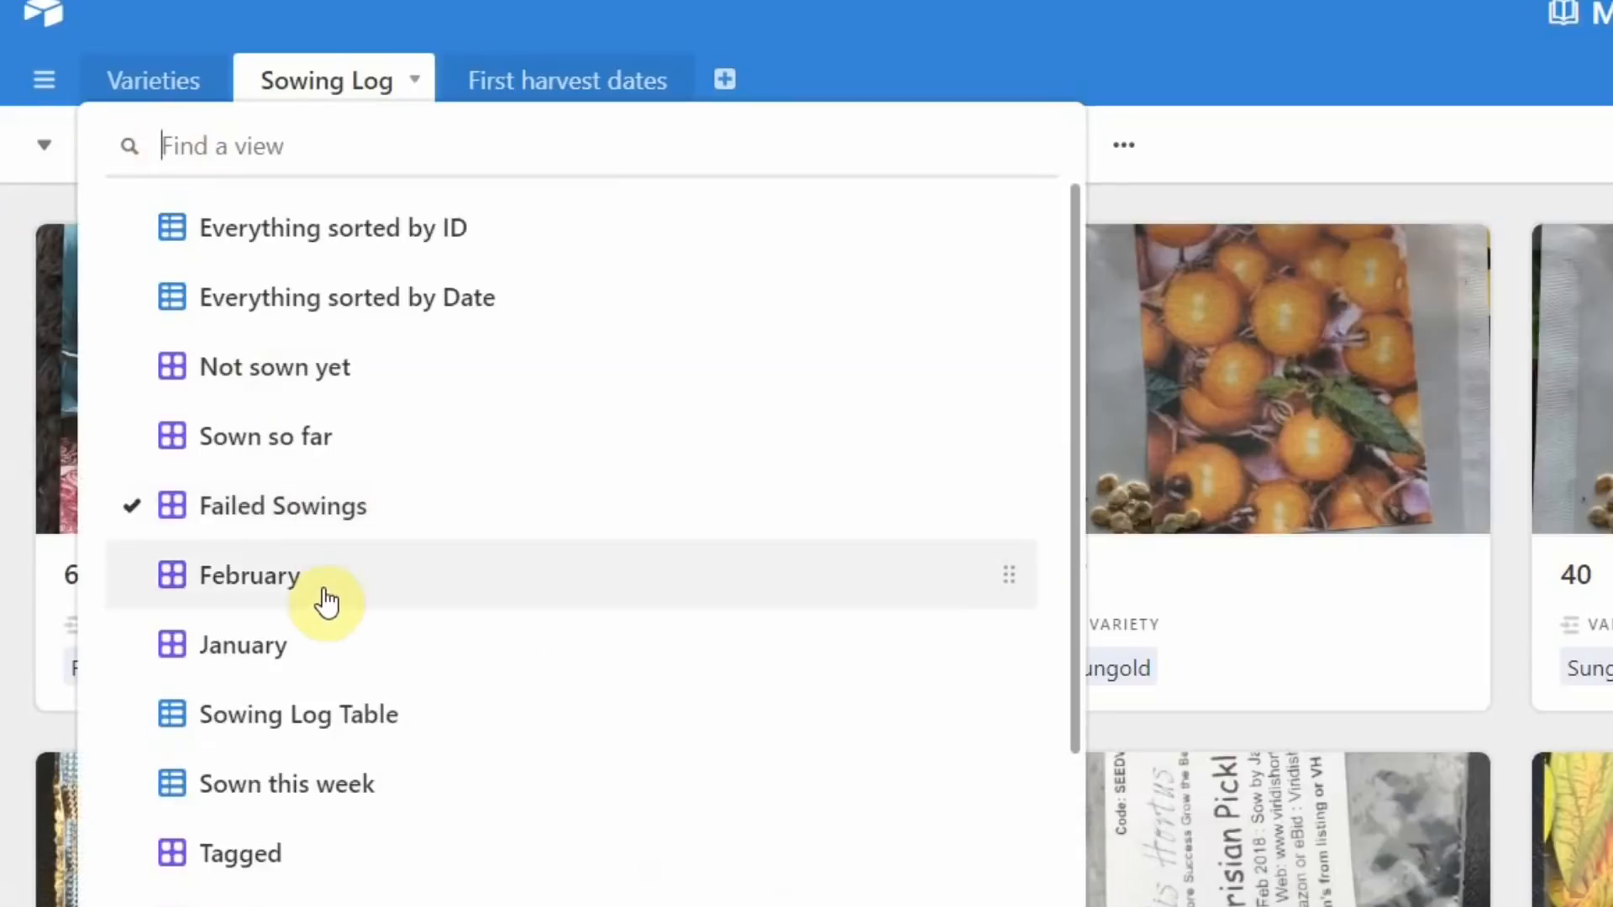
left_click(241, 578)
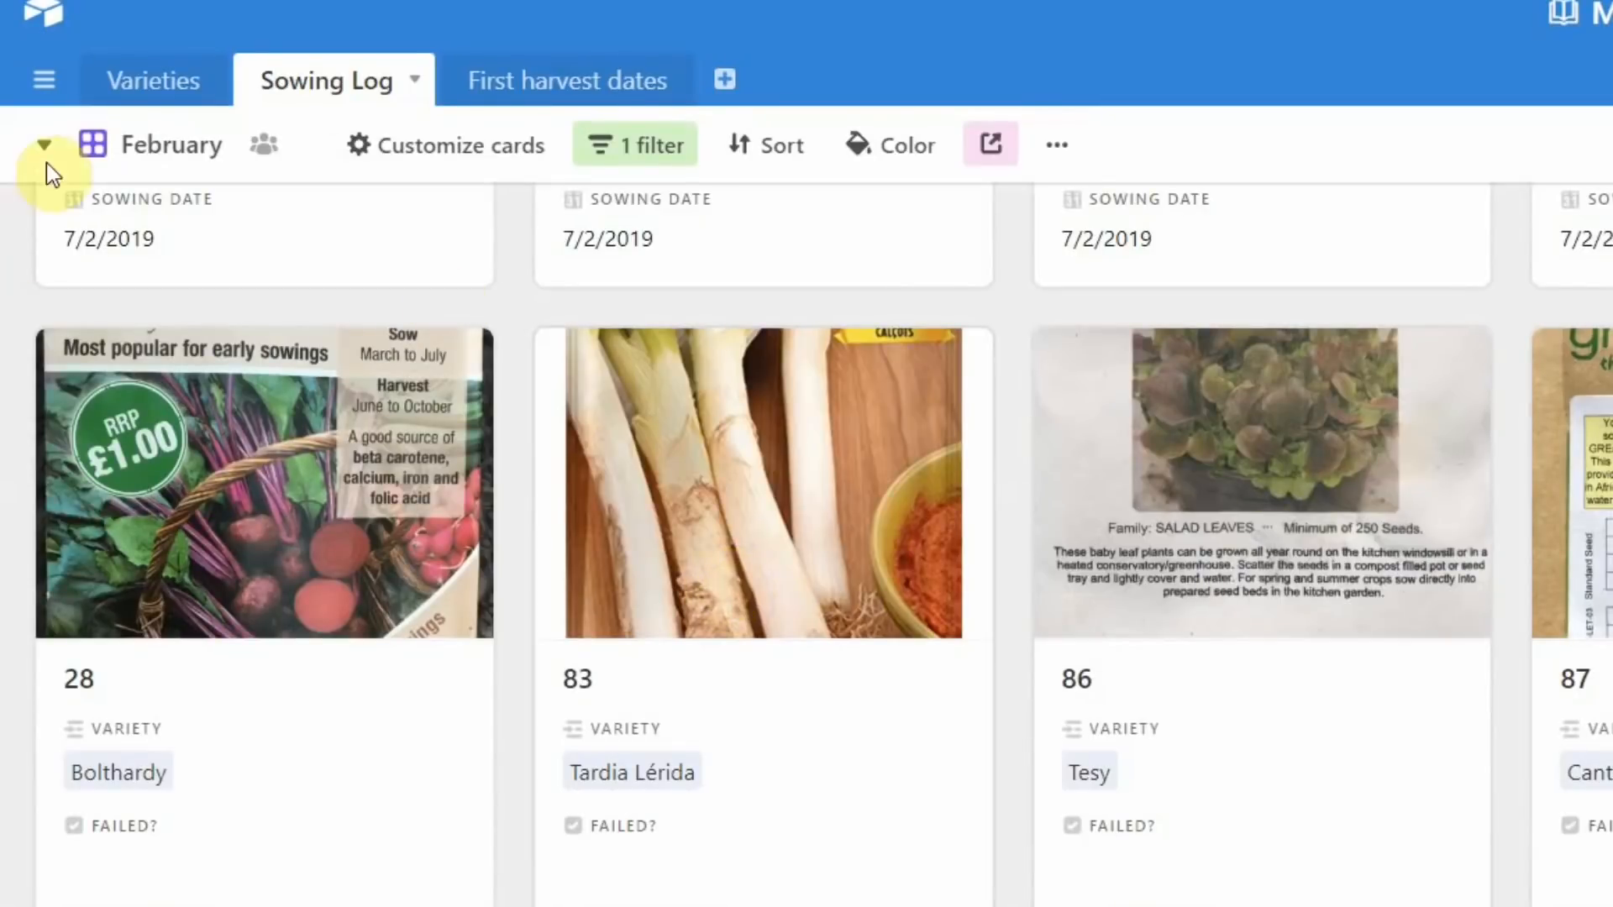
- Switch the Sowing Log to the May view and look through its sorted sowing cards
left_click(172, 153)
scroll(342, 630, "down", 5)
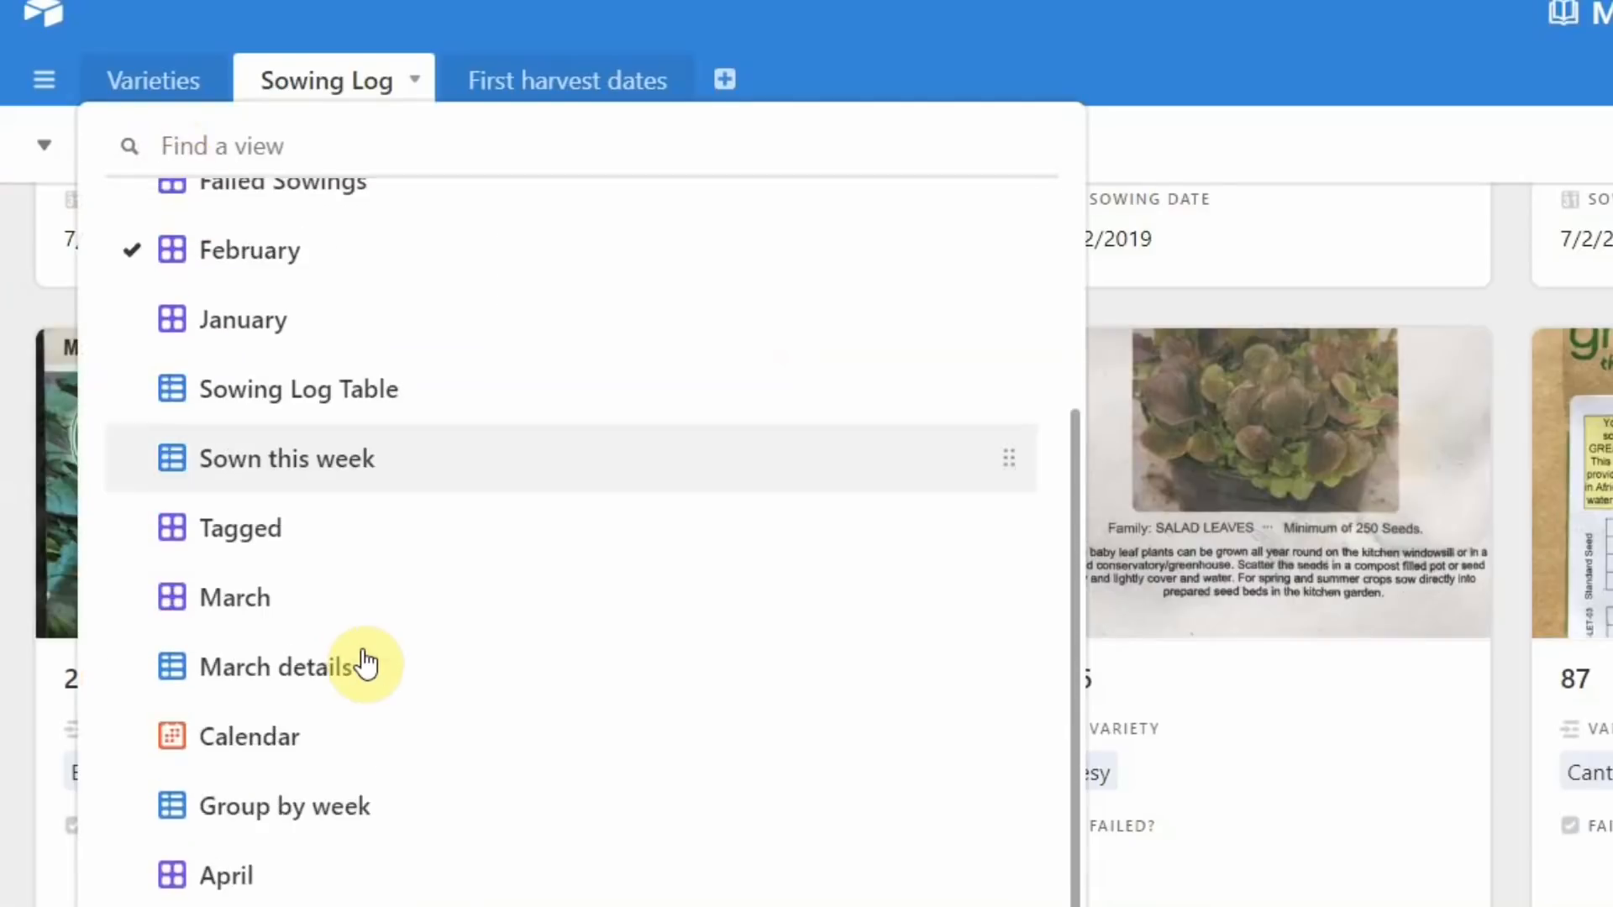
left_click(420, 904)
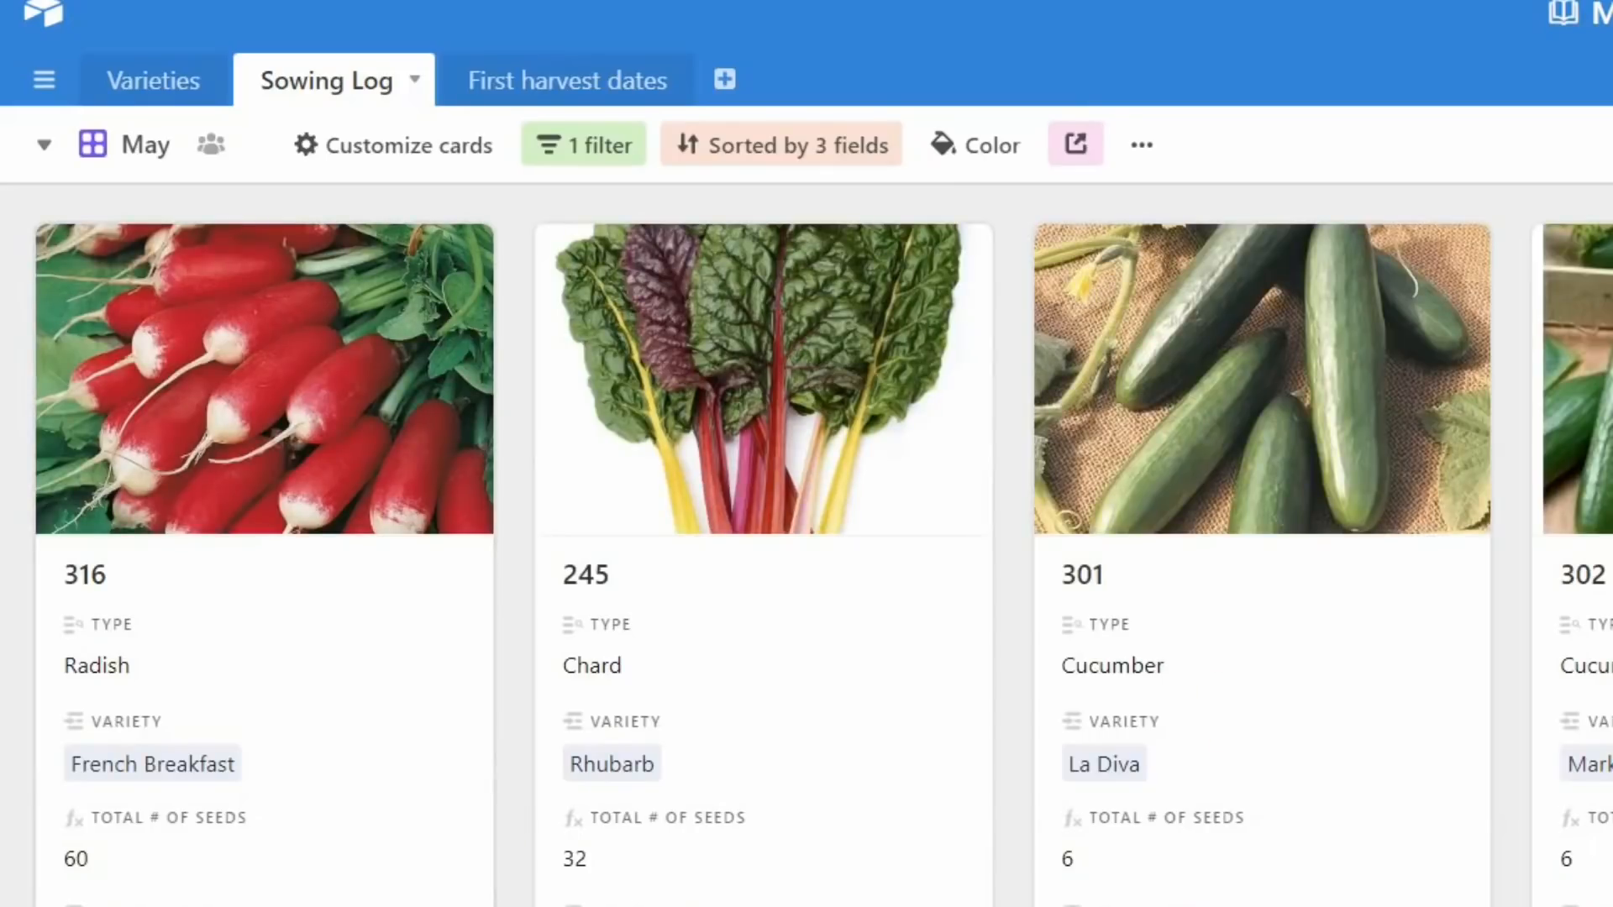
scroll(488, 824, "down", 8)
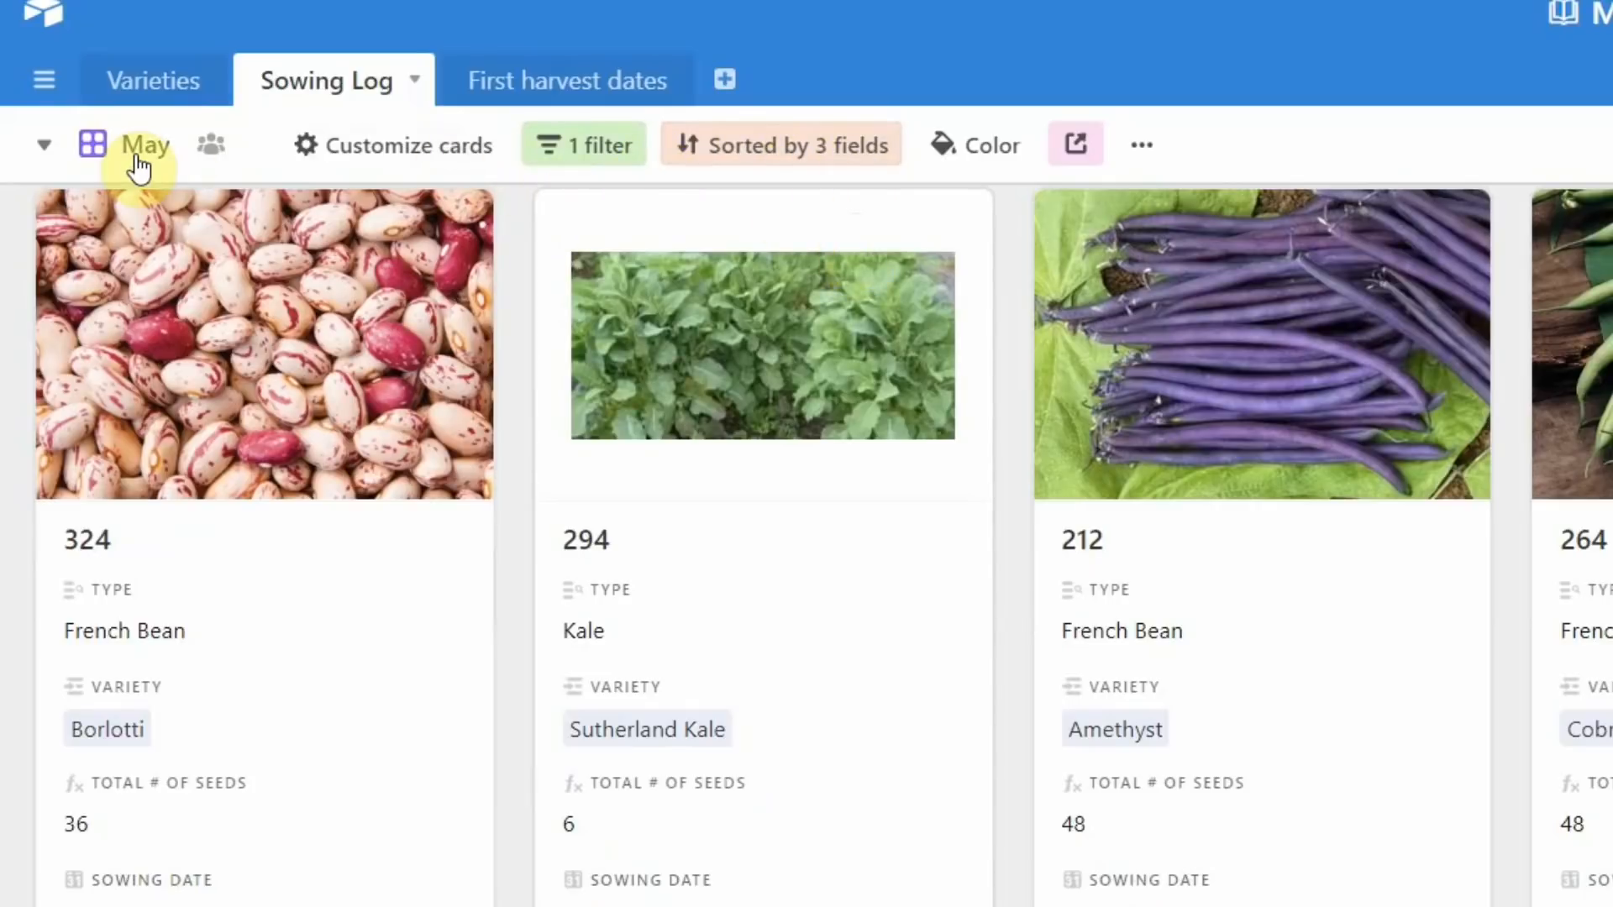
- Open the First harvest dates table and examine the locations and first harvest dates on the Gallery cards
left_click(538, 93)
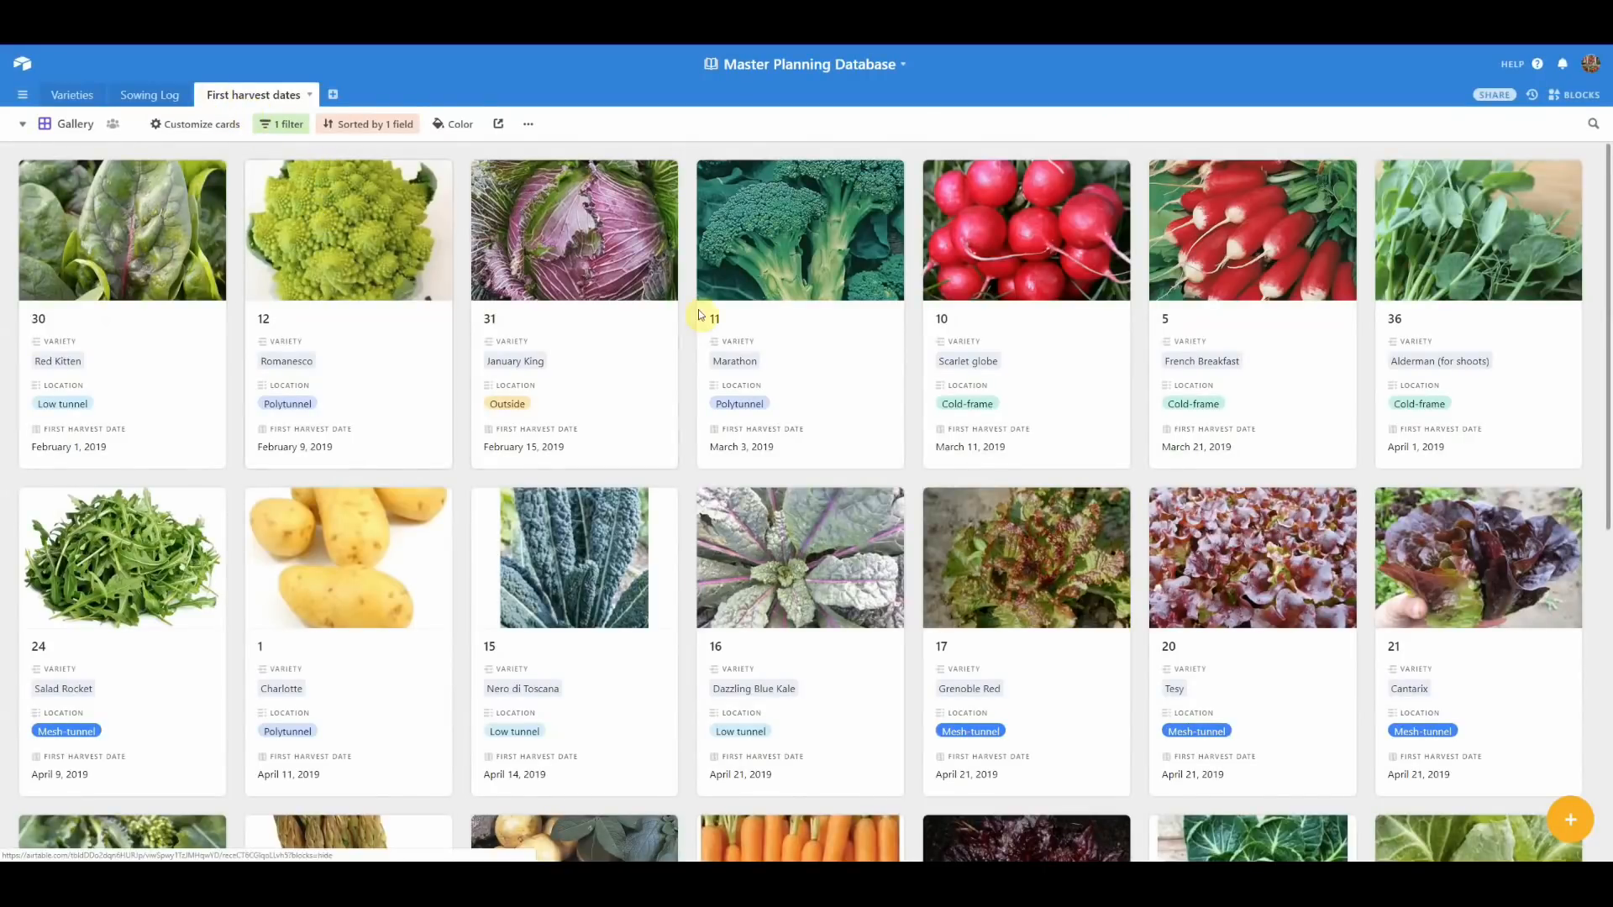
scroll(721, 309, "down", 2)
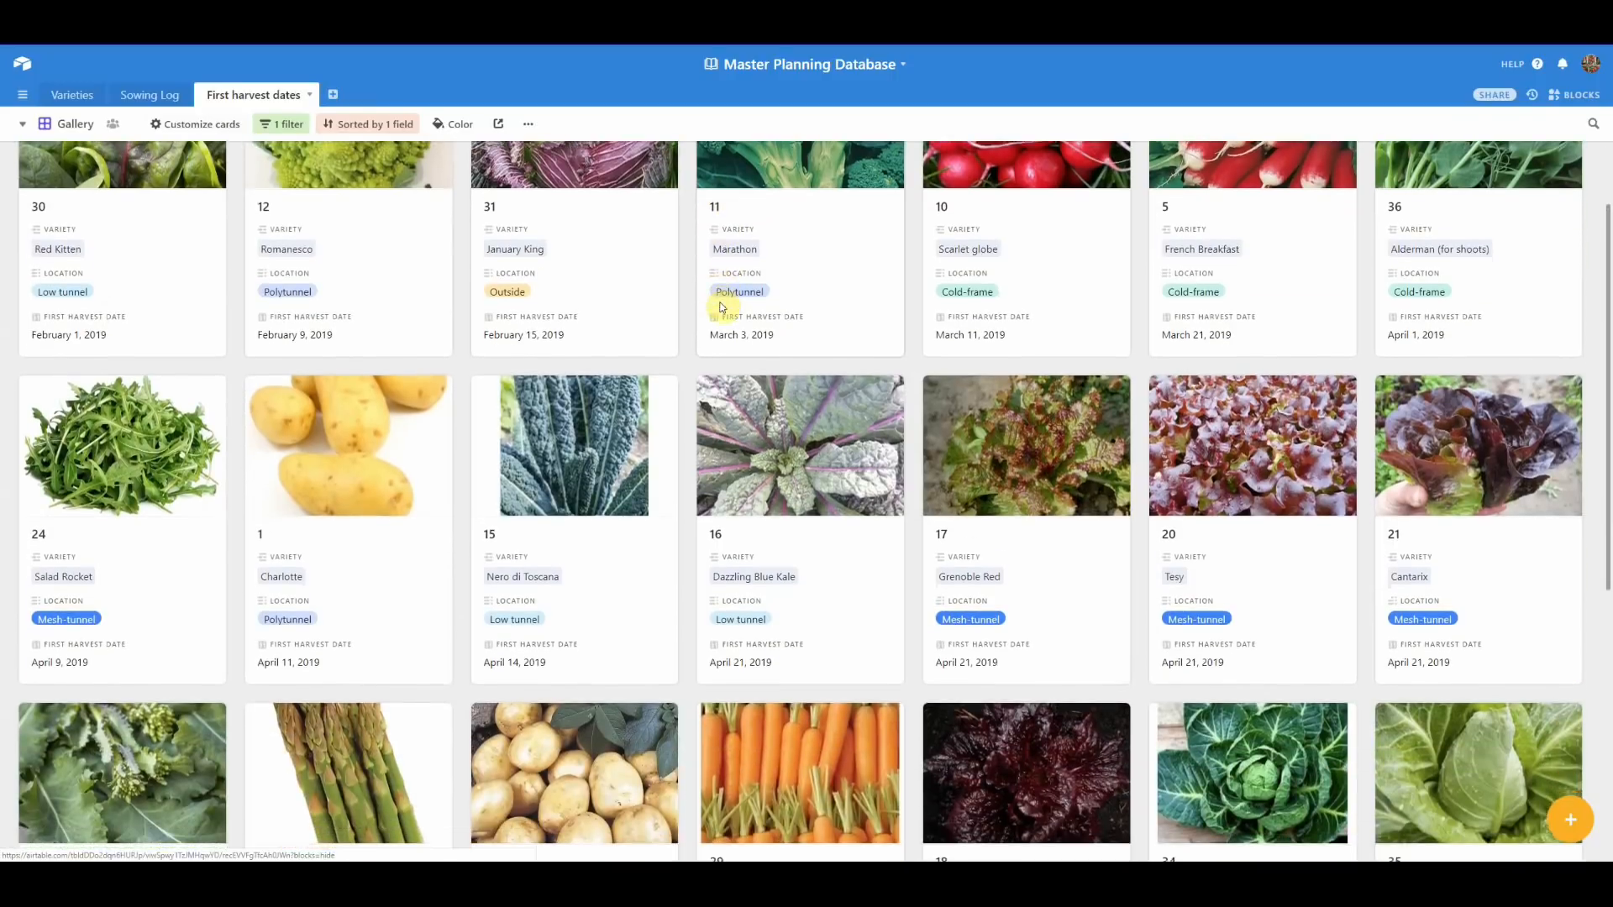
scroll(723, 308, "up", 2)
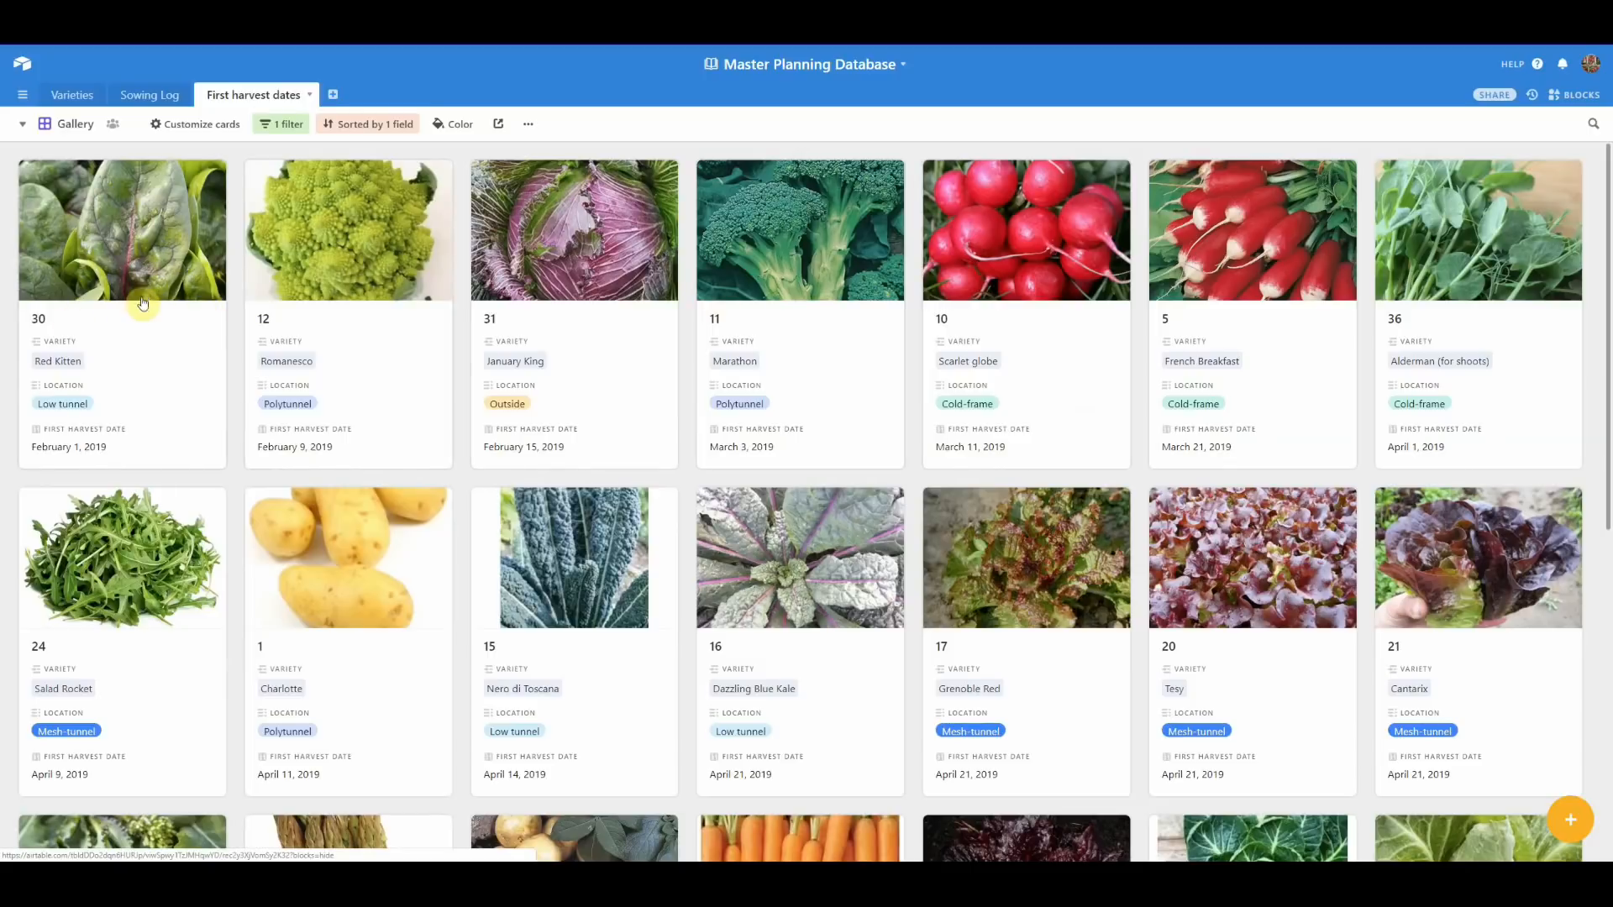
scroll(273, 349, "down", 2)
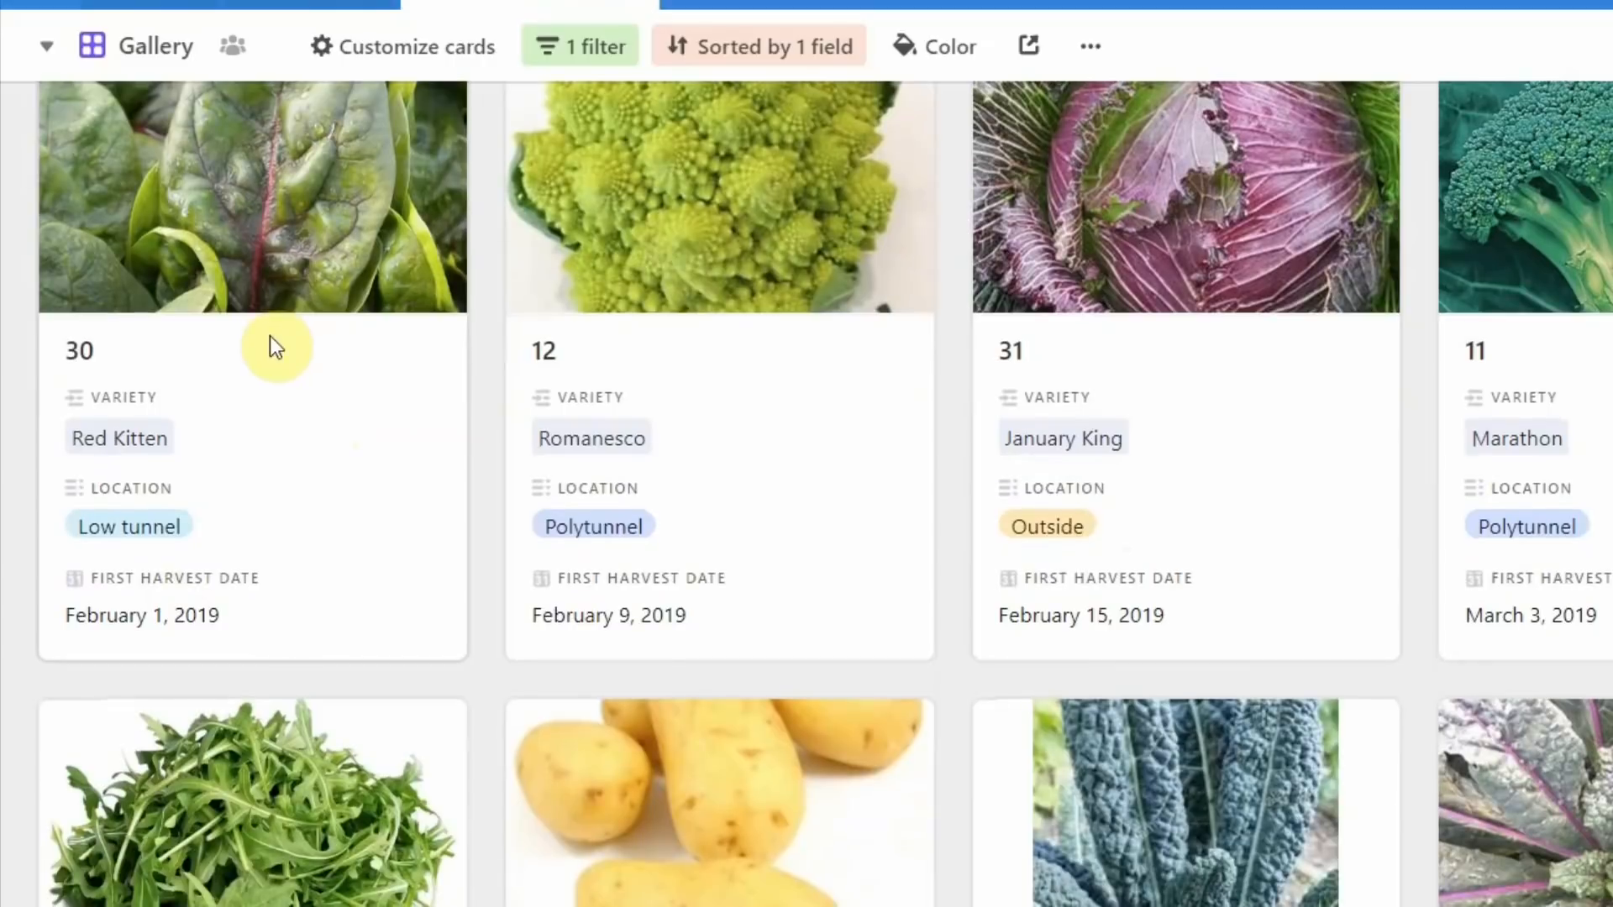
scroll(270, 345, "up", 2)
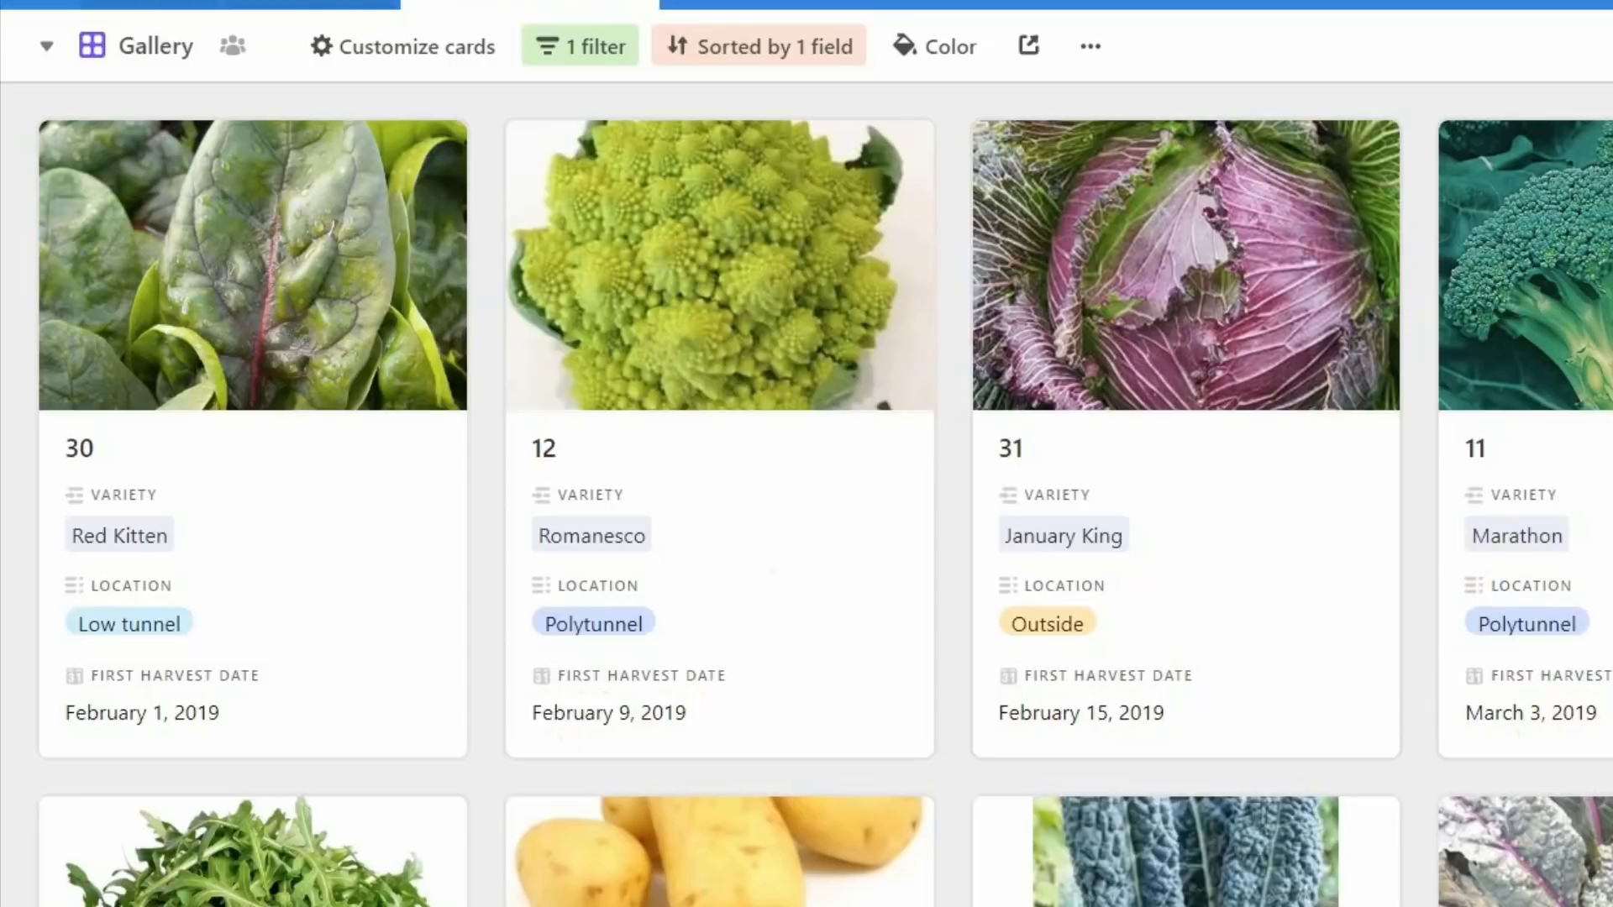
scroll(806, 504, "down", 2)
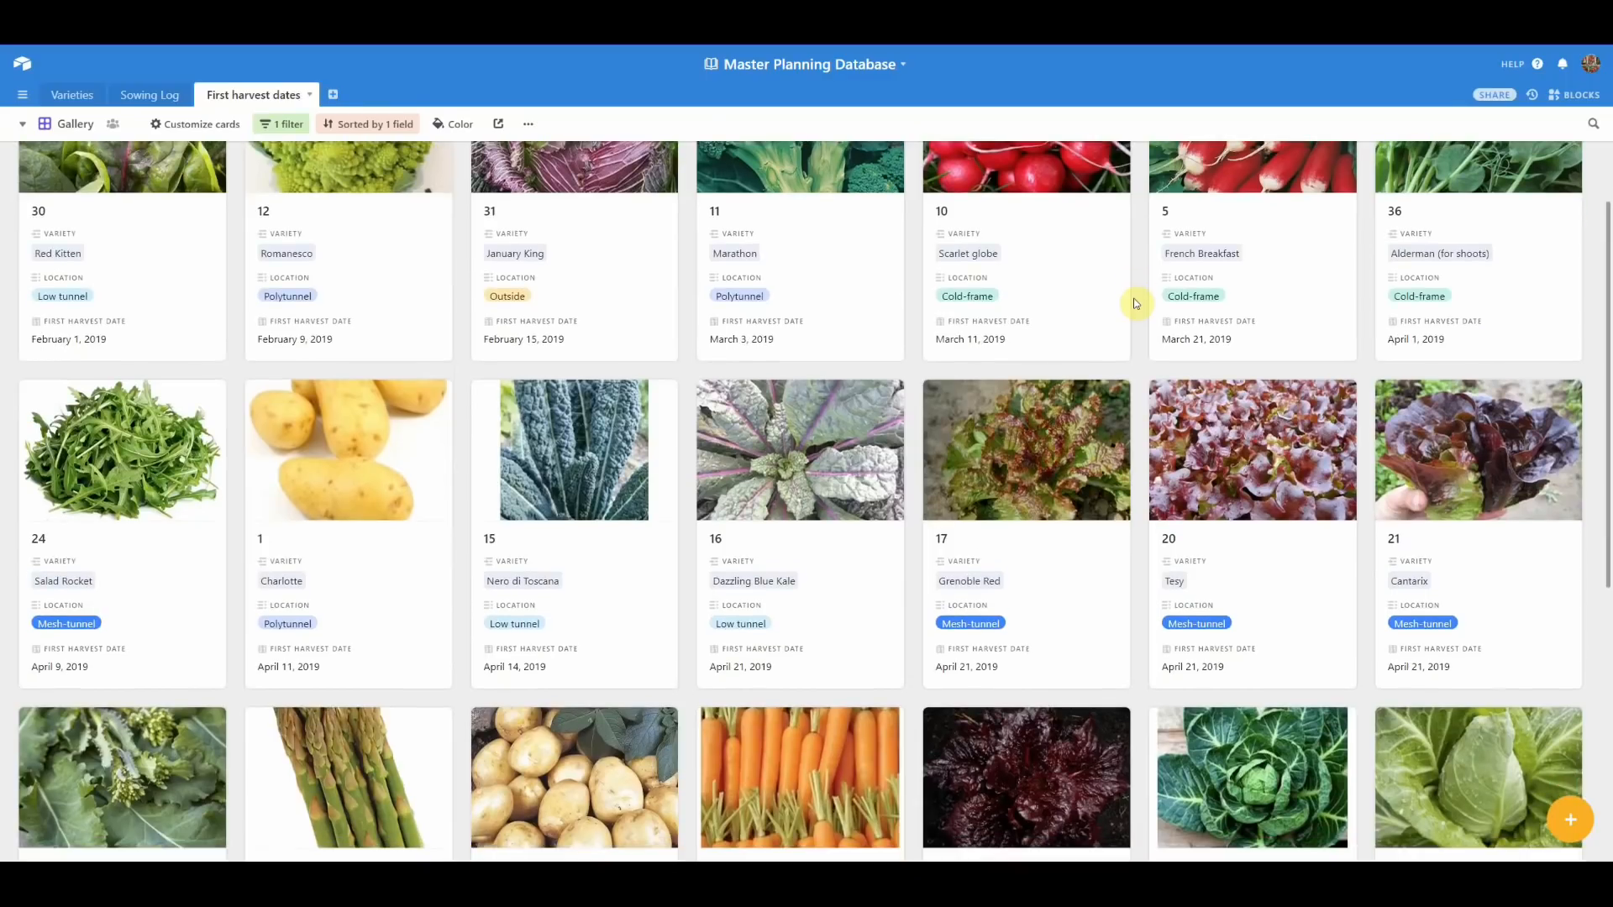
- Expand the Charlotte first harvest record and open its linked record from the Varieties table
scroll(796, 289, "down", 1)
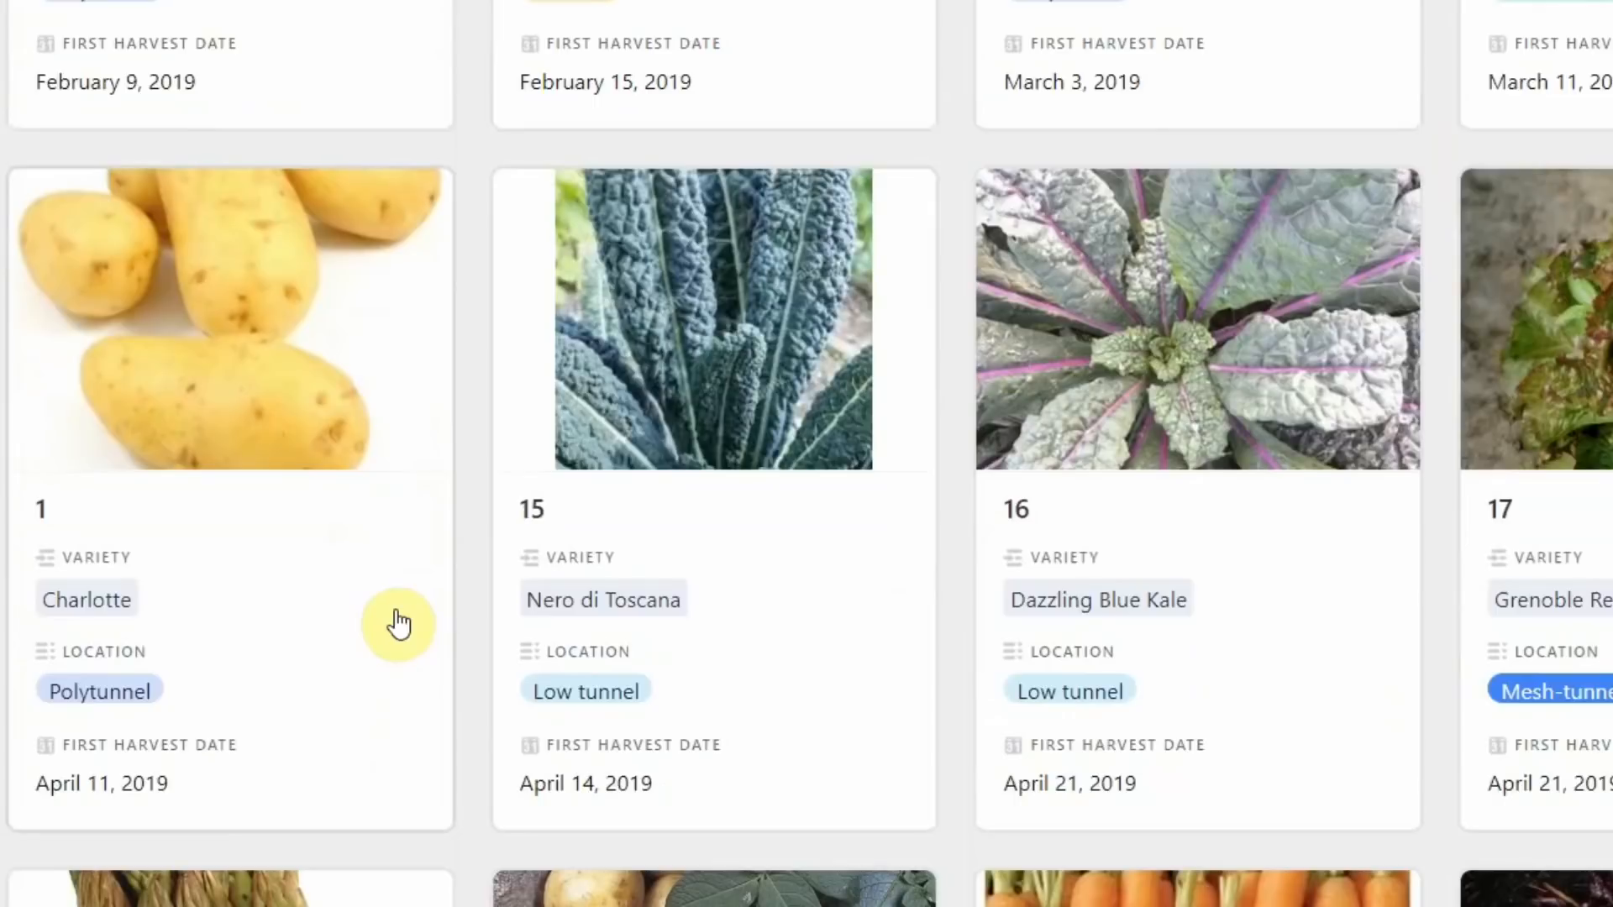
left_click(424, 503)
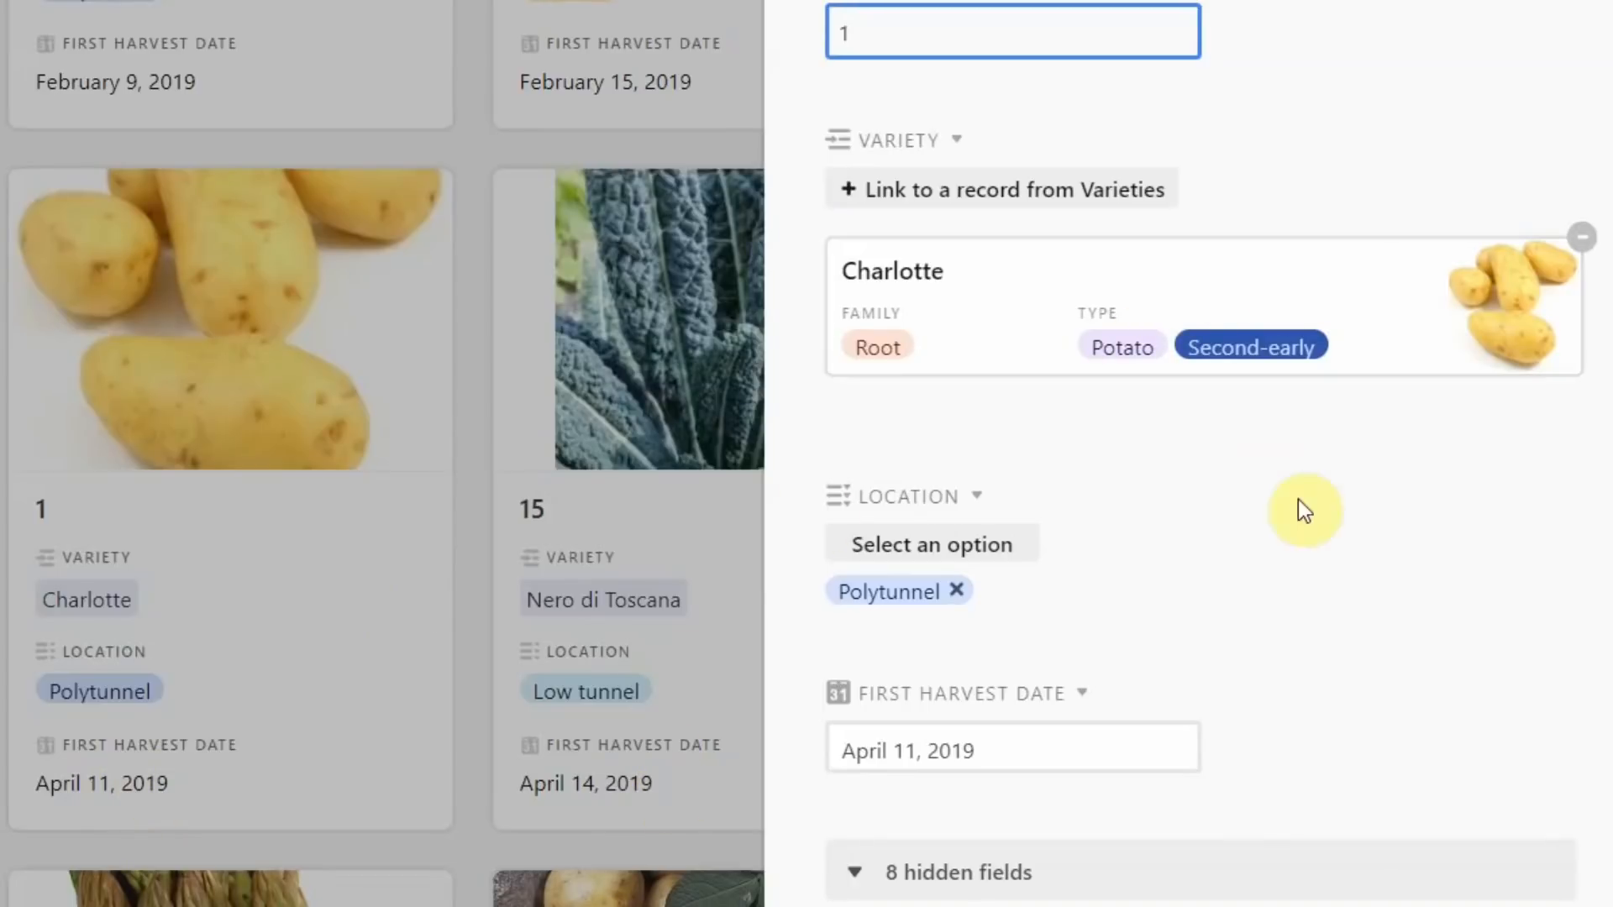
left_click(1361, 311)
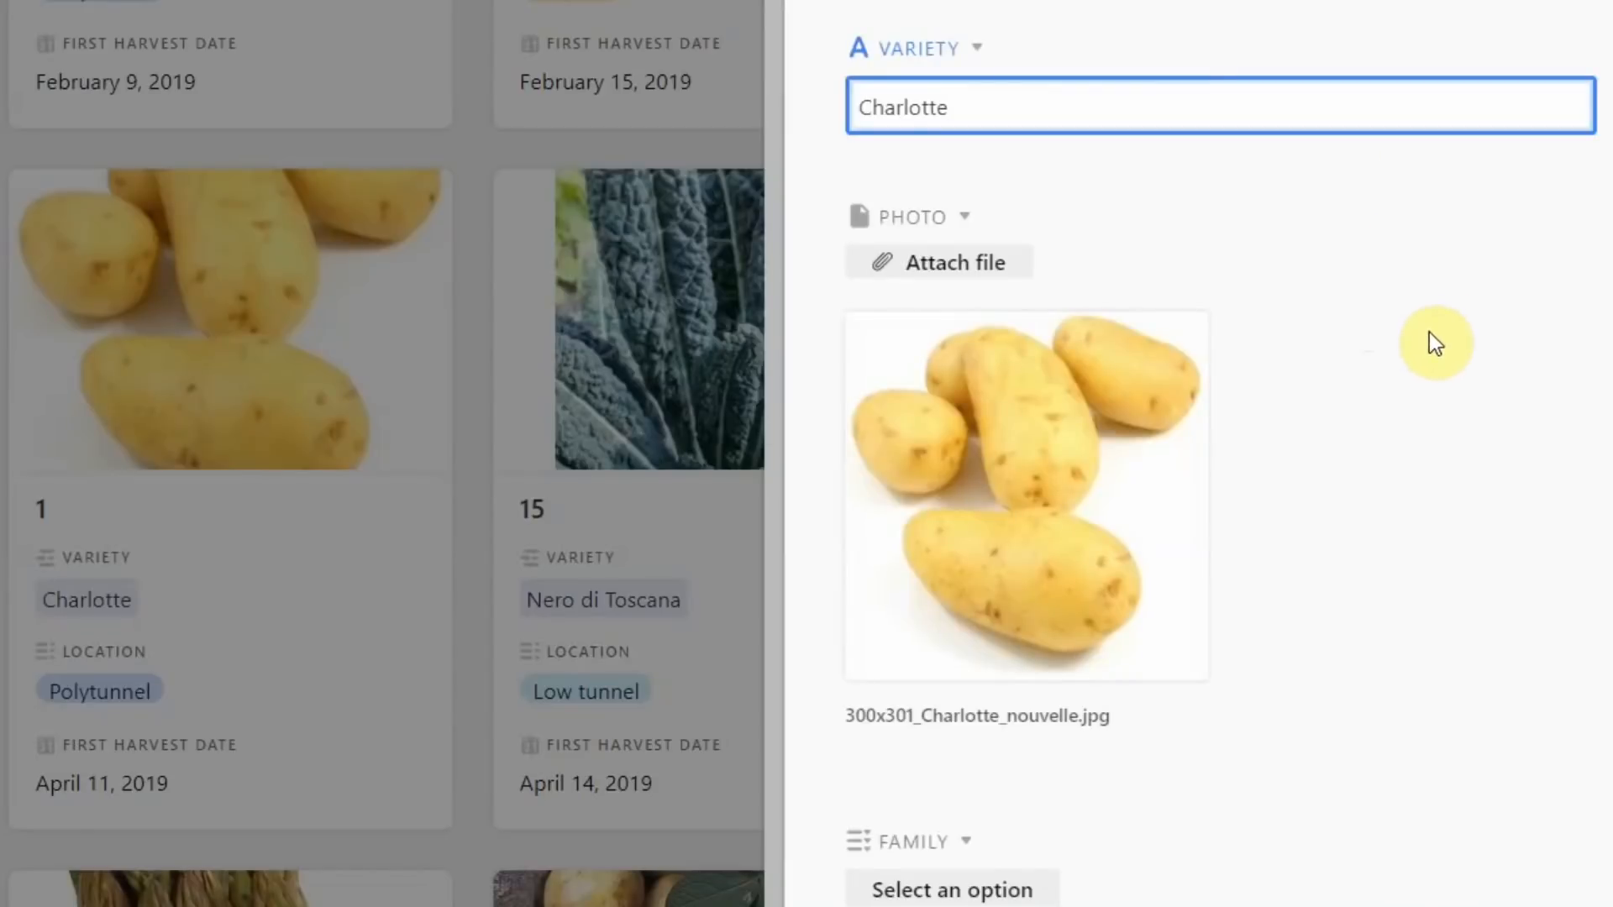
- Read through the Charlotte variety record's type, info and seasonal star fields, then close it
scroll(1435, 343, "down", 10)
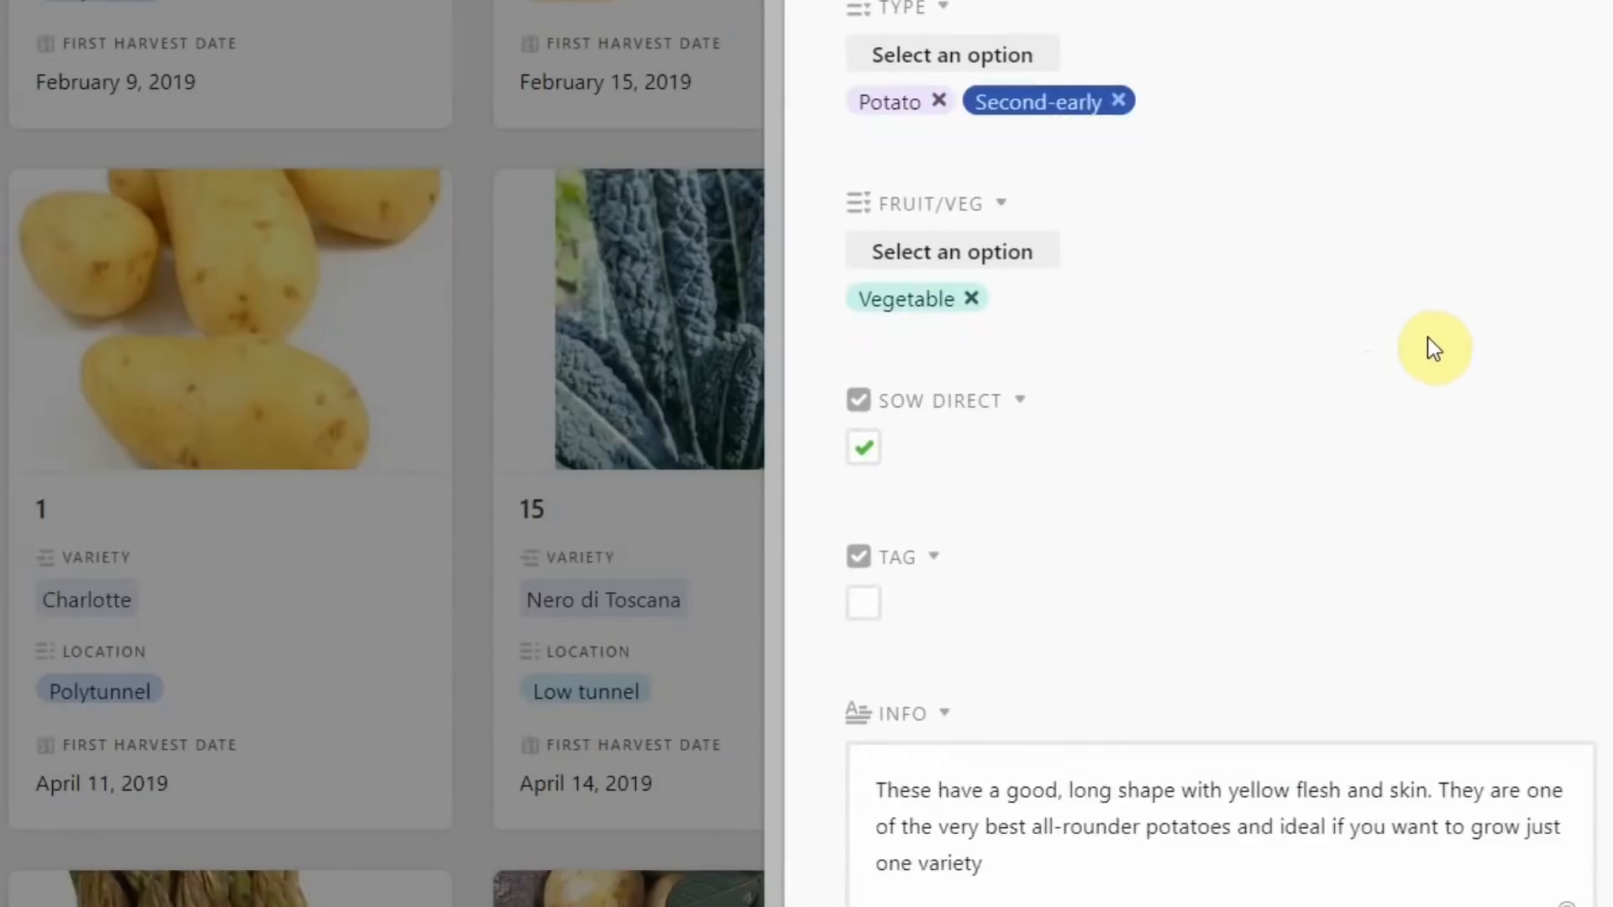
scroll(1433, 347, "down", 8)
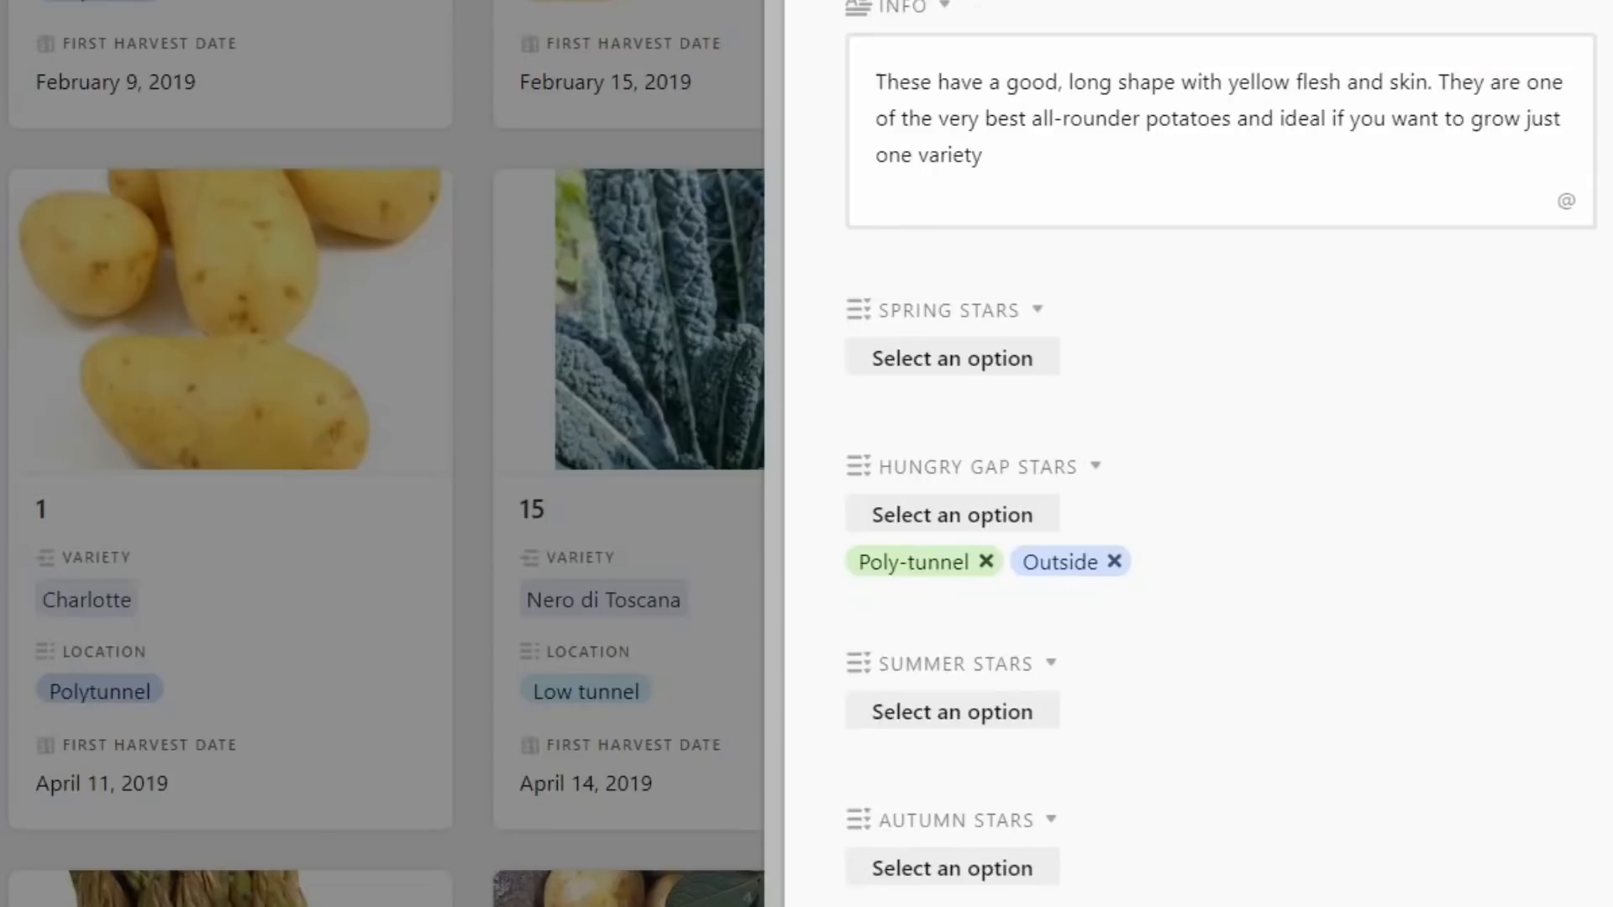
key("Escape")
- Review the Charlotte first harvest record's location, sowing log link, notes and photos, then close the record
scroll(1350, 503, "down", 3)
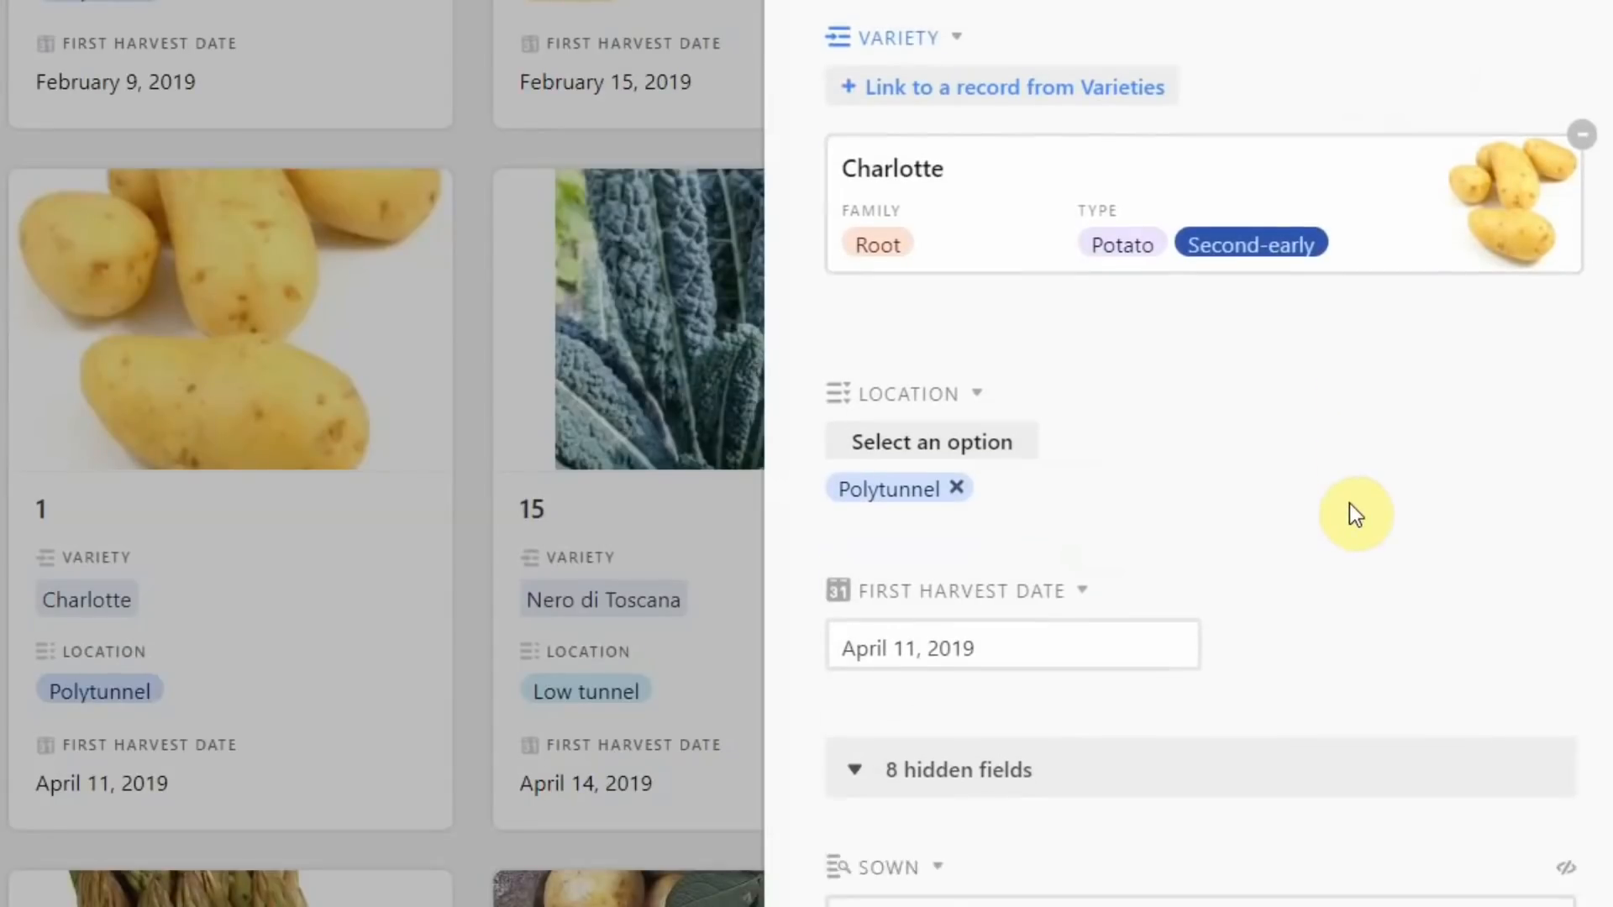
scroll(1462, 516, "down", 3)
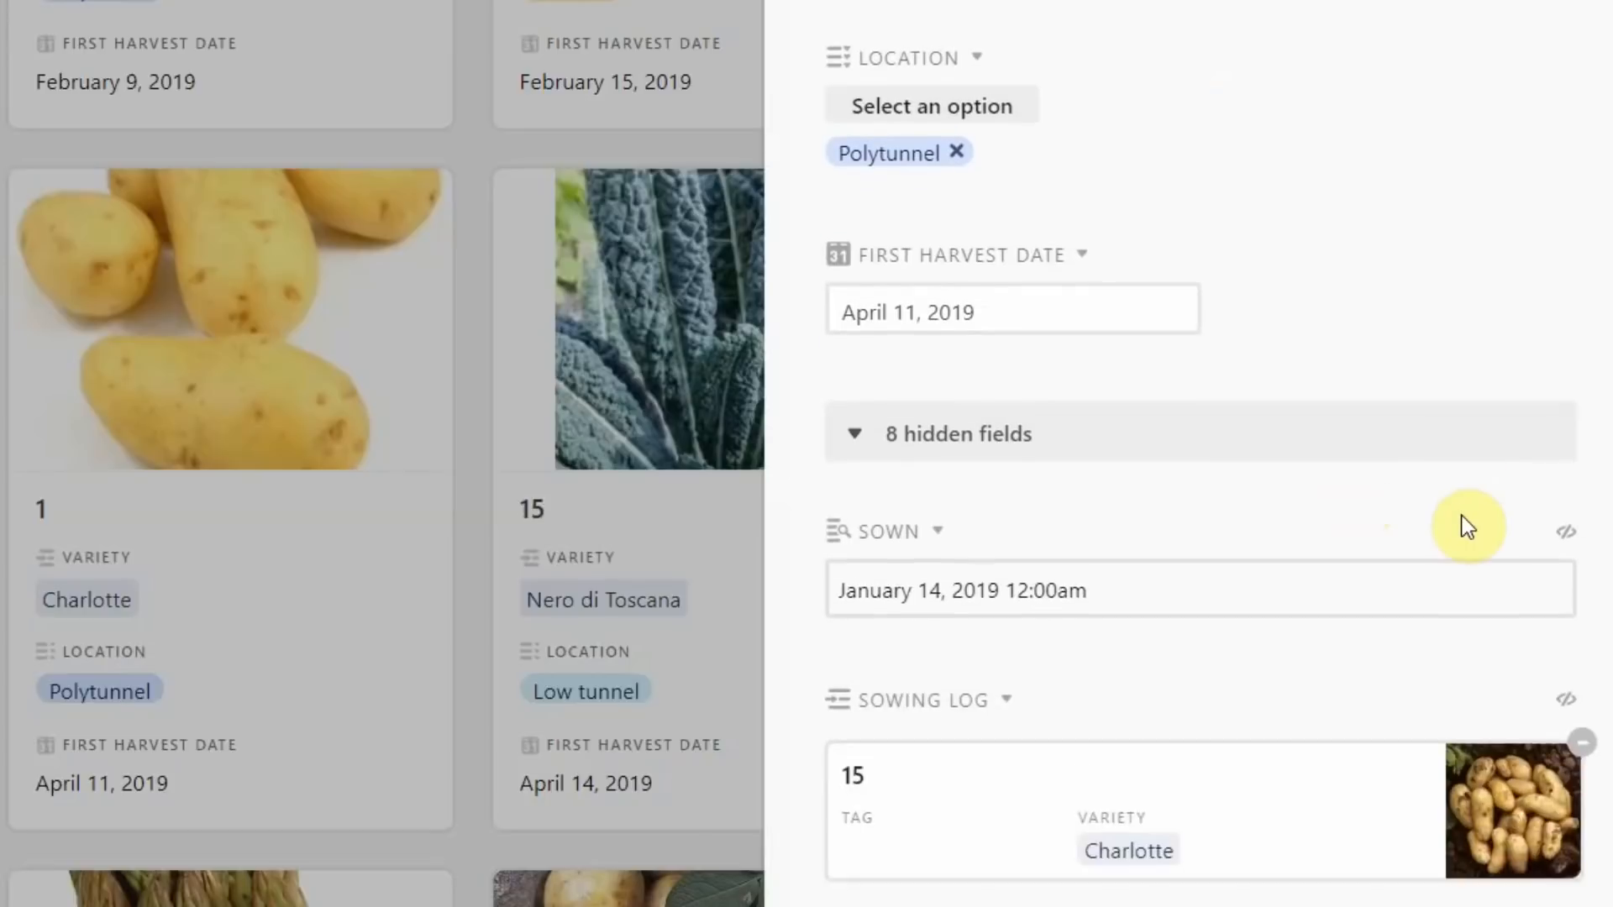
scroll(1462, 527, "down", 10)
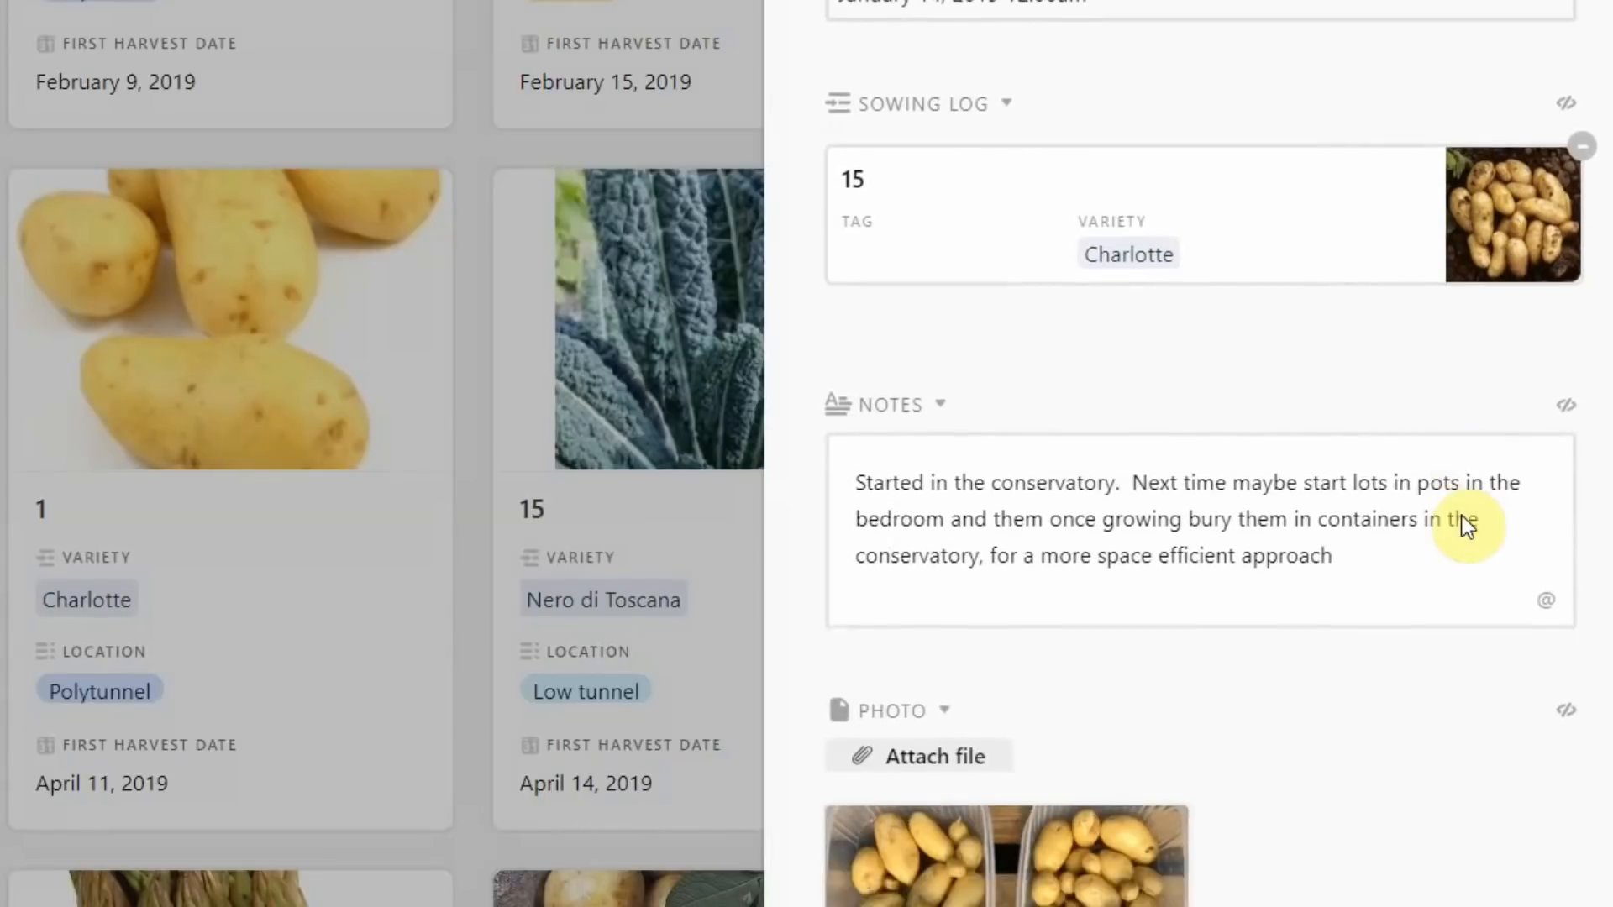
scroll(1462, 516, "down", 6)
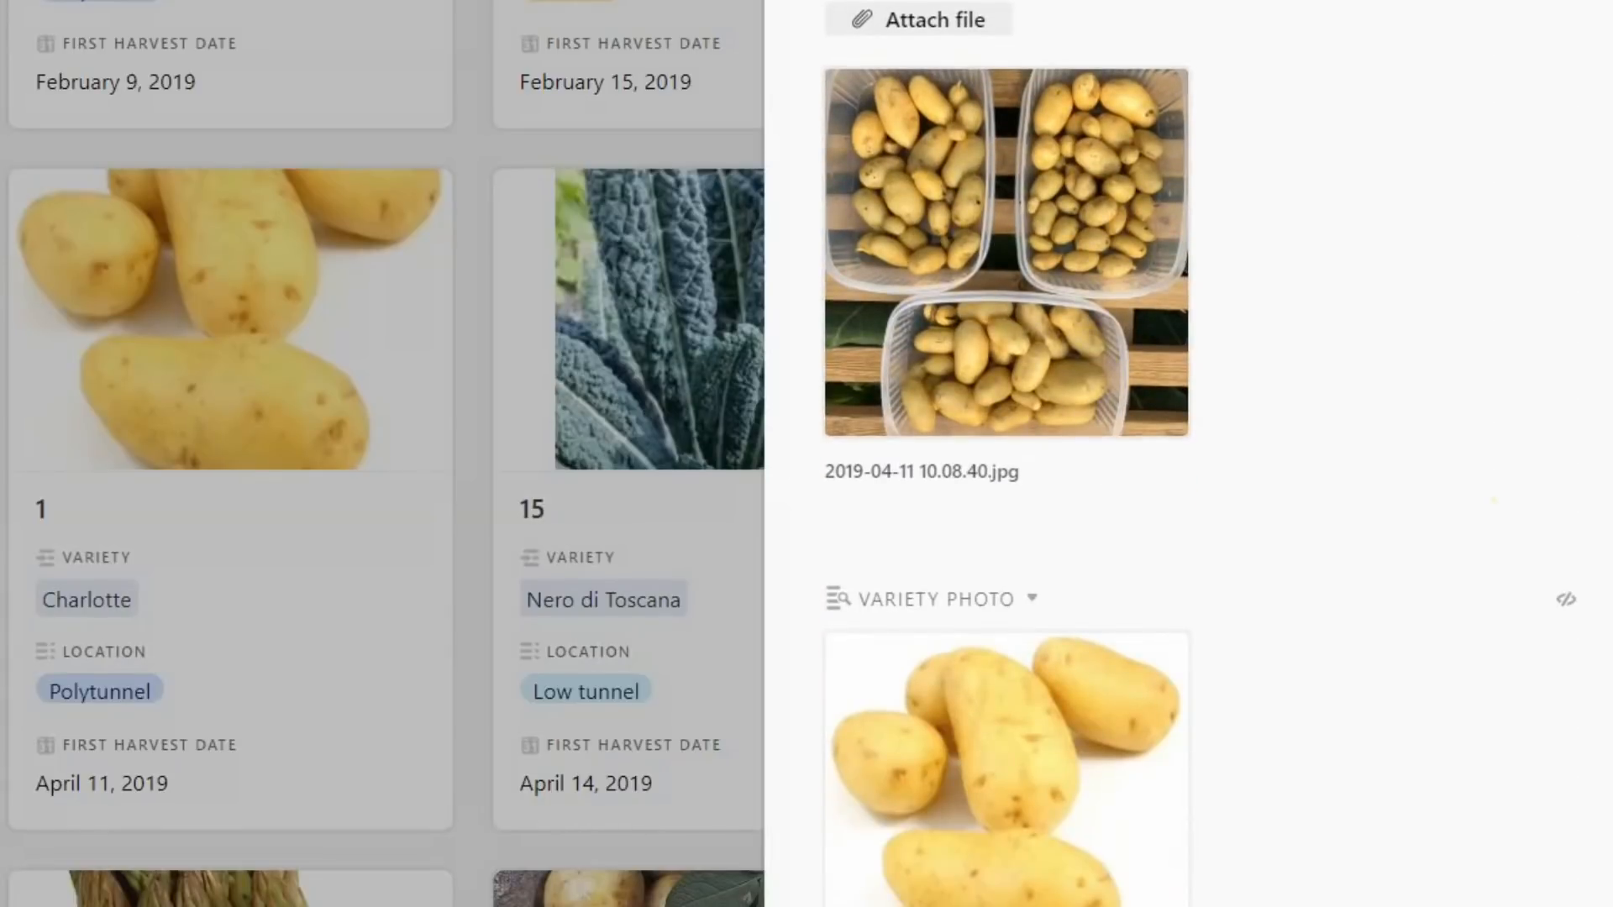
key("Escape")
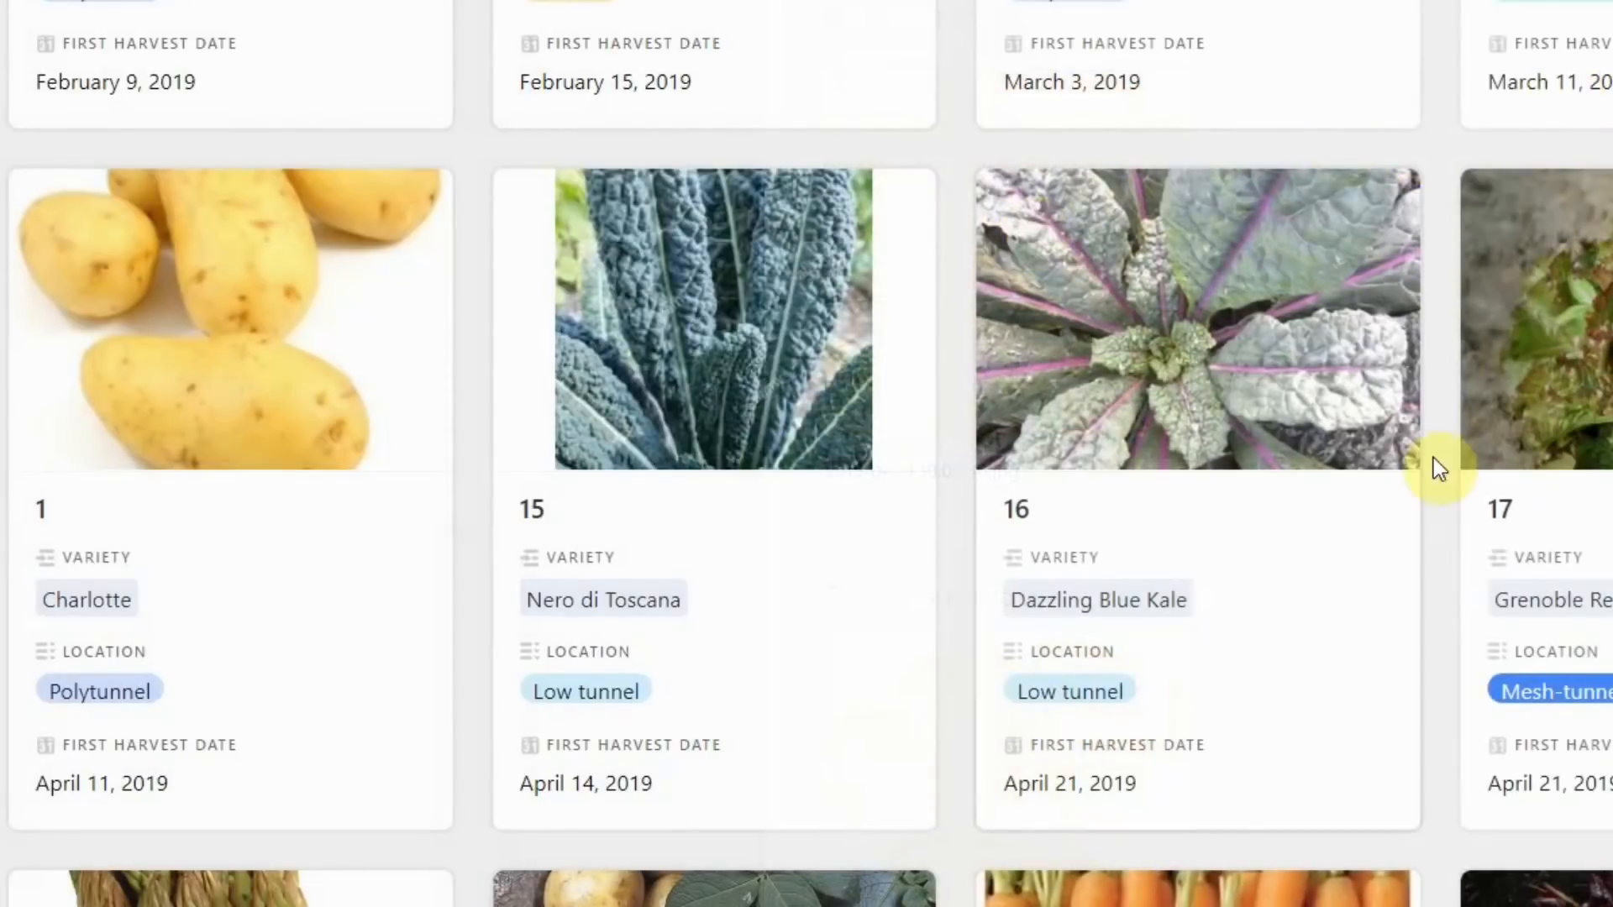
- Look through the remaining First harvest dates gallery cards down to the latest dates and return to the earliest ones
scroll(1081, 505, "down", 3)
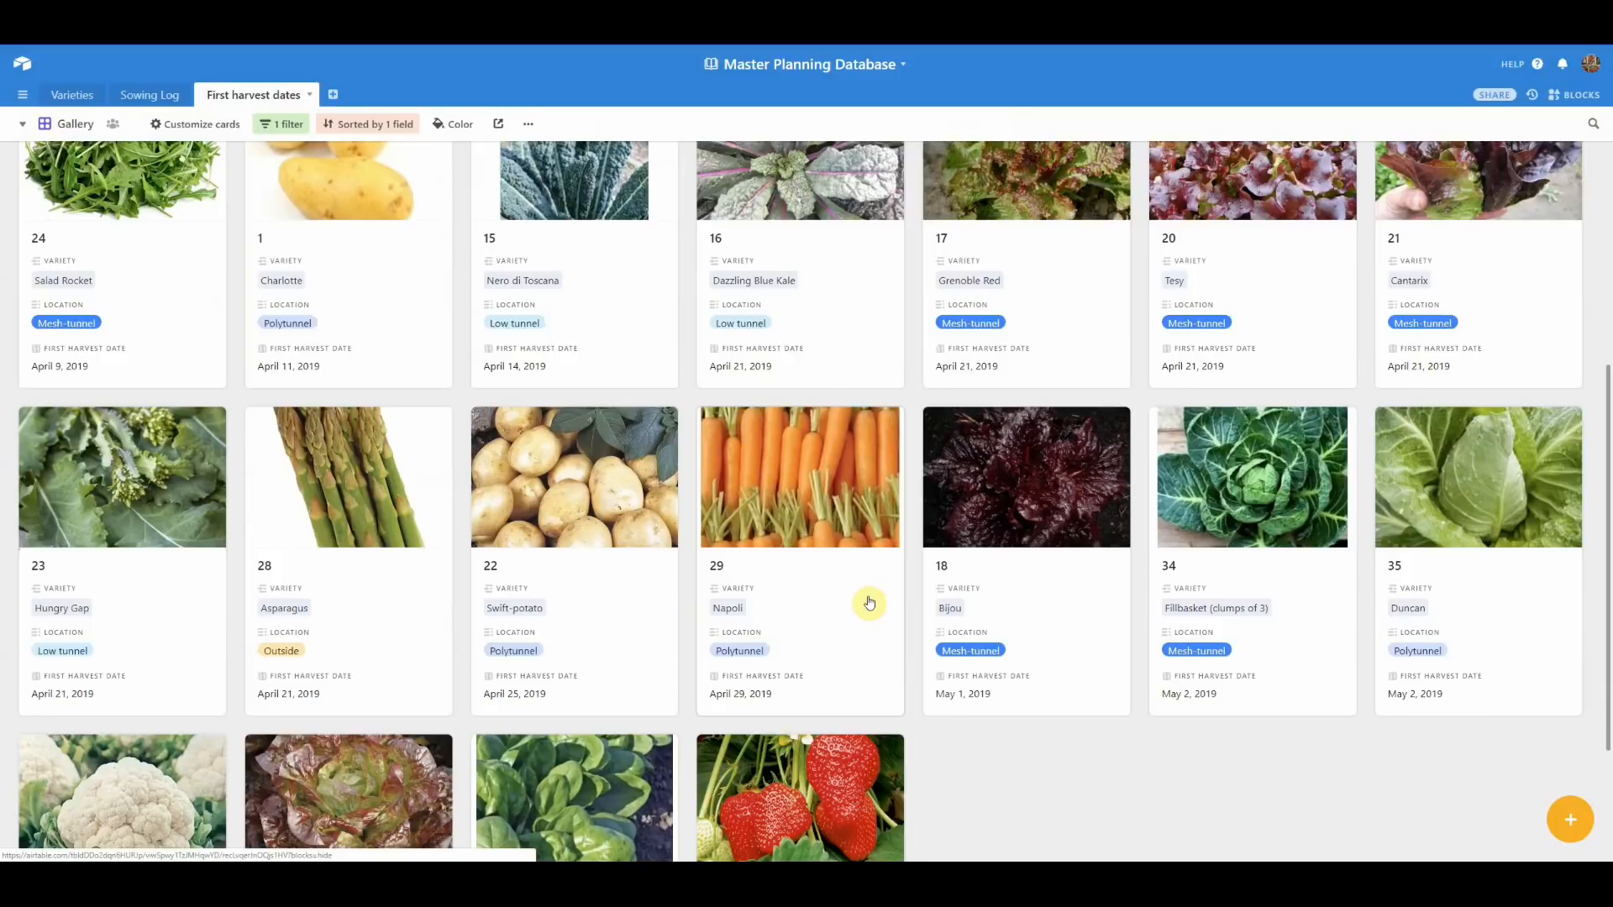
scroll(869, 603, "down", 3)
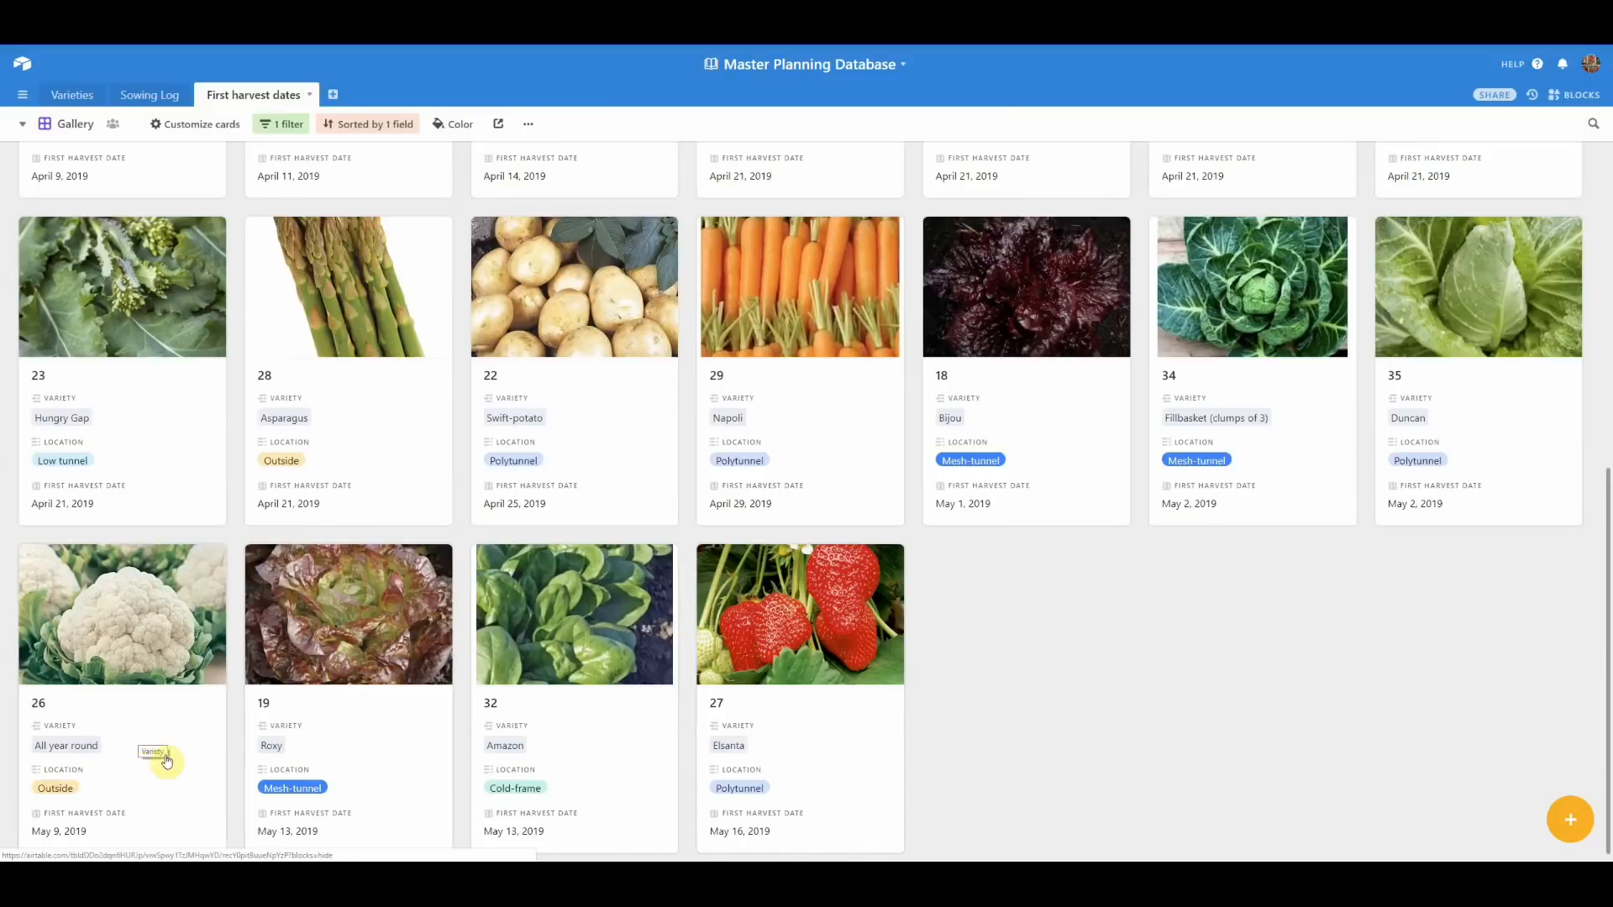
scroll(895, 544, "up", 3)
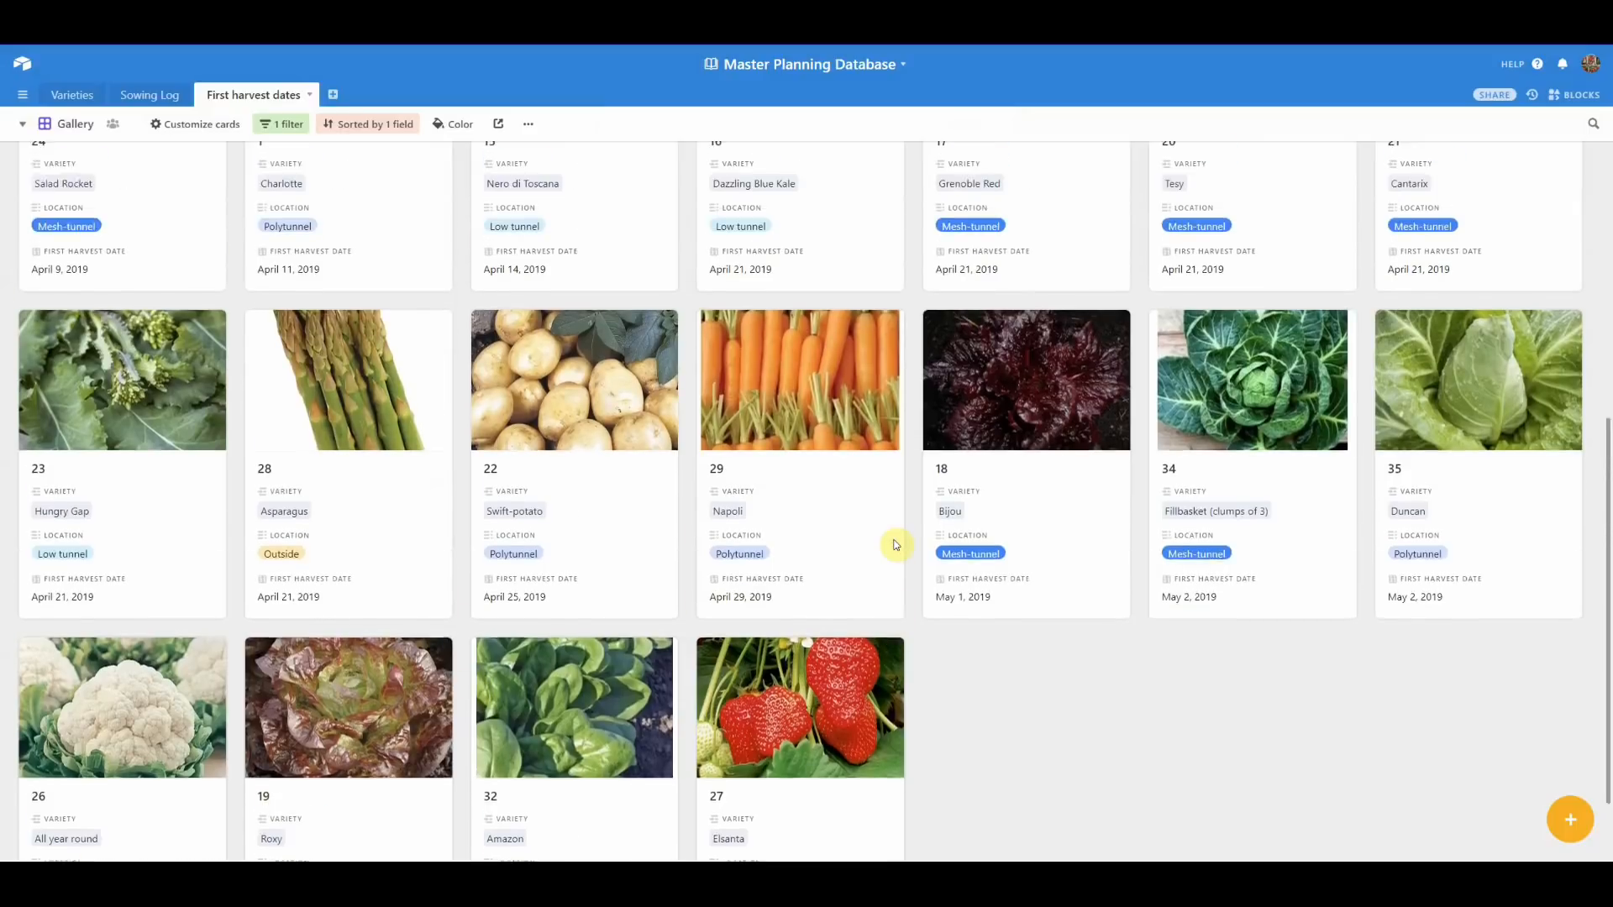
scroll(896, 544, "up", 4)
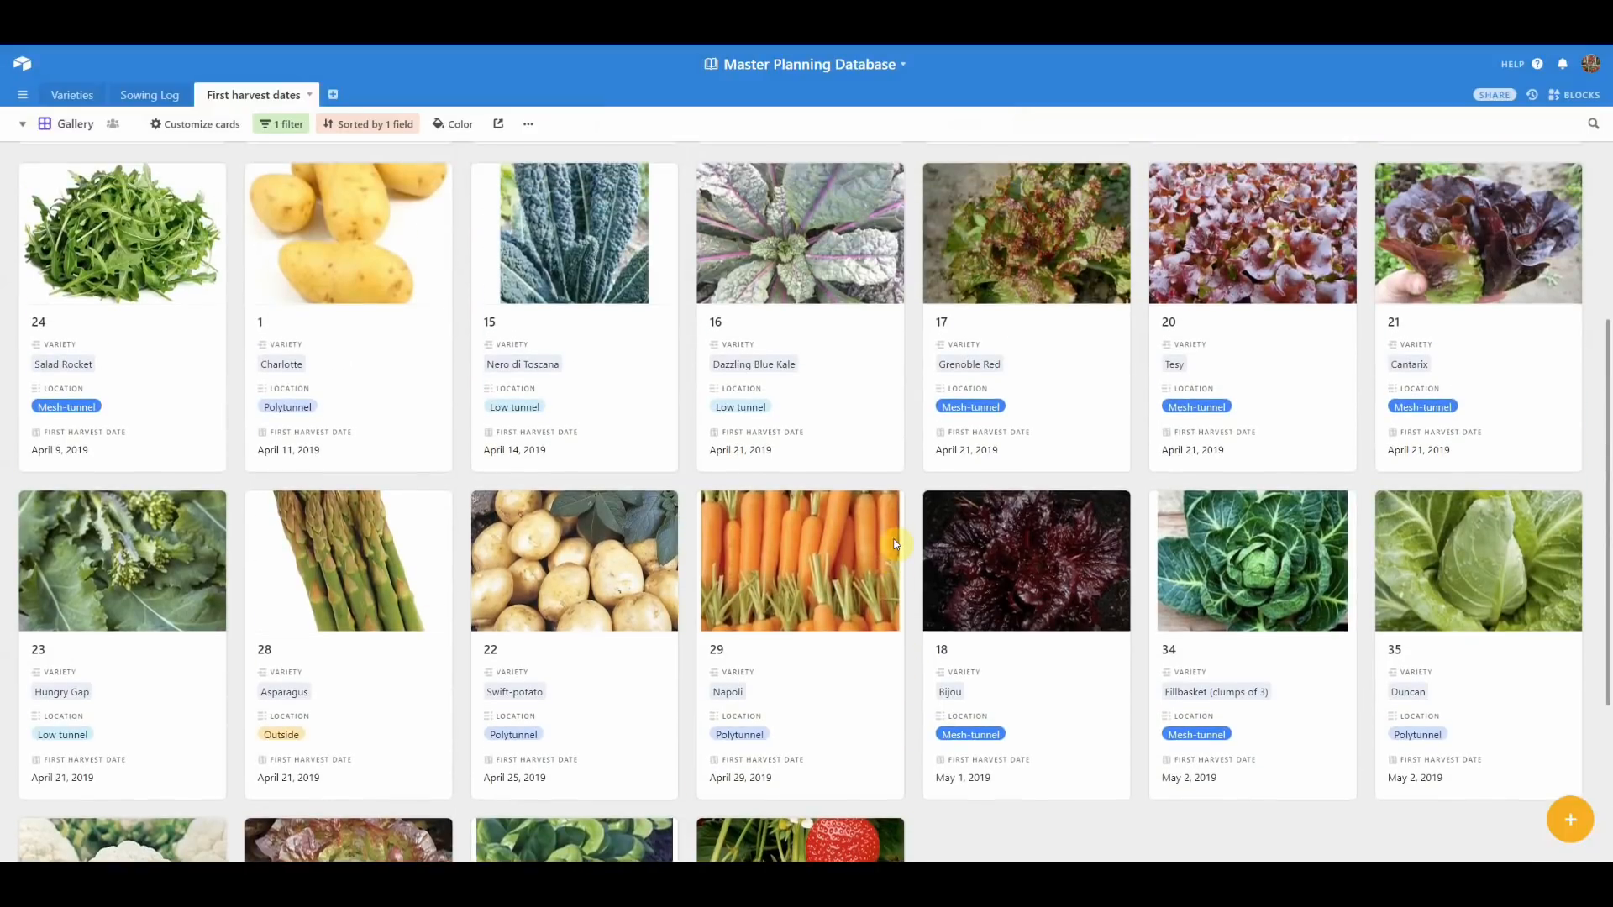
scroll(896, 544, "up", 1)
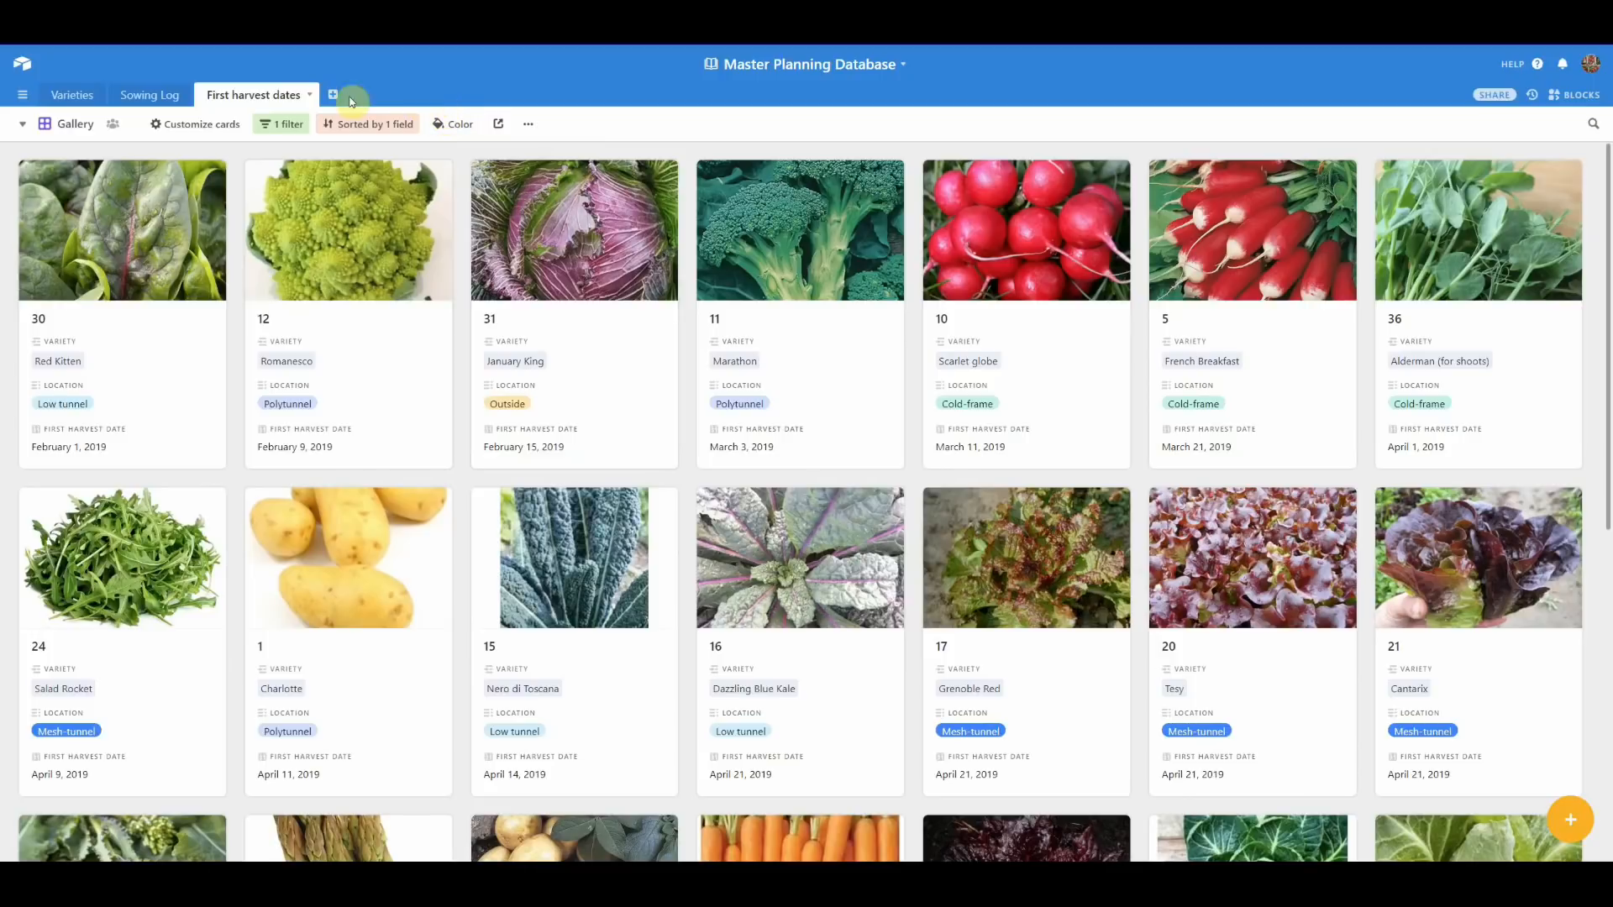
- Open the Allotment Management base and widen the Number of boxes, Boxes for us, Value and Savings columns in Harvest Tally
left_click(23, 72)
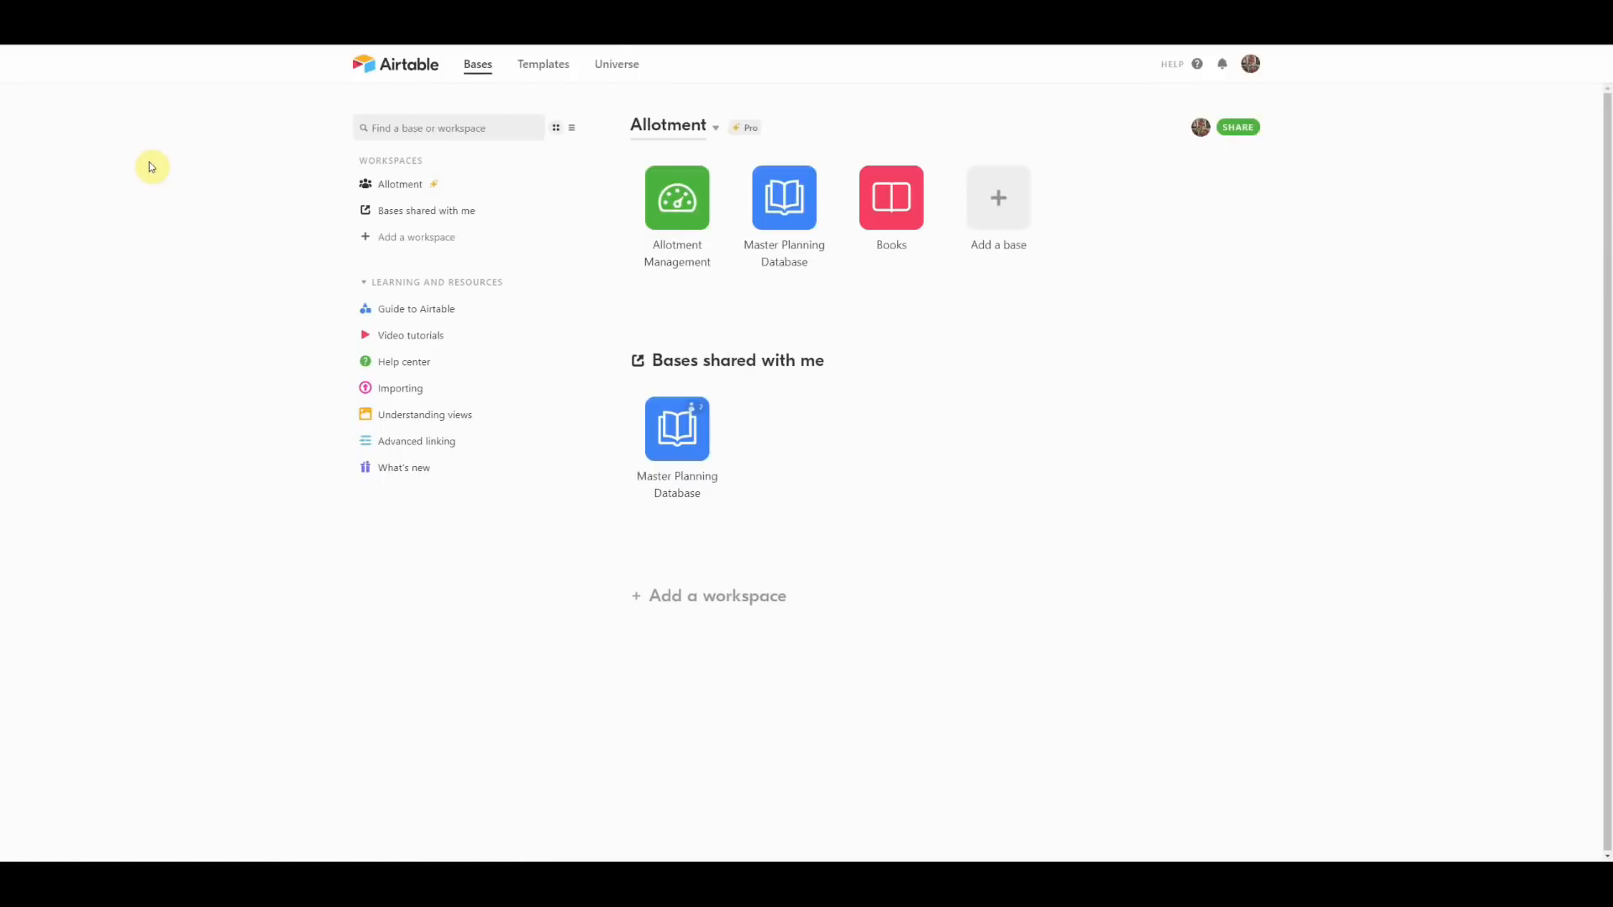
left_click(677, 200)
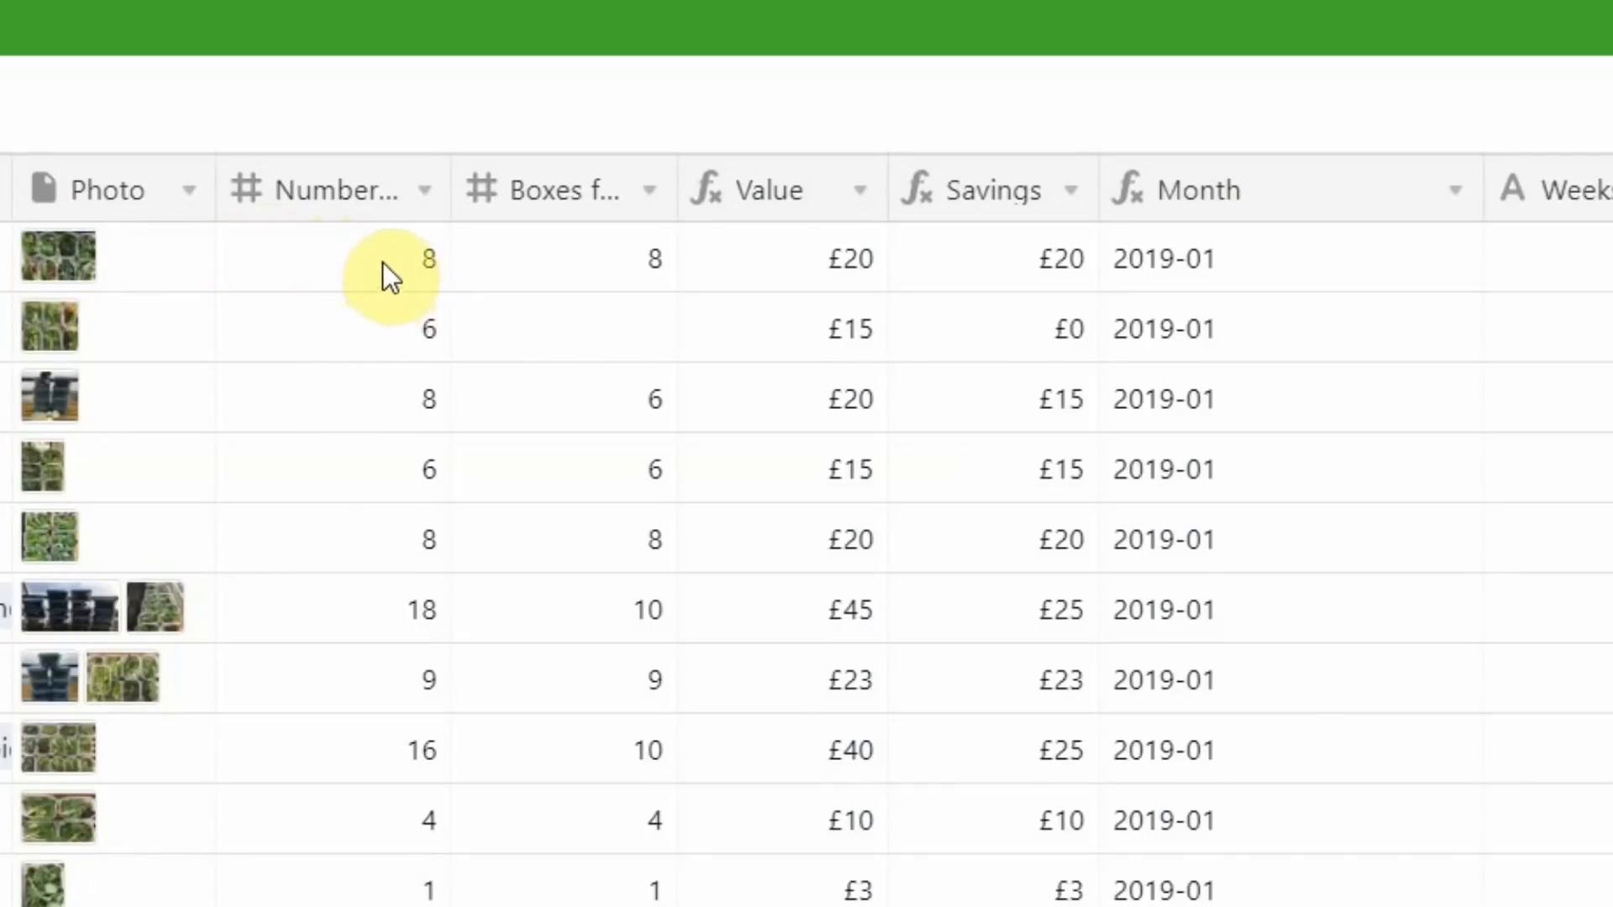
left_click_drag(492, 178, 579, 178)
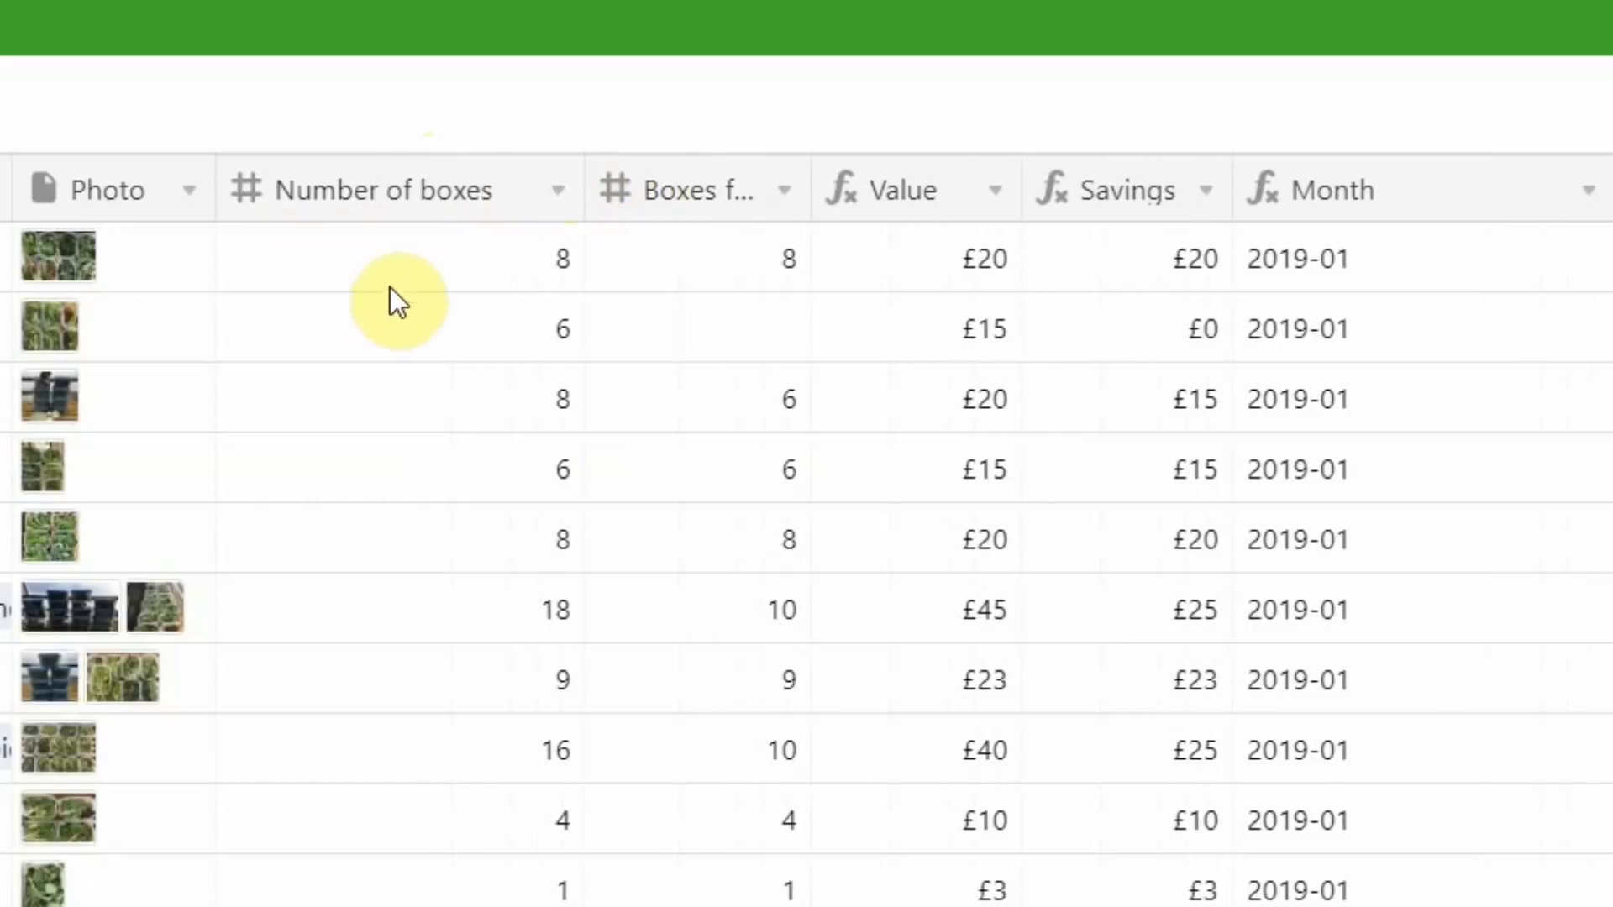
left_click_drag(807, 180, 863, 185)
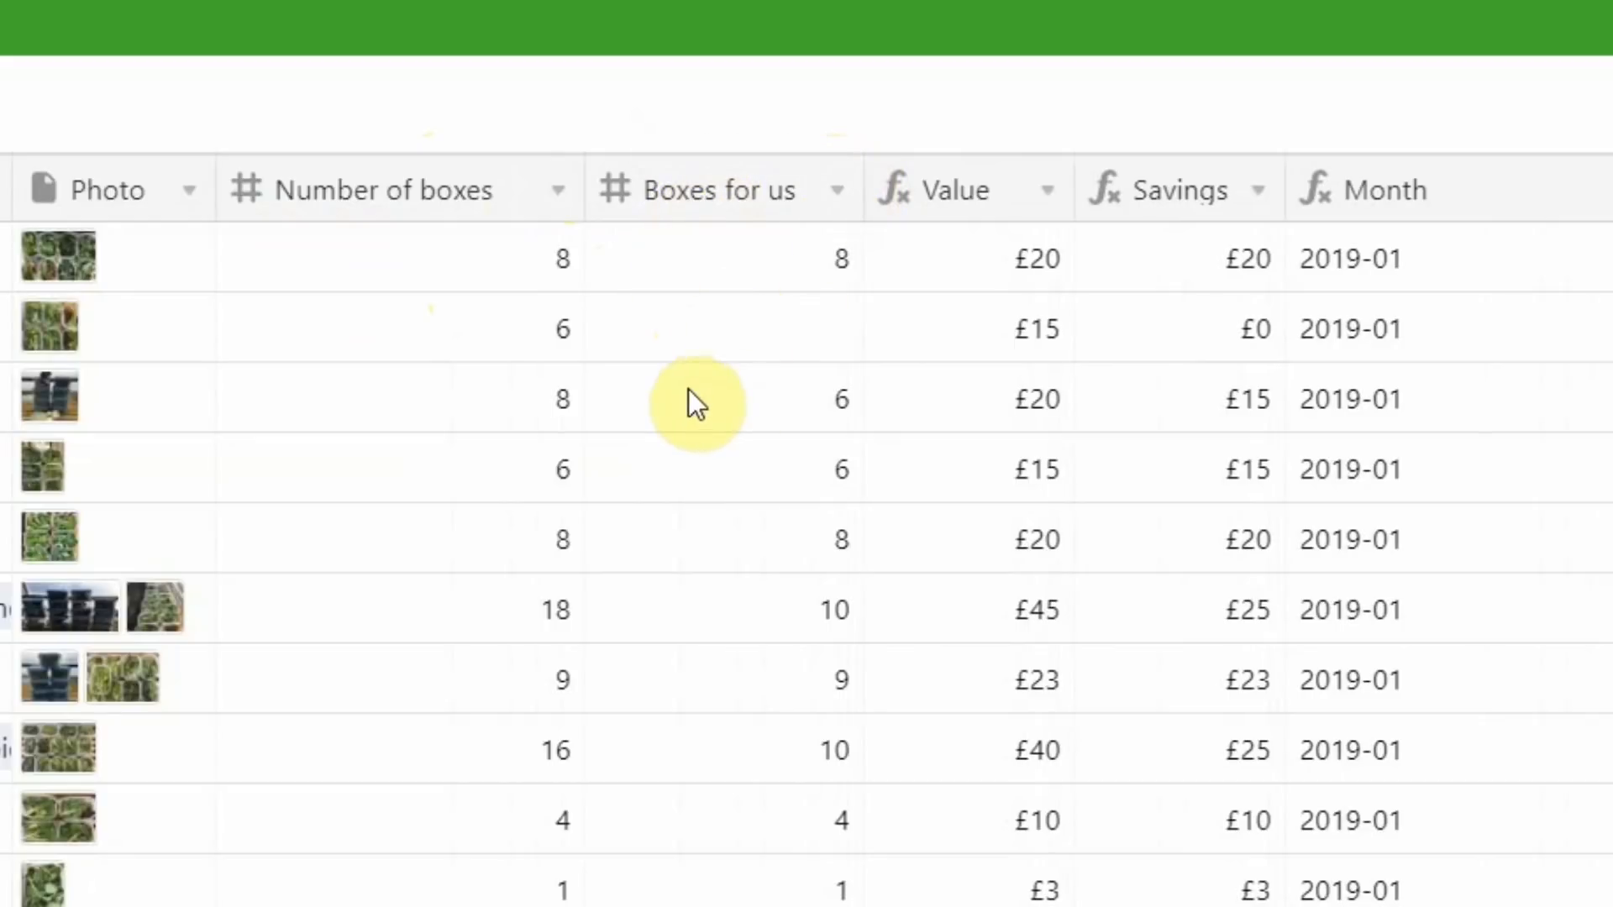
left_click_drag(1060, 168, 1107, 180)
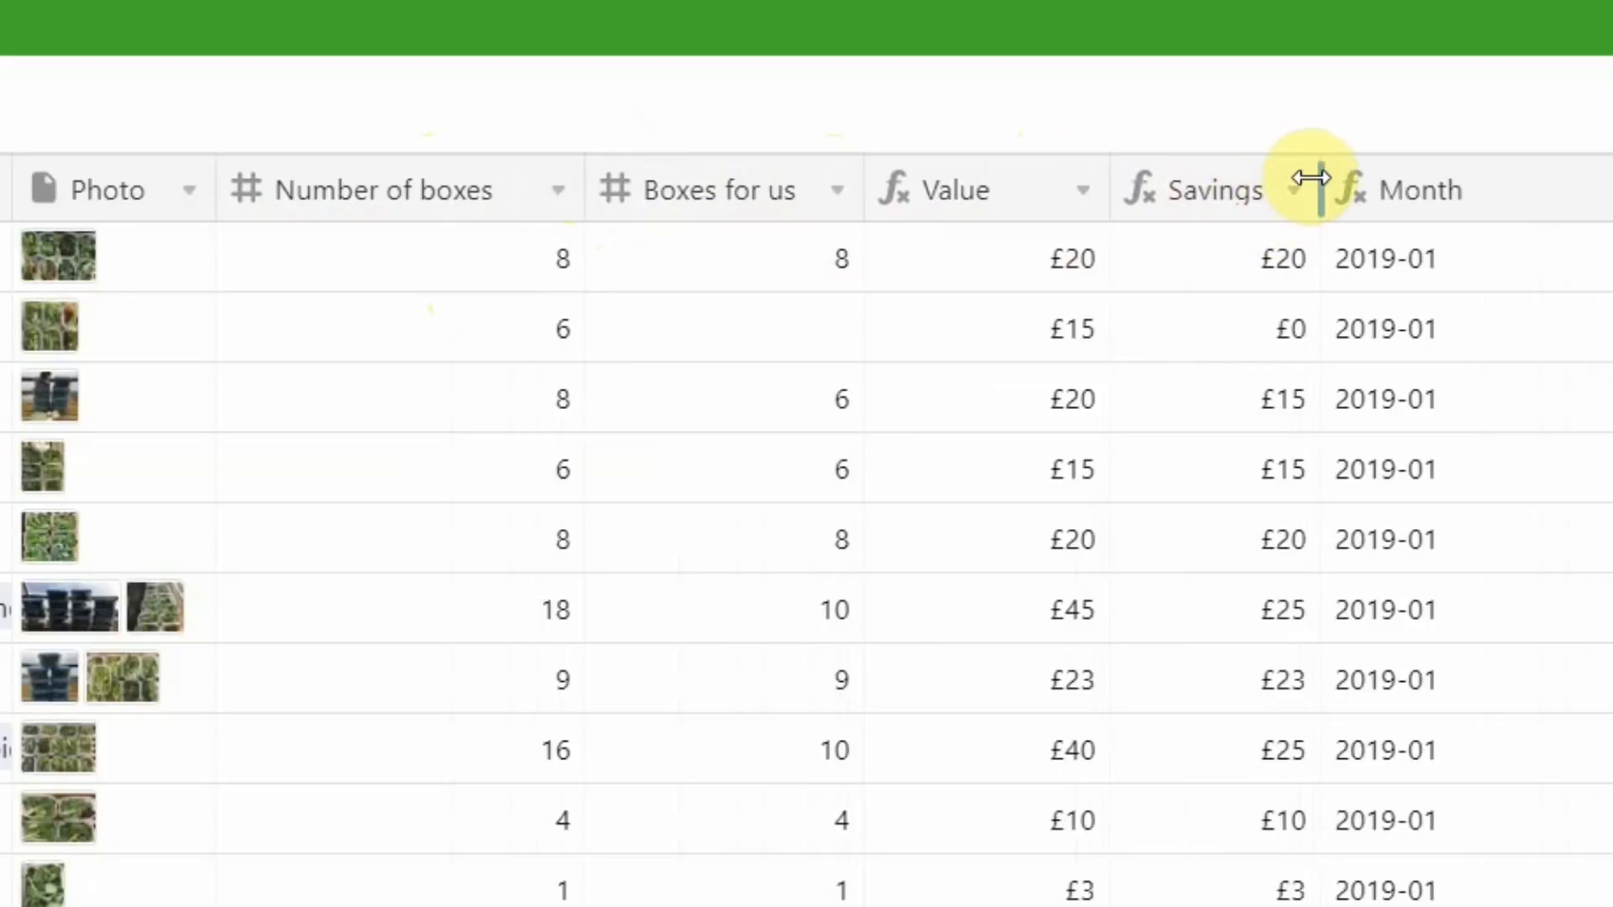
left_click_drag(1320, 179, 1360, 180)
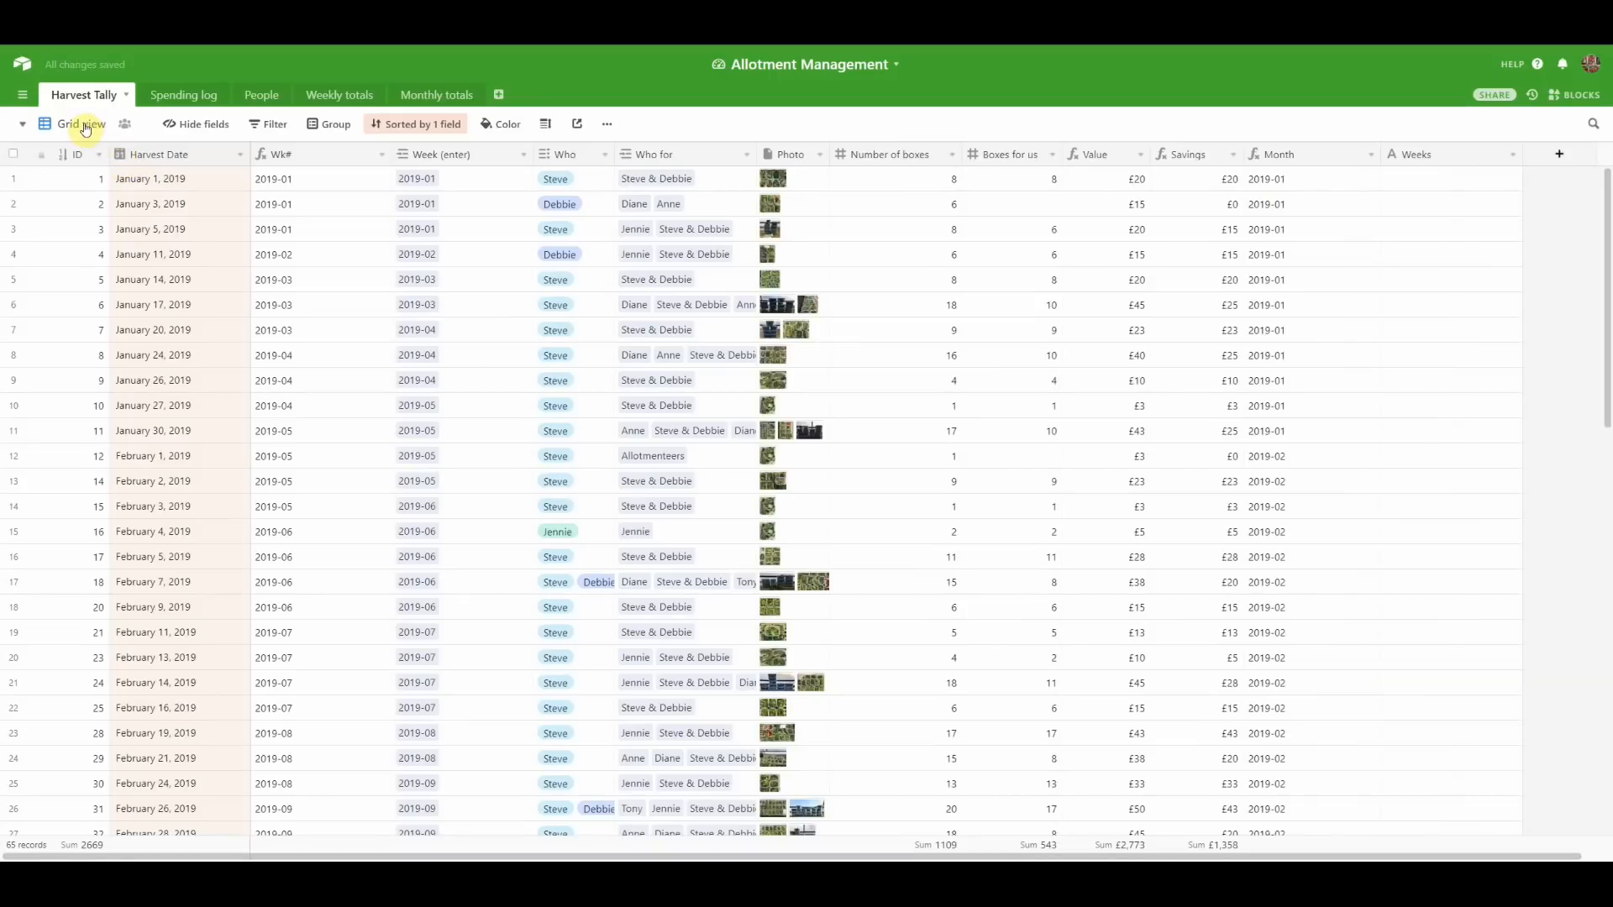
- Switch the Harvest Tally to the Gallery view and look through its harvest photos, dates, box counts and values
left_click(83, 125)
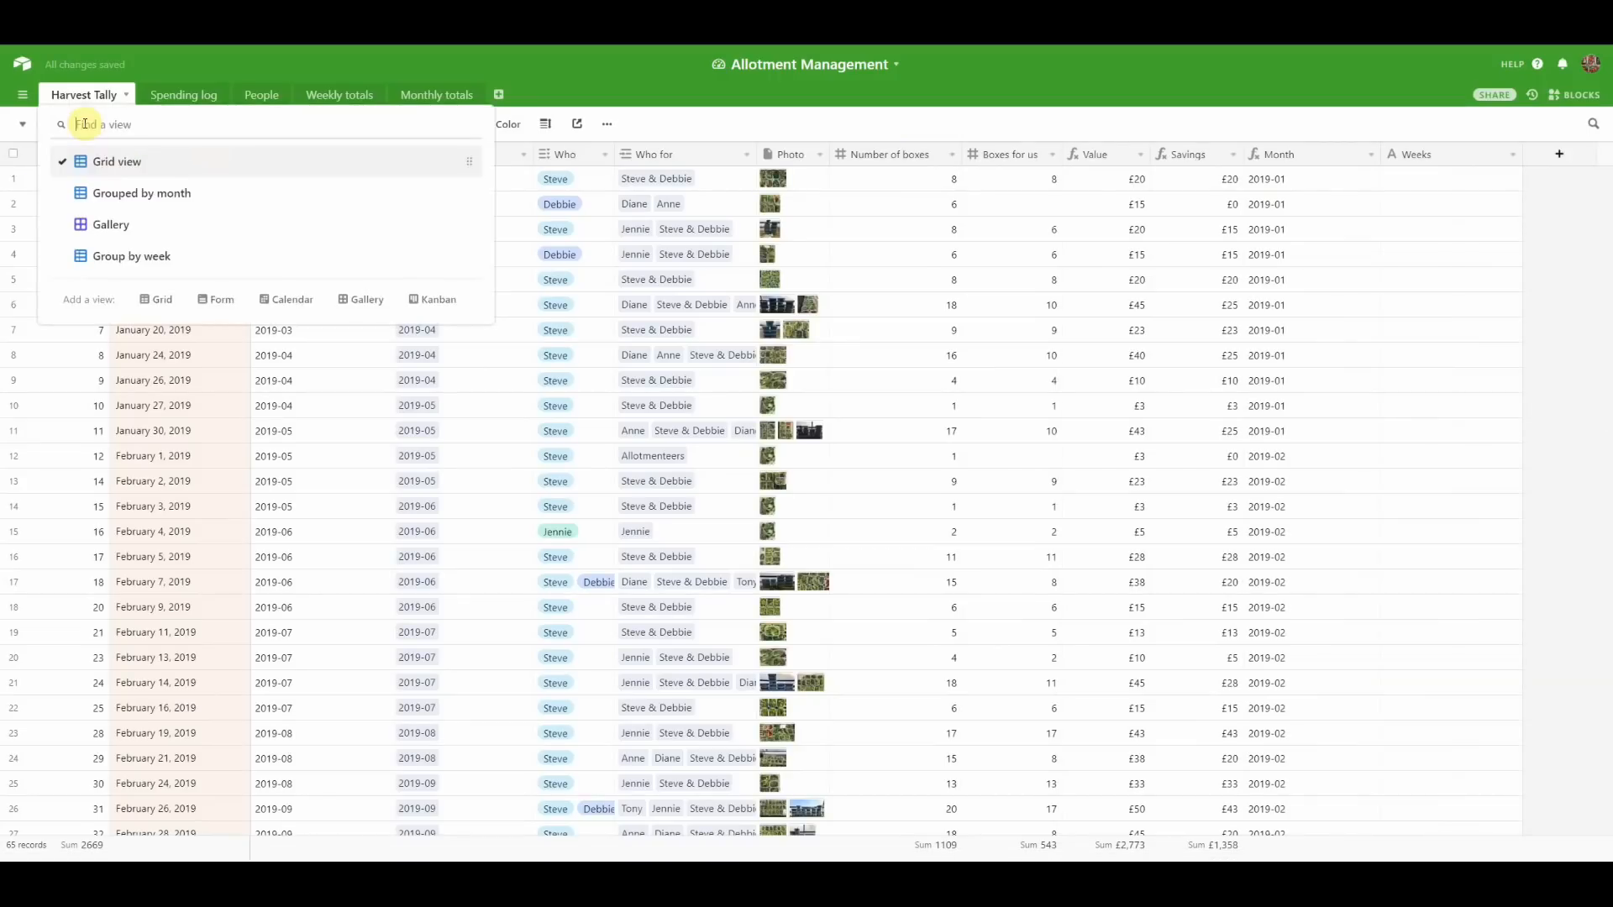
left_click(116, 234)
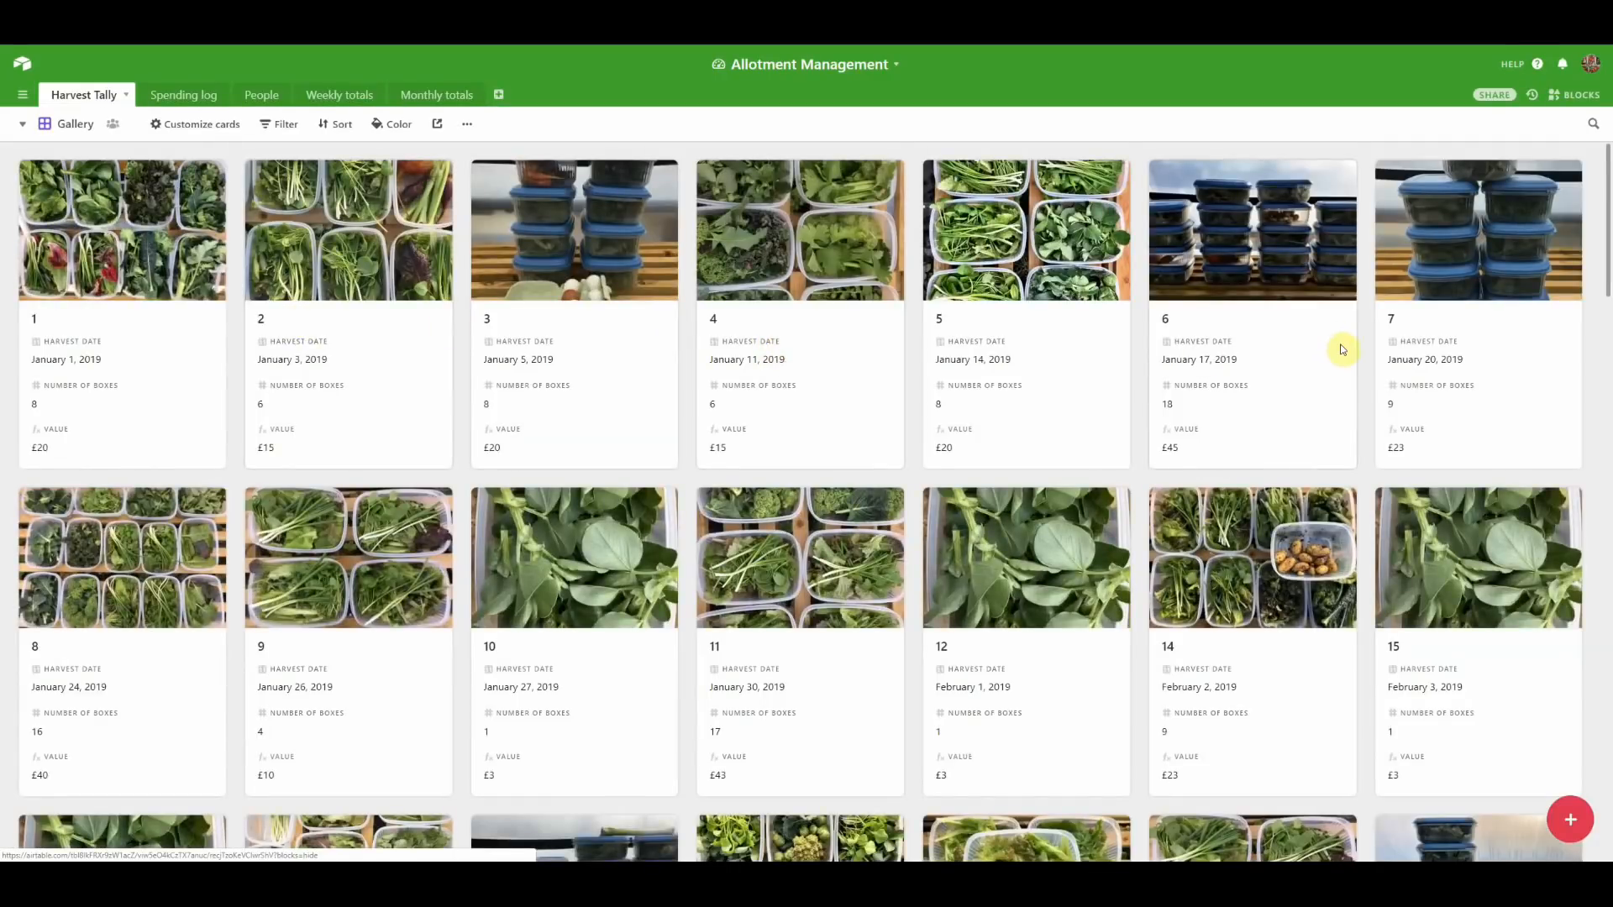
scroll(1341, 350, "down", 6)
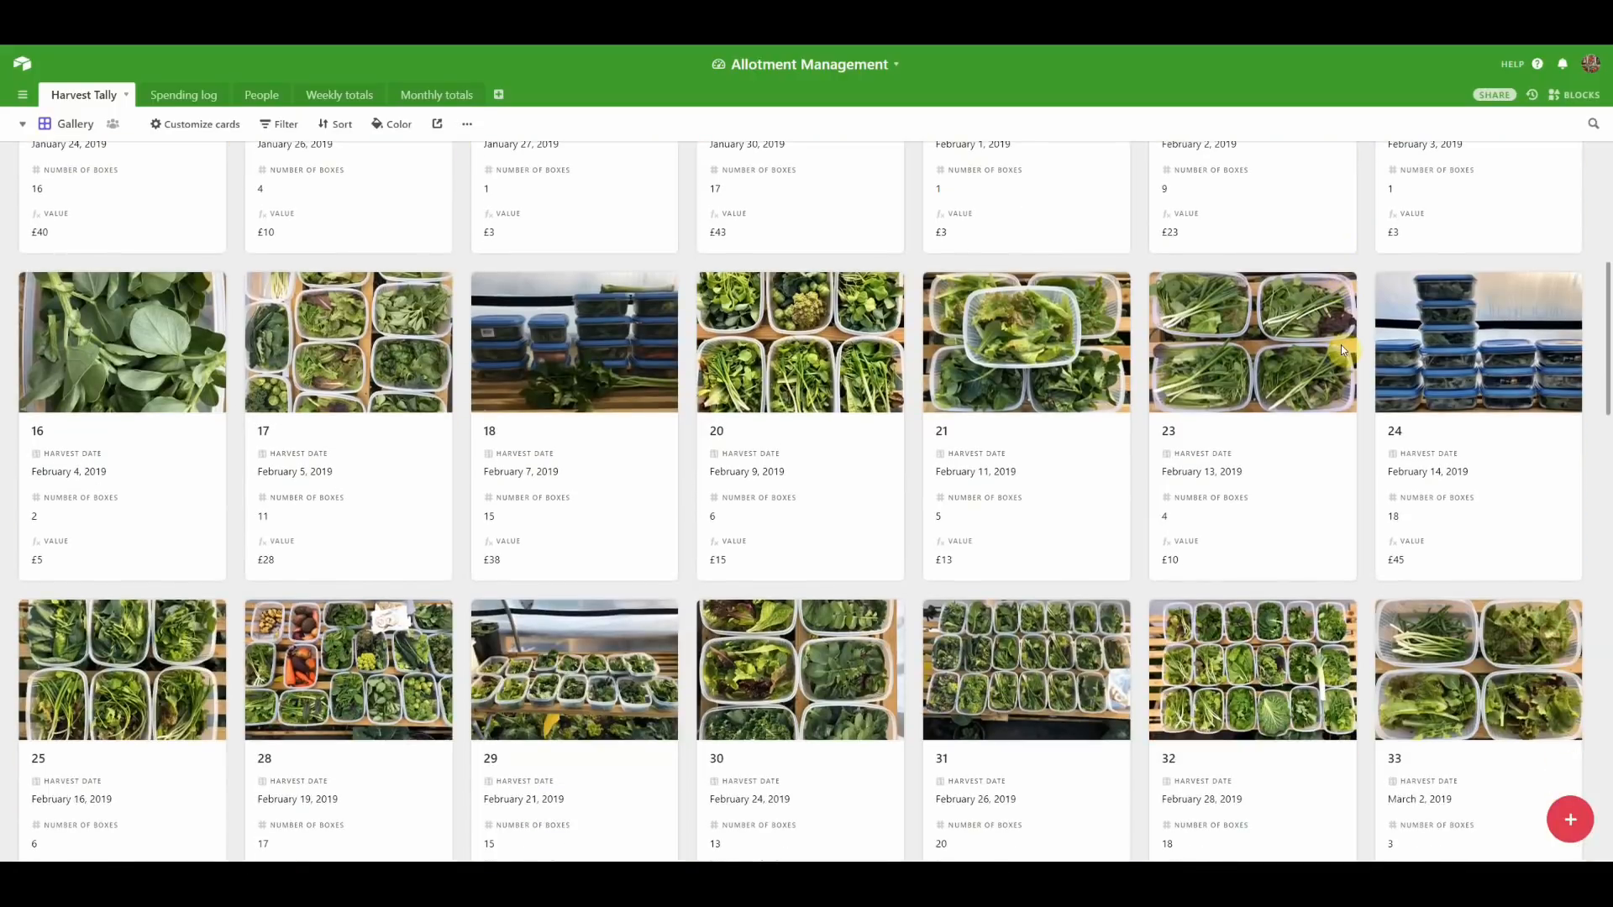
scroll(1342, 349, "down", 6)
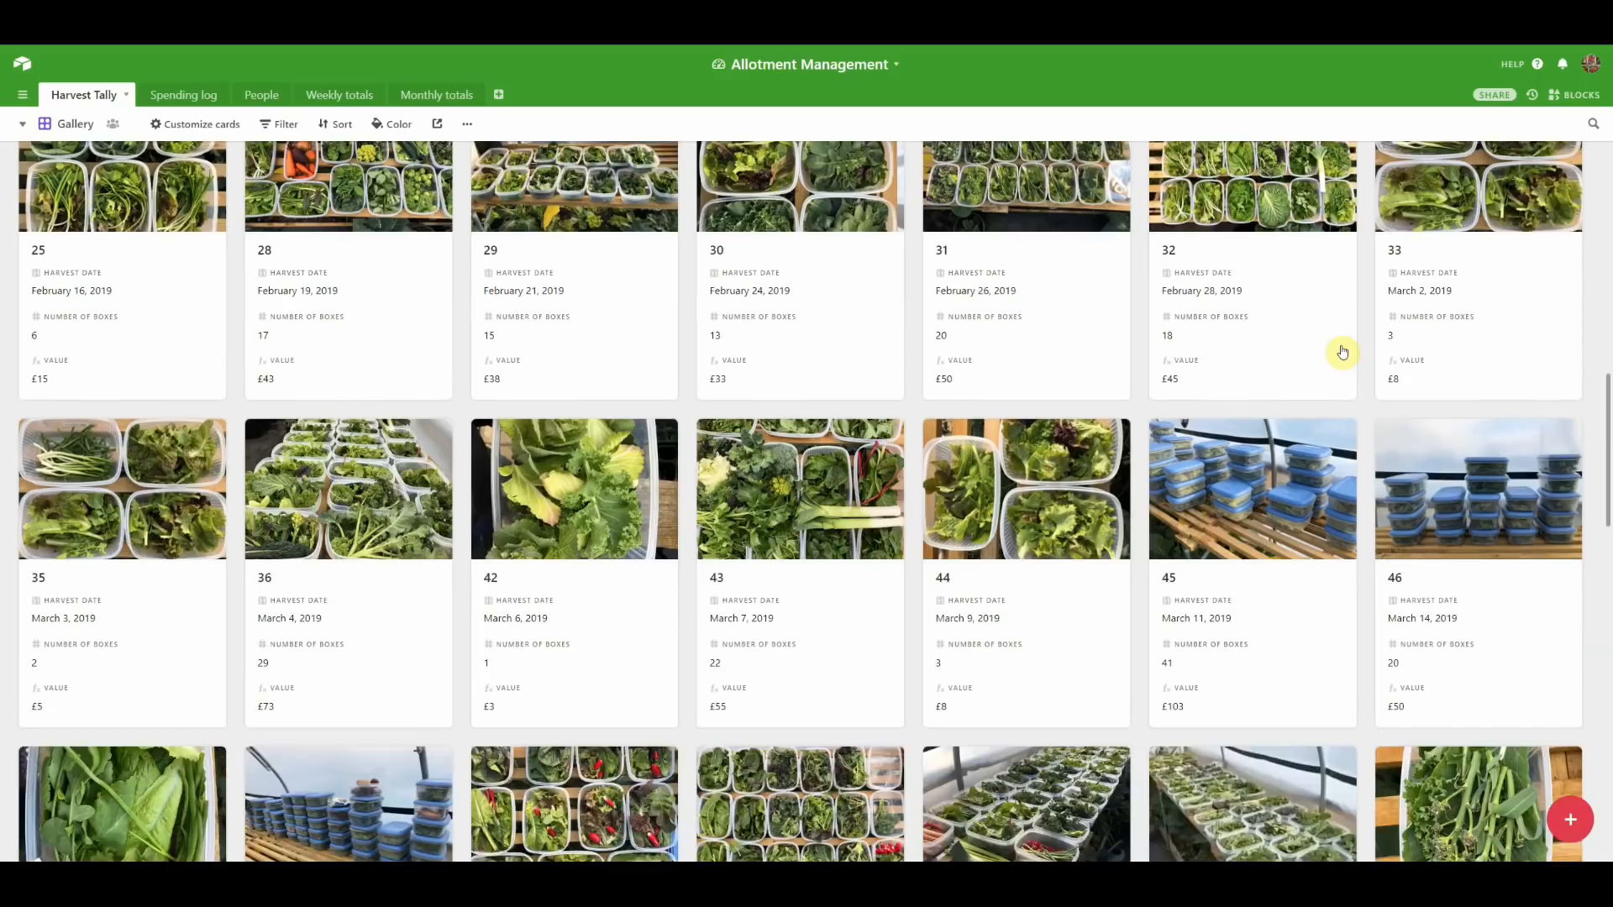
scroll(1342, 351, "down", 2)
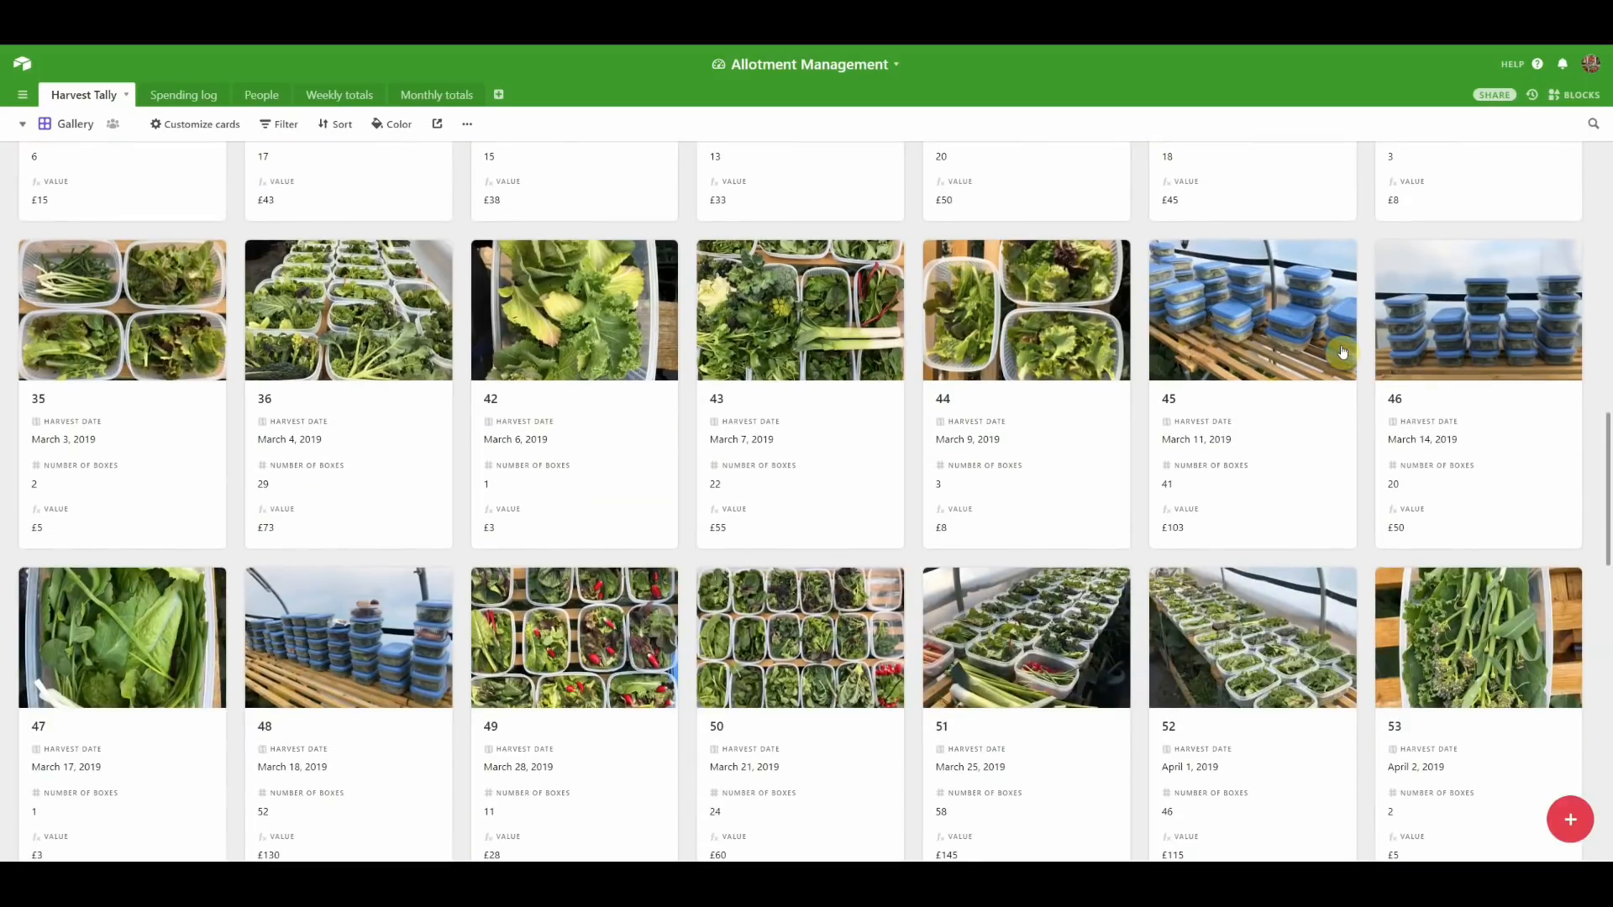
scroll(1341, 352, "down", 3)
scroll(1341, 351, "down", 6)
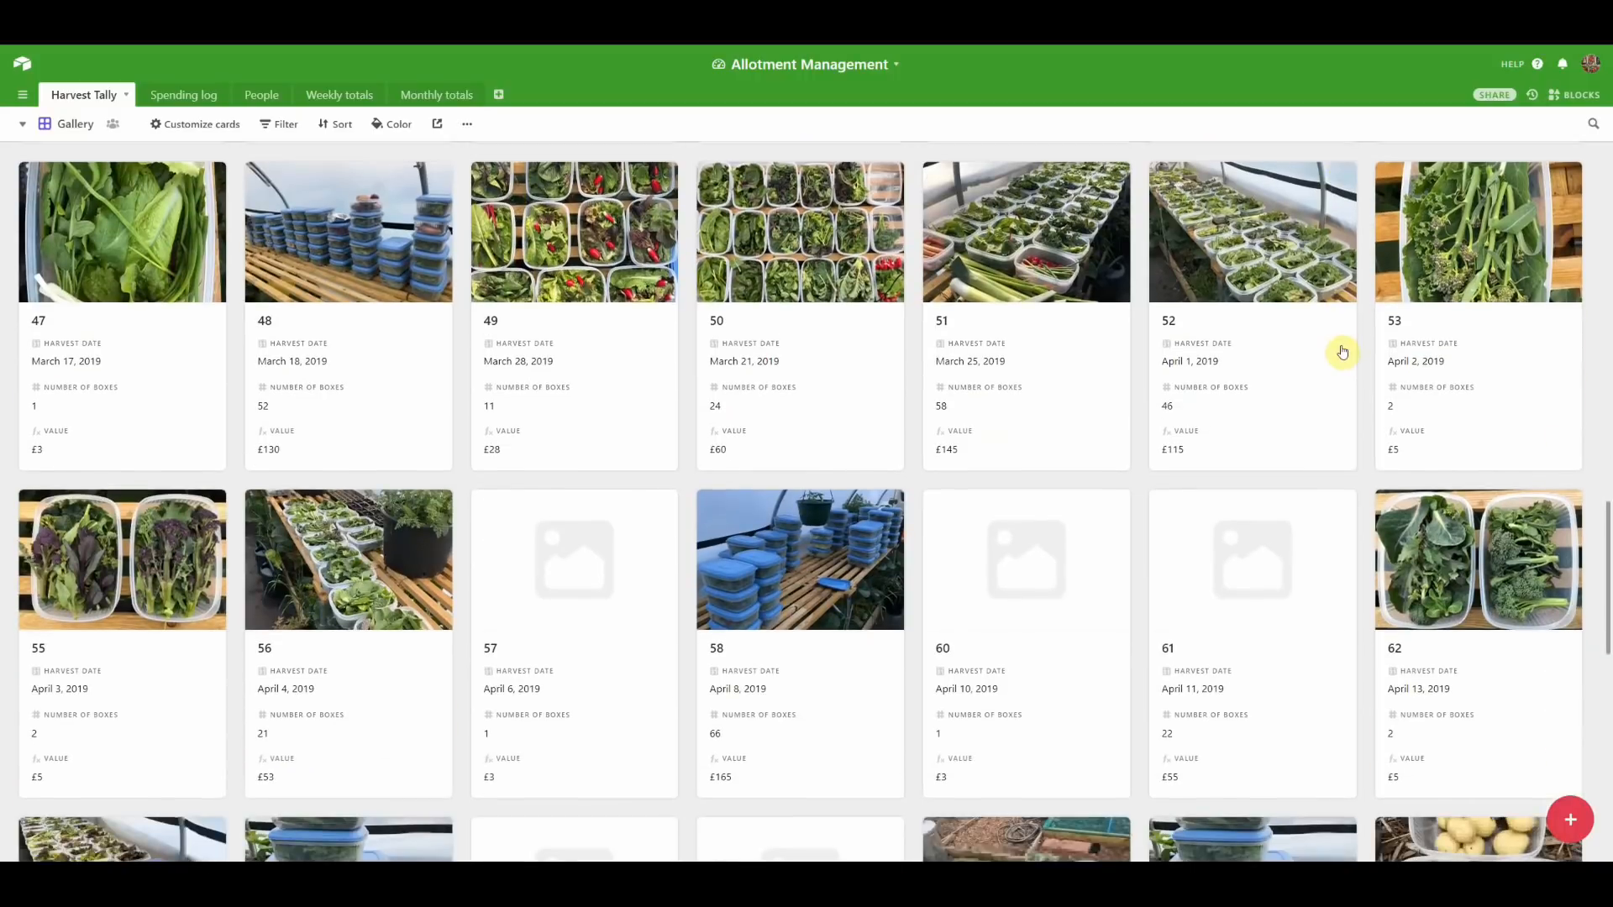
scroll(1342, 351, "down", 6)
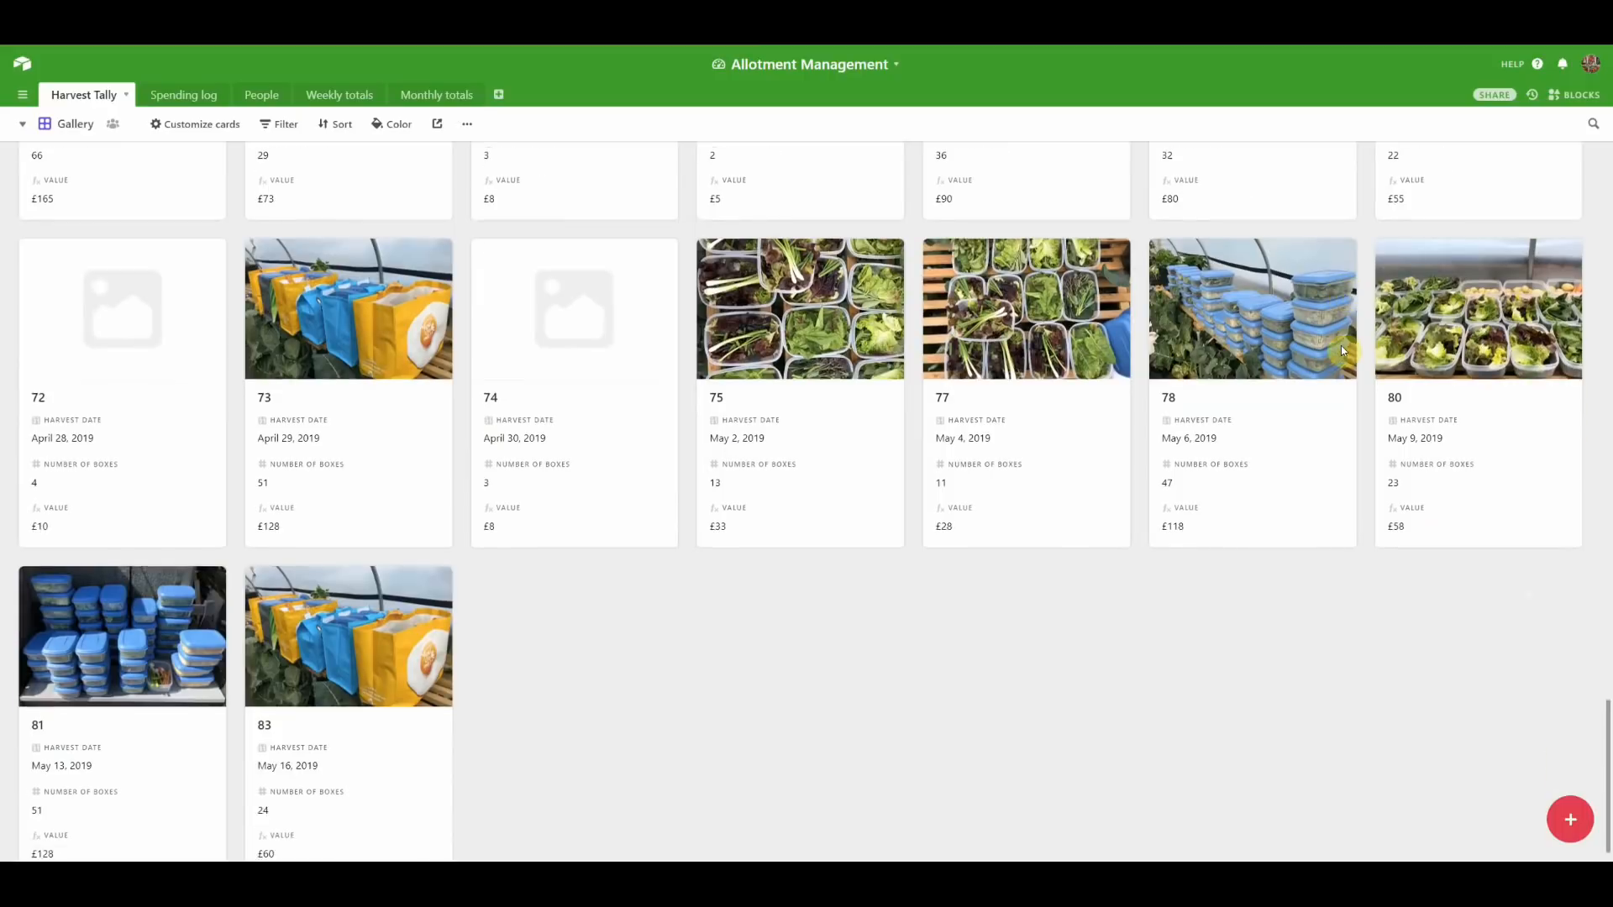
scroll(1343, 352, "up", 8)
scroll(1342, 351, "up", 10)
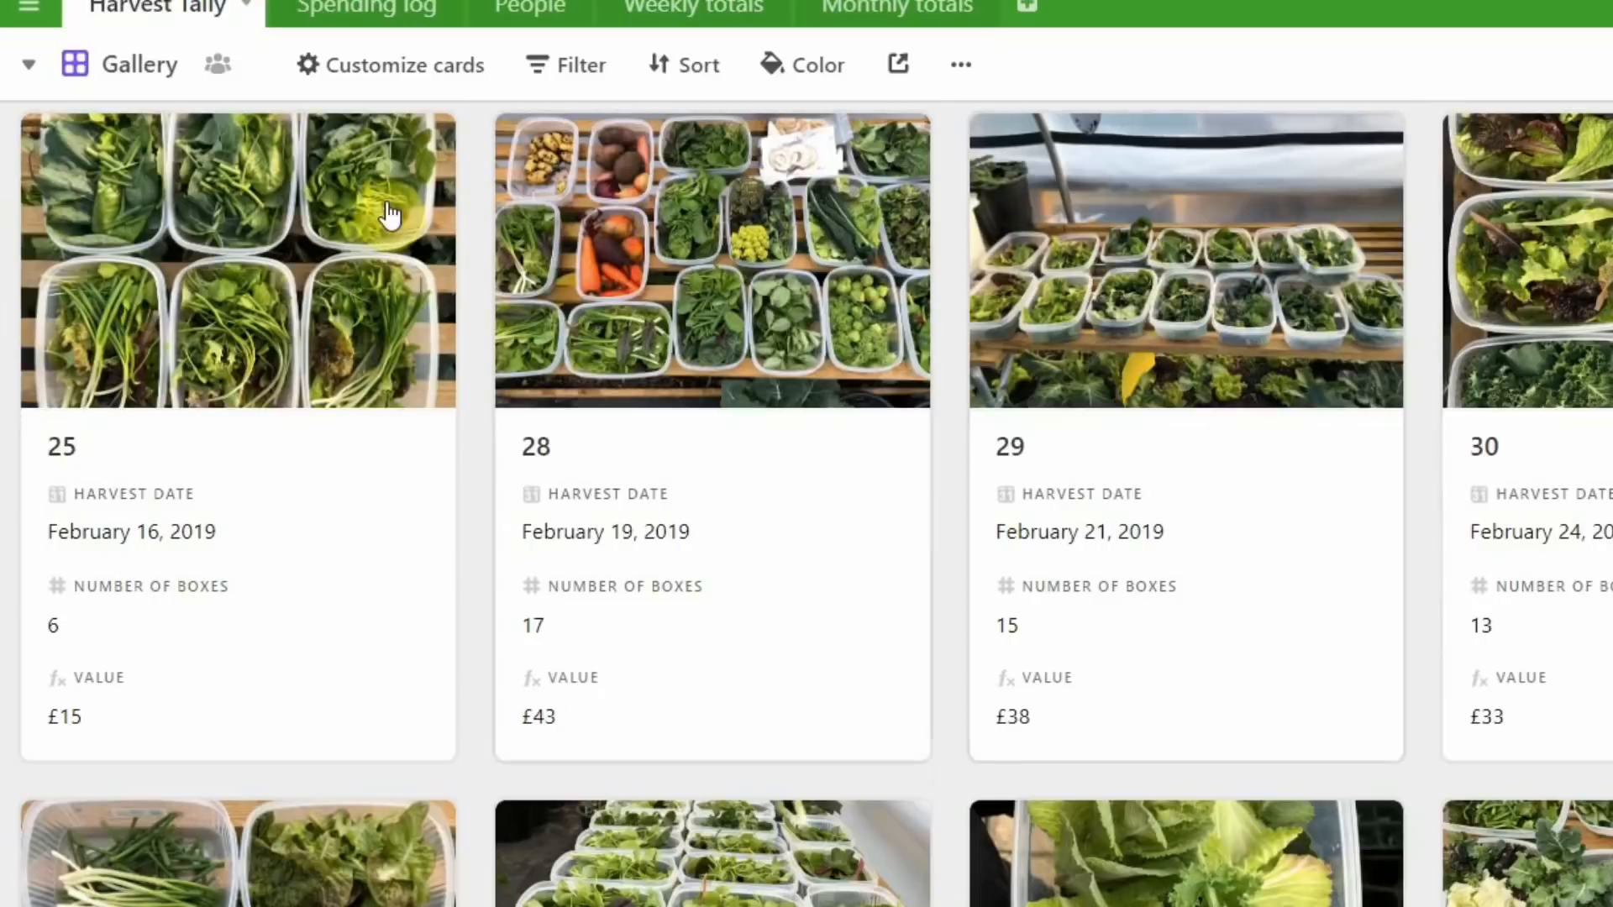
- Switch the Harvest Tally to the Group by week view and examine the weekly box and value sums
left_click(65, 125)
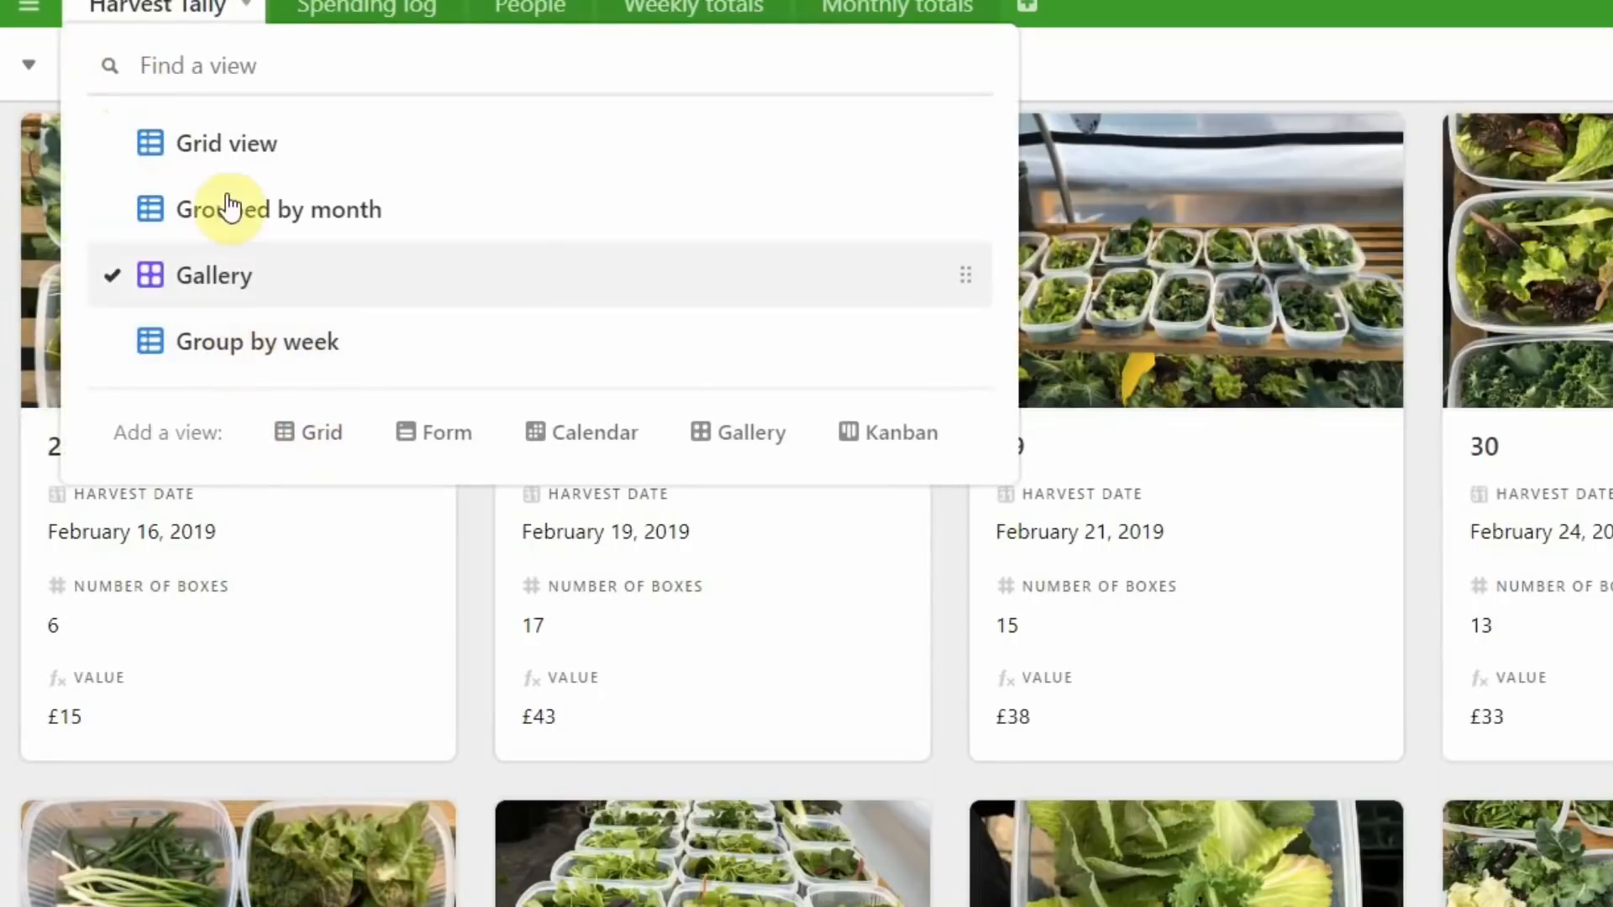
left_click(239, 349)
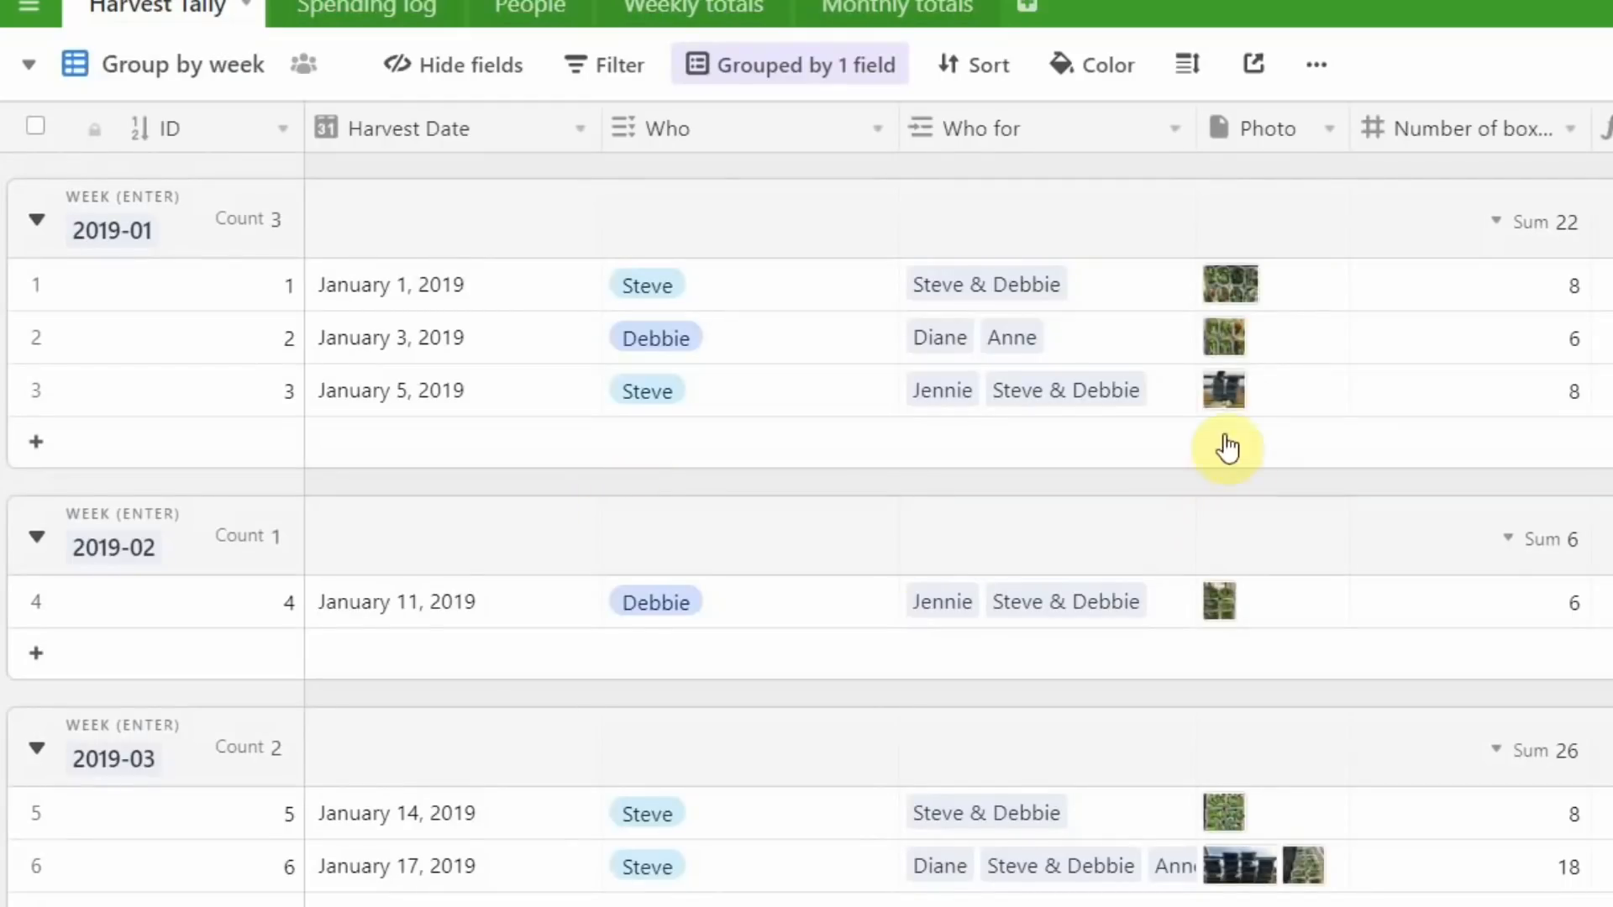
scroll(1588, 360, "down", 2)
scroll(1597, 364, "down", 10)
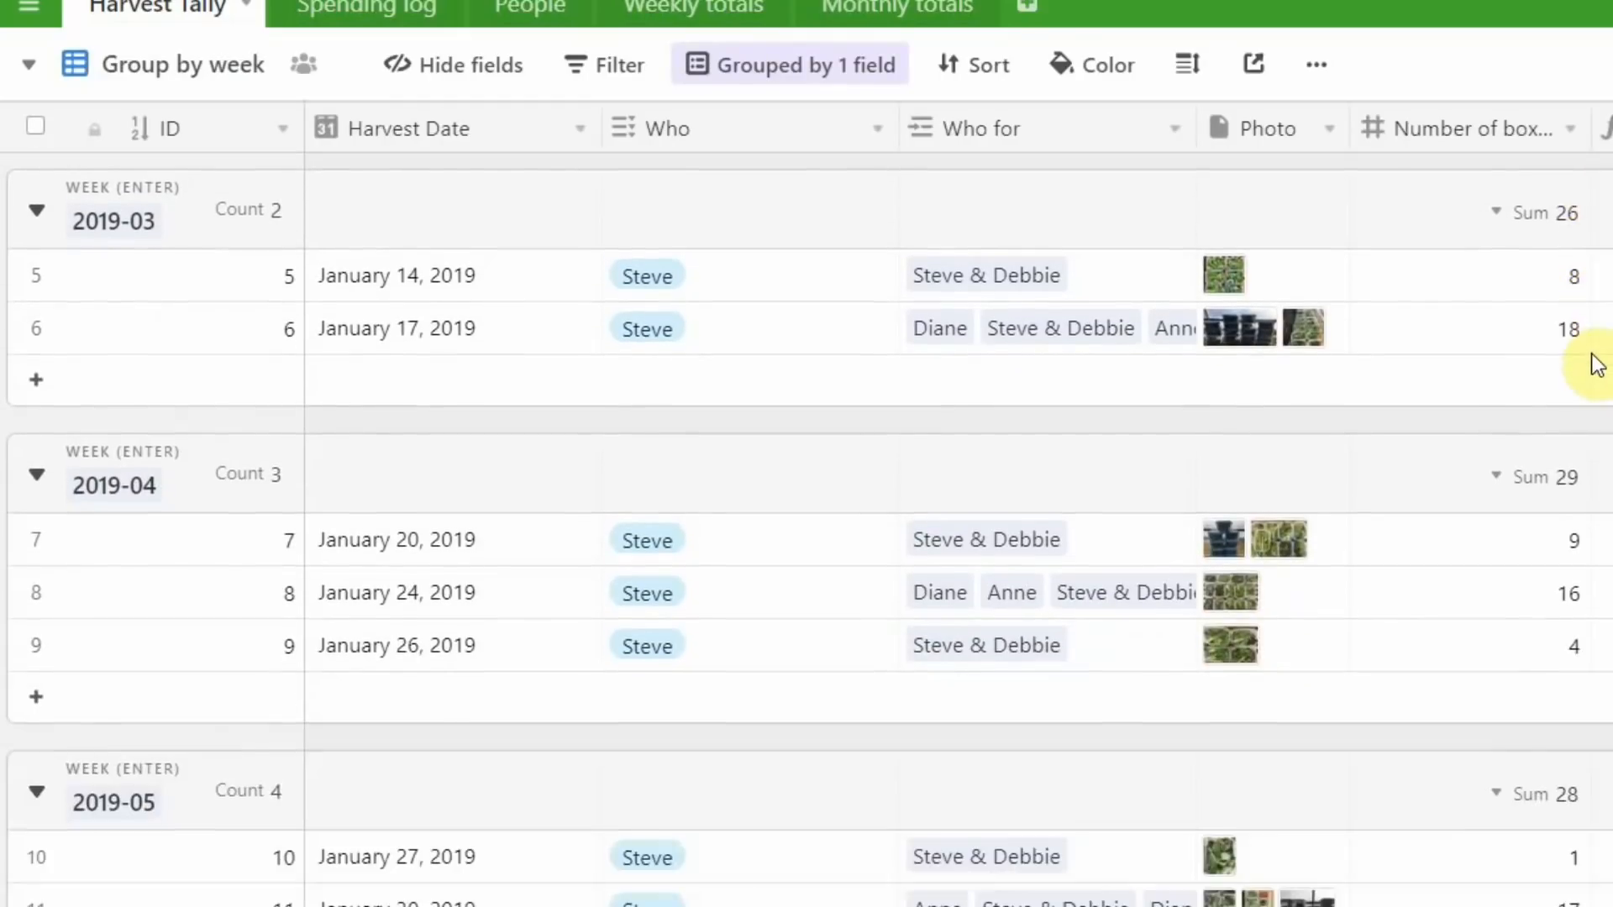
scroll(1593, 361, "down", 3)
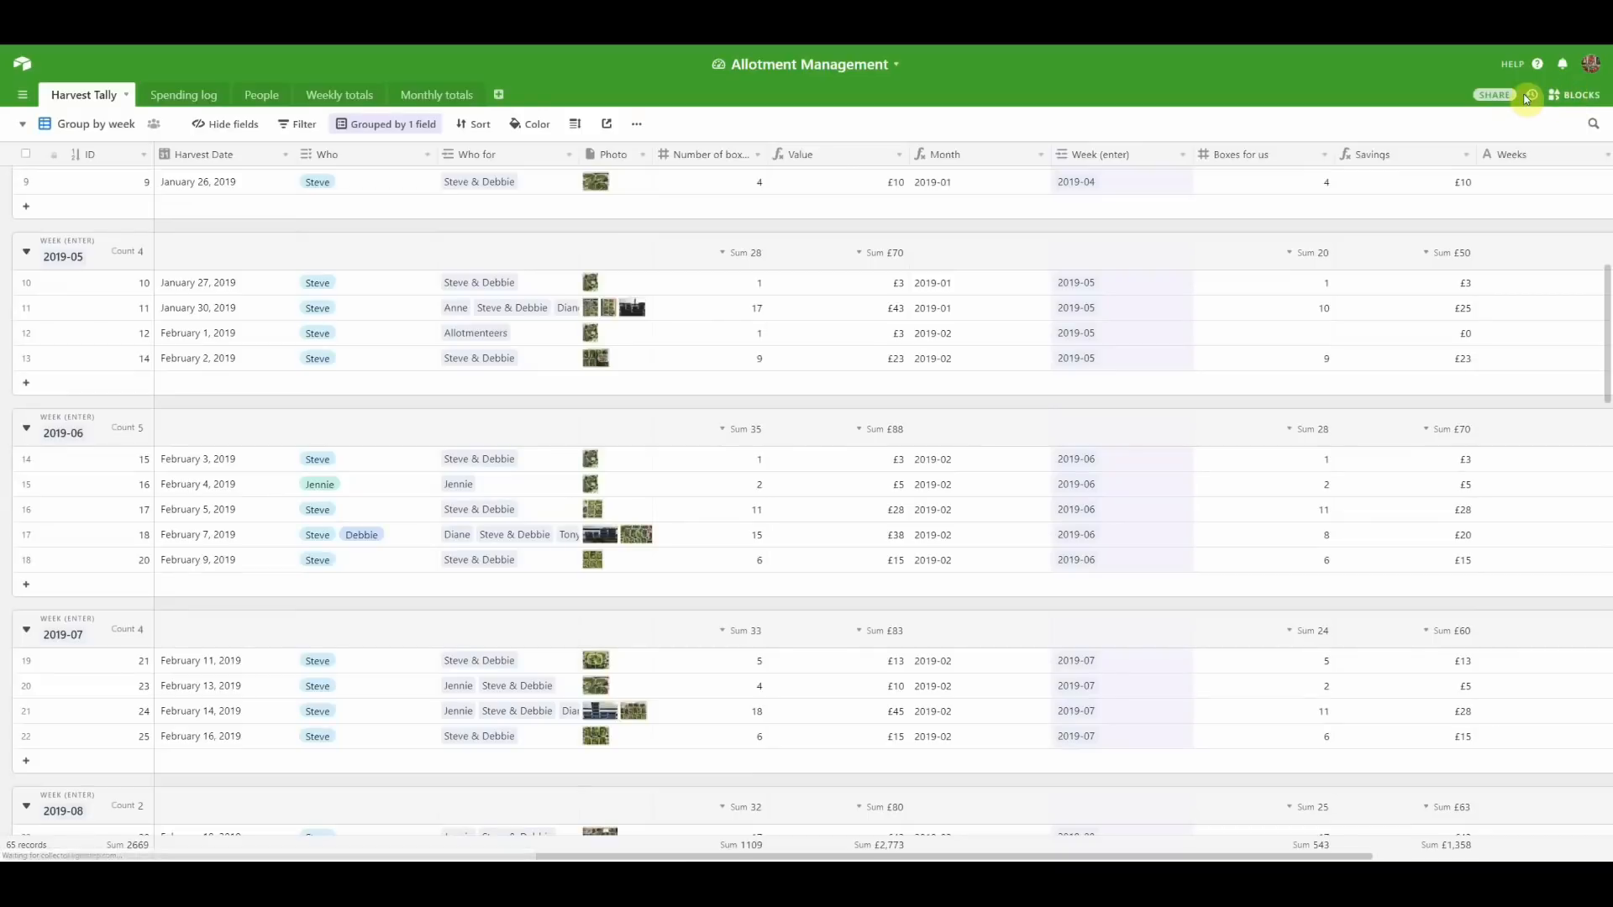
- Show the Blocks dashboard and examine the bars of the Weekly harvest totals £ chart, continuing towards the monthly chart
left_click(1525, 101)
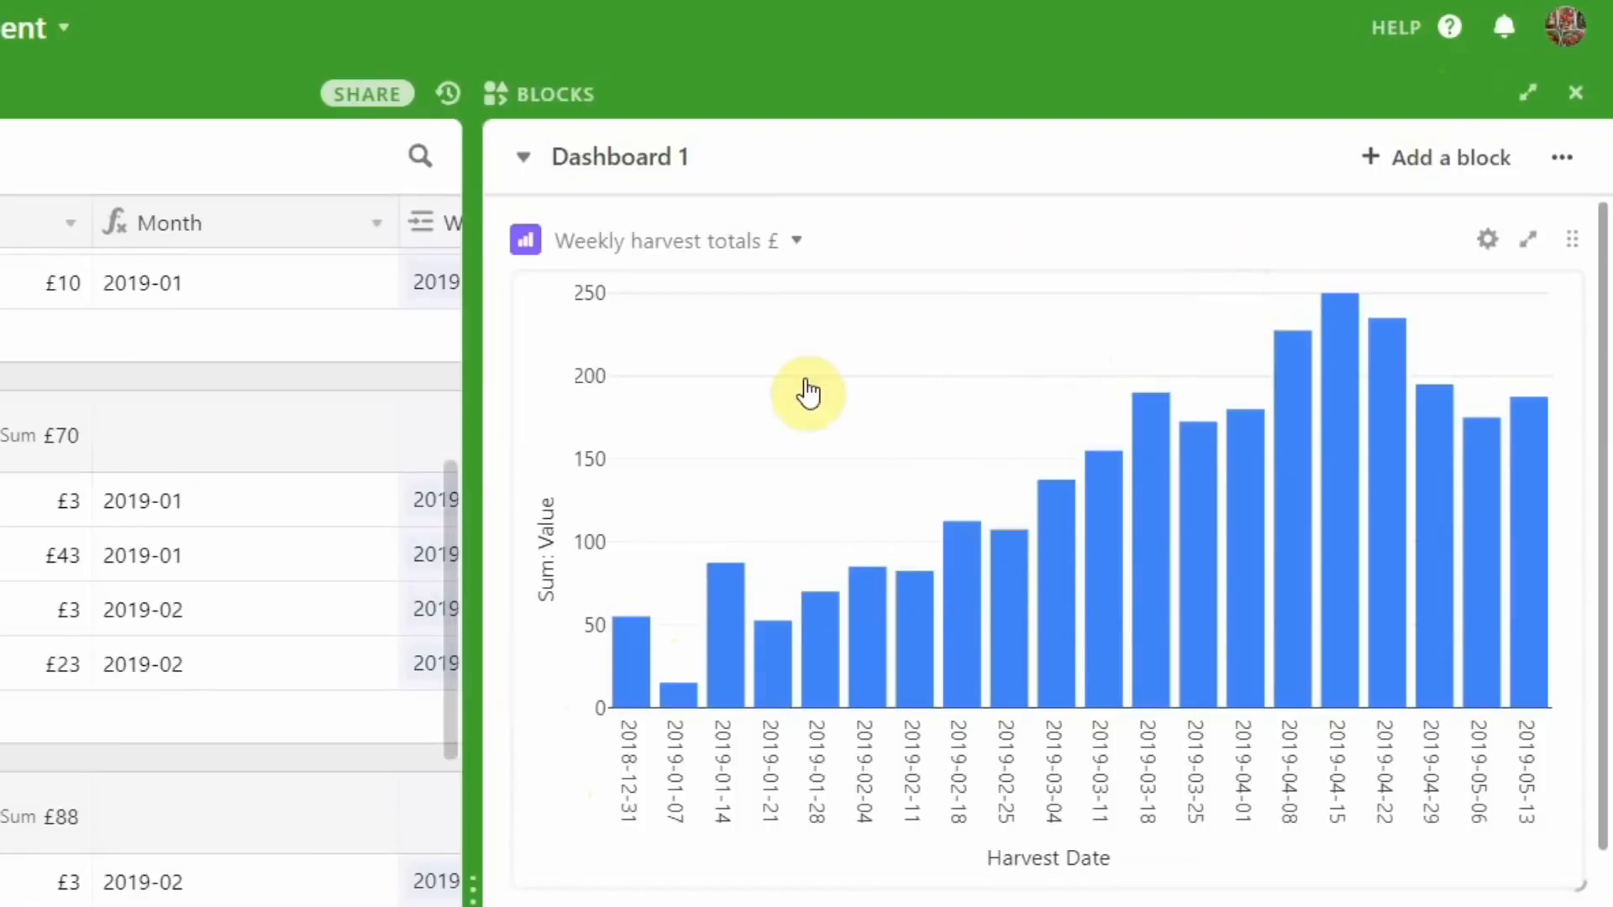
mouse_move(1256, 409)
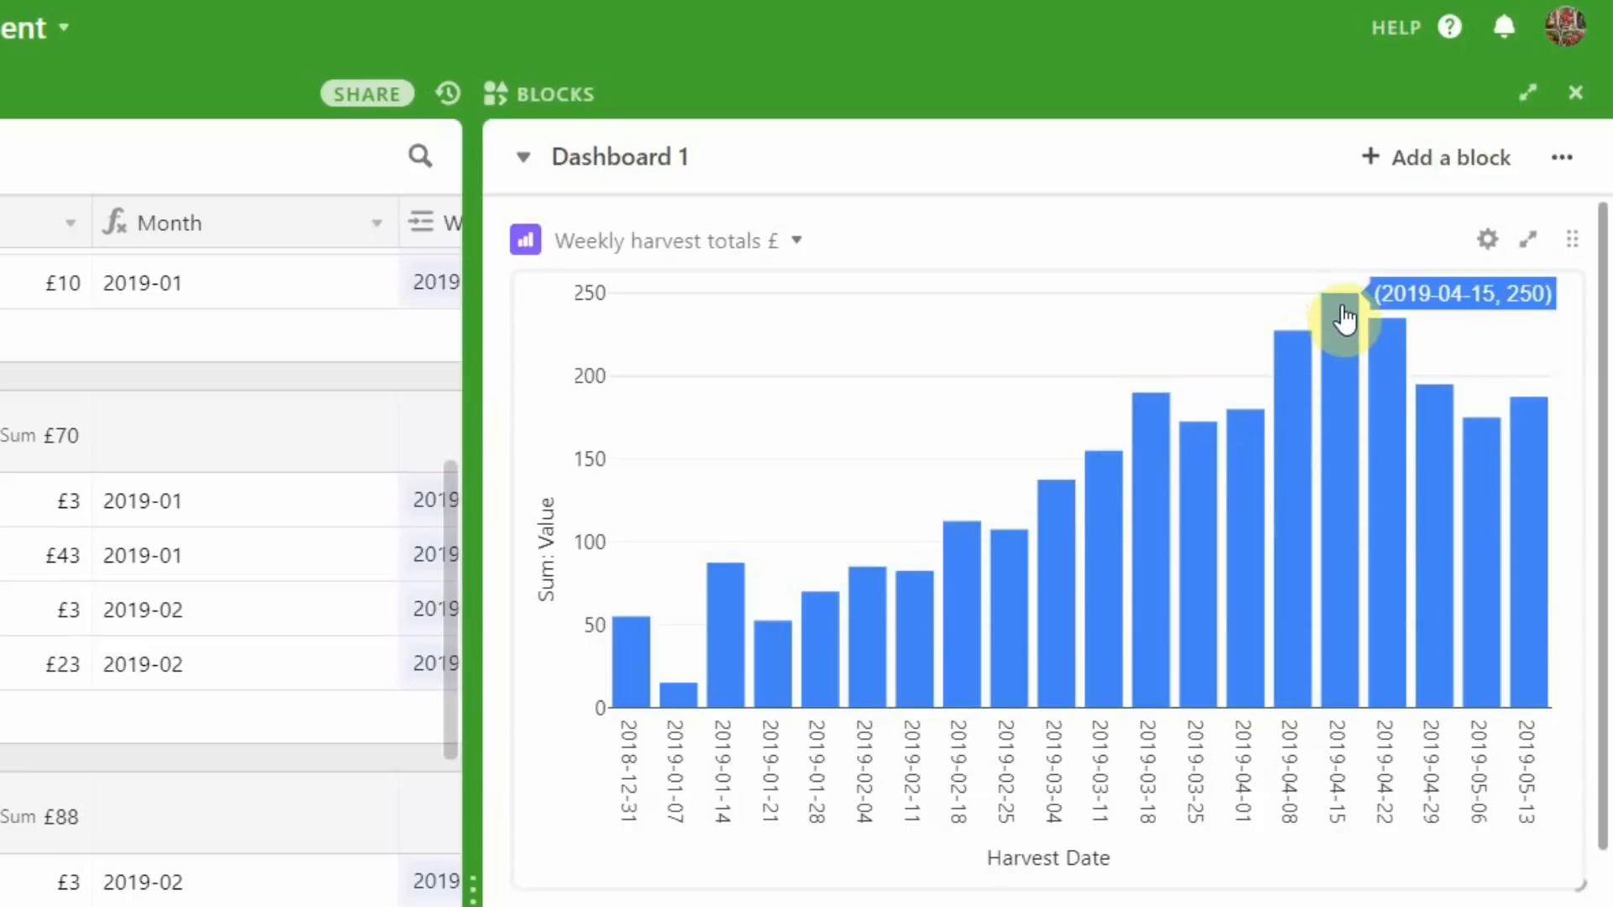
mouse_move(1344, 311)
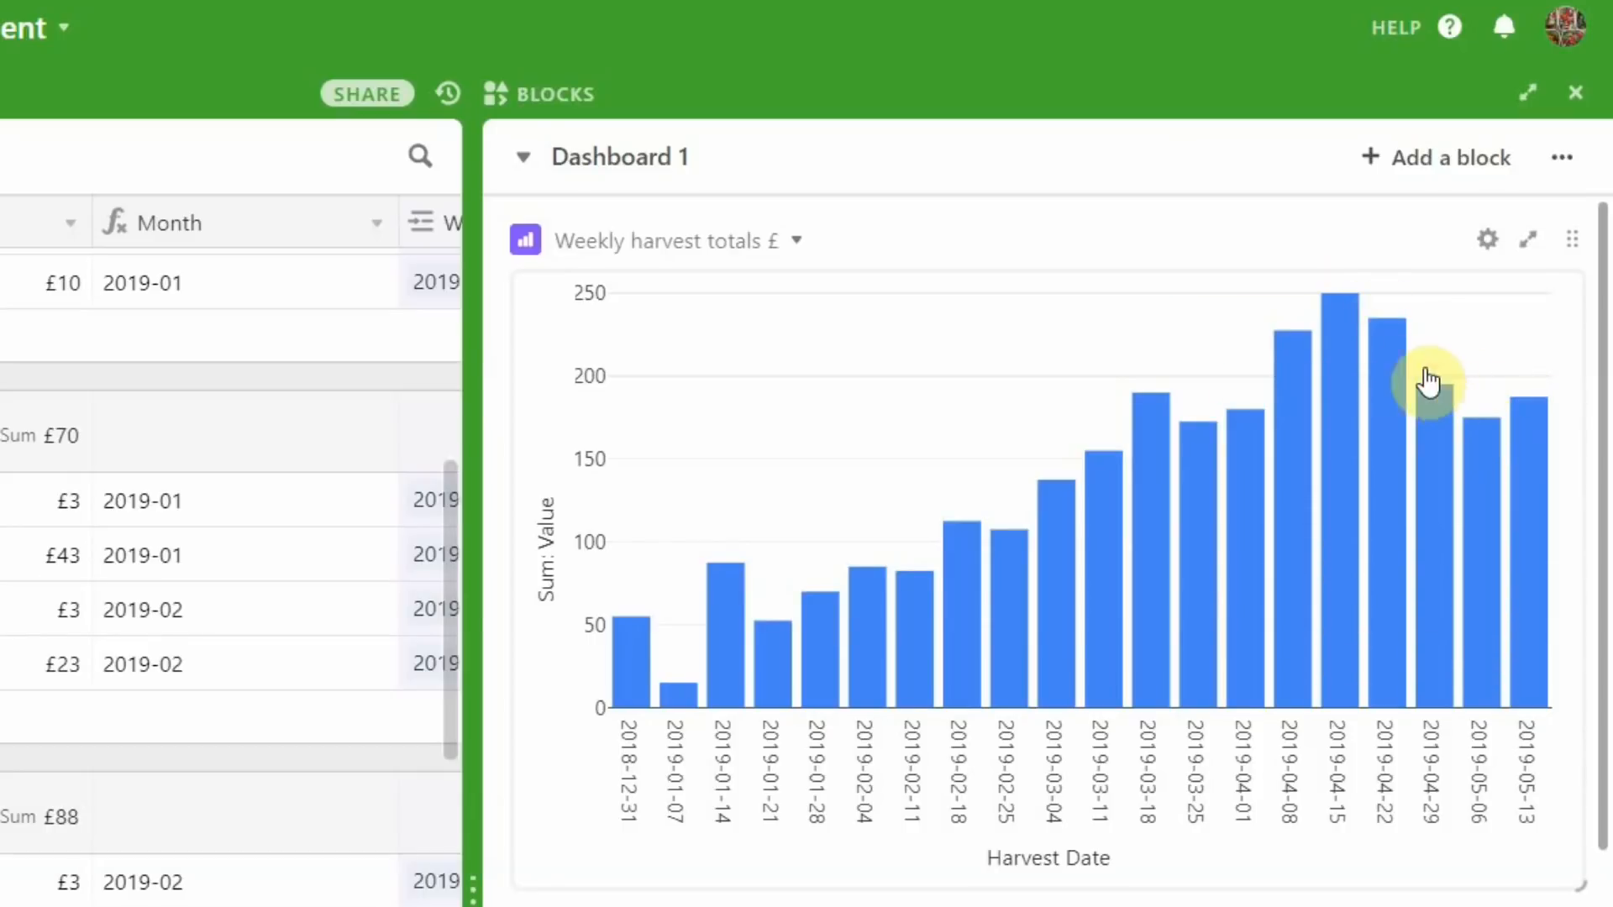
mouse_move(1542, 418)
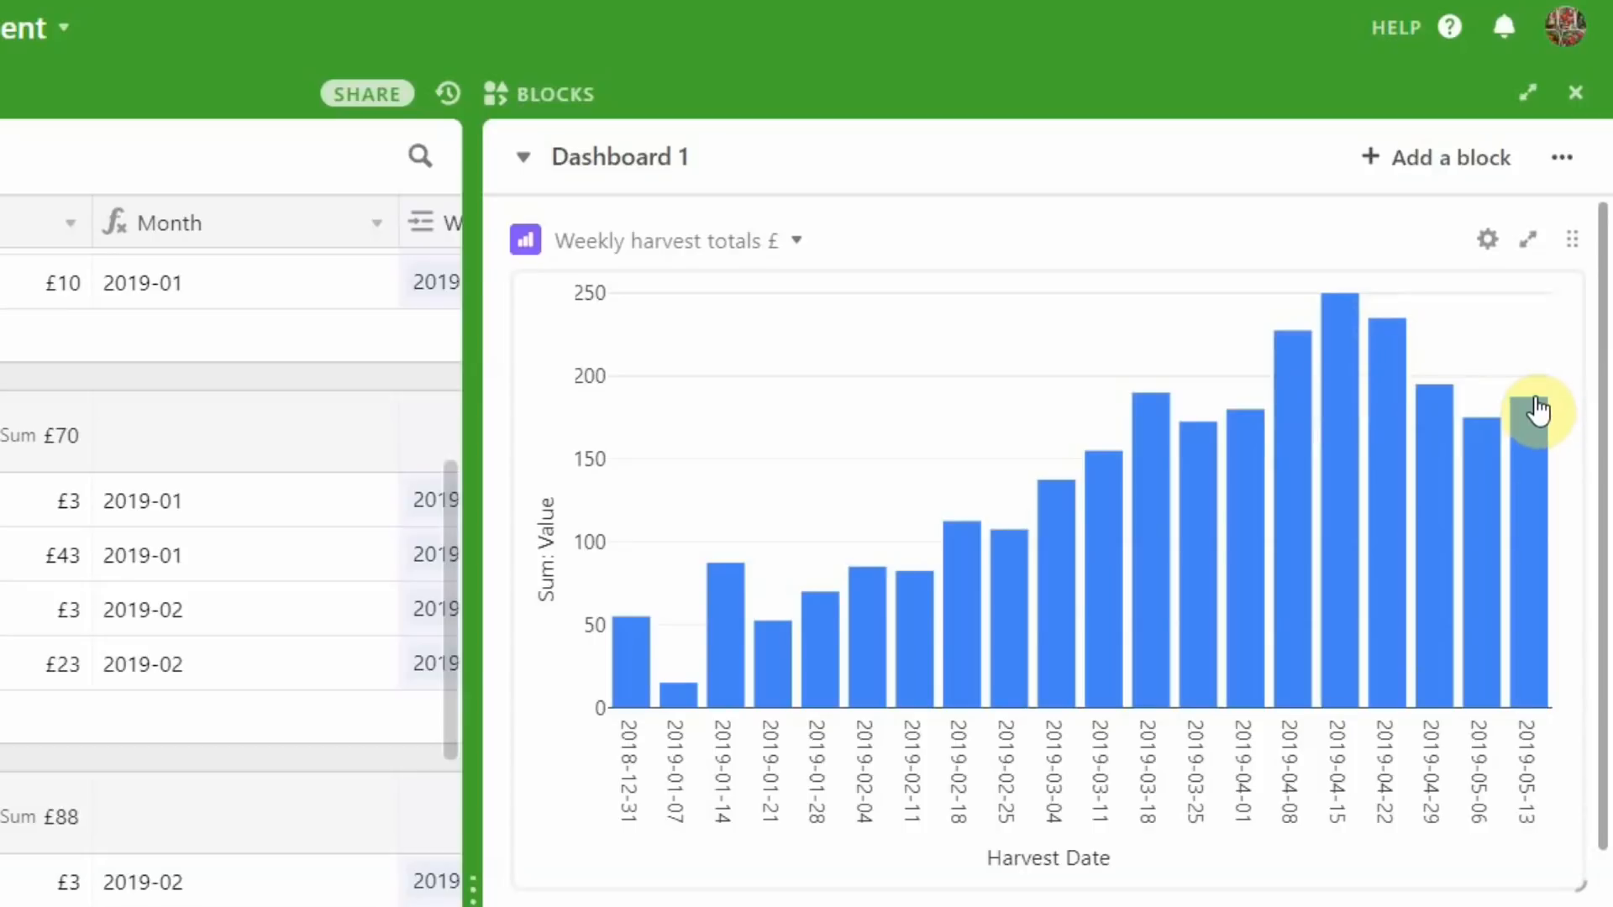
scroll(1480, 545, "down", 3)
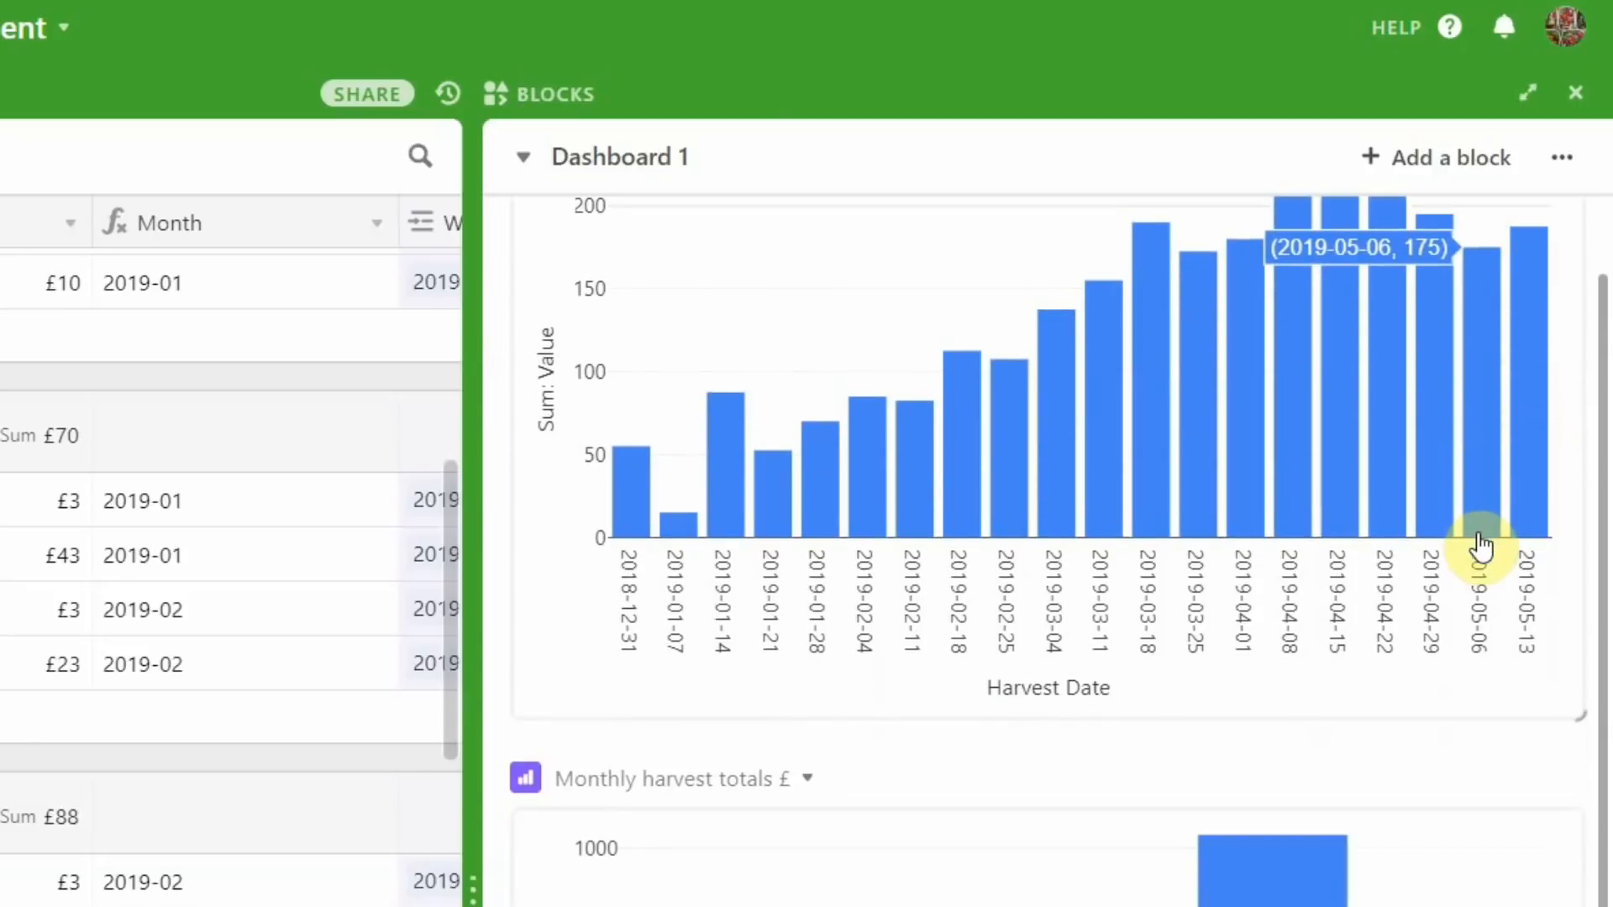
- Examine the Monthly harvest totals £ chart on the Blocks dashboard
scroll(1479, 542, "down", 4)
scroll(1484, 547, "up", 7)
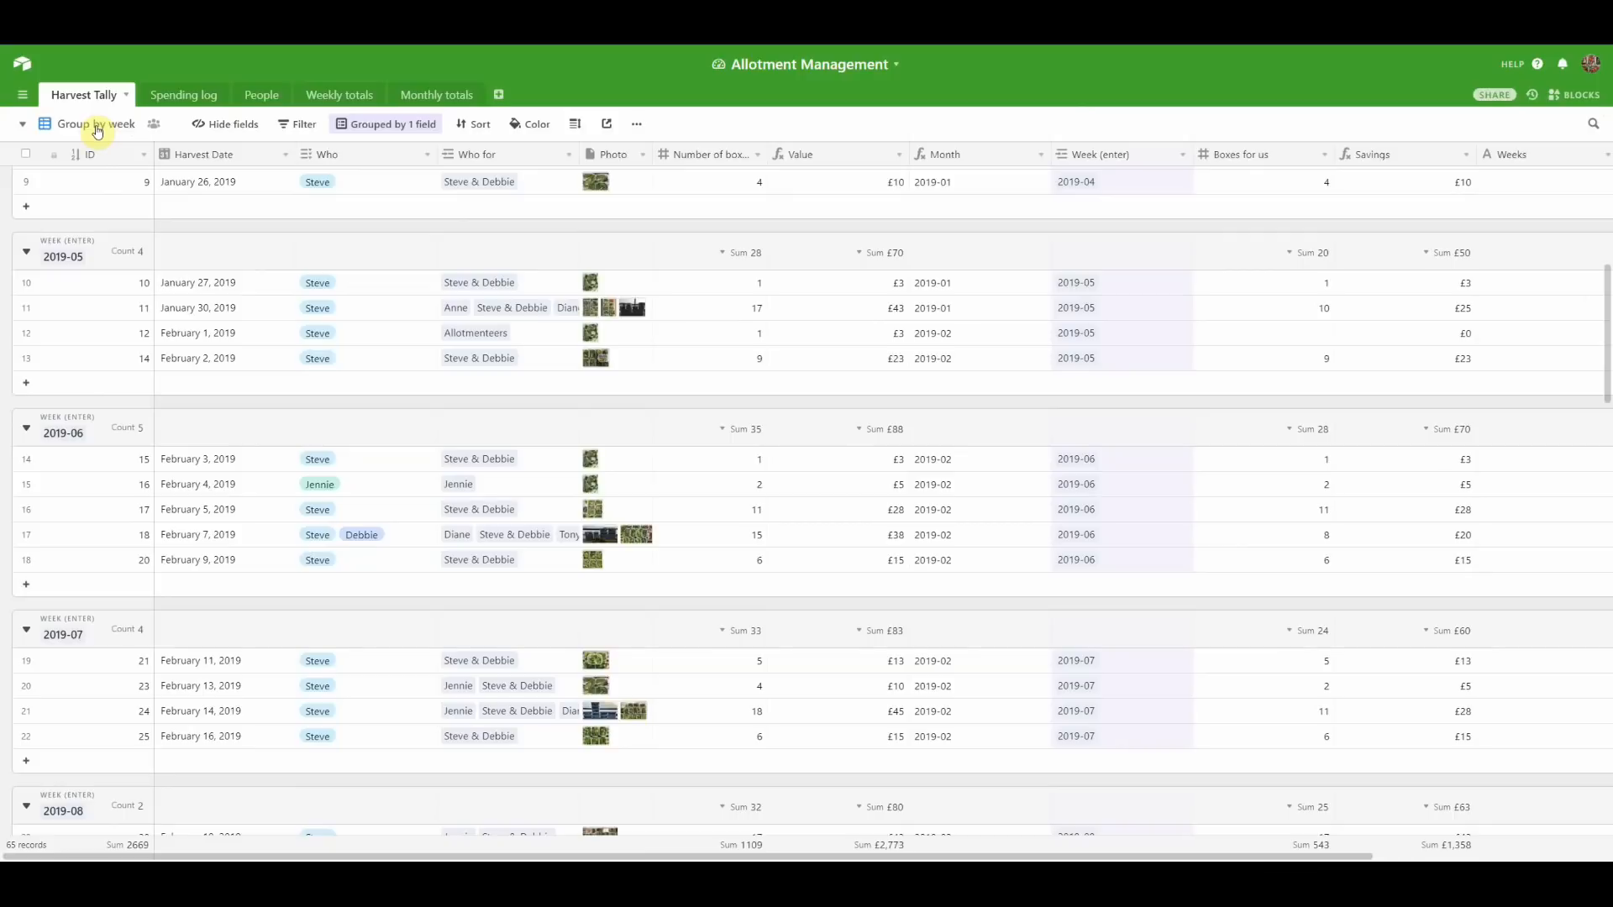
- Open the Spending log table and review the purchases, costs and monthly sums from January to April 2019
left_click(174, 94)
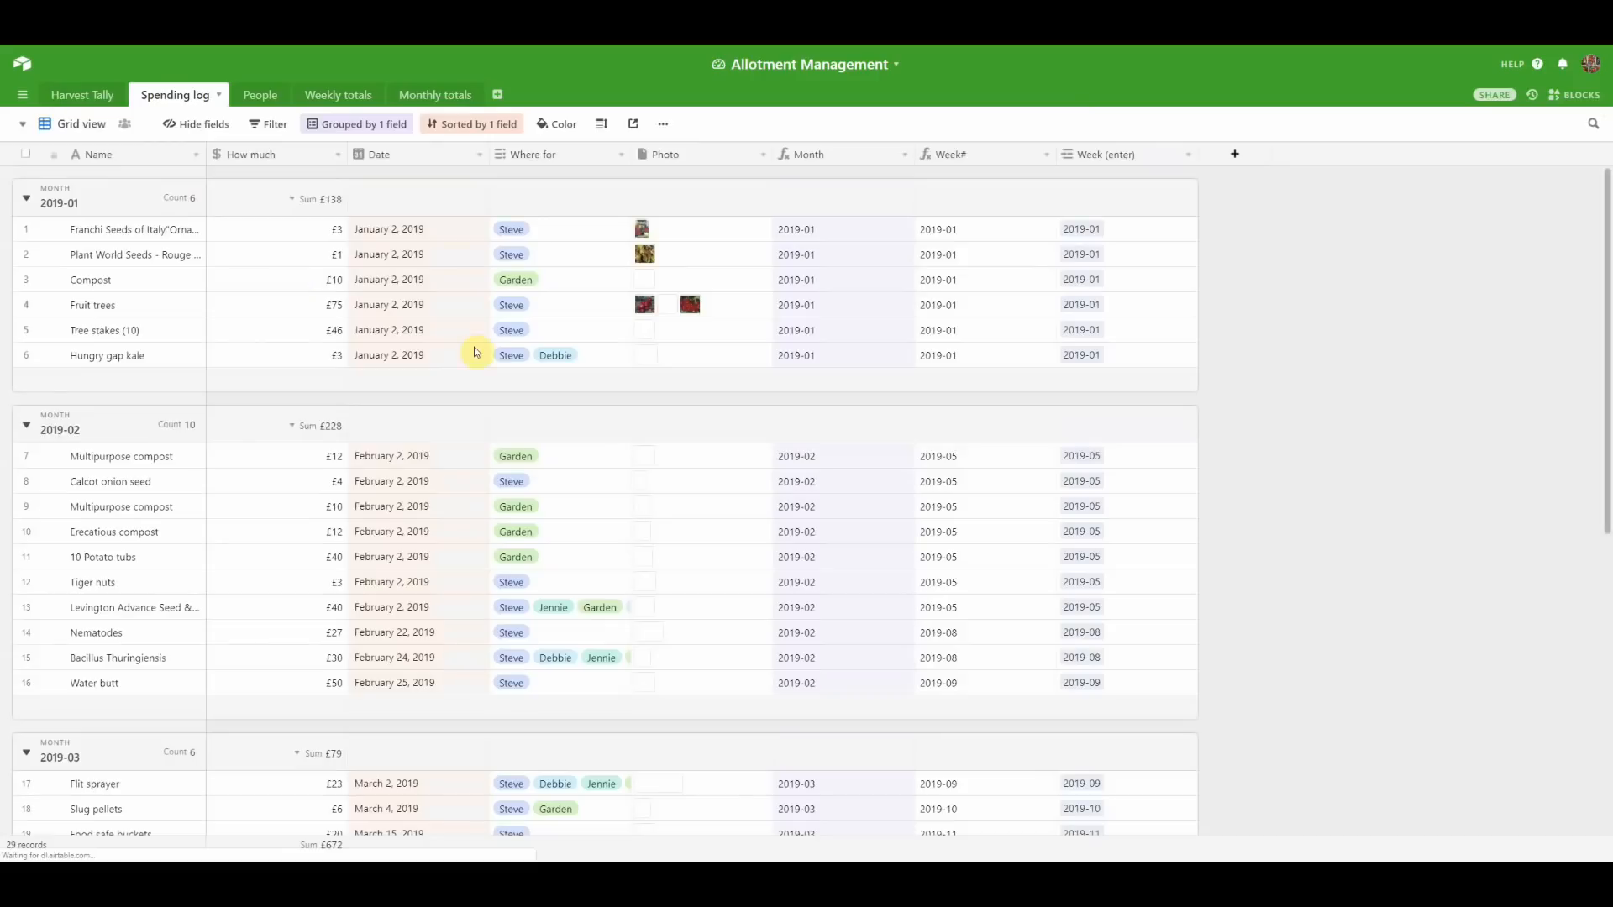
scroll(913, 294, "down", 5)
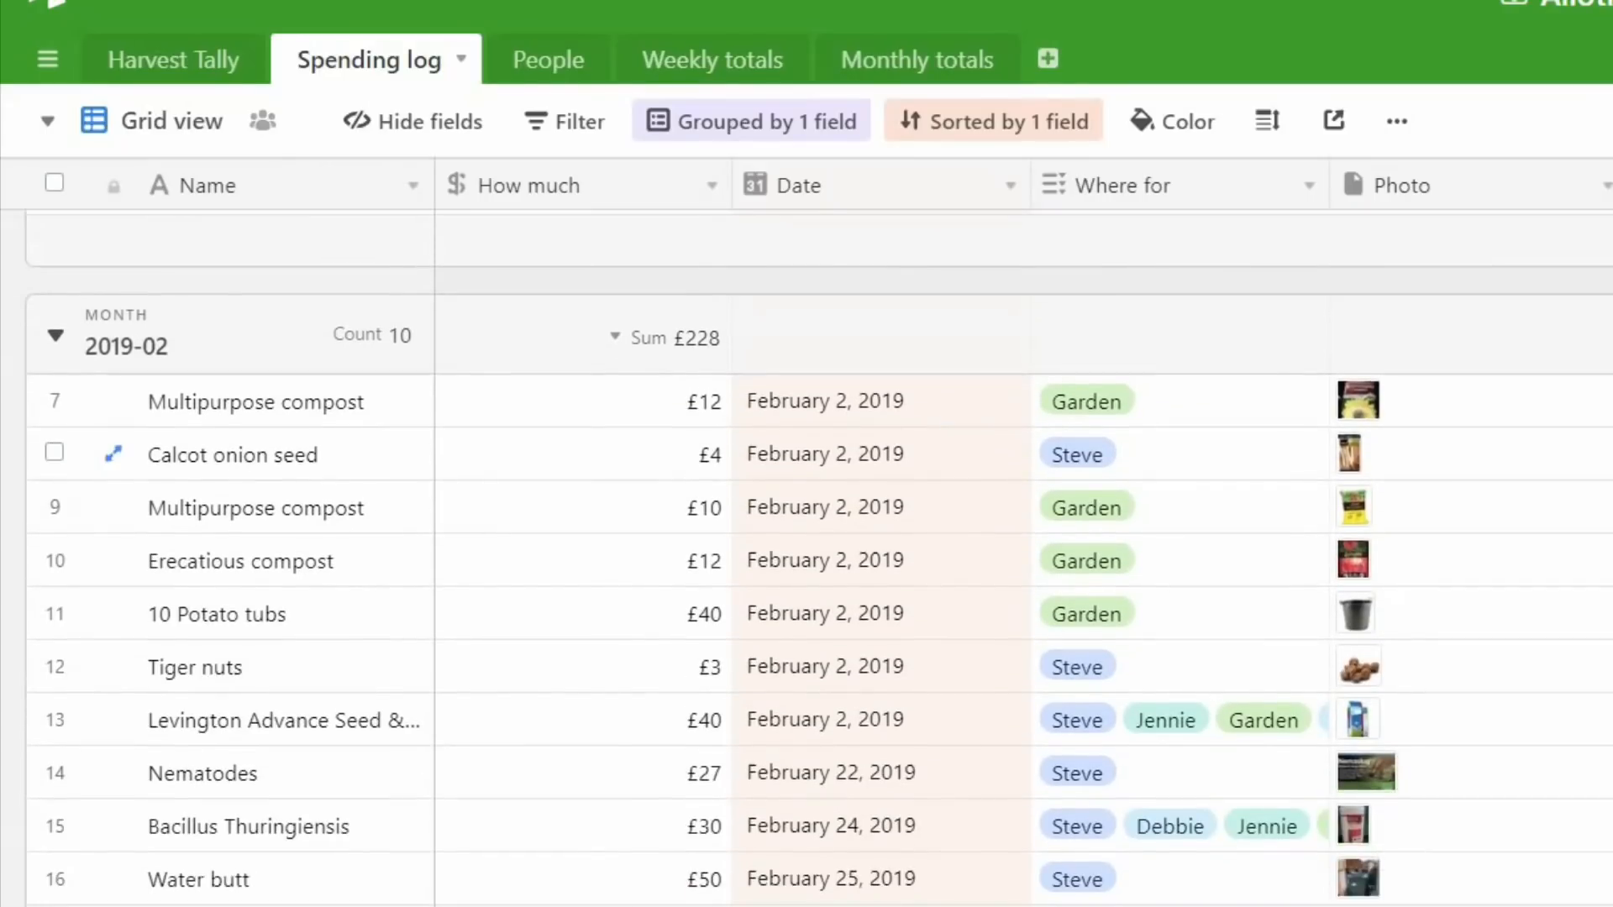
scroll(806, 470, "down", 3)
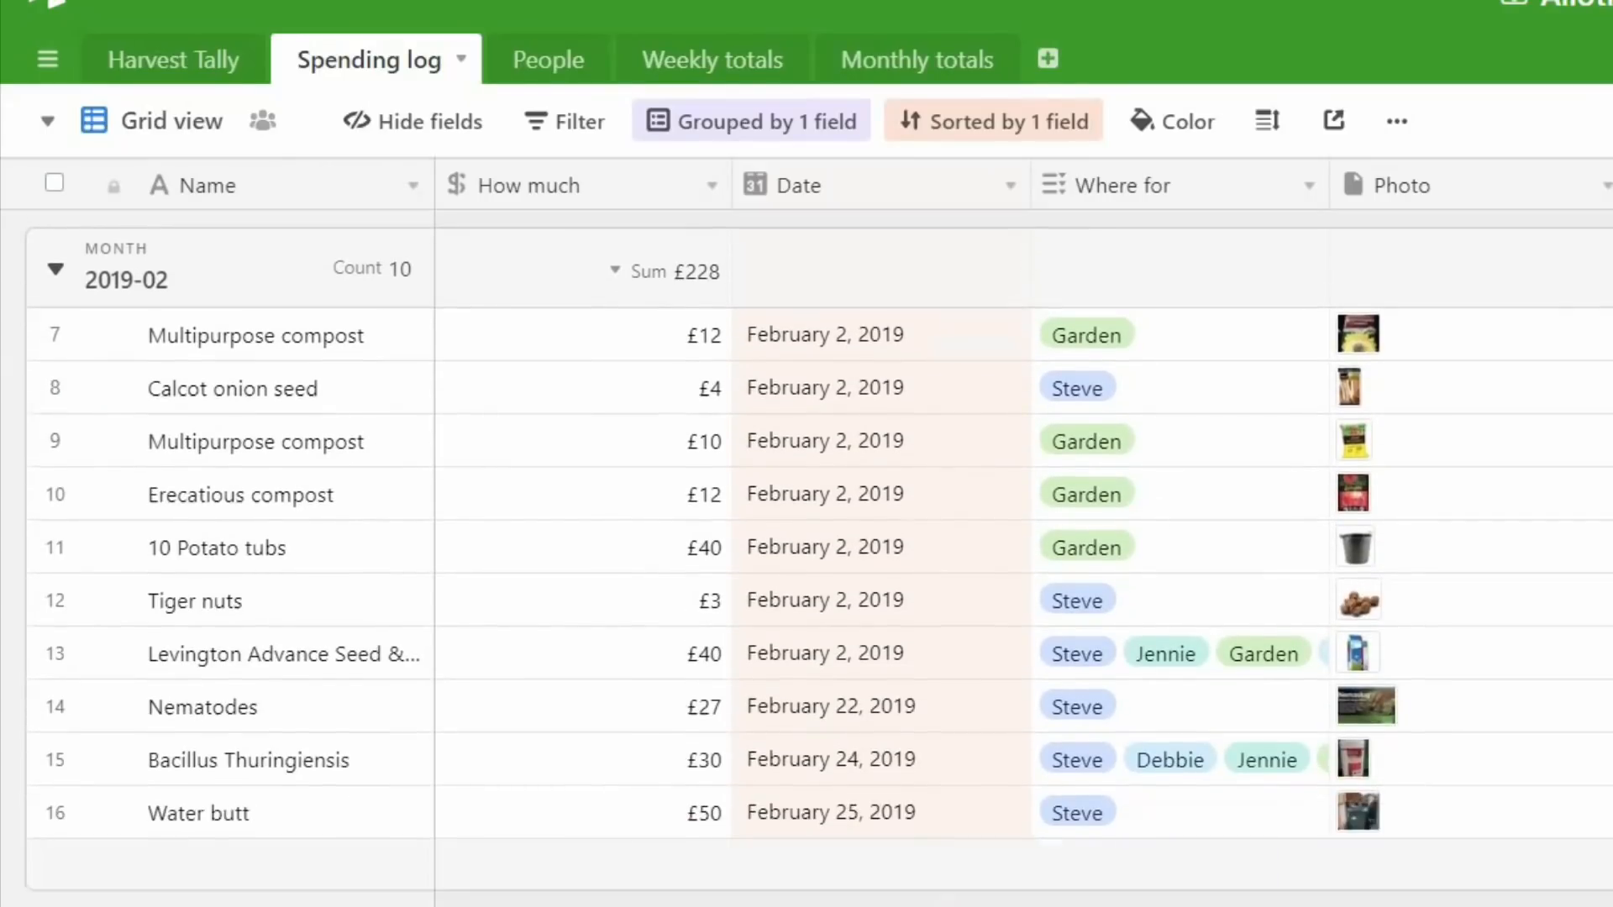
scroll(819, 558, "down", 7)
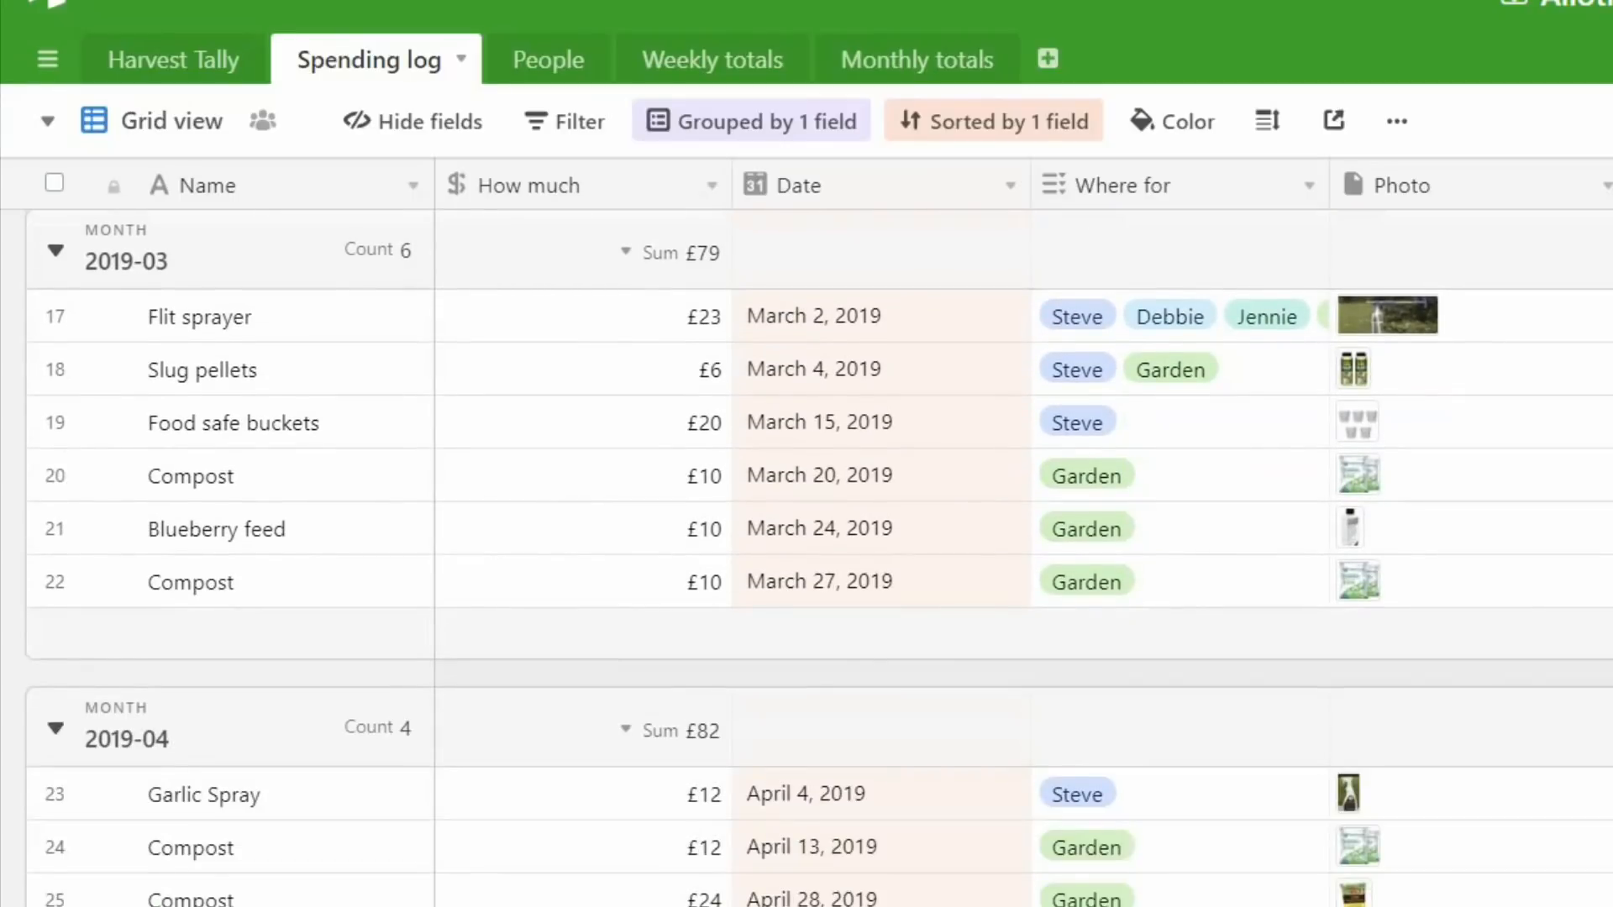
scroll(1283, 480, "up", 12)
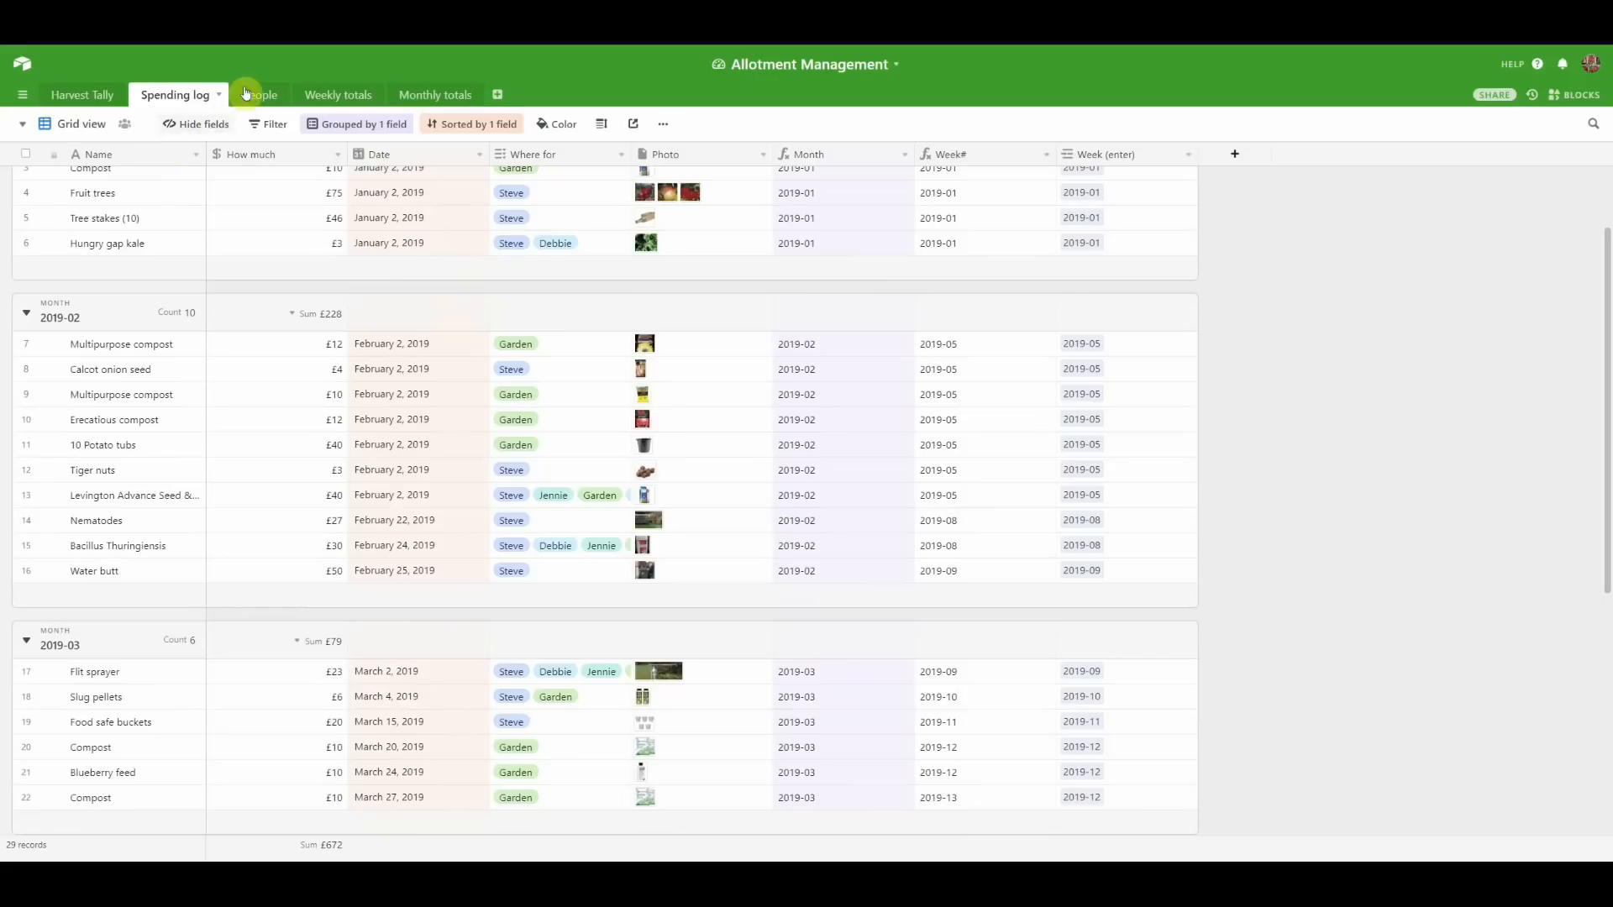
- Open the People table and widen its Harvest Tally column until all linked harvest numbers fit
left_click(252, 94)
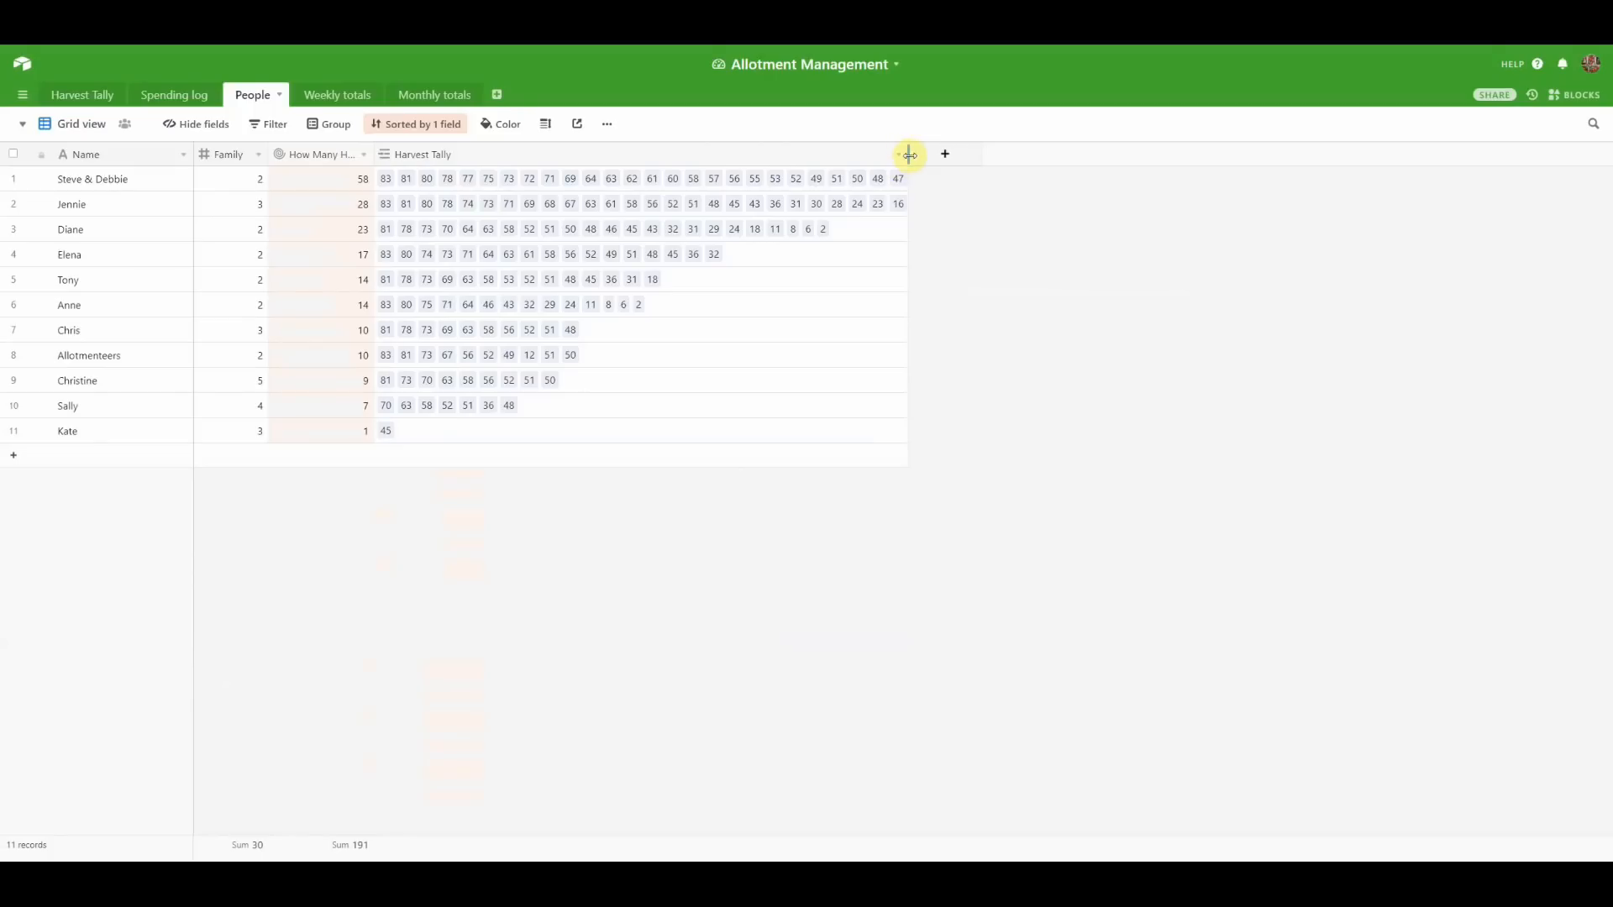
left_click_drag(909, 154, 1559, 177)
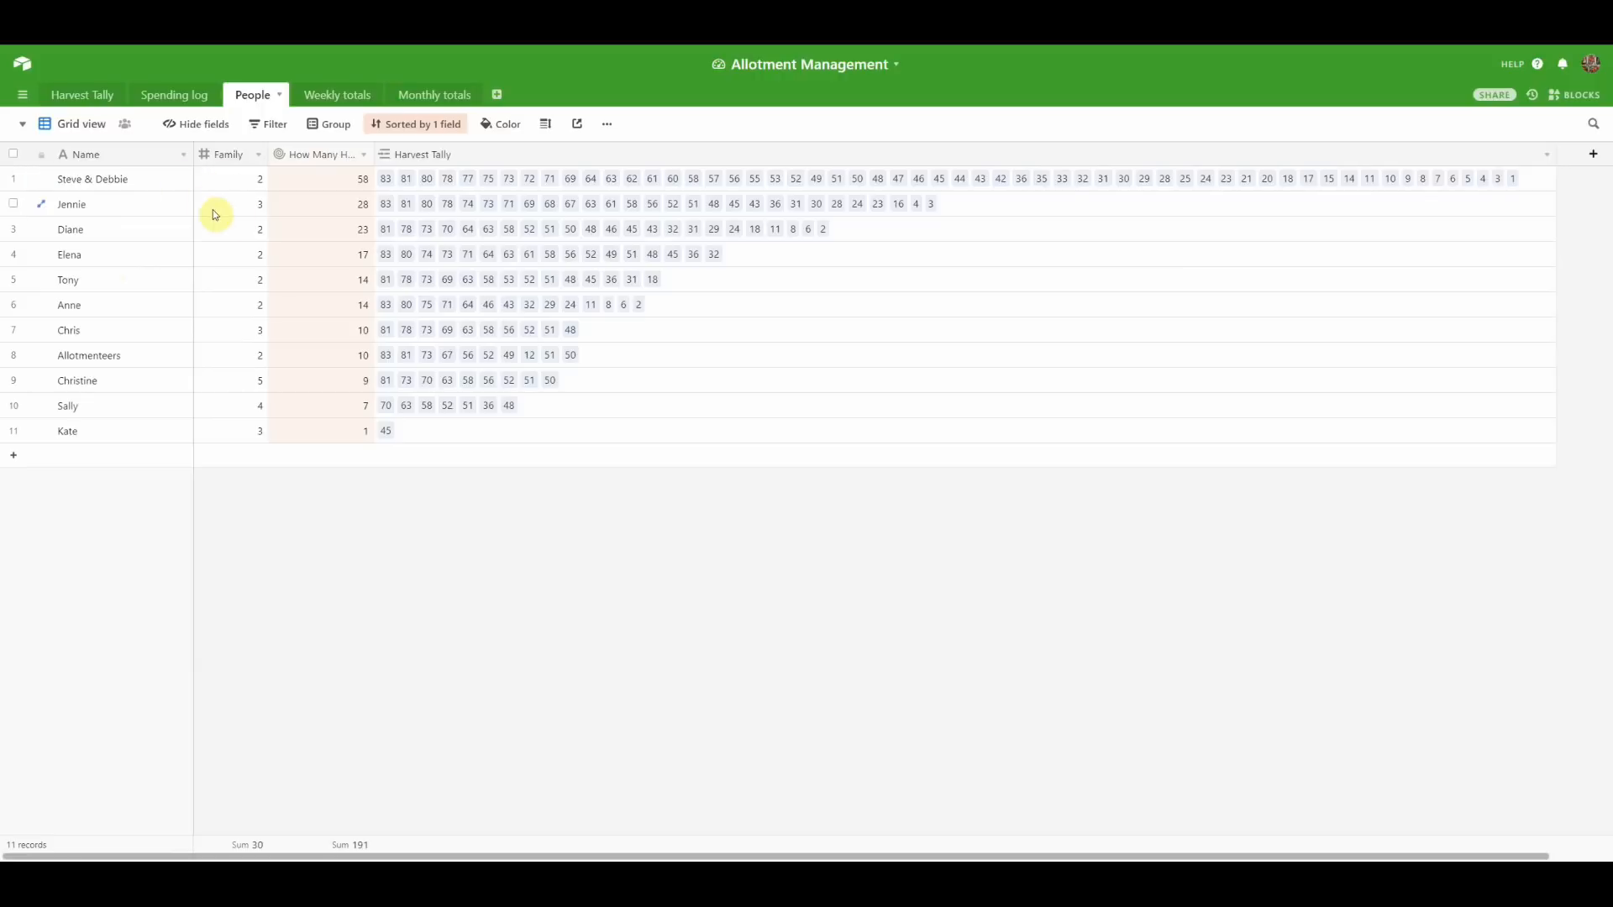
- Open the Weekly totals table and examine the boxes, meals, value, savings and spending recorded per week
left_click(318, 99)
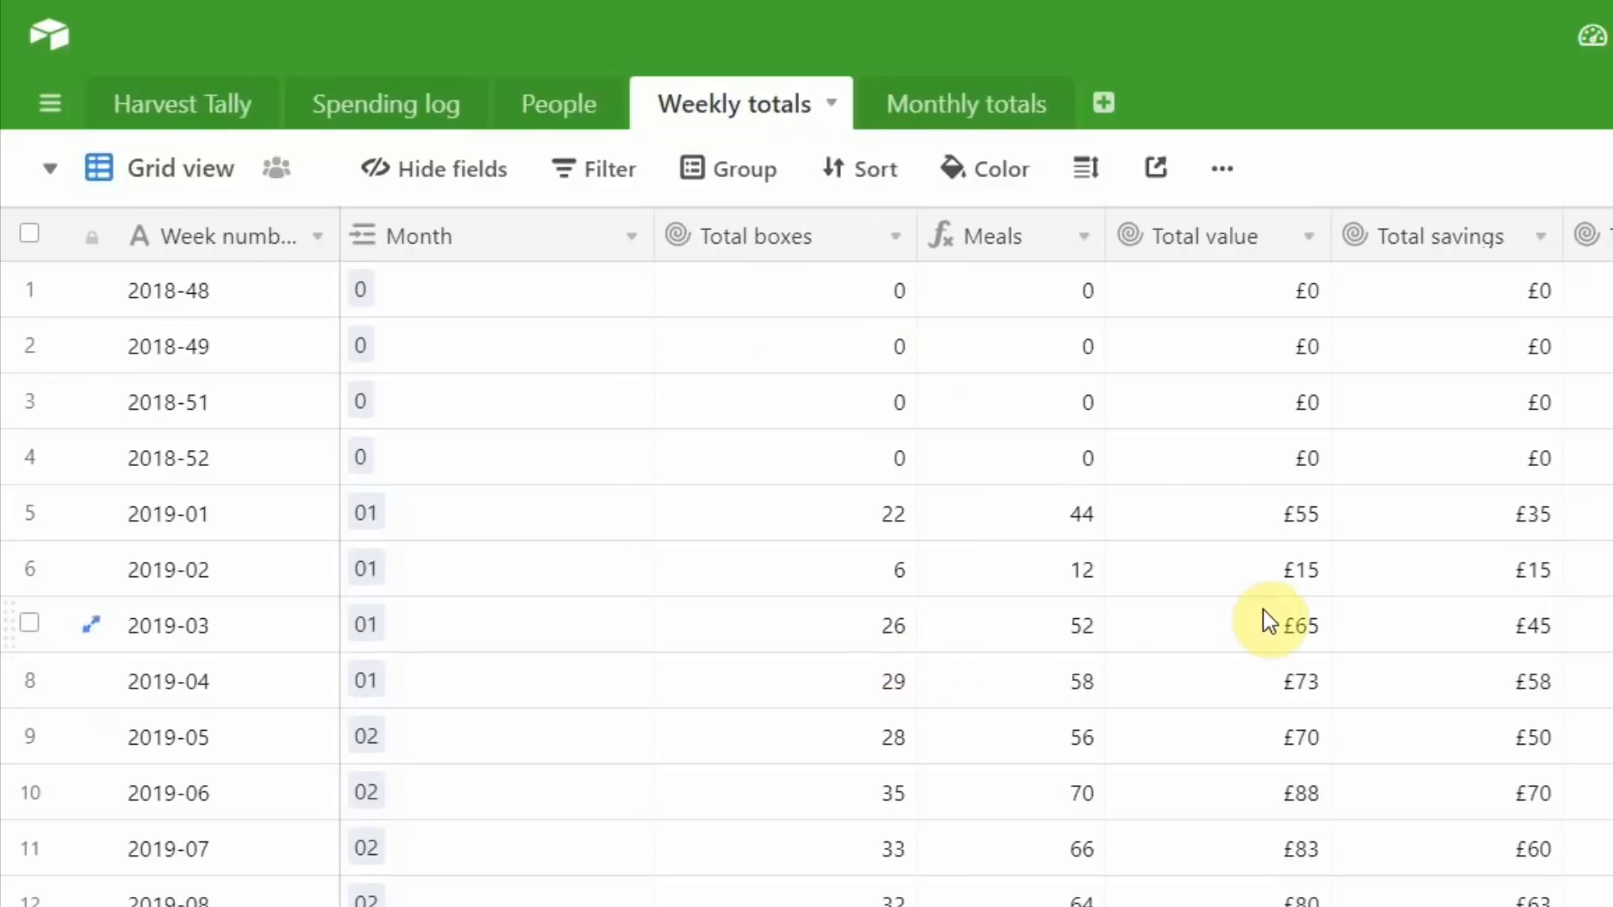
scroll(1268, 622, "down", 3)
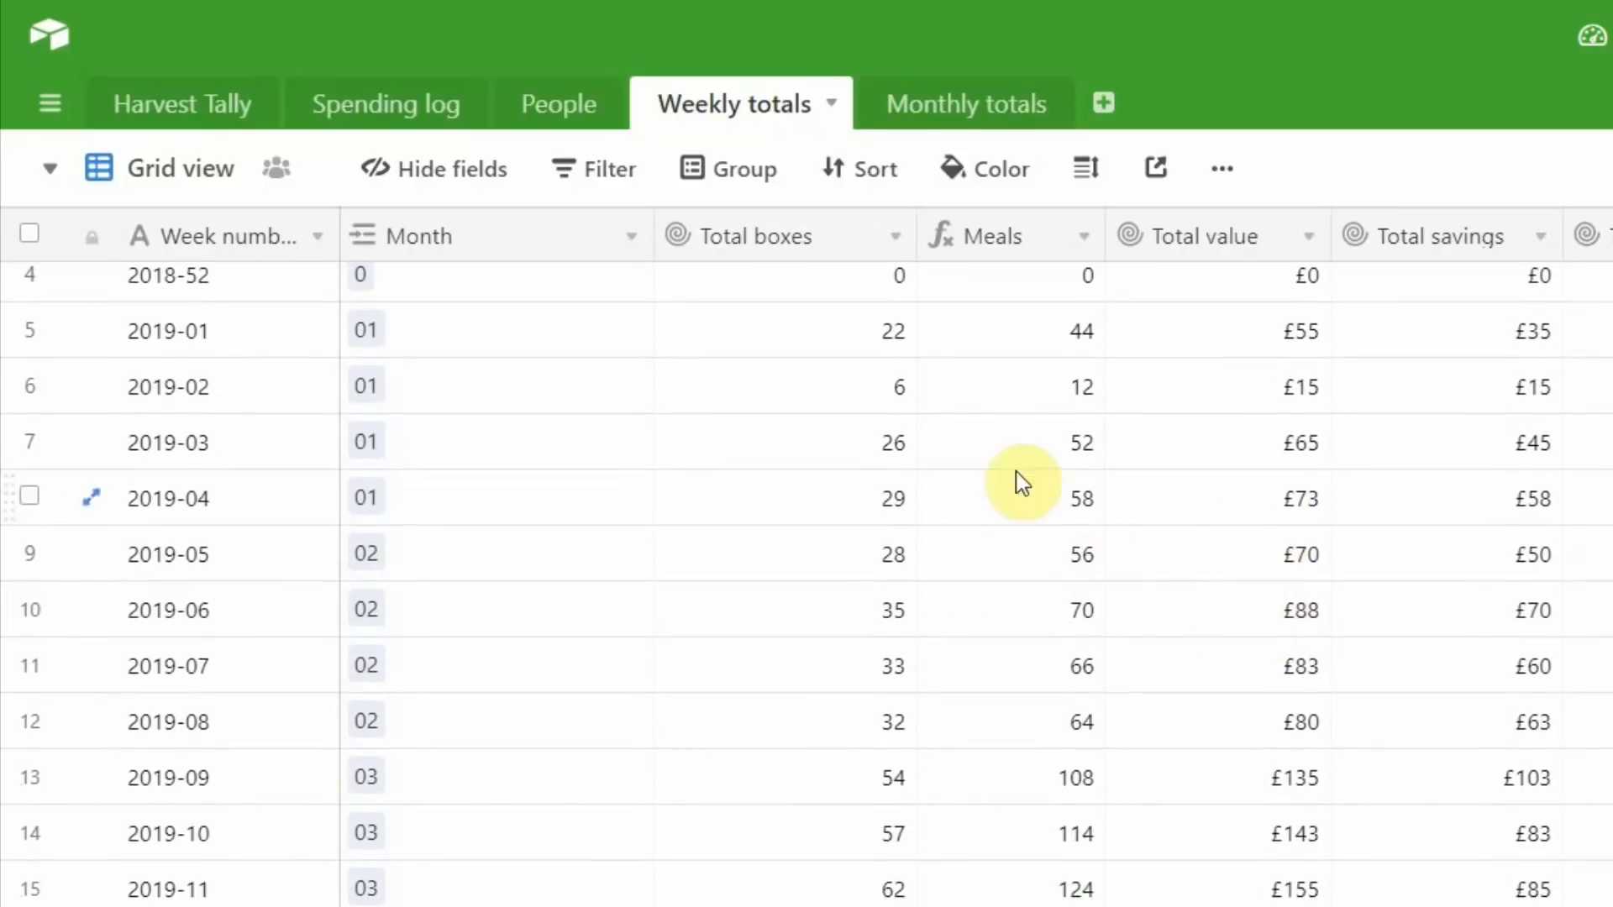
scroll(1120, 658, "down", 4)
scroll(1119, 659, "up", 4)
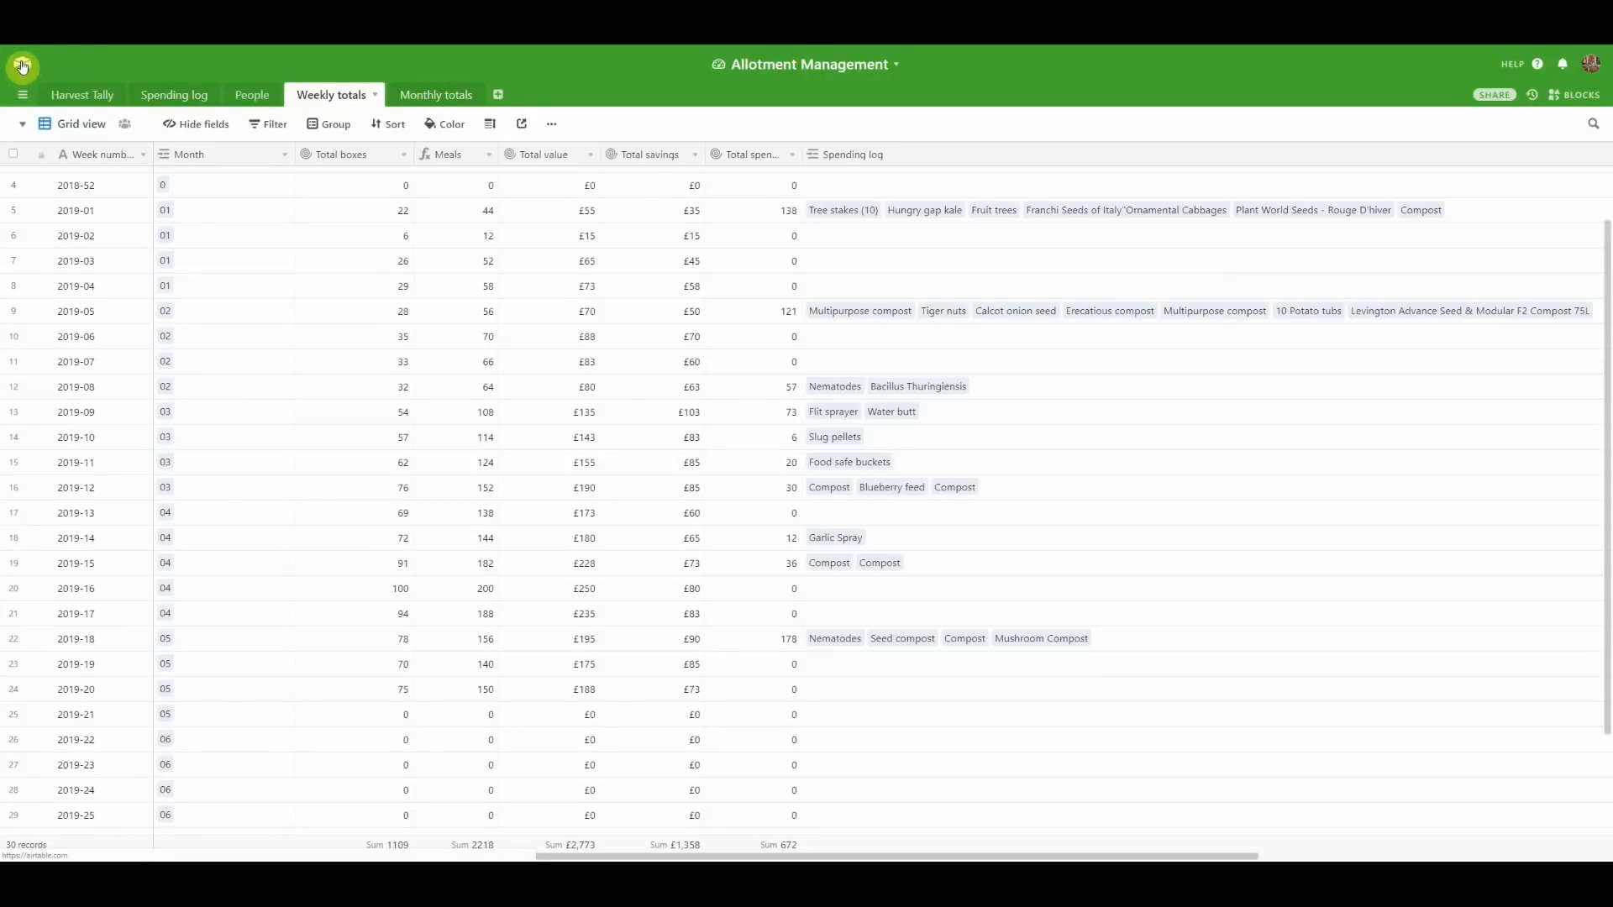
- Return to the list of bases, open the Books base and look through its full list of titles
left_click(23, 80)
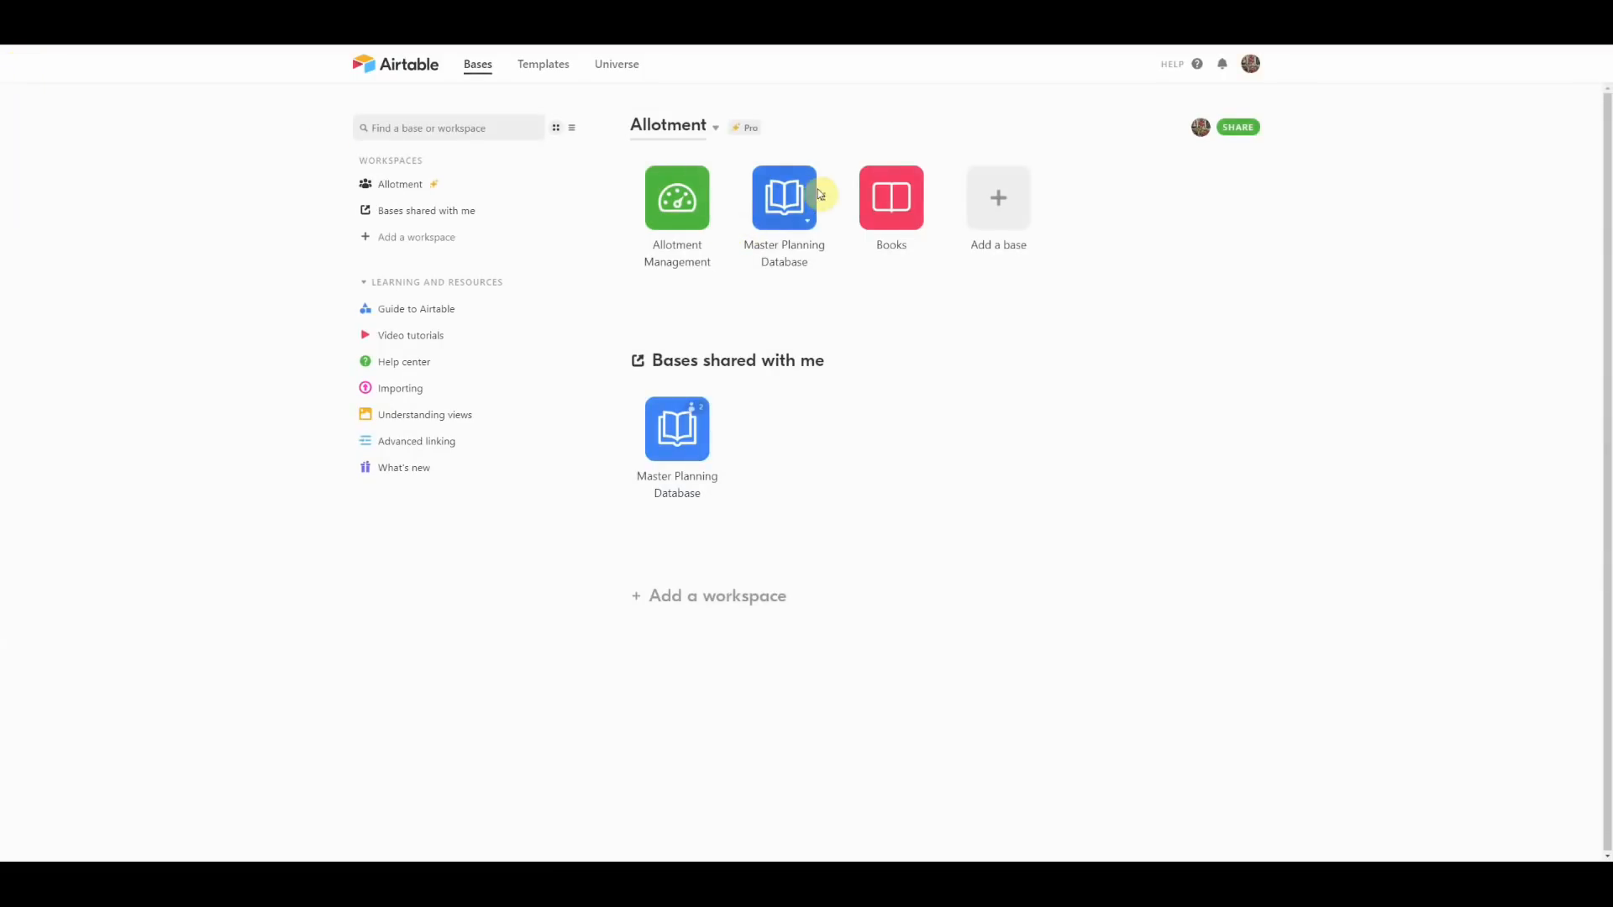
left_click(891, 202)
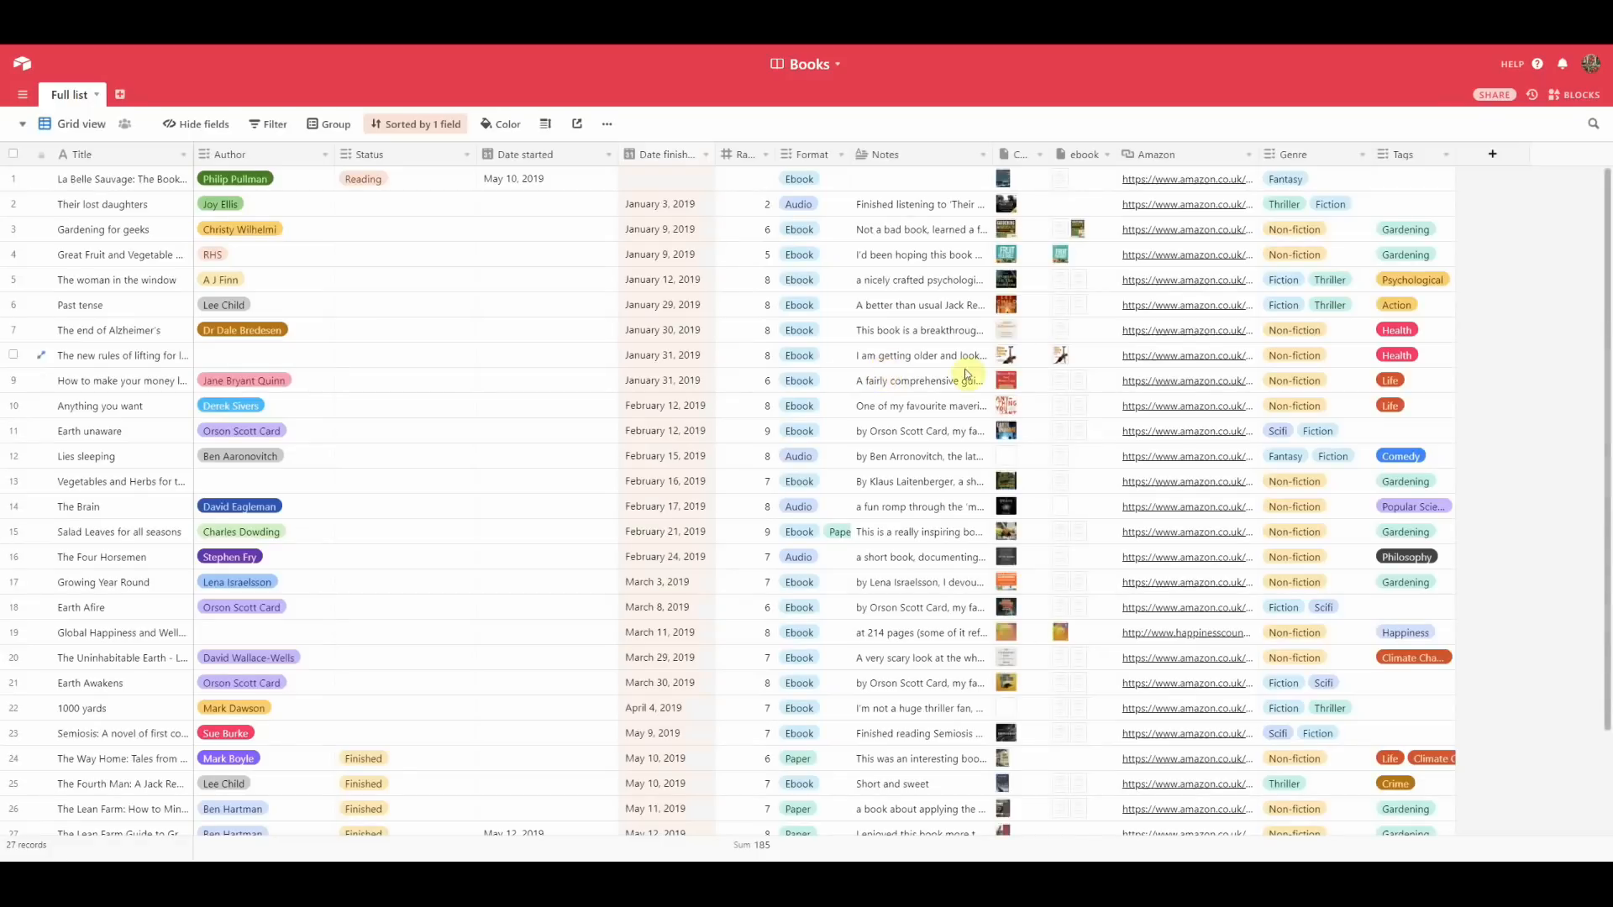
scroll(893, 373, "down", 3)
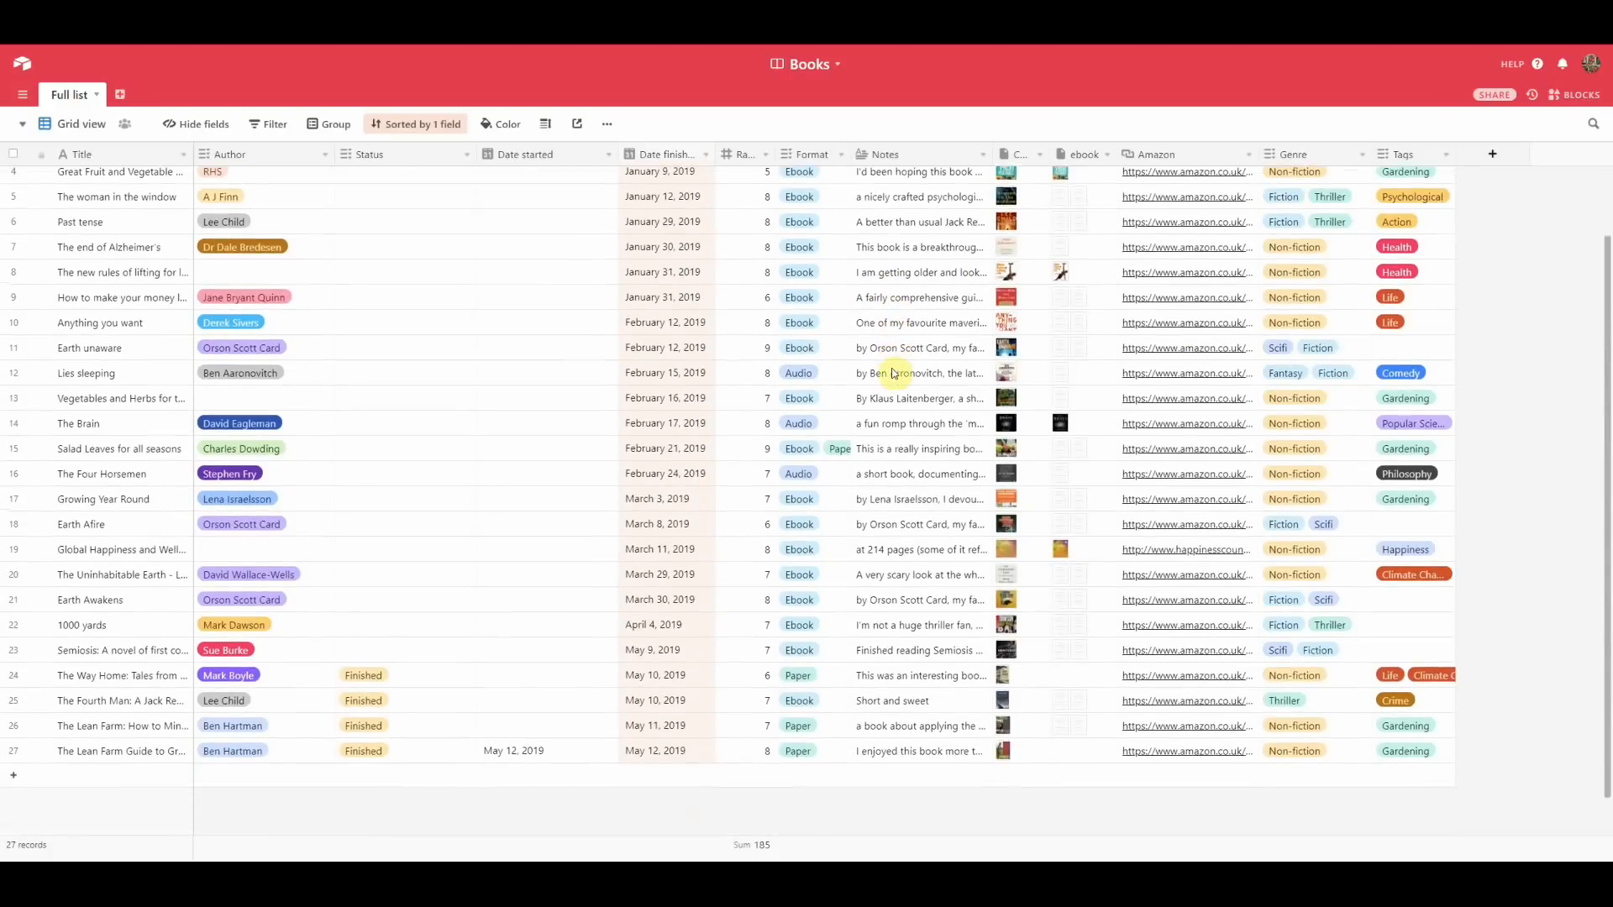
scroll(893, 369, "up", 3)
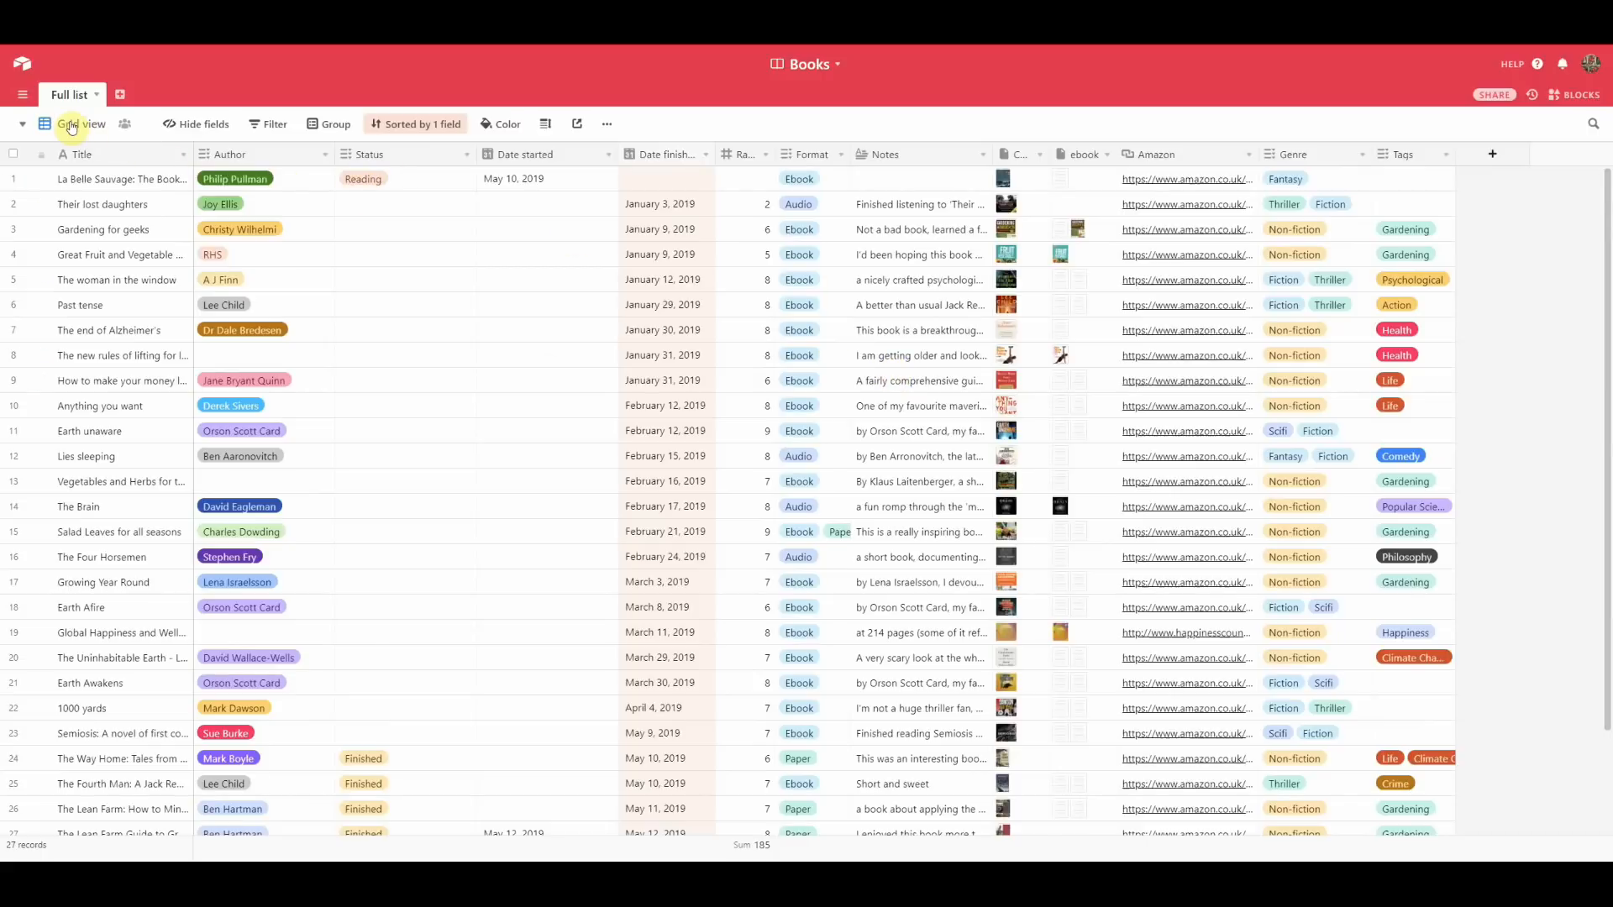
- Switch the Books list to the Book covers view and browse the covers
left_click(72, 126)
left_click(108, 195)
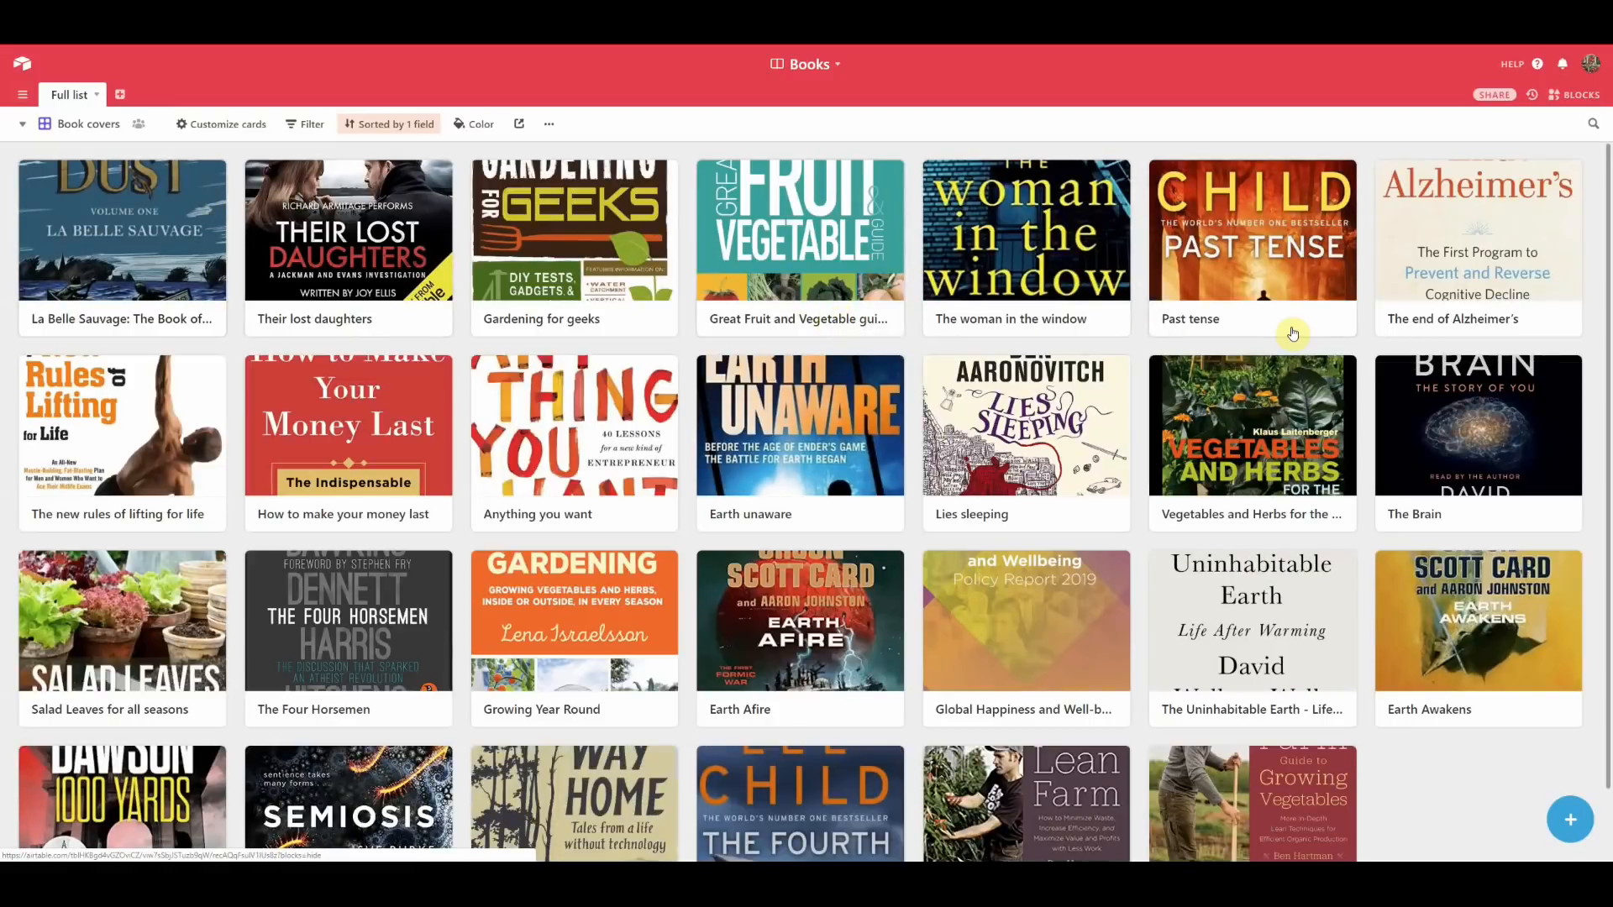
scroll(1292, 333, "down", 1)
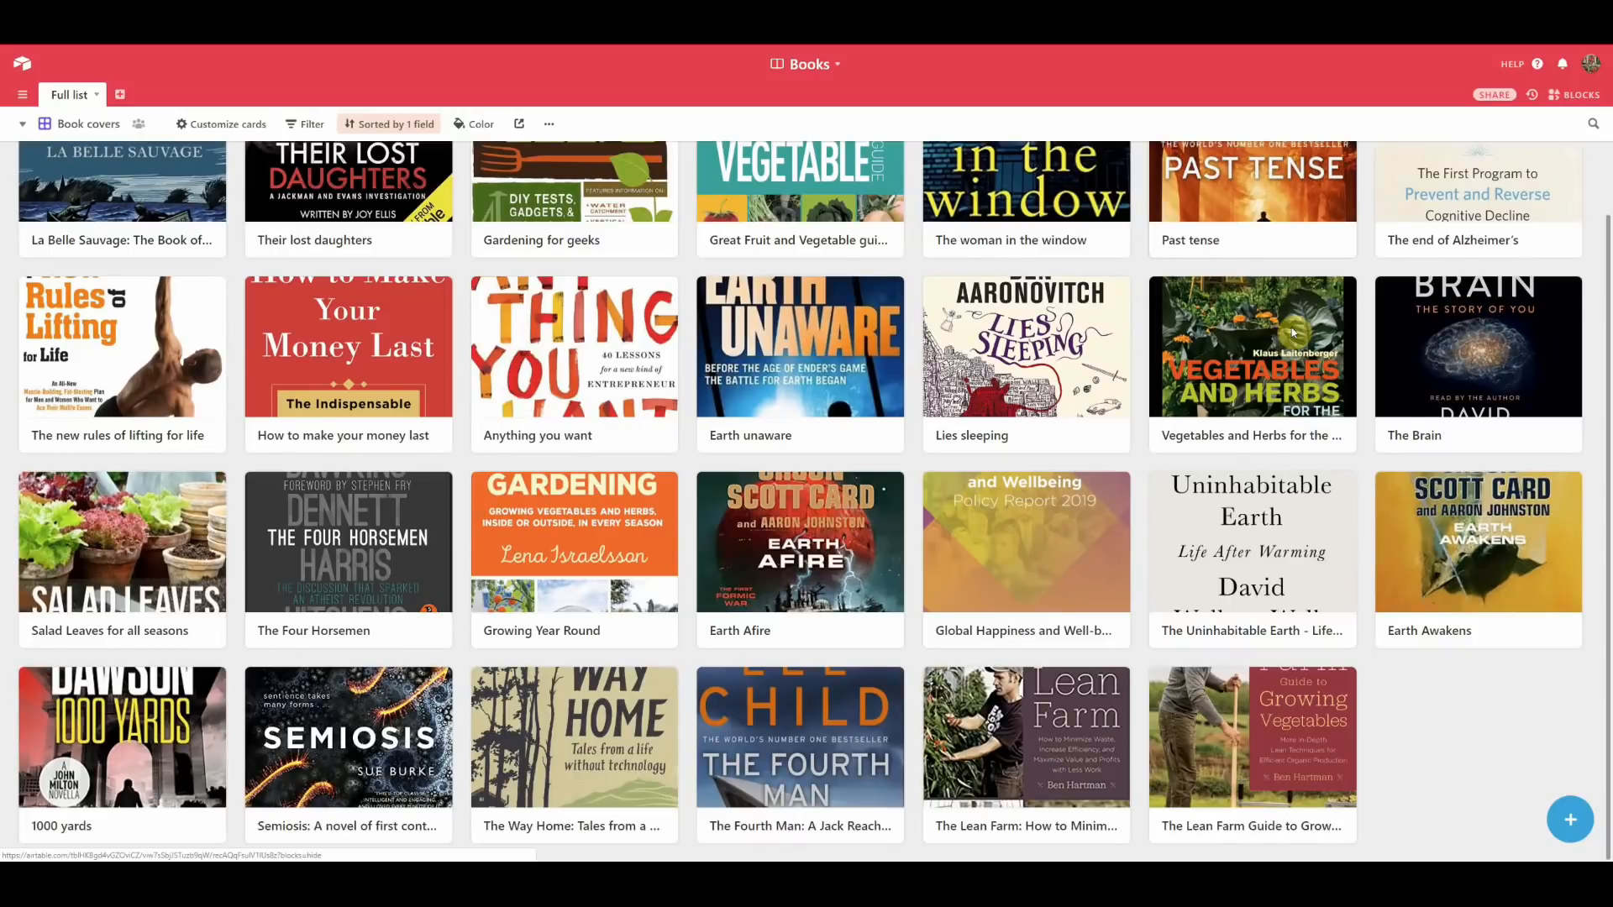
scroll(1292, 332, "up", 1)
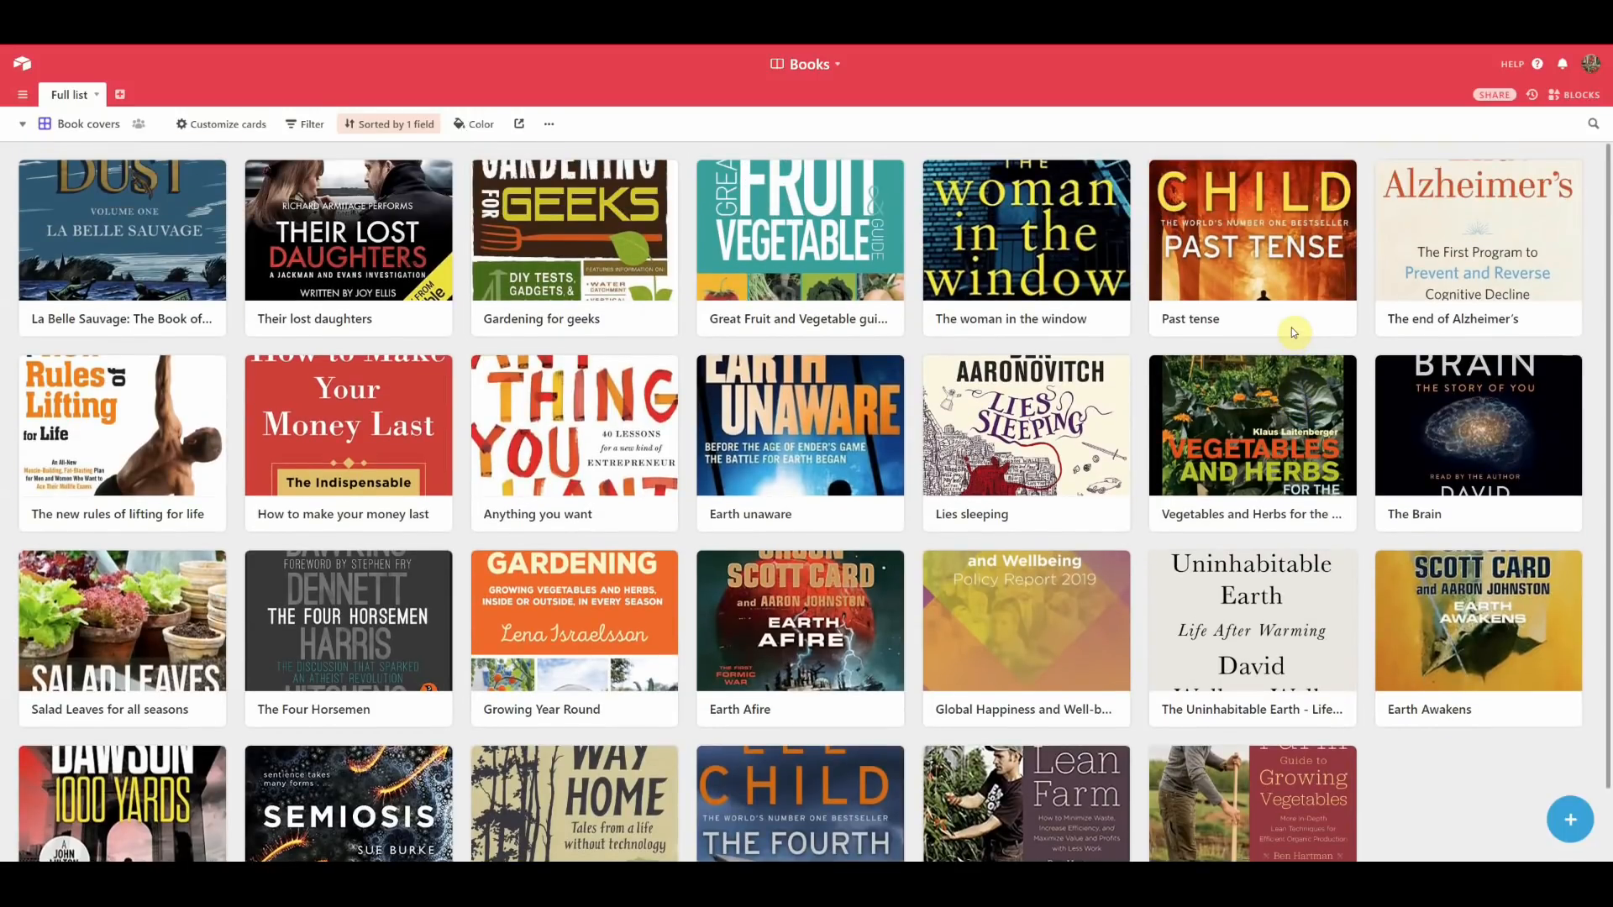
scroll(1292, 331, "down", 1)
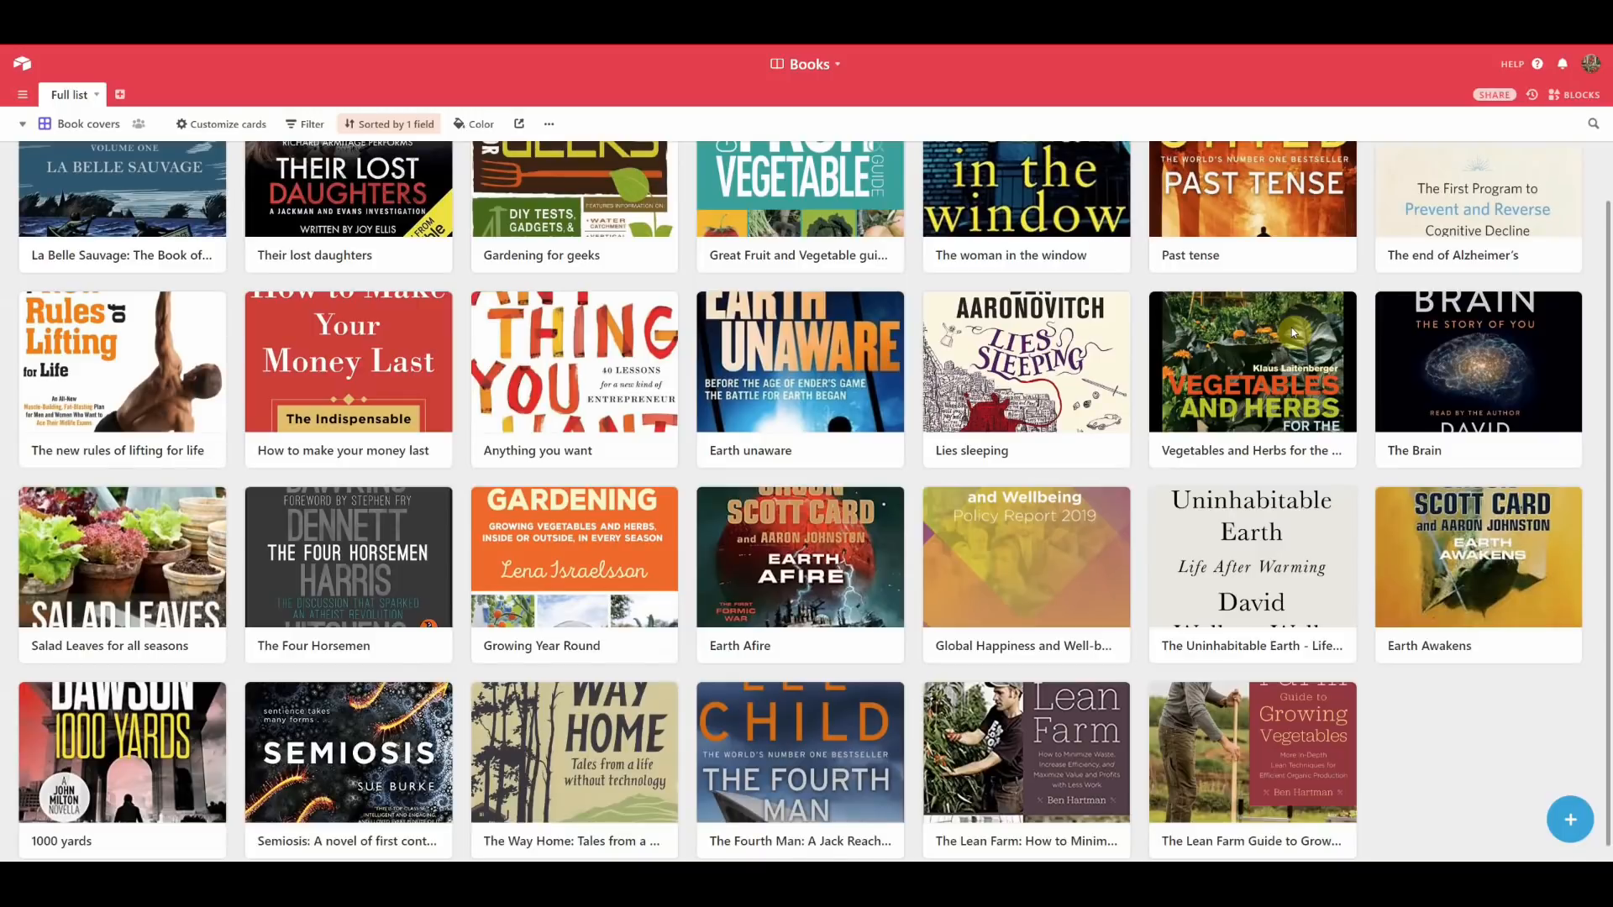
- Open the Master Planning Database shared by someone else and review its Sowing Log records and available views
left_click(25, 65)
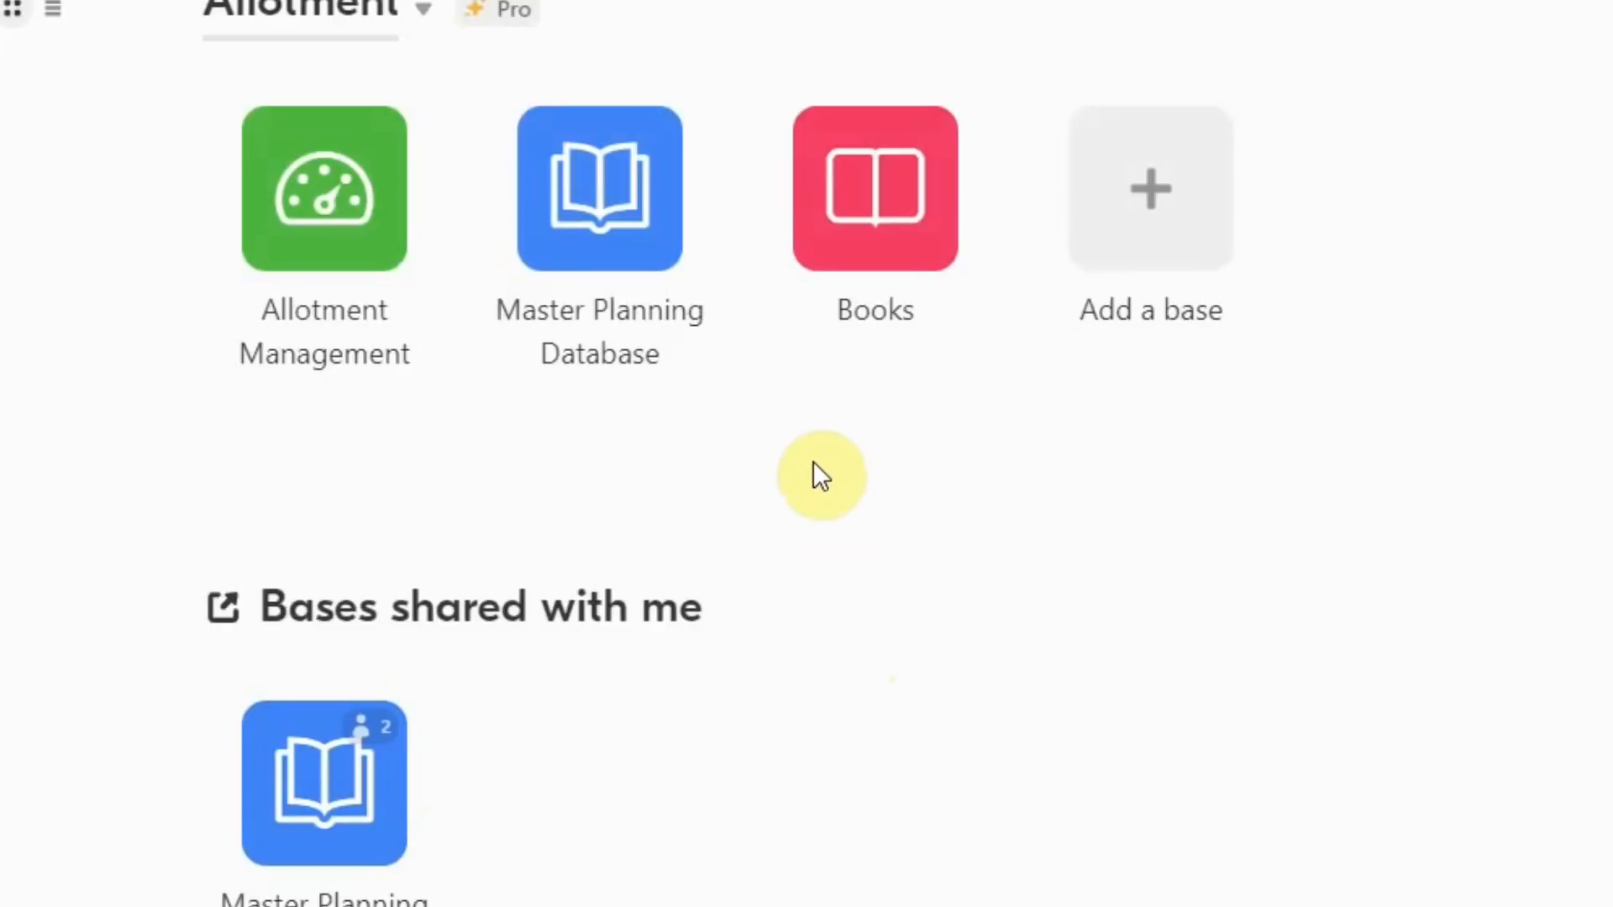
left_click(312, 802)
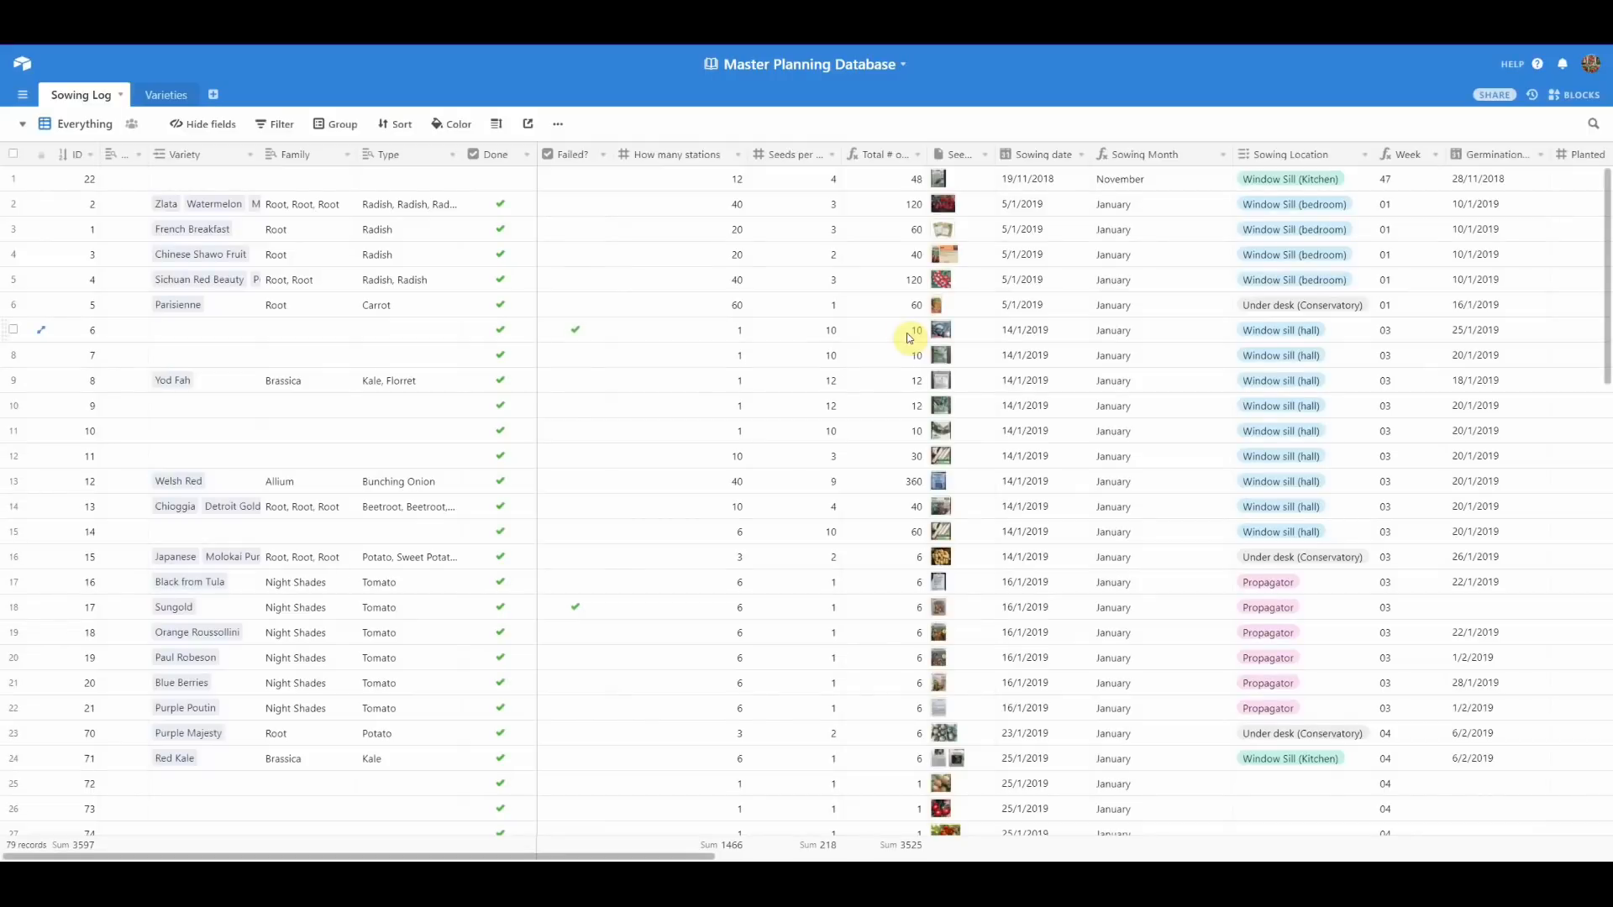
left_click(77, 128)
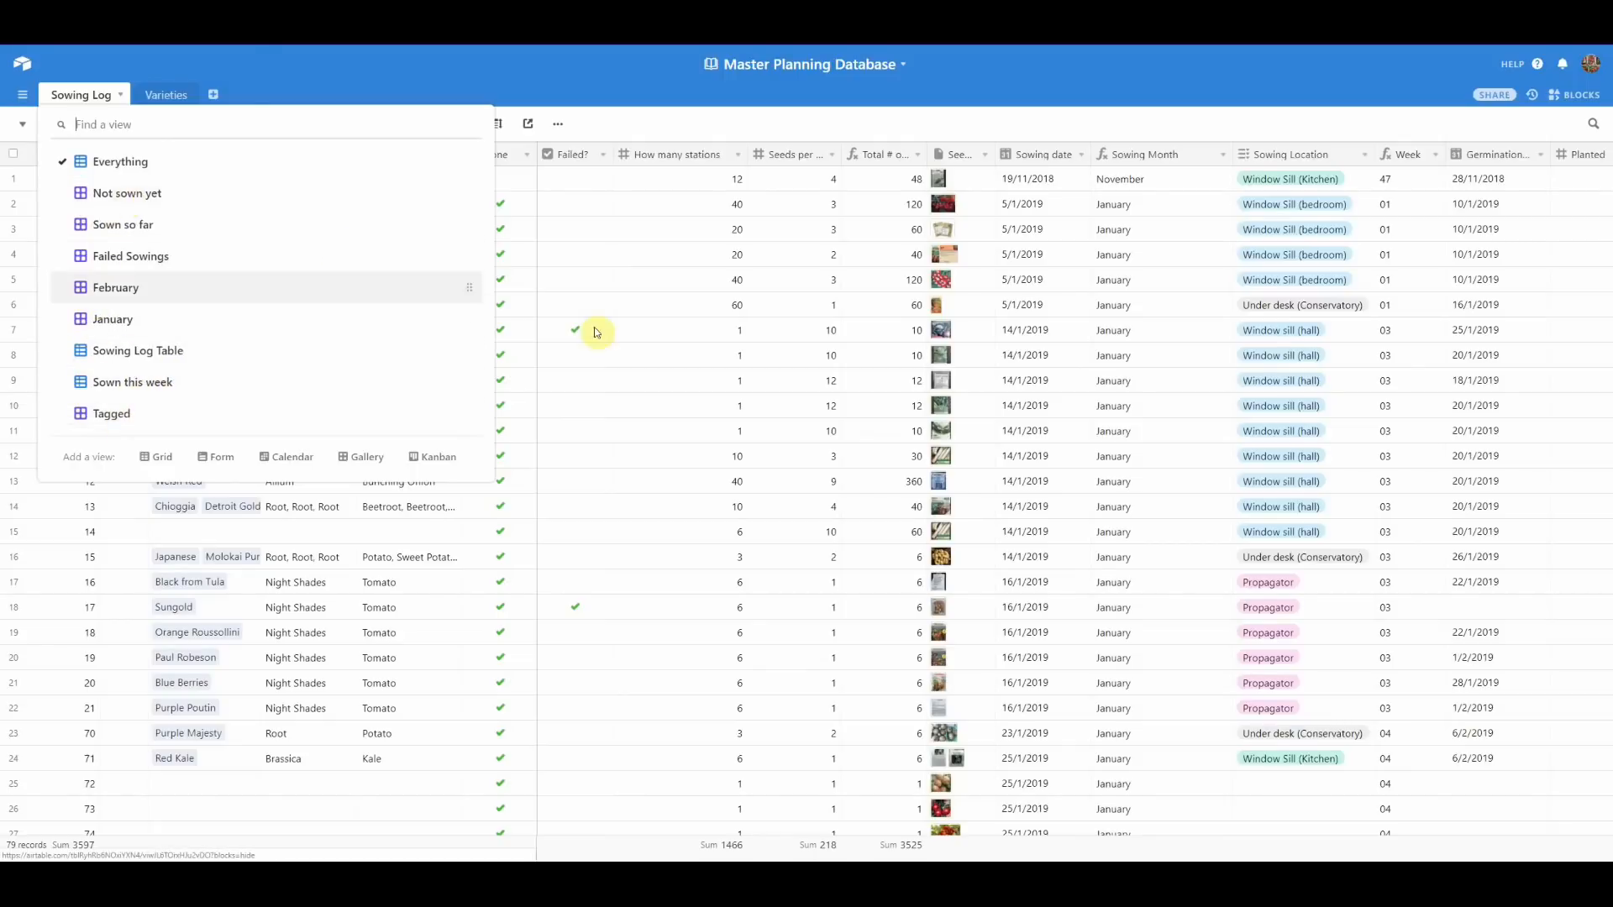
left_click(659, 384)
scroll(659, 384, "down", 2)
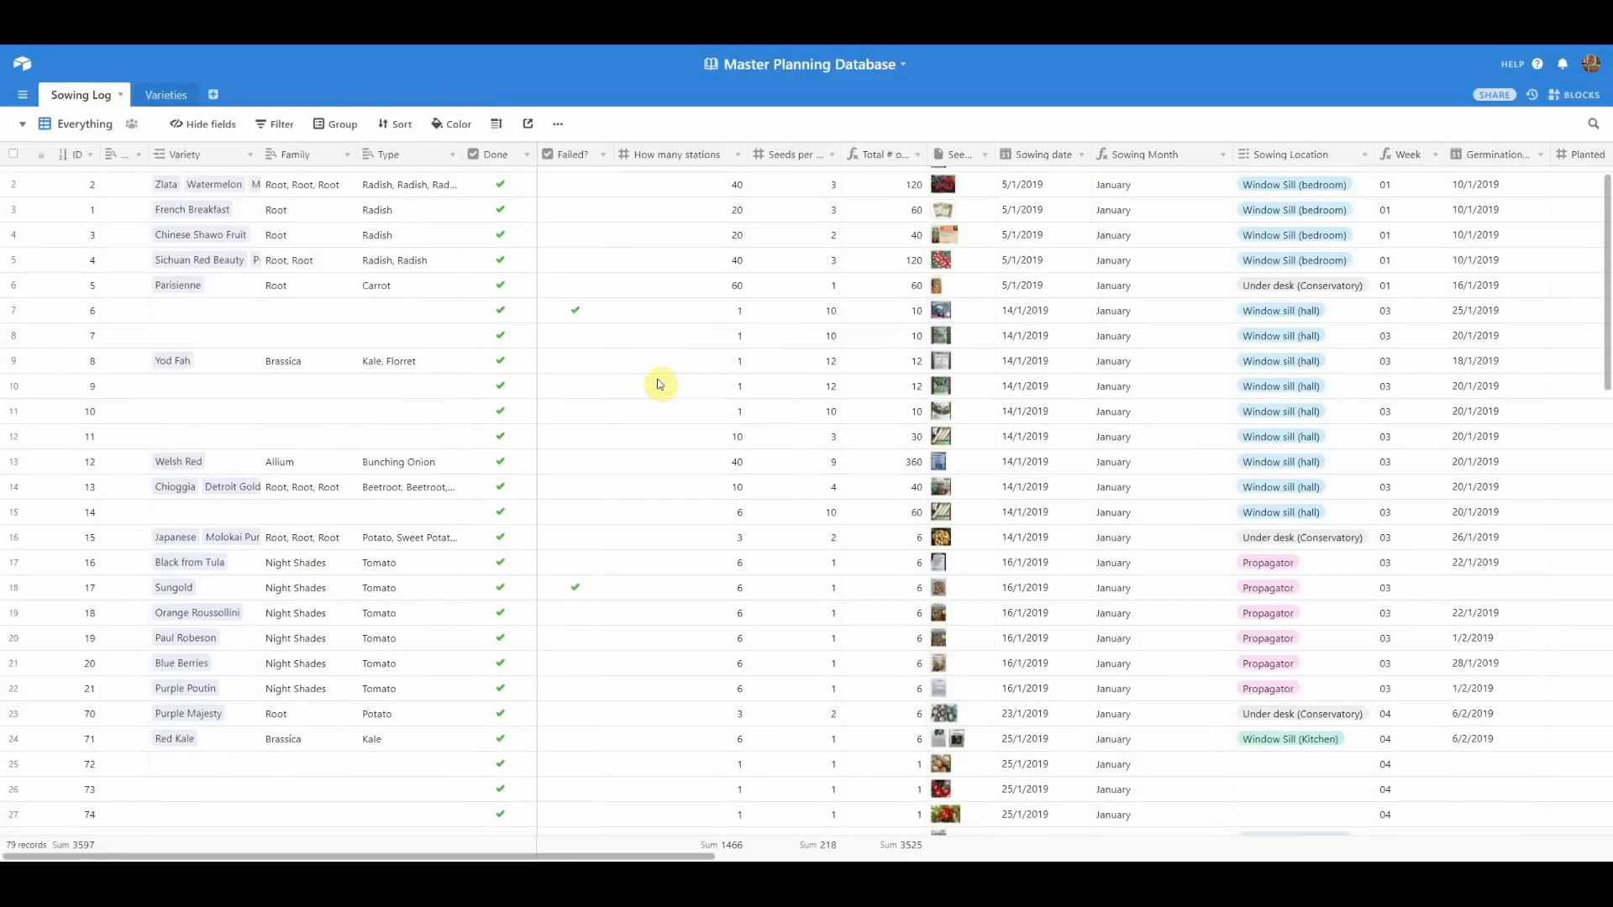
- Open the shared base's Varieties table and browse its gallery cards from the herbs through the brassicas
left_click(162, 95)
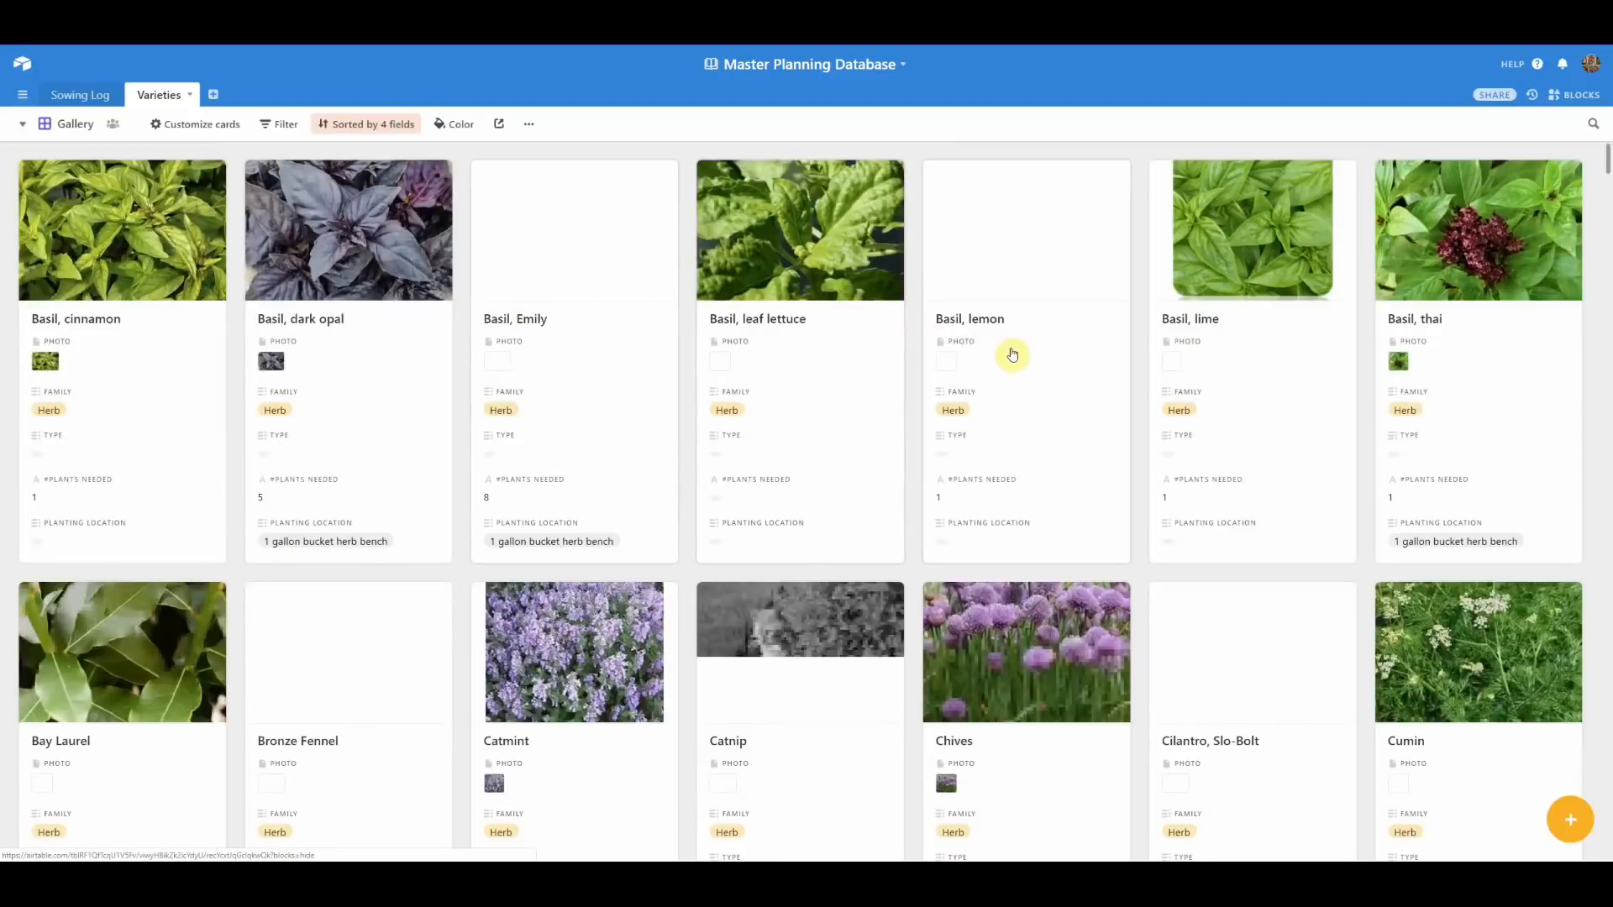
scroll(1105, 350, "down", 1)
scroll(1108, 351, "down", 6)
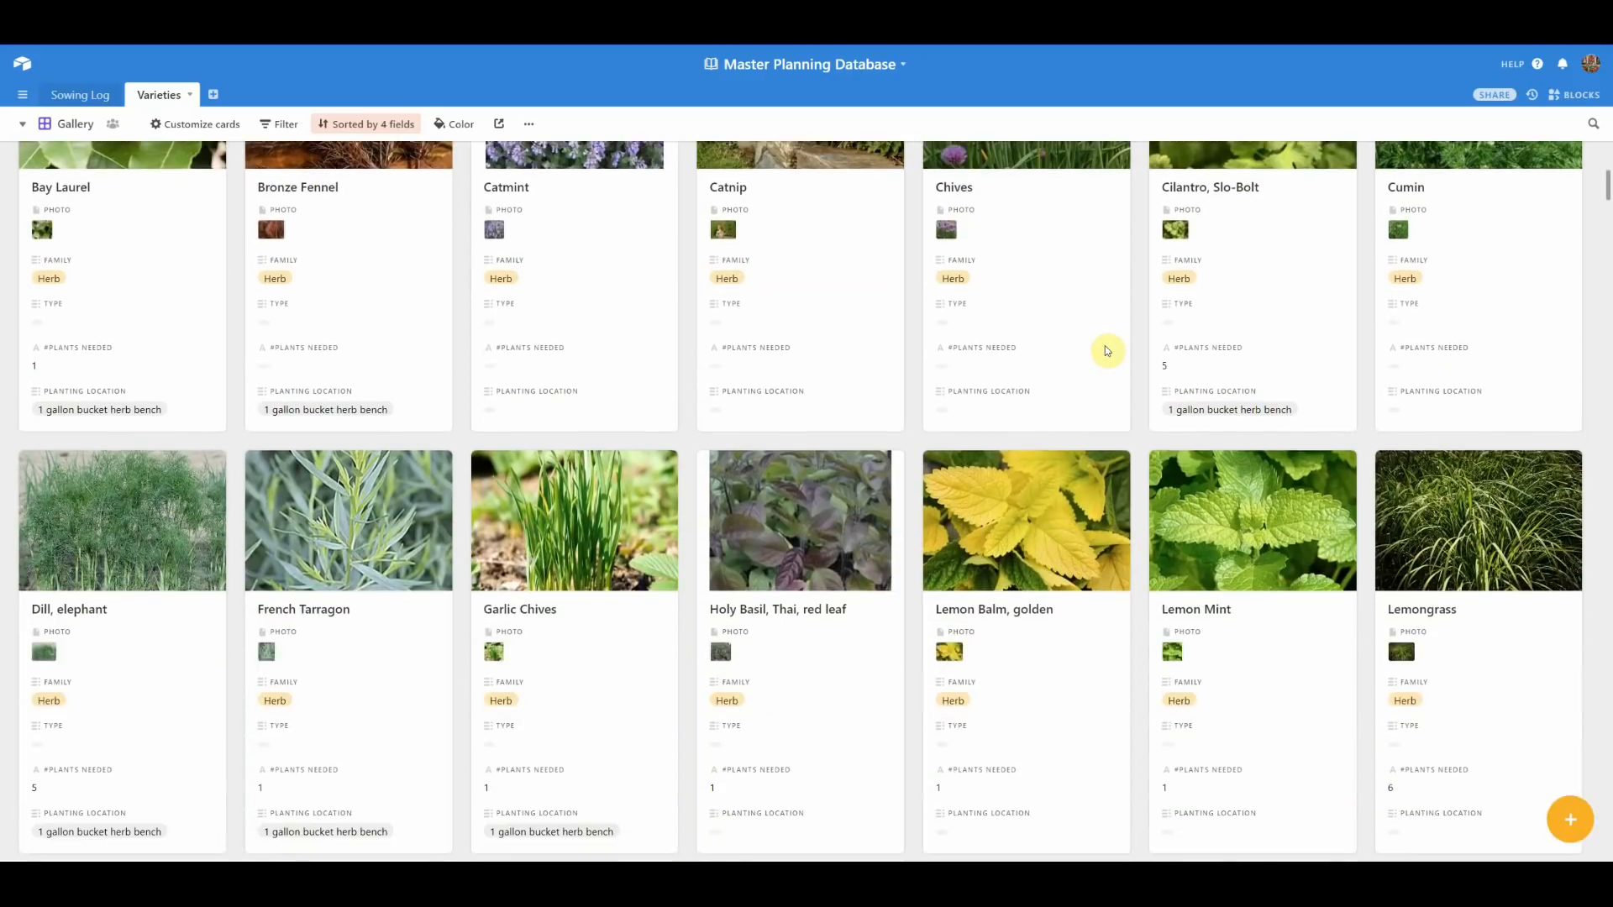
scroll(1106, 352, "down", 3)
scroll(1106, 351, "down", 4)
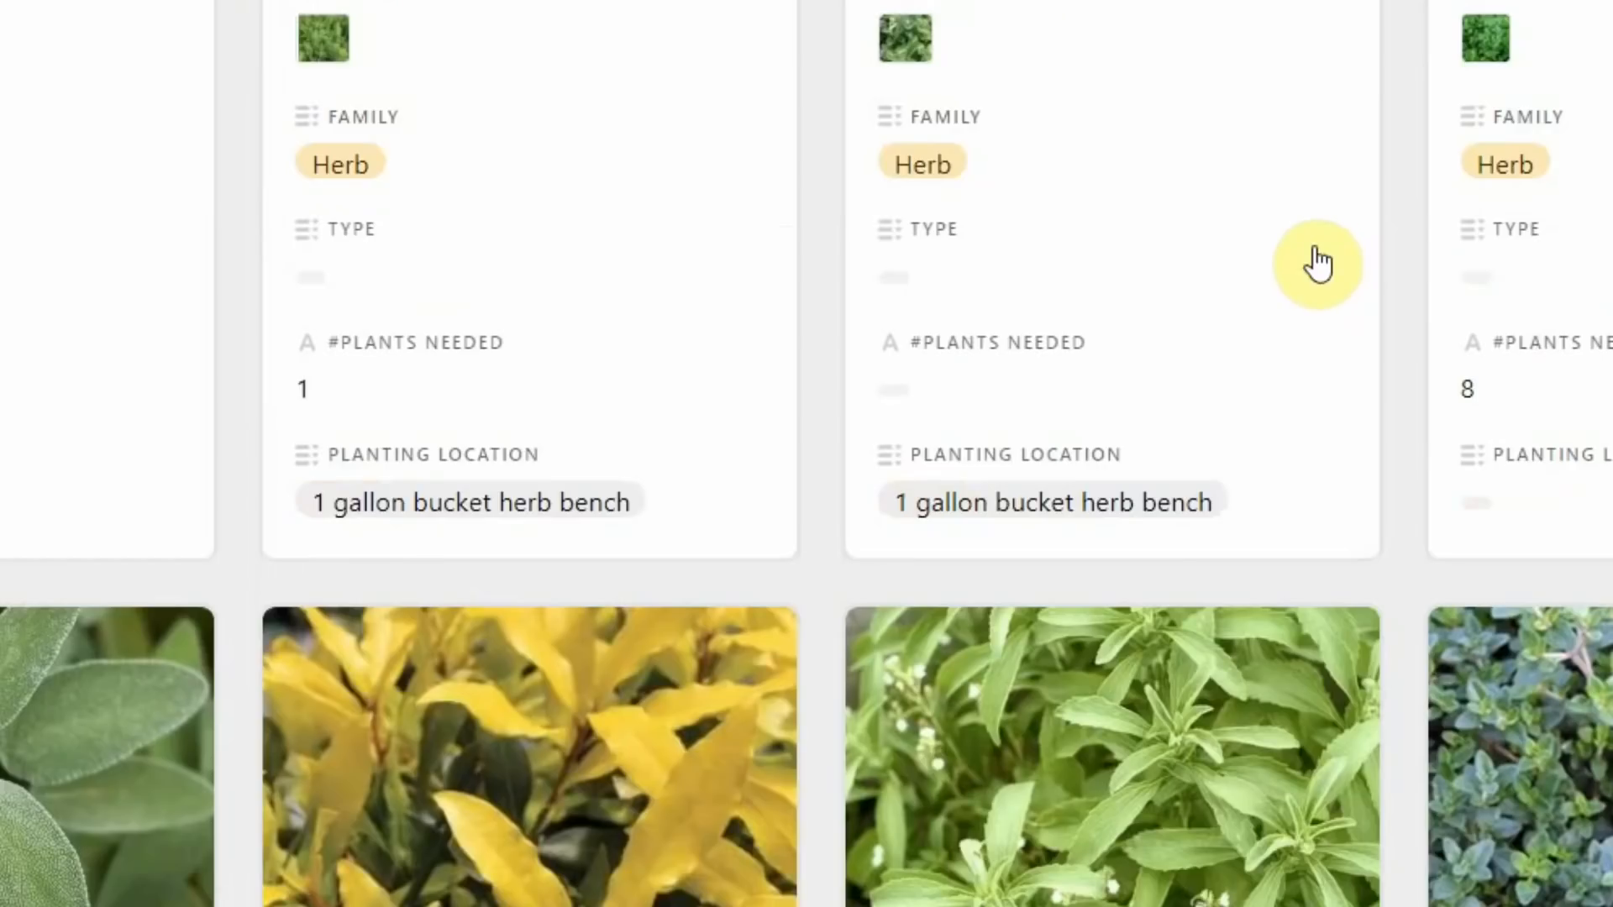
scroll(1314, 246, "down", 4)
scroll(1314, 245, "down", 7)
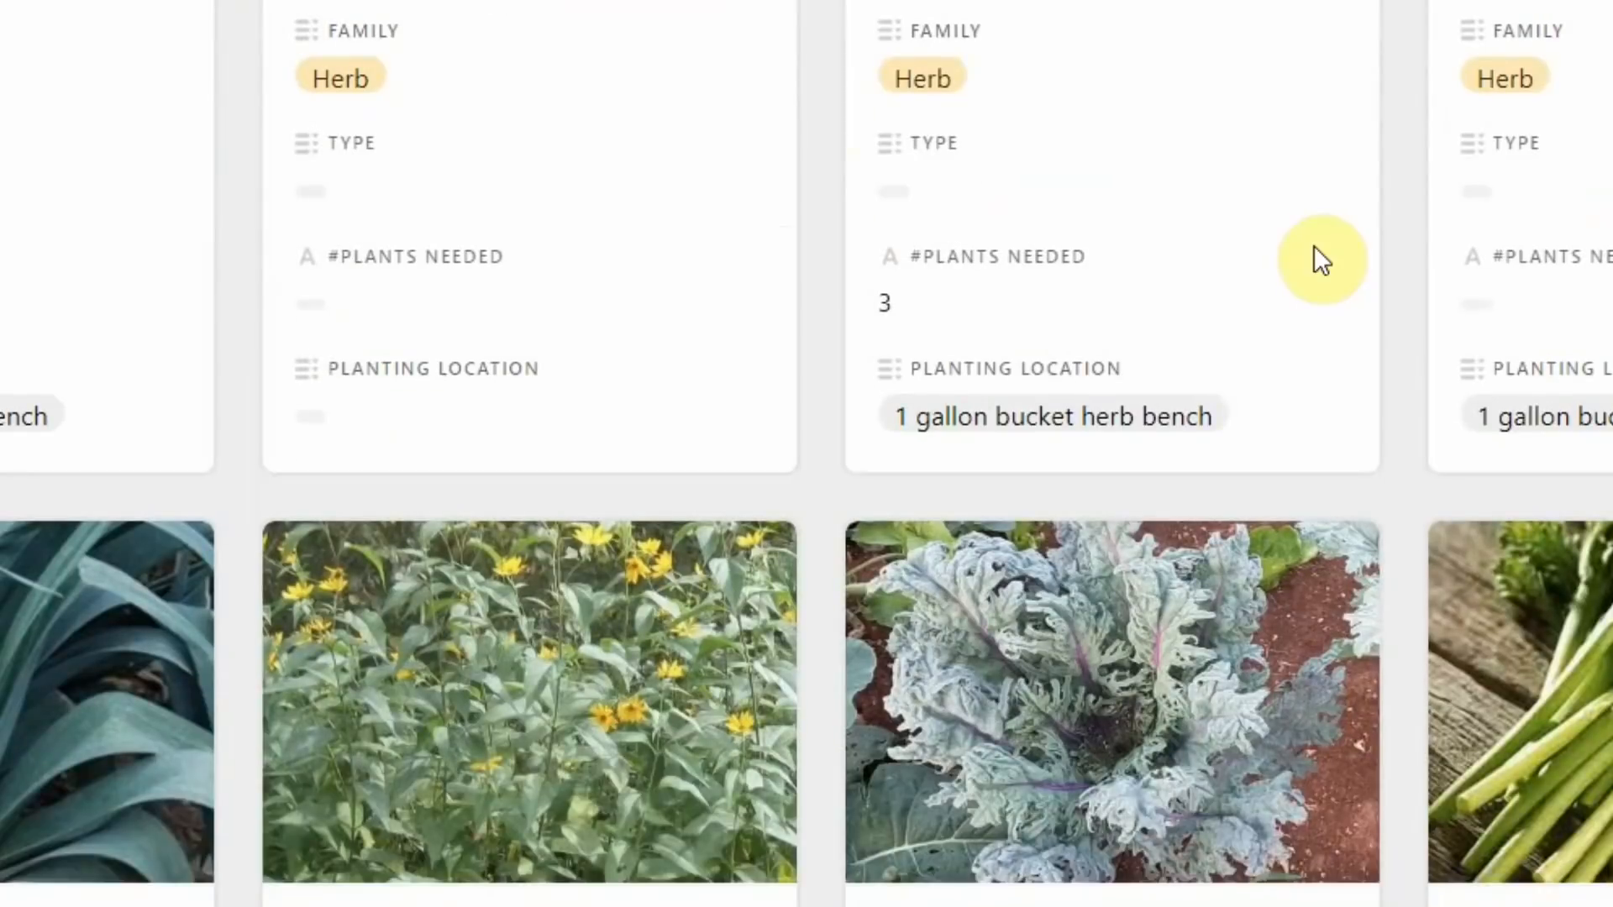
scroll(1316, 260, "down", 6)
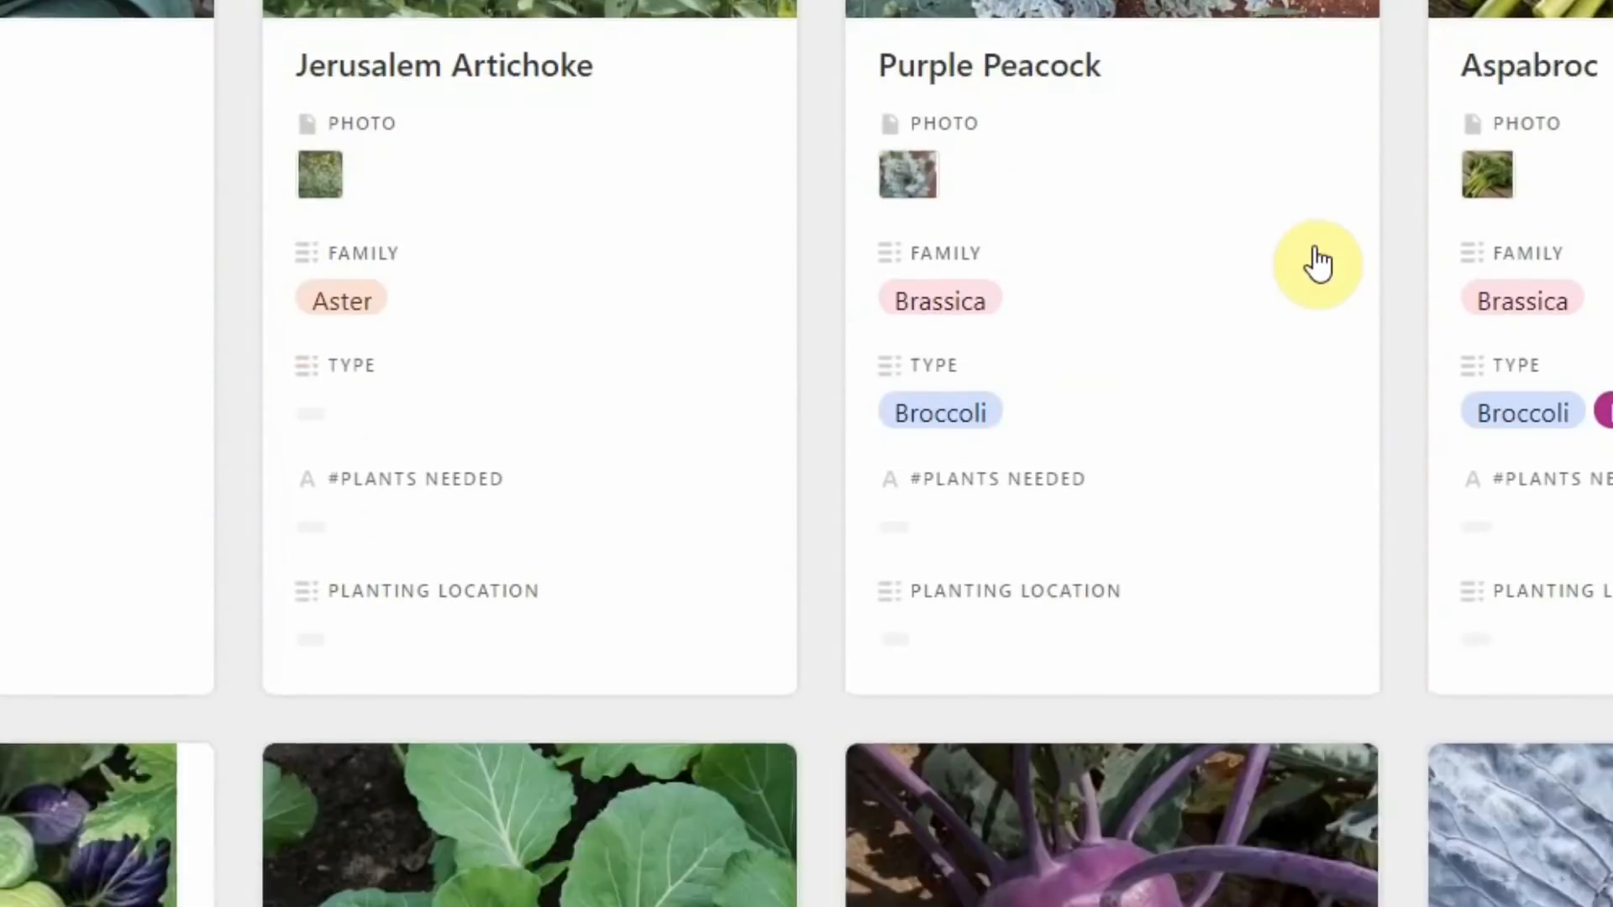
scroll(1317, 262, "down", 5)
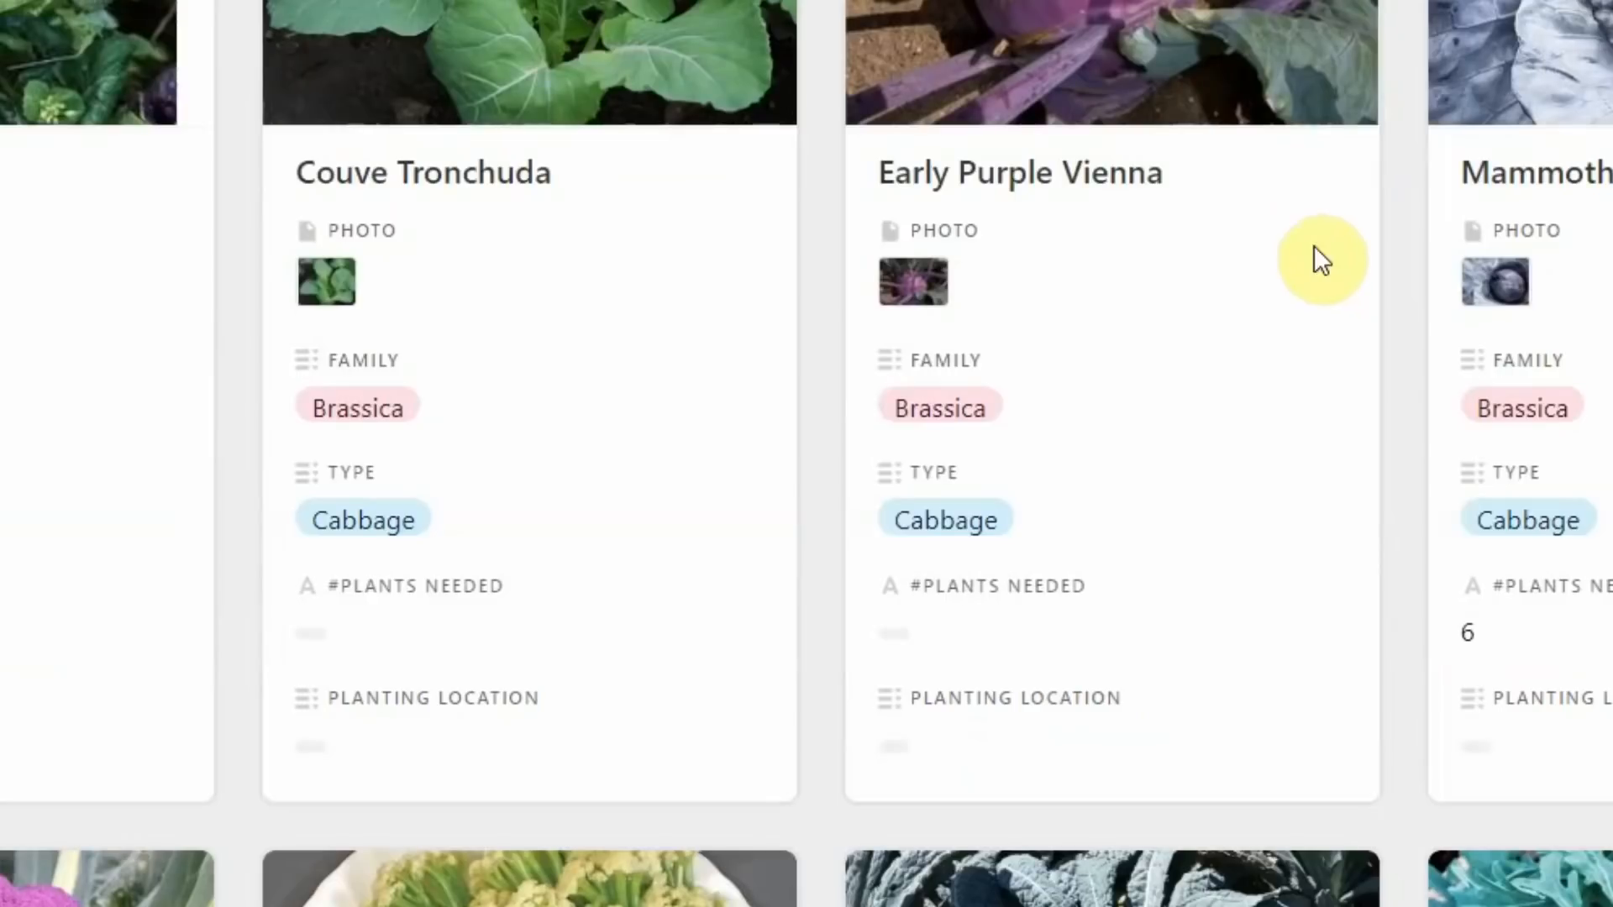
scroll(1317, 262, "down", 4)
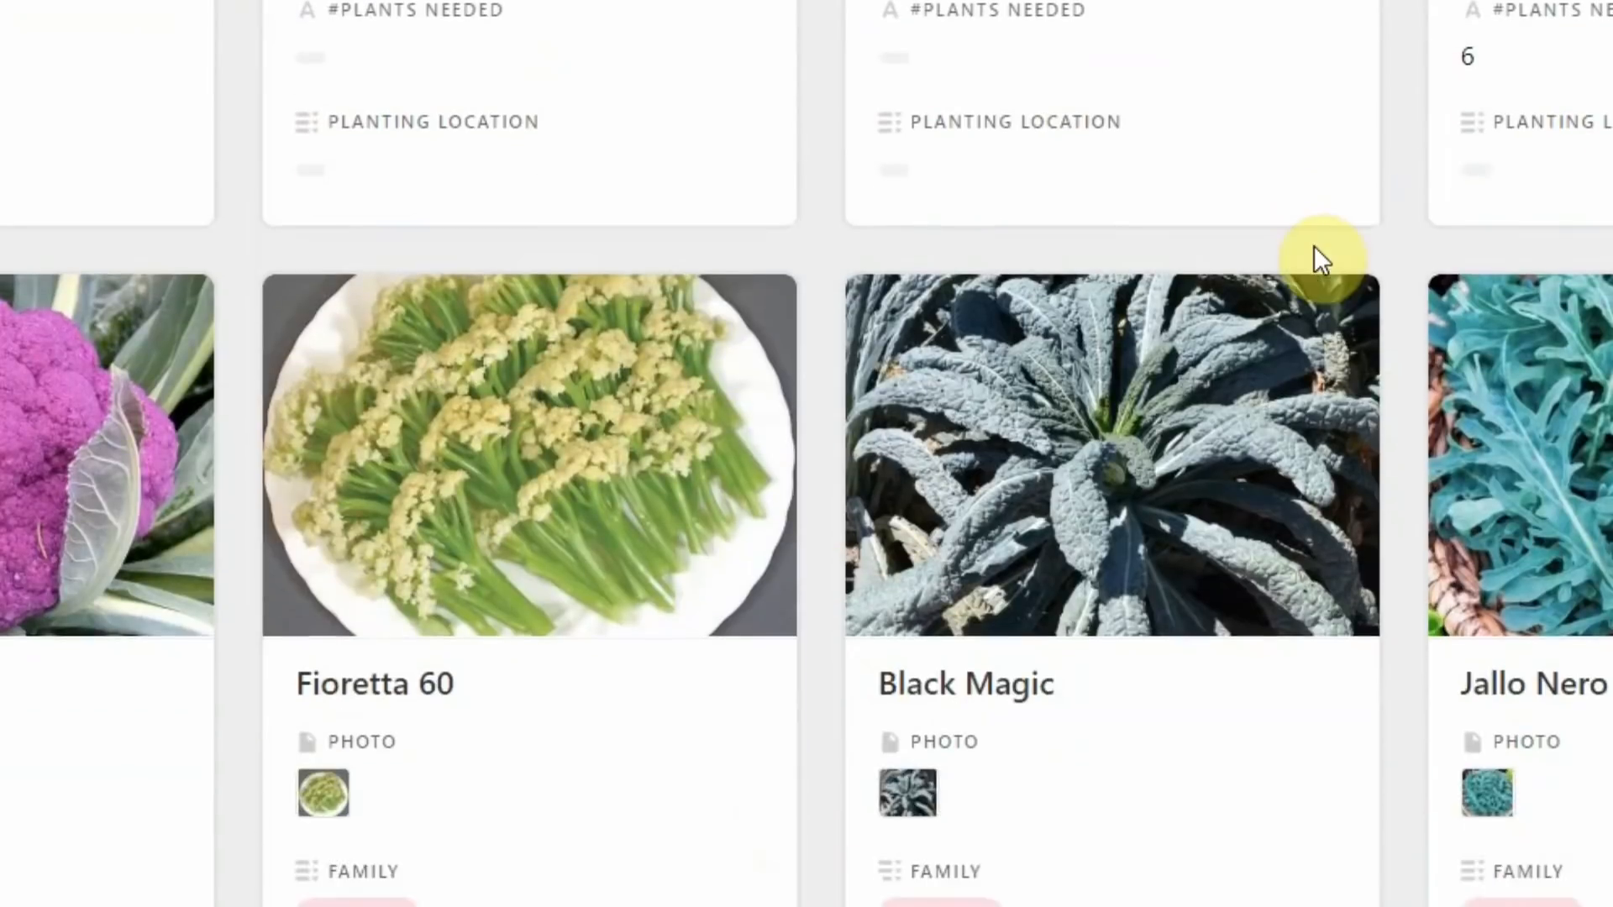
scroll(1315, 250, "down", 2)
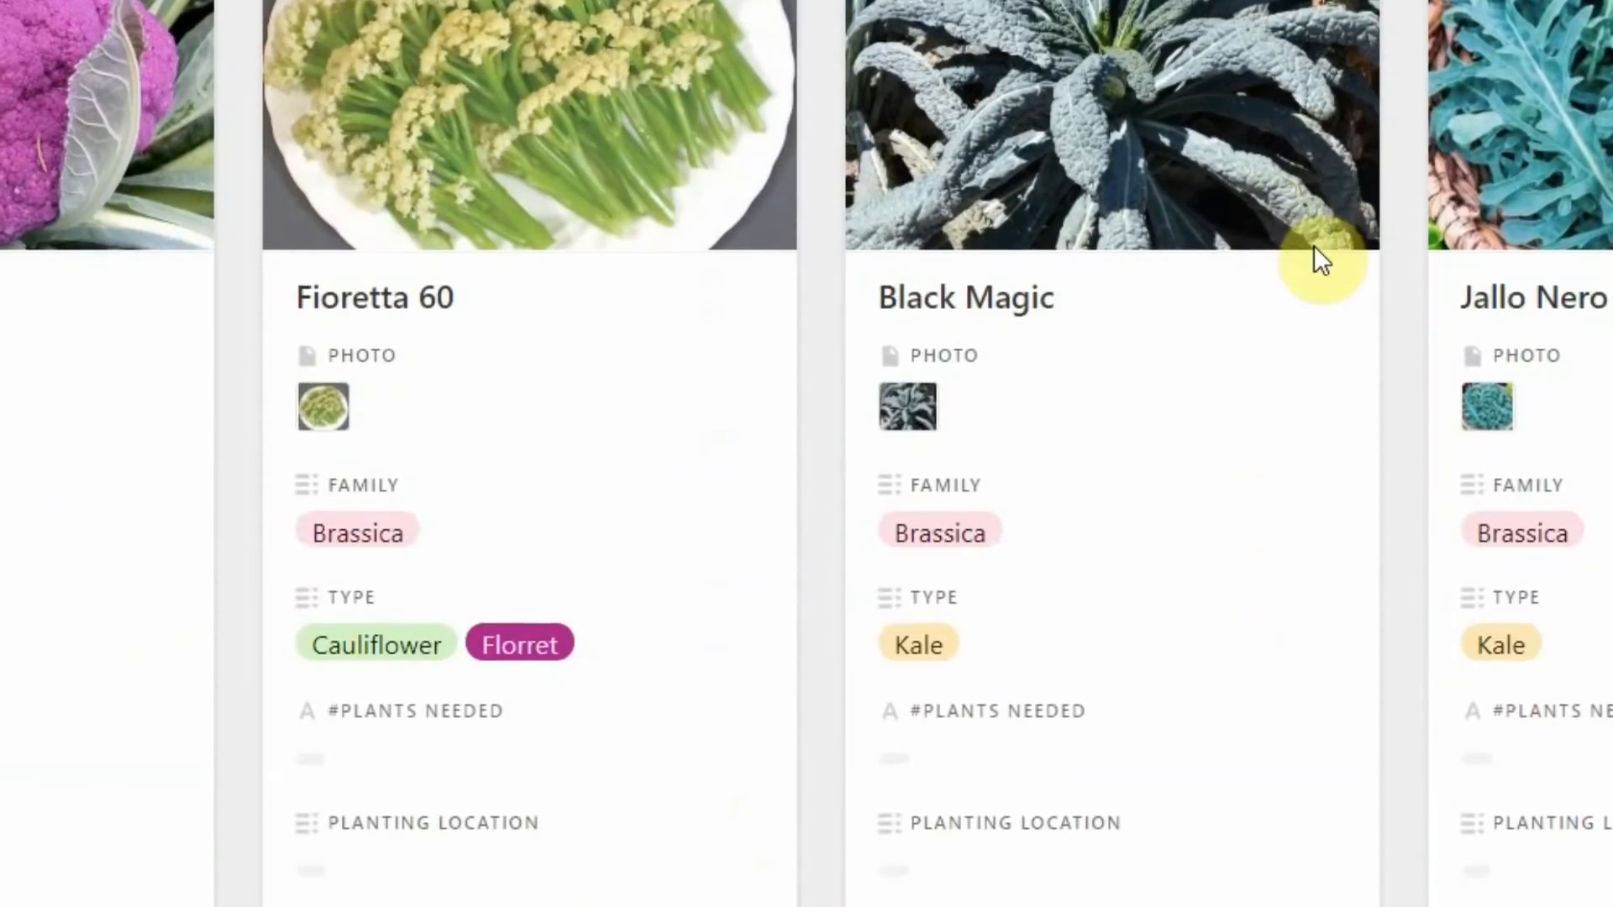
scroll(1316, 250, "down", 2)
scroll(1316, 249, "down", 5)
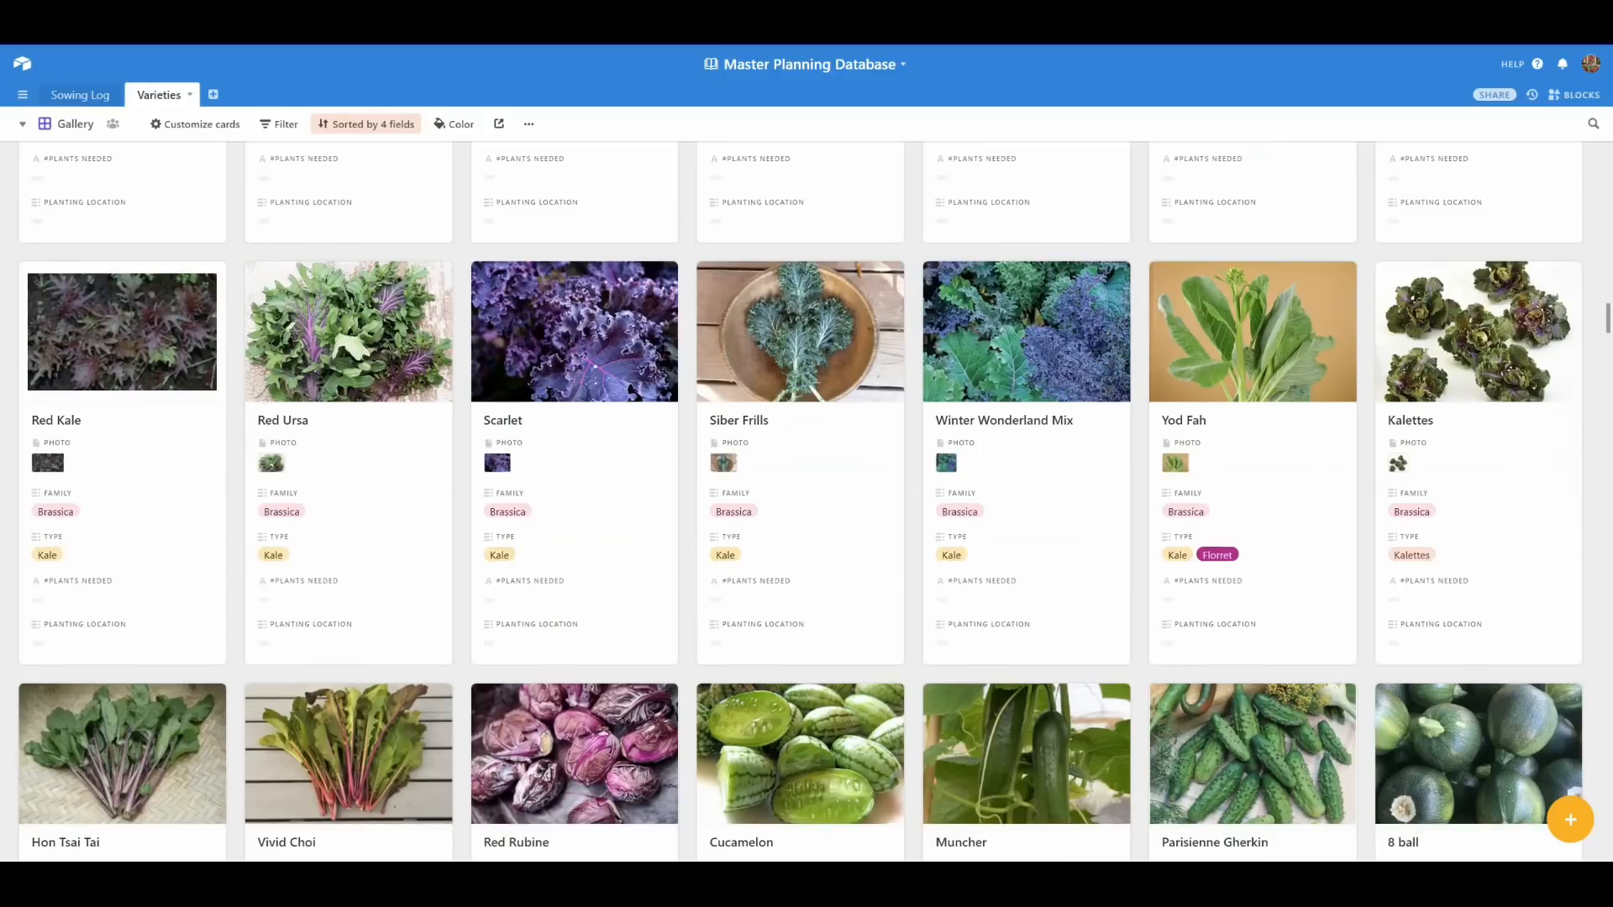
- Return to the Allotment workspace's own Master Planning Database and browse the Varieties cards in the Rank order view
left_click(25, 65)
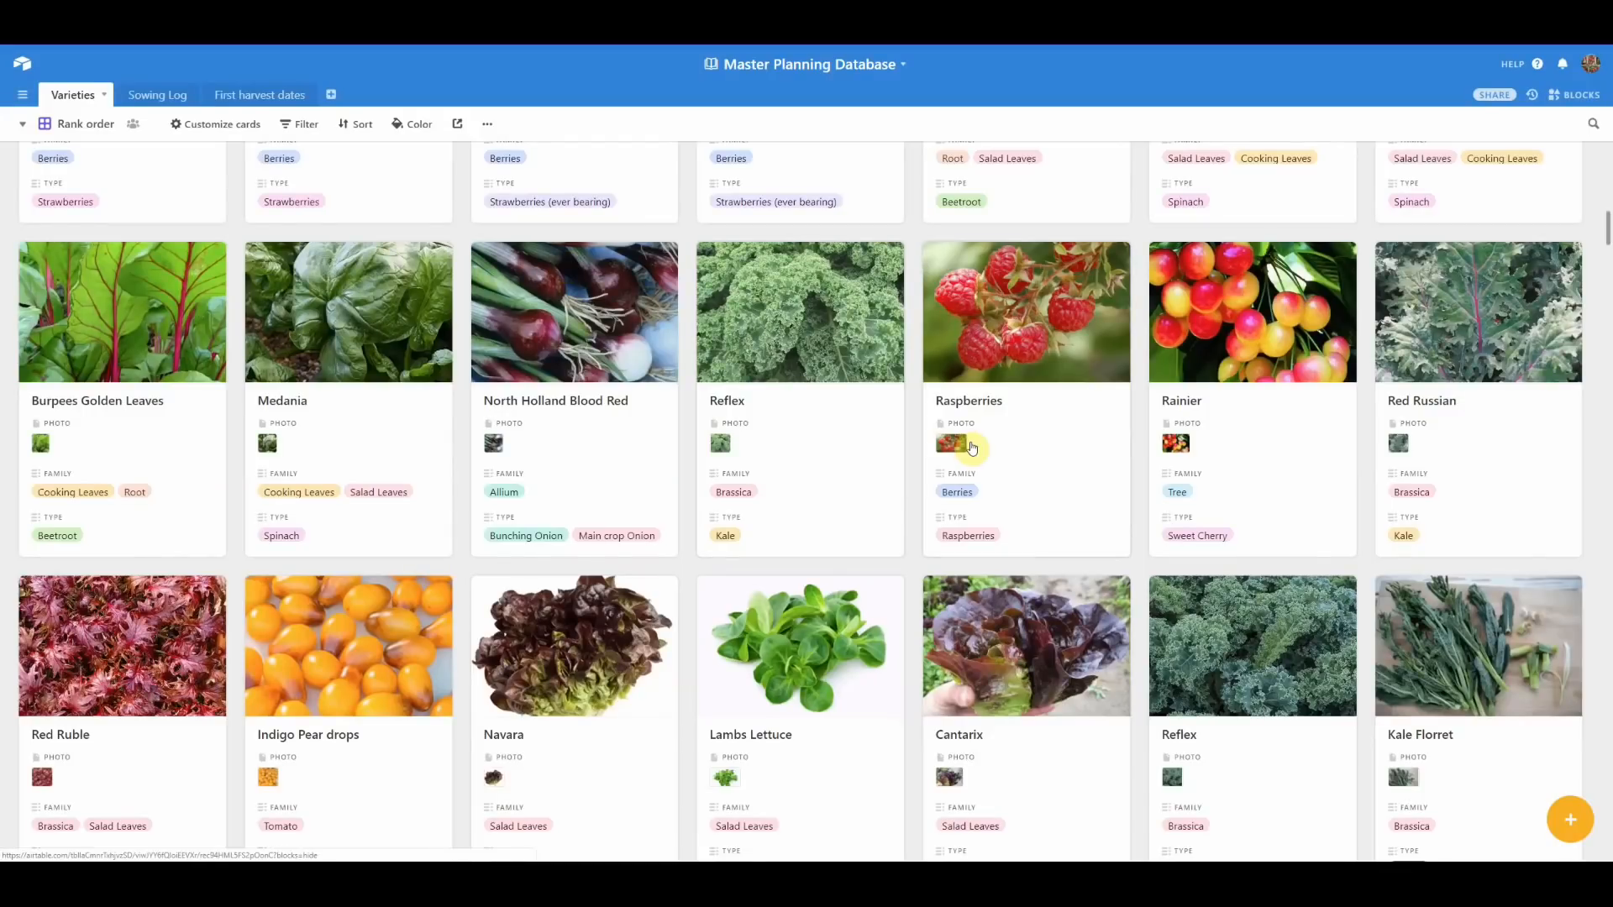
scroll(967, 448, "down", 1)
scroll(972, 447, "down", 3)
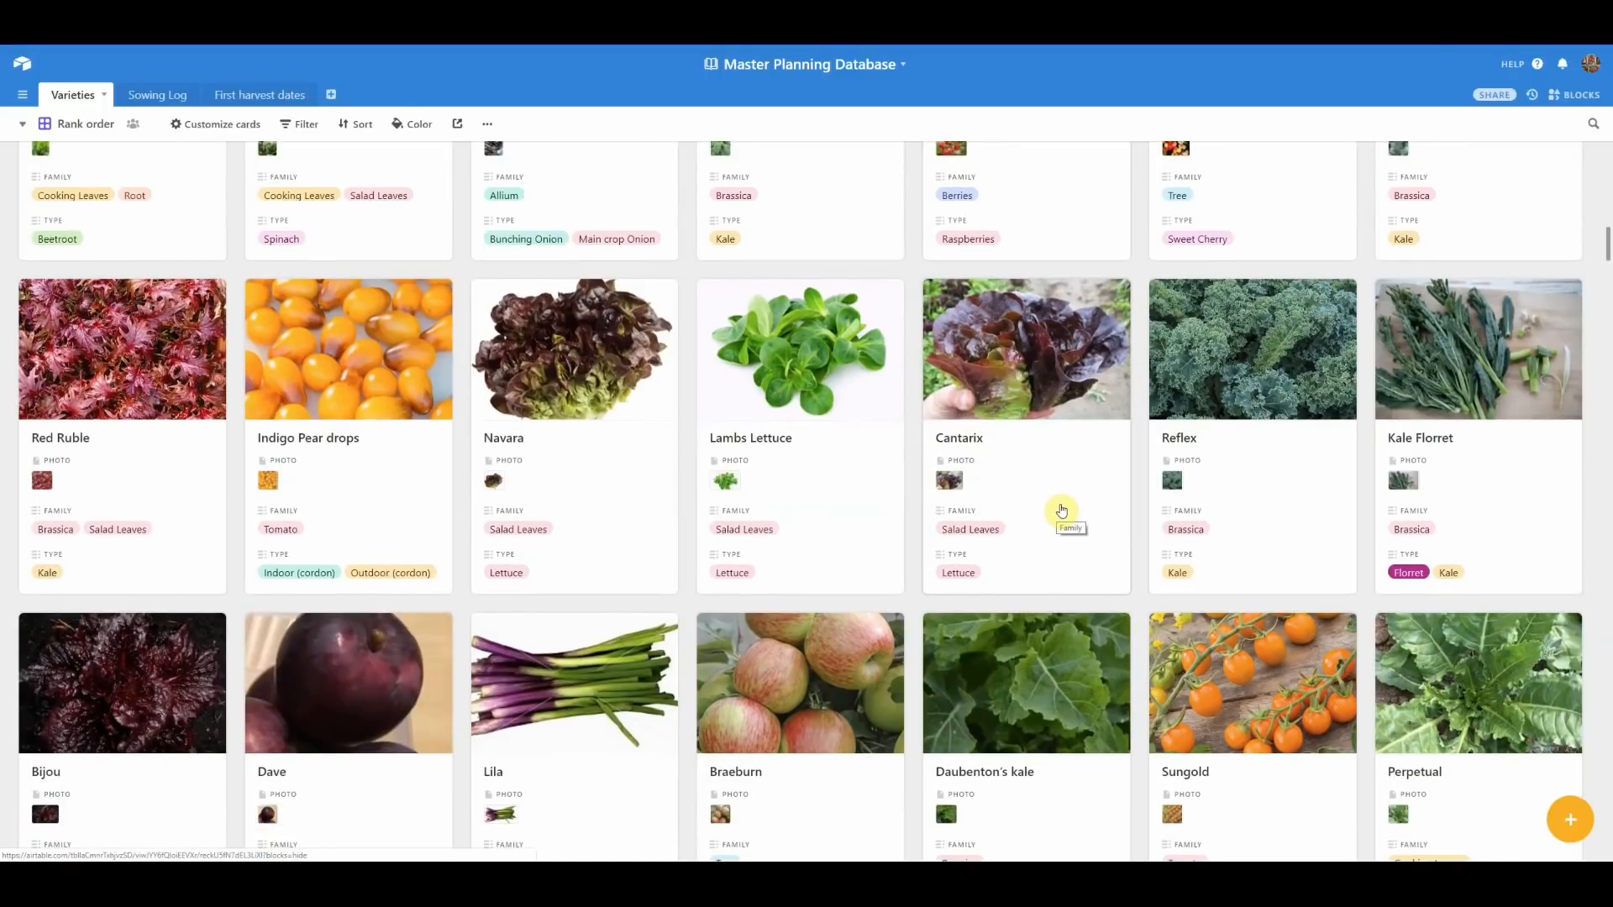
scroll(1062, 510, "down", 1)
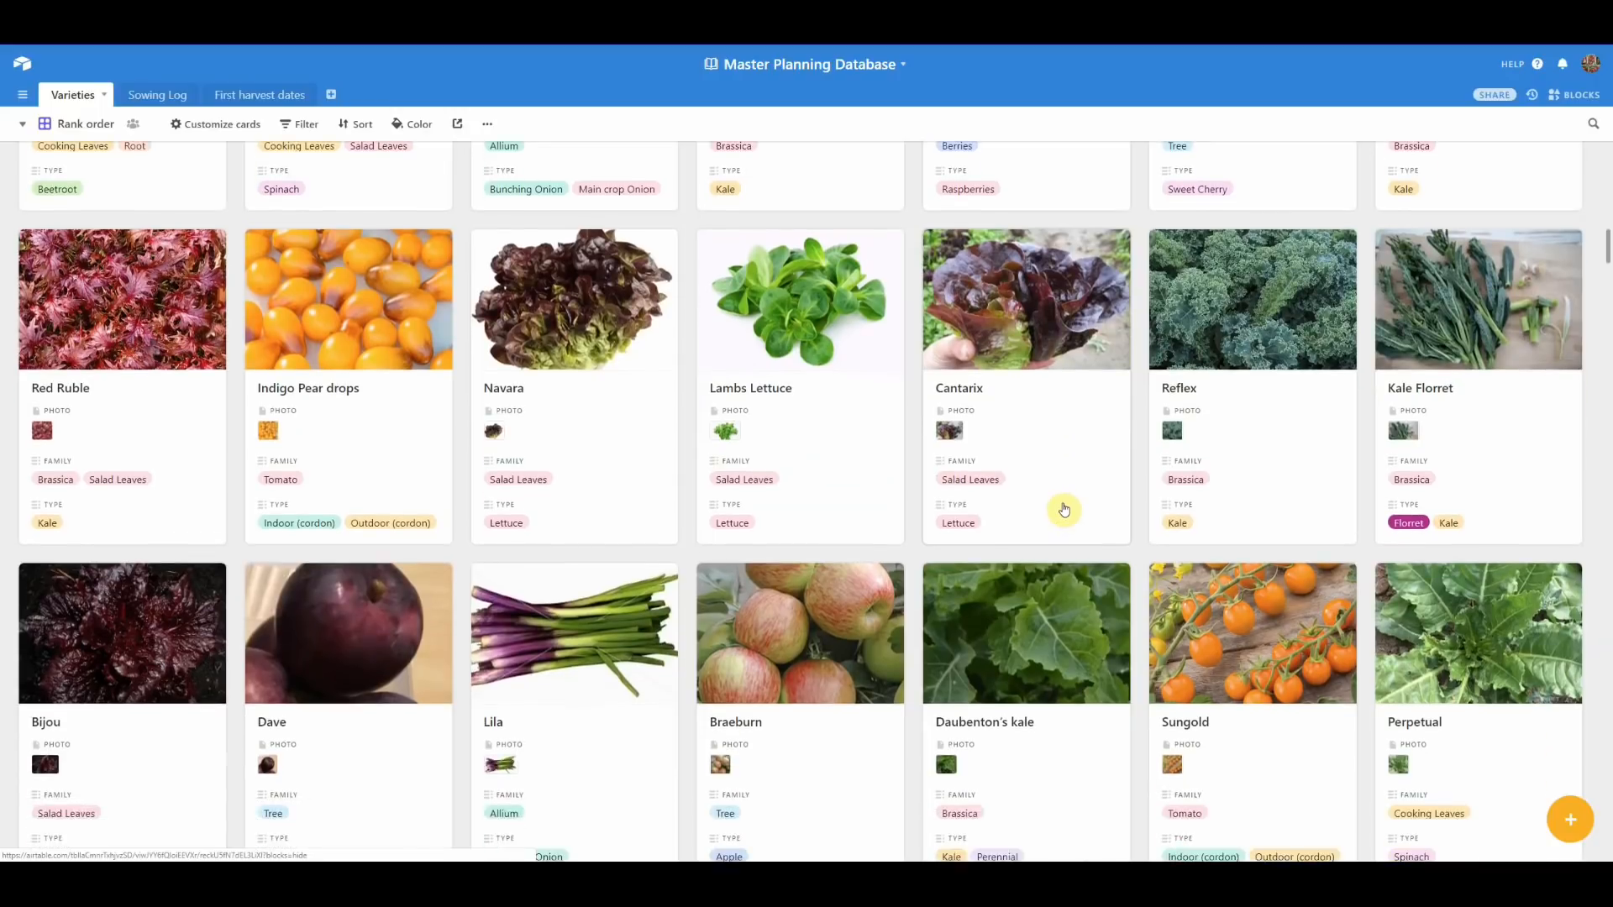
scroll(1063, 509, "down", 2)
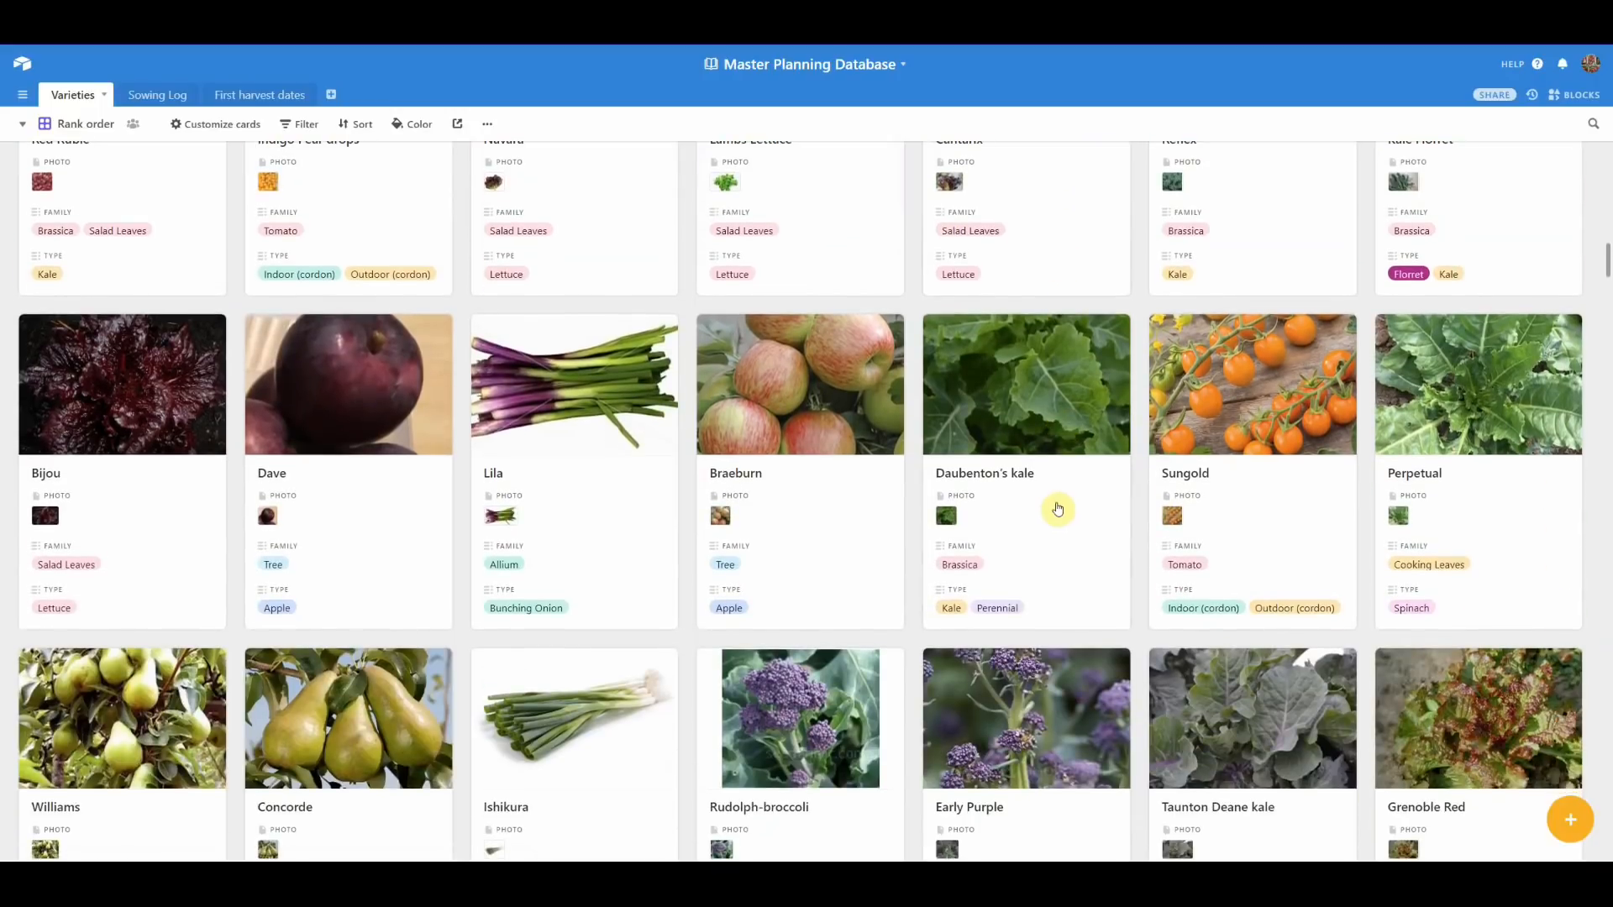